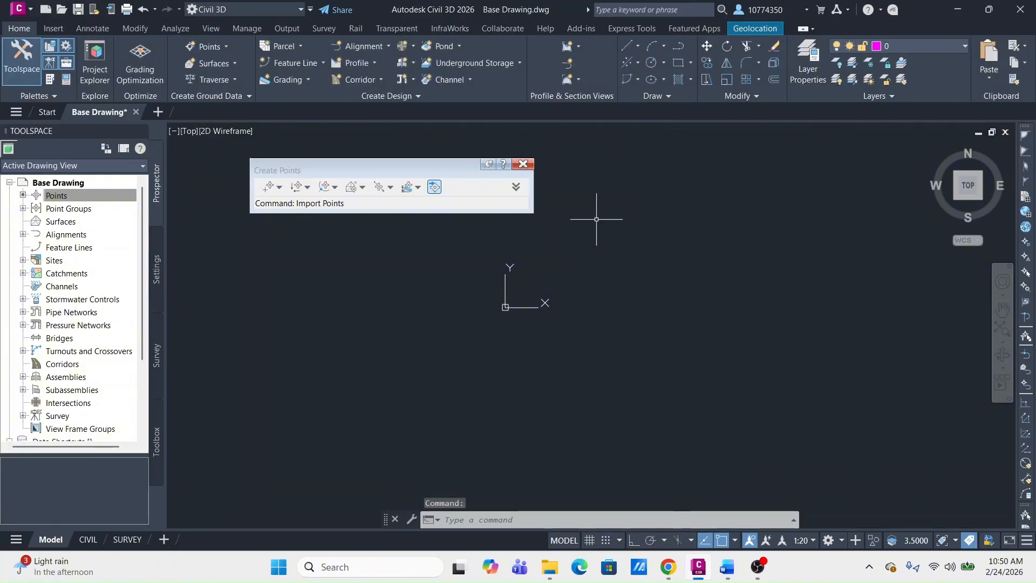
Bring the full extents of the imported points into view and close the Create Points tools.
{"action": "middle_click", "coordinate": [596, 219]}
{"action": "middle_click", "coordinate": [596, 219]}
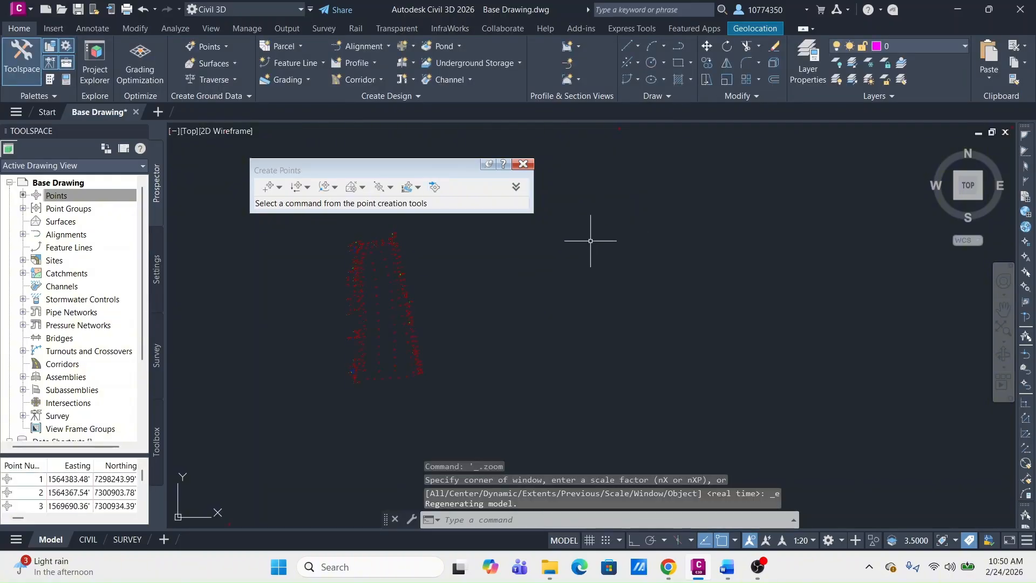
{"action": "middle_click_drag", "start_coordinate": [467, 292], "coordinate": [653, 292]}
{"action": "left_click", "coordinate": [526, 163]}
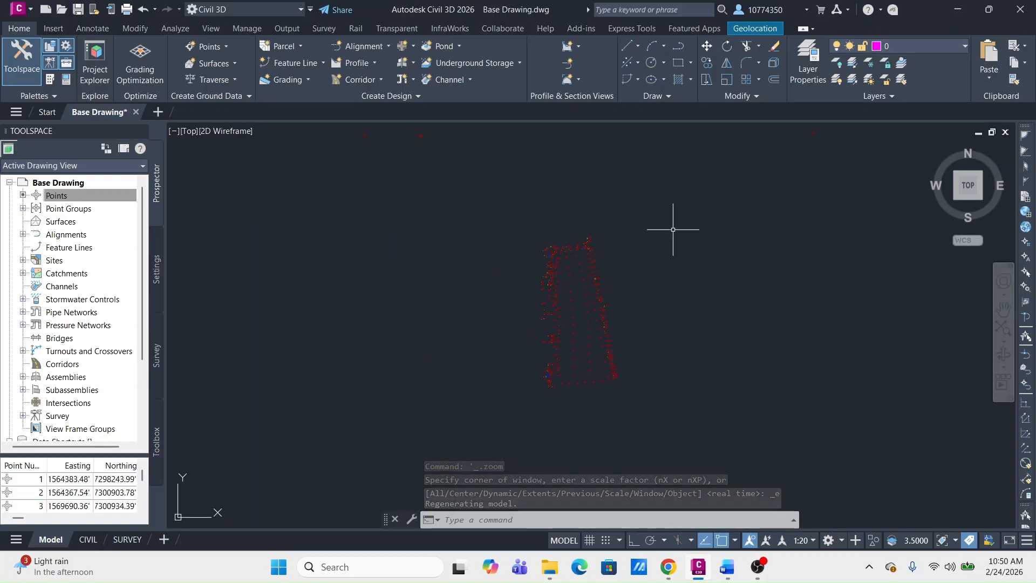
{"action": "middle_click_drag", "start_coordinate": [673, 225], "coordinate": [594, 250]}
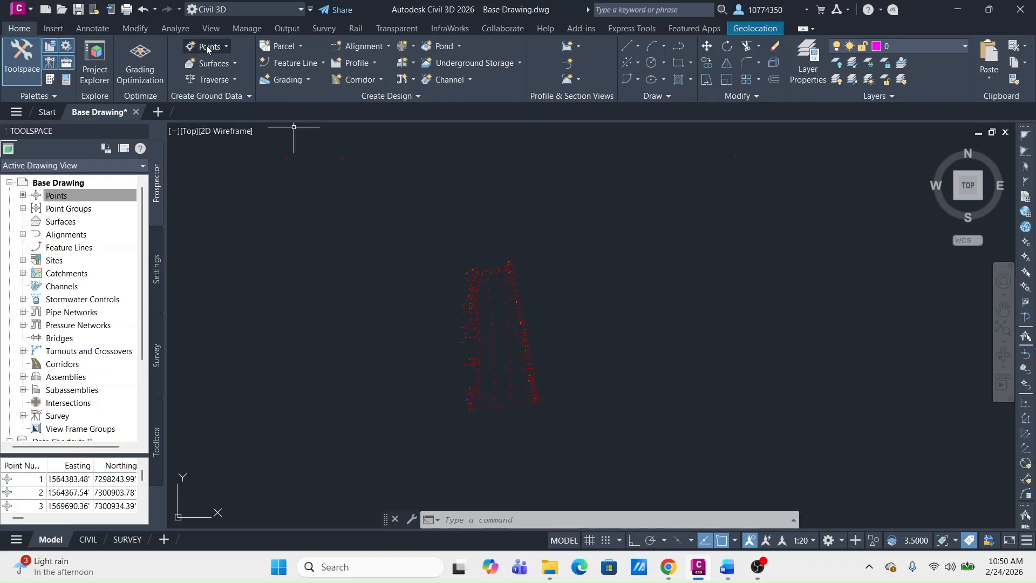
Start creating a TIN surface and name it EXST.
{"action": "left_click", "coordinate": [210, 67]}
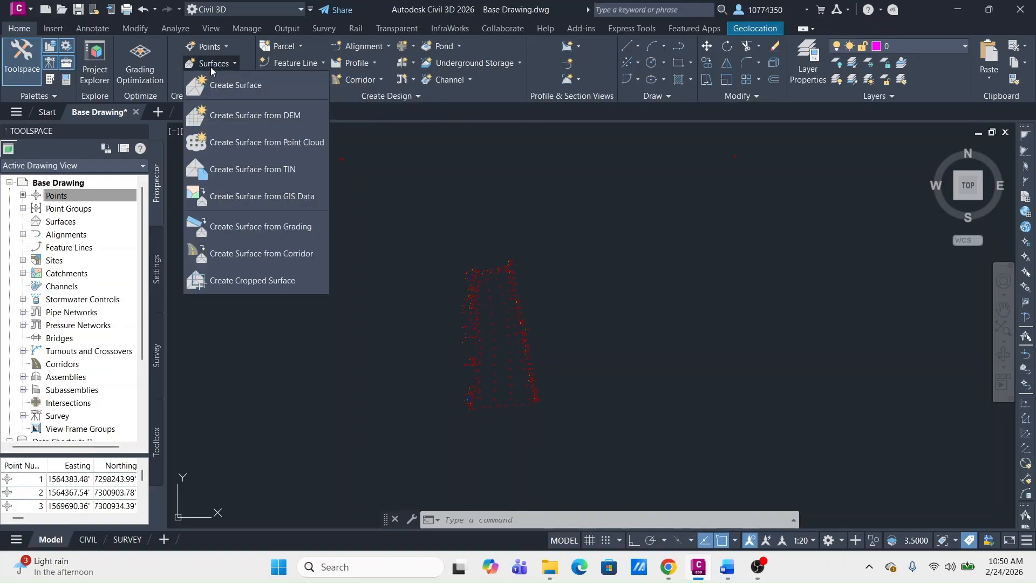
{"action": "left_click", "coordinate": [258, 89]}
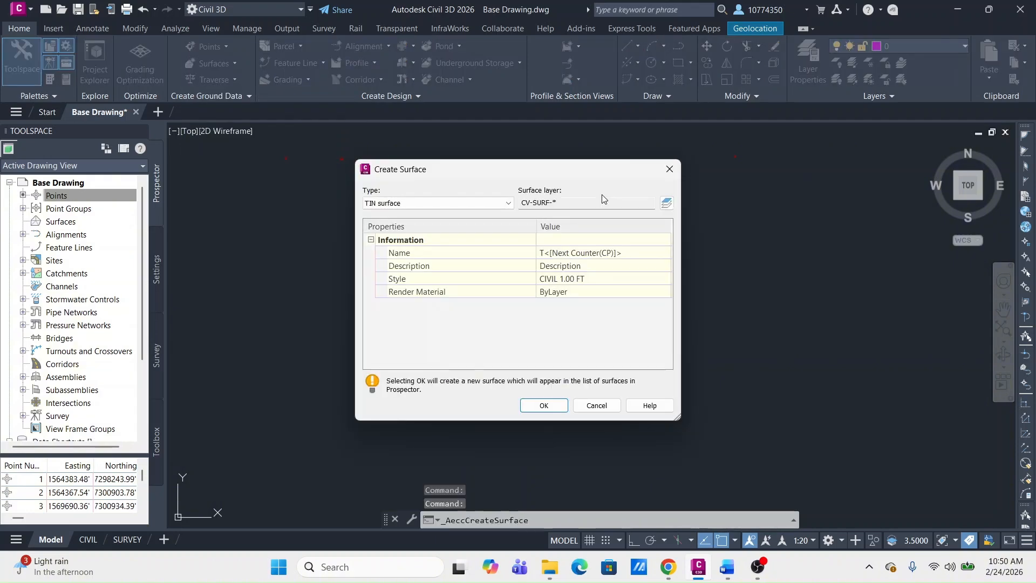
{"action": "left_click", "coordinate": [640, 252]}
{"action": "key", "text": "BackSpace"}
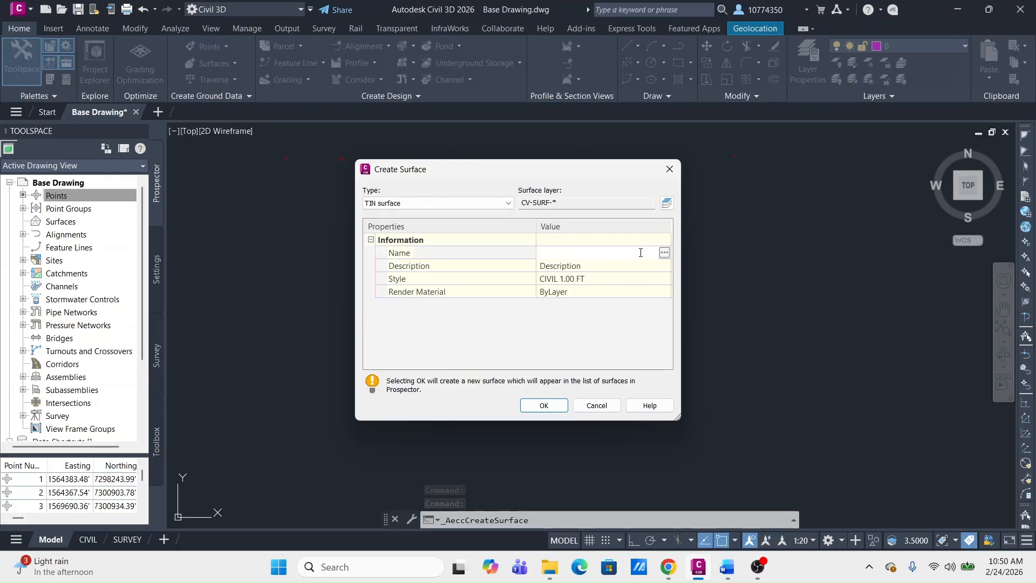
{"action": "type", "text": "ex"}
{"action": "key", "text": "BackSpace"}
{"action": "key", "text": "BackSpace"}
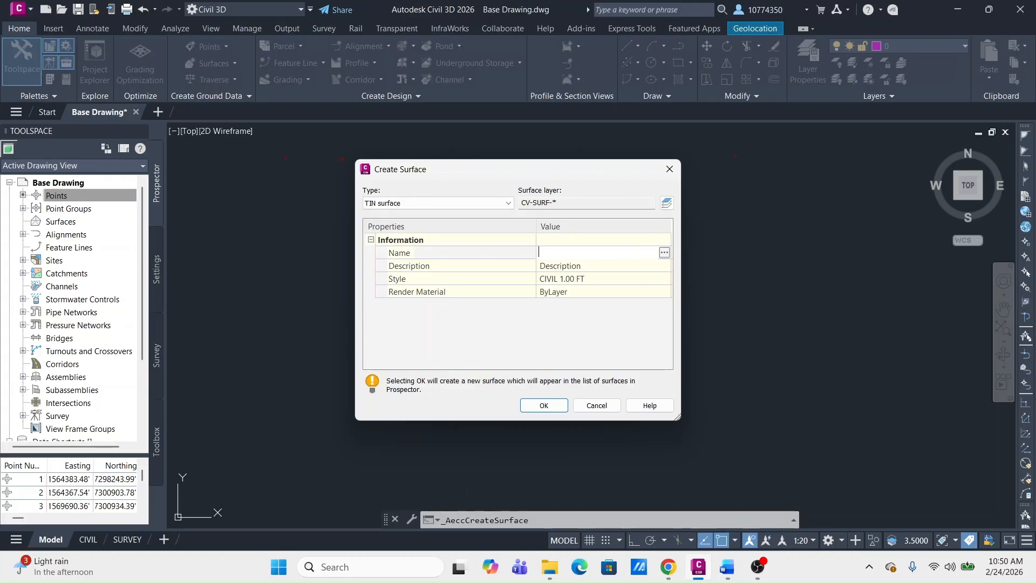
{"action": "type", "text": "EXST"}
{"action": "key", "text": "Return"}
Assign the SURVEY 1.00 FT DASHED style to the new surface and create it.
{"action": "left_click", "coordinate": [663, 278]}
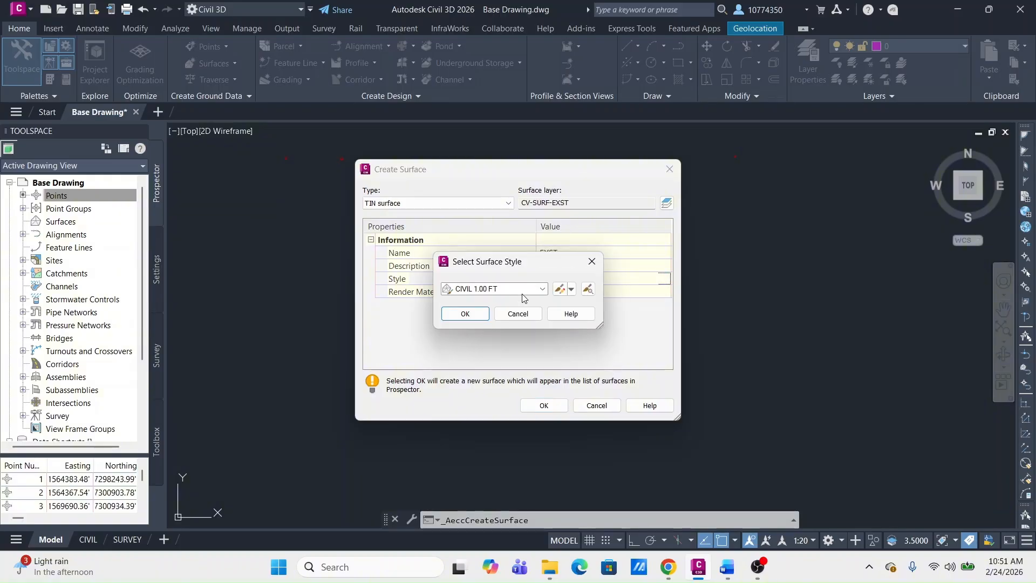
{"action": "left_click", "coordinate": [521, 293]}
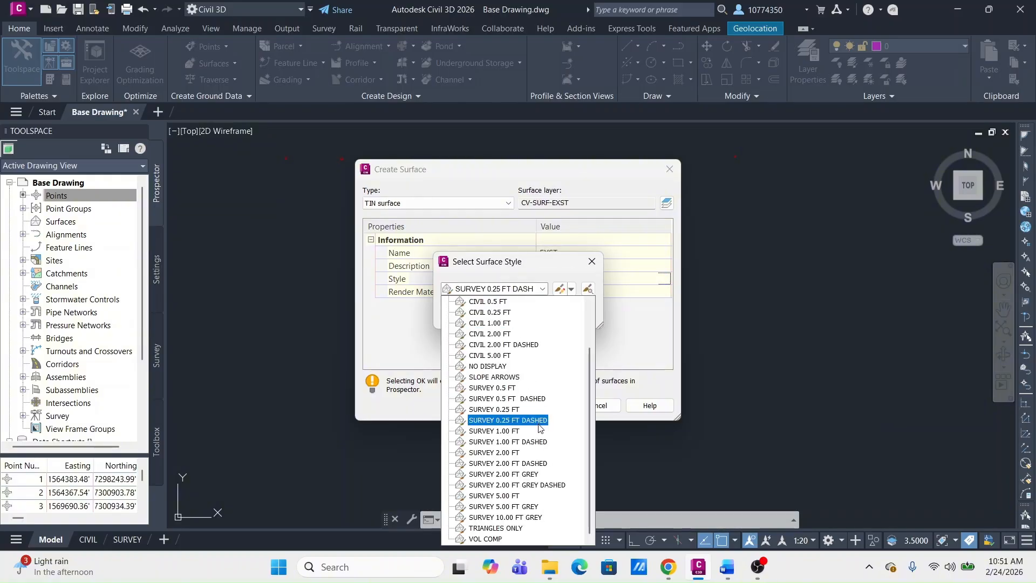
{"action": "left_click", "coordinate": [512, 441]}
{"action": "left_click", "coordinate": [464, 313]}
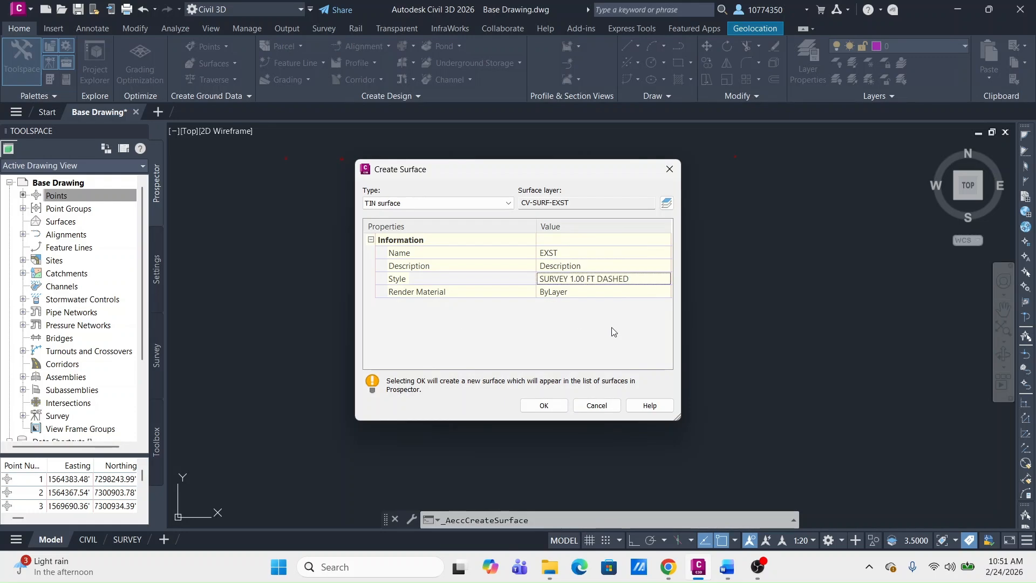
{"action": "left_click", "coordinate": [543, 405]}
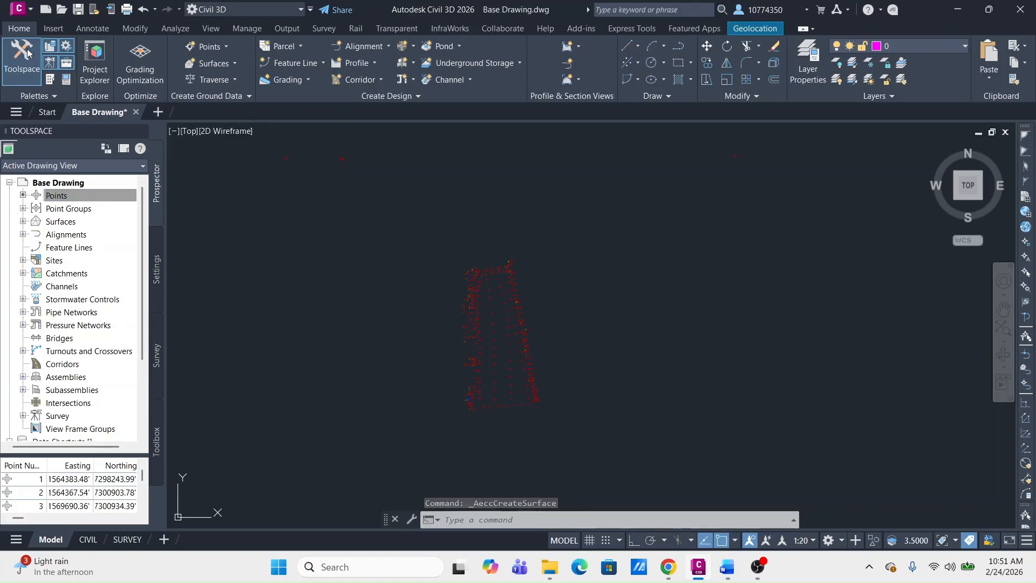
Add the TOPO POINTS point group to the definition of the EXST surface.
{"action": "left_click", "coordinate": [24, 69]}
{"action": "left_click", "coordinate": [26, 71]}
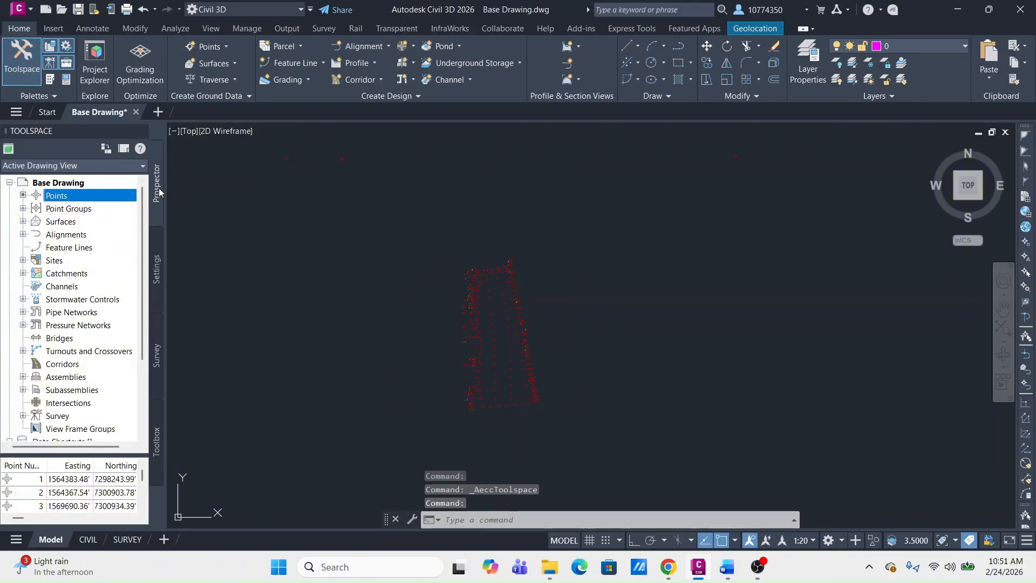
{"action": "left_click", "coordinate": [59, 221]}
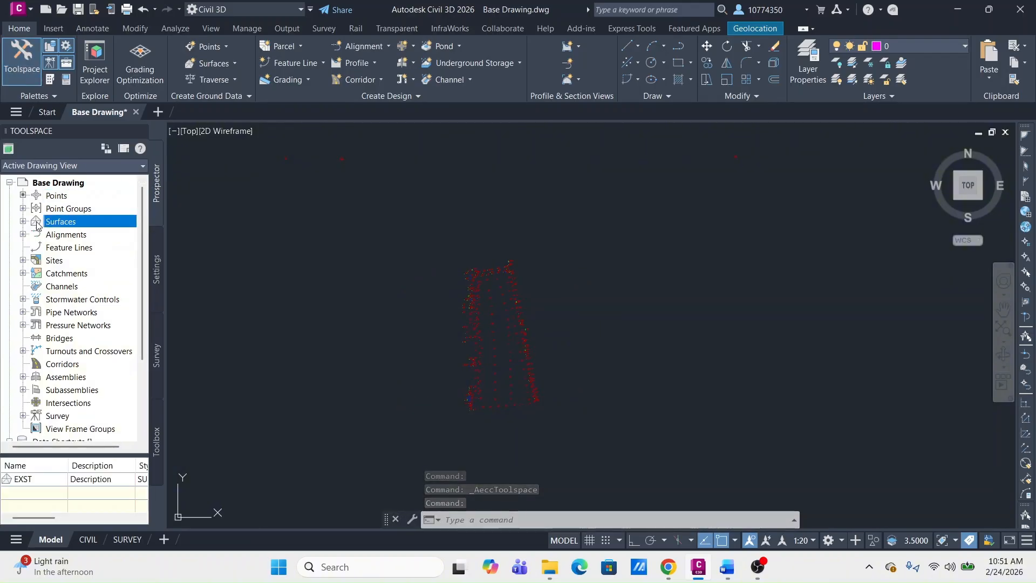
{"action": "left_click", "coordinate": [23, 221]}
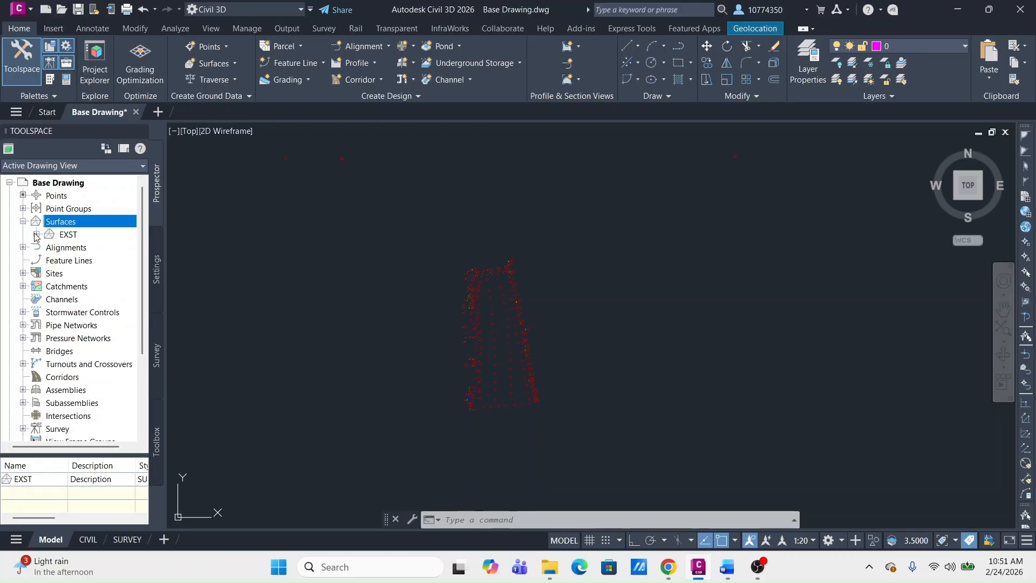
{"action": "left_click", "coordinate": [36, 234]}
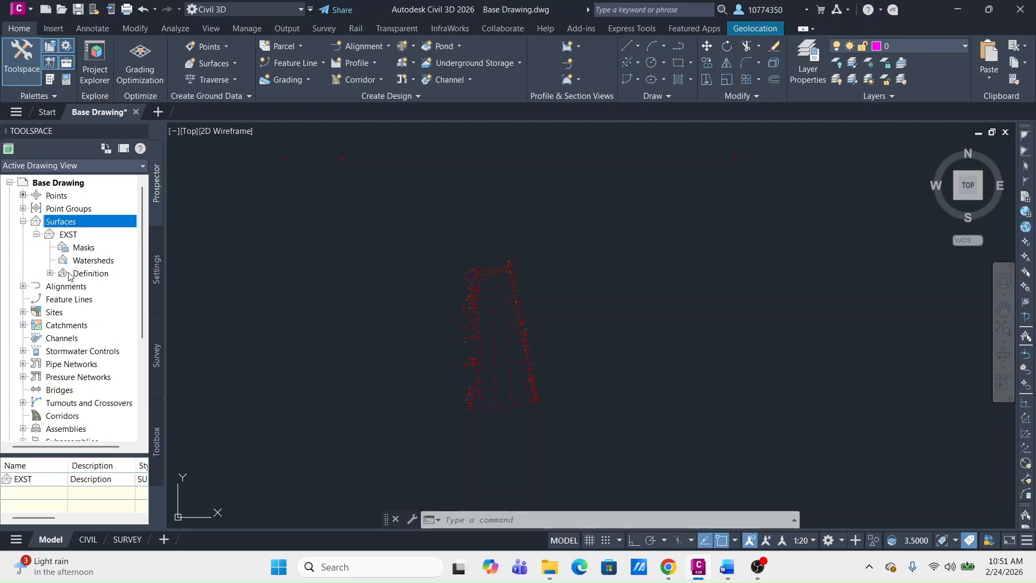
{"action": "left_click", "coordinate": [50, 273]}
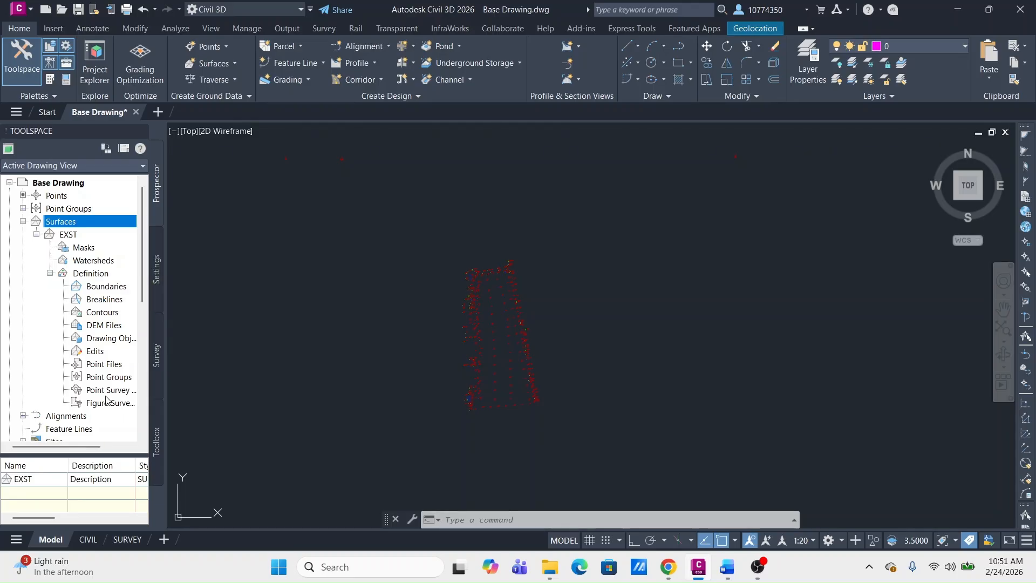
{"action": "left_click", "coordinate": [108, 378]}
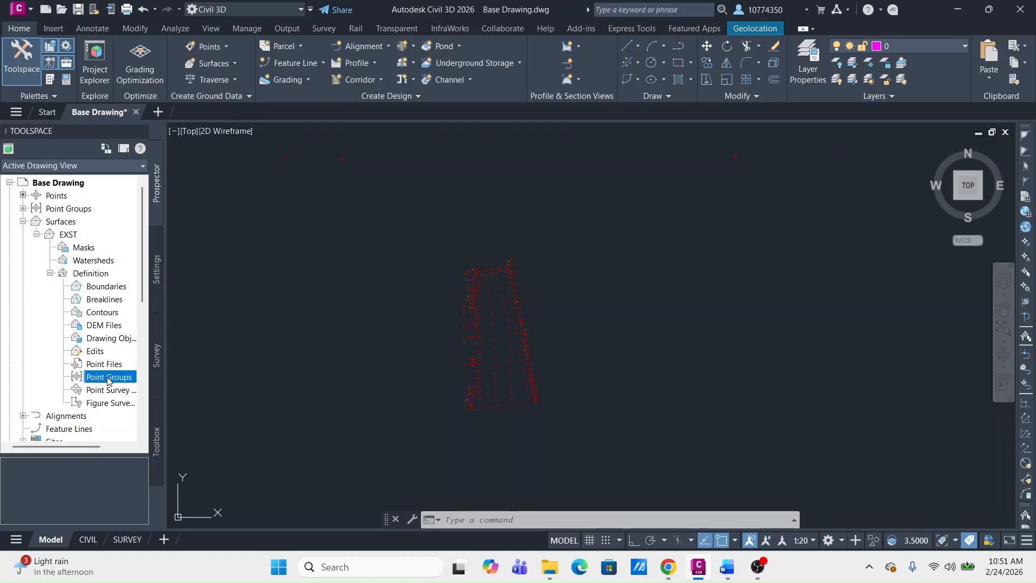
{"action": "right_click", "coordinate": [108, 379]}
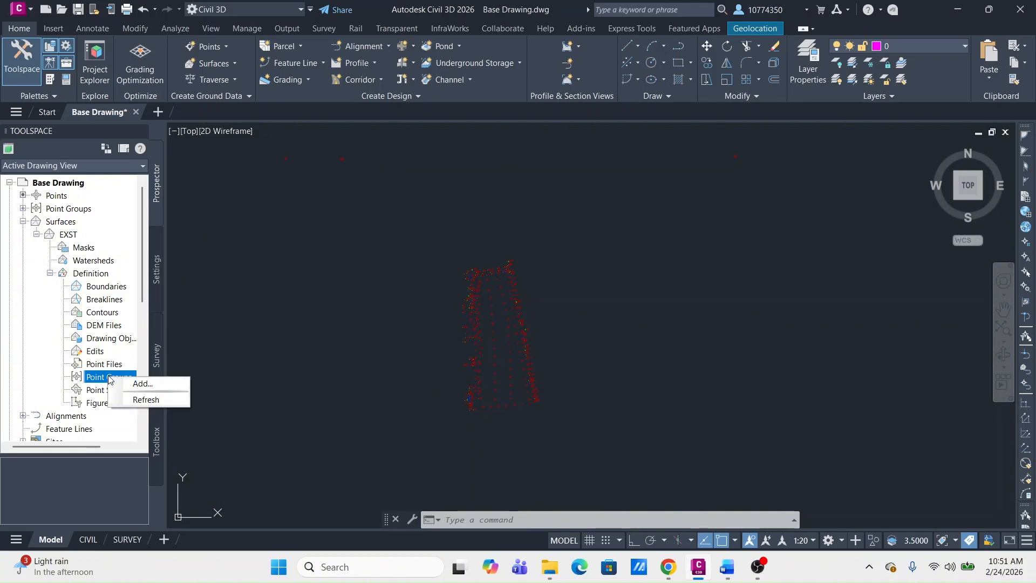
{"action": "left_click", "coordinate": [135, 384]}
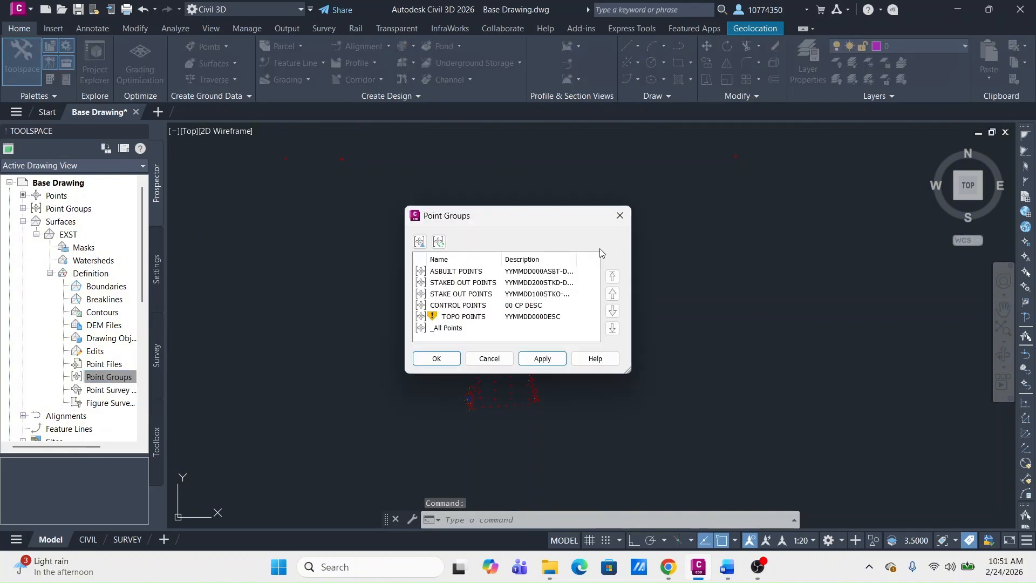
{"action": "left_click", "coordinate": [453, 316]}
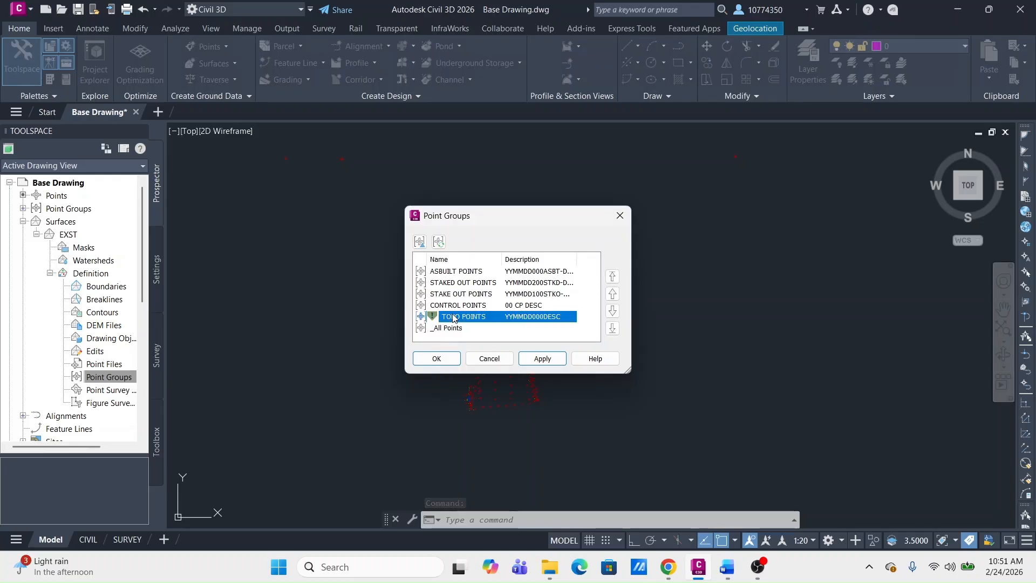
{"action": "left_click", "coordinate": [440, 359]}
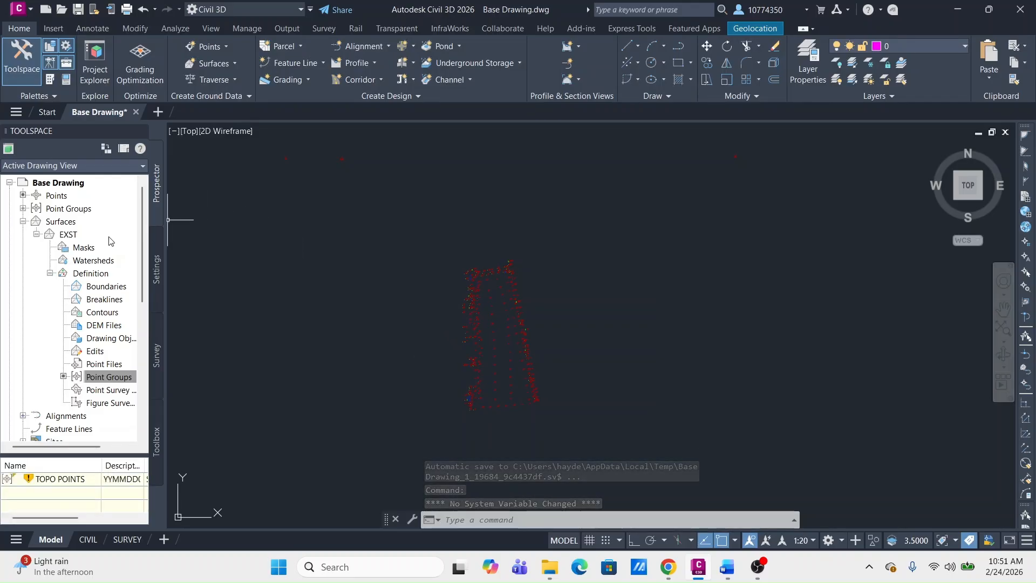
Update the out-of-date TOPO POINTS point group.
{"action": "left_click", "coordinate": [24, 209]}
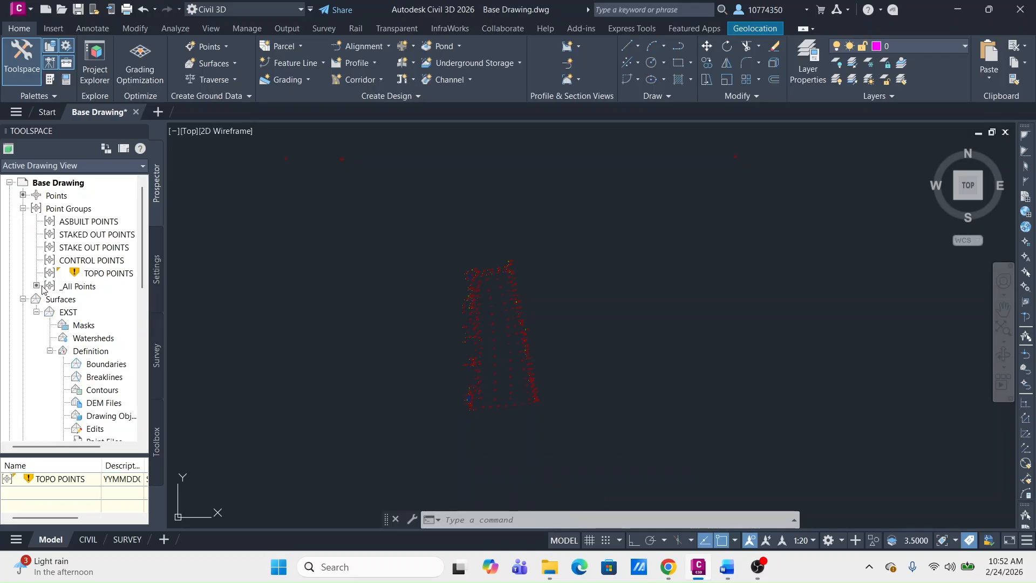
{"action": "left_click", "coordinate": [98, 274]}
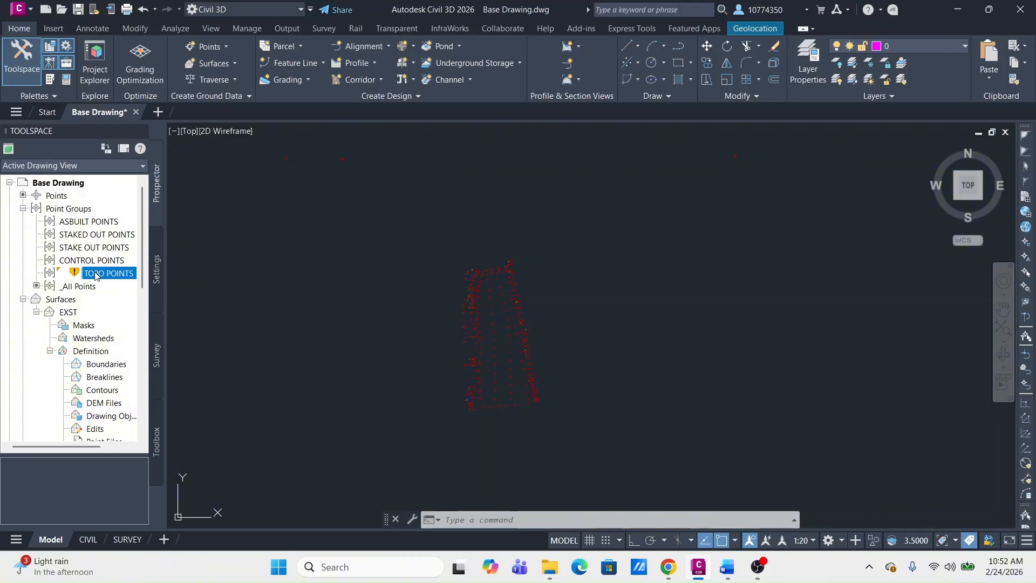
{"action": "right_click", "coordinate": [96, 275]}
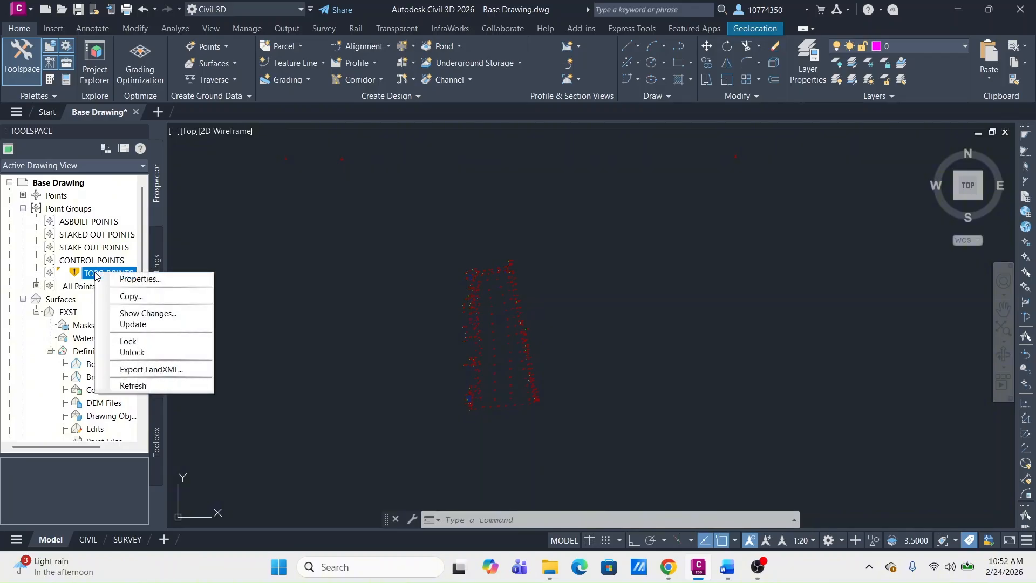
{"action": "left_click", "coordinate": [154, 326]}
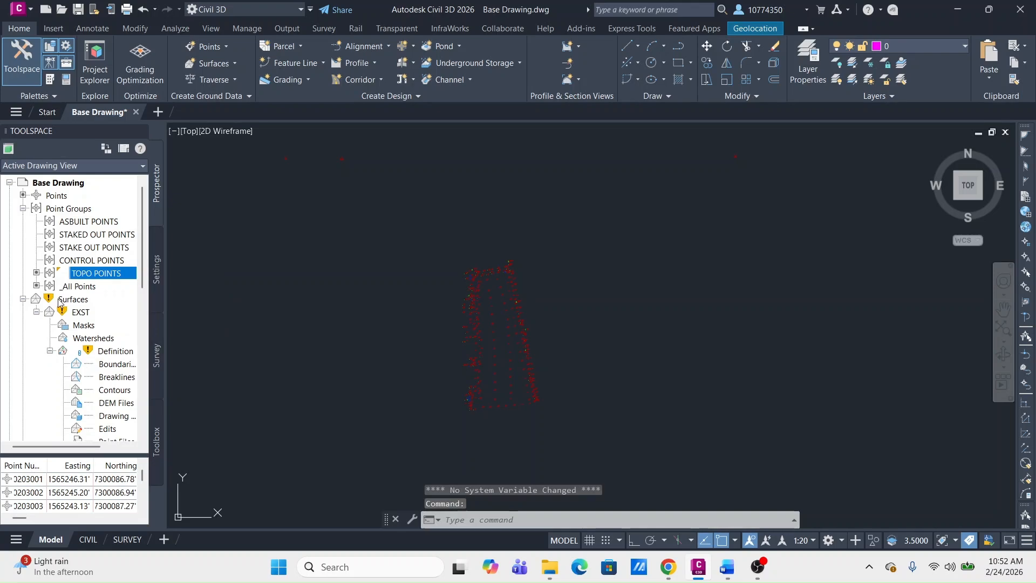
Rebuild all out-of-date surfaces in the drawing.
{"action": "mouse_move", "coordinate": [89, 352]}
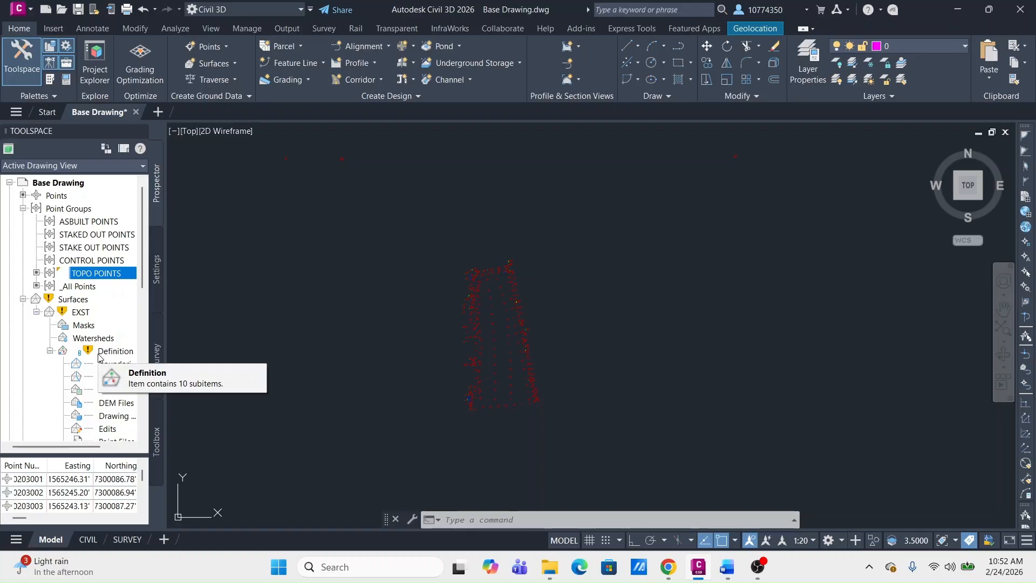
{"action": "left_click", "coordinate": [70, 299]}
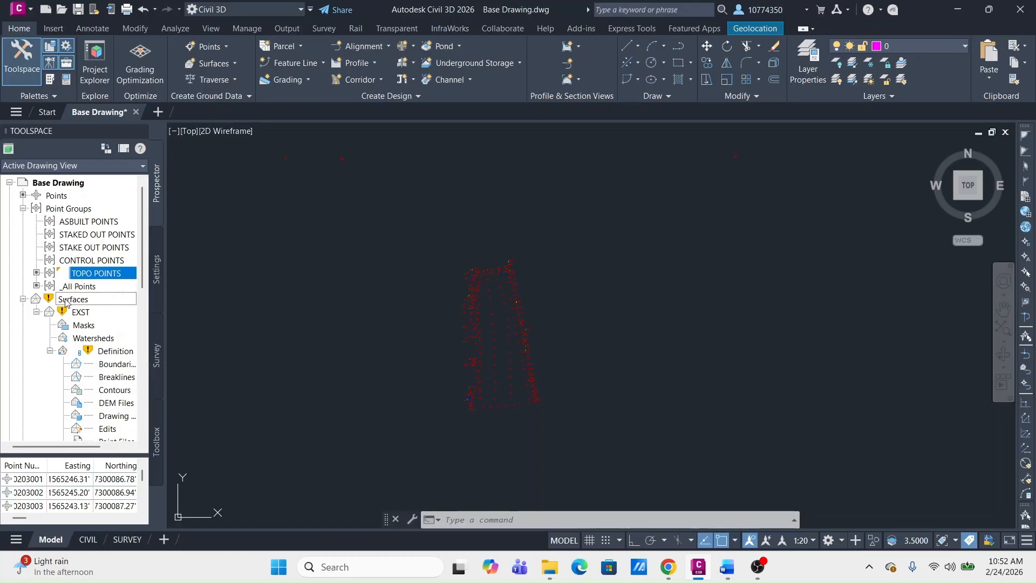
{"action": "right_click", "coordinate": [66, 303]}
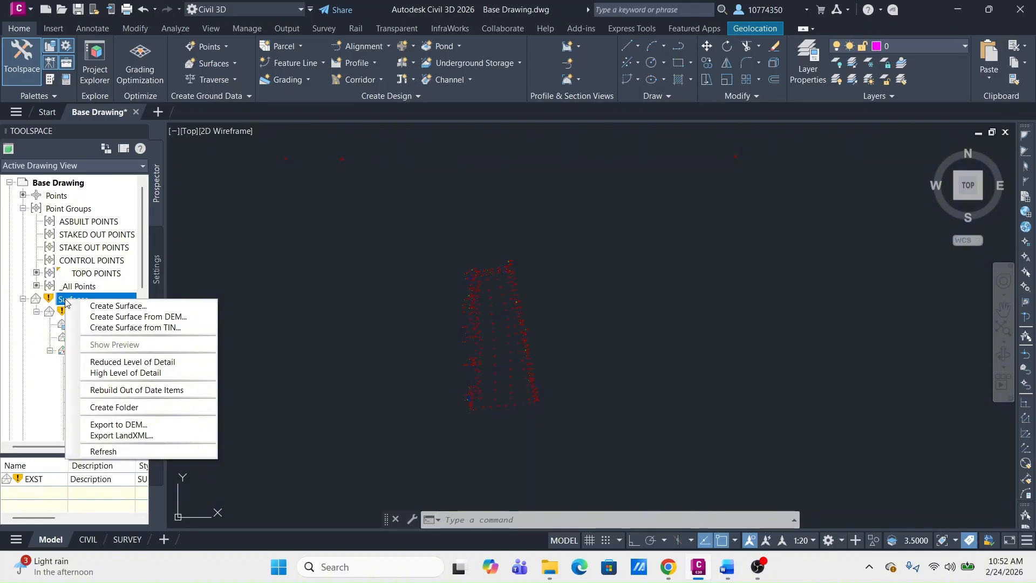
{"action": "left_click", "coordinate": [167, 394]}
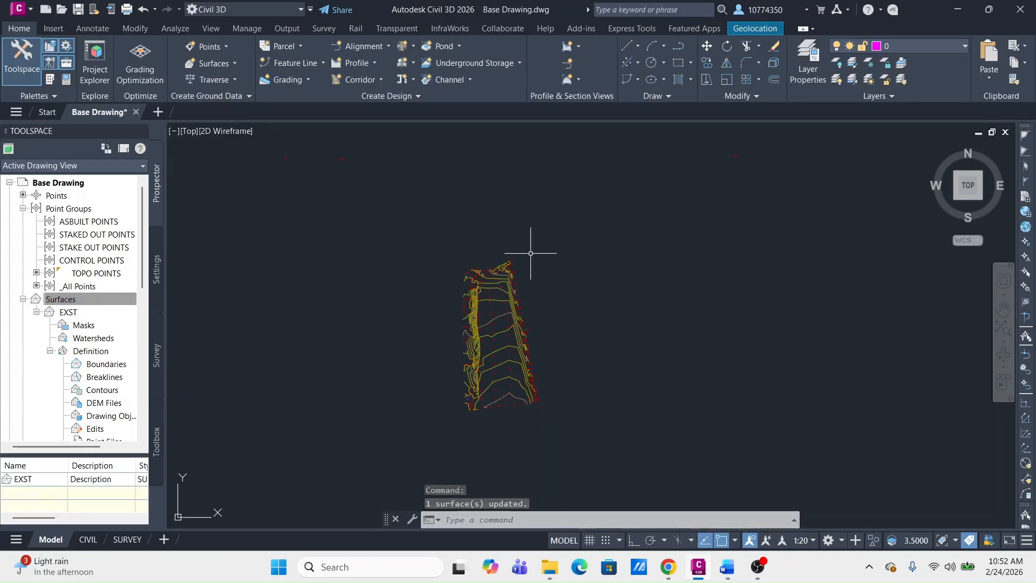
Examine the contours of the rebuilt EXST surface against the survey points.
{"action": "scroll", "coordinate": [519, 354], "scroll_direction": "up", "scroll_amount": 3}
{"action": "scroll", "coordinate": [451, 335], "scroll_direction": "up", "scroll_amount": 4}
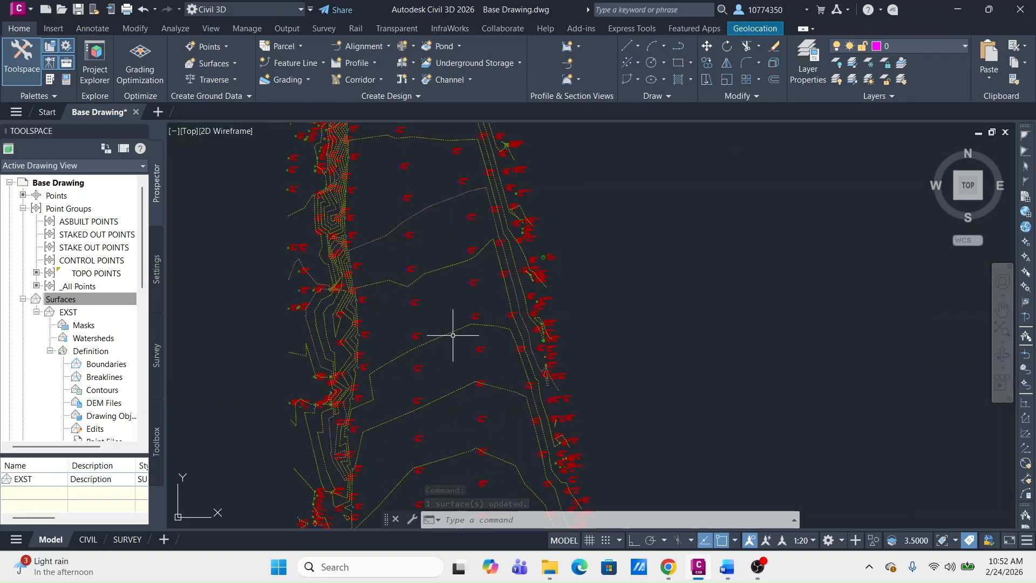
{"action": "mouse_move", "coordinate": [423, 301]}
{"action": "middle_mouse_down"}
{"action": "mouse_move", "coordinate": [474, 301]}
{"action": "mouse_move", "coordinate": [560, 273]}
{"action": "middle_mouse_up"}
{"action": "scroll", "coordinate": [513, 319], "scroll_direction": "down", "scroll_amount": 2}
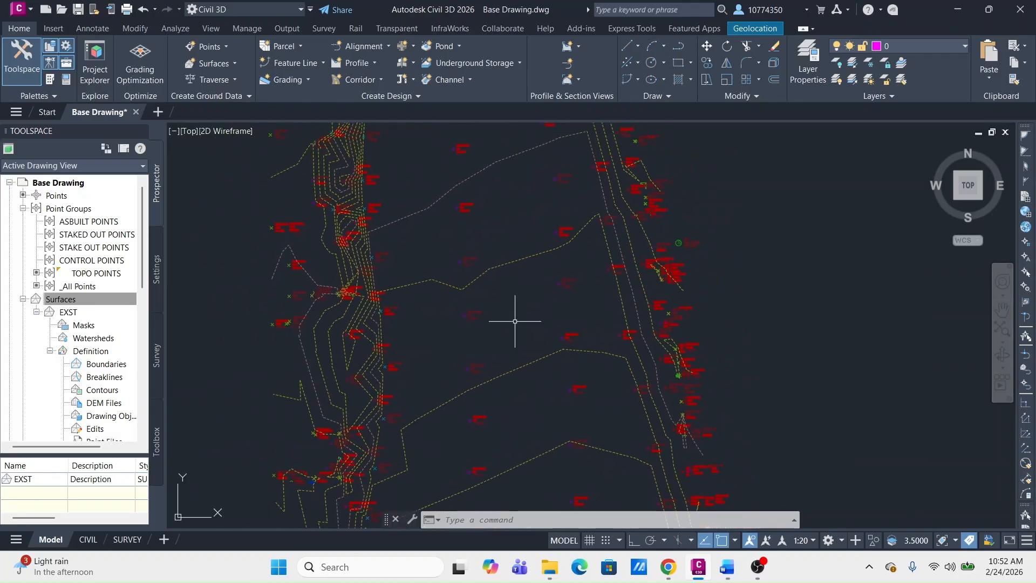
{"action": "scroll", "coordinate": [520, 220], "scroll_direction": "down", "scroll_amount": 4}
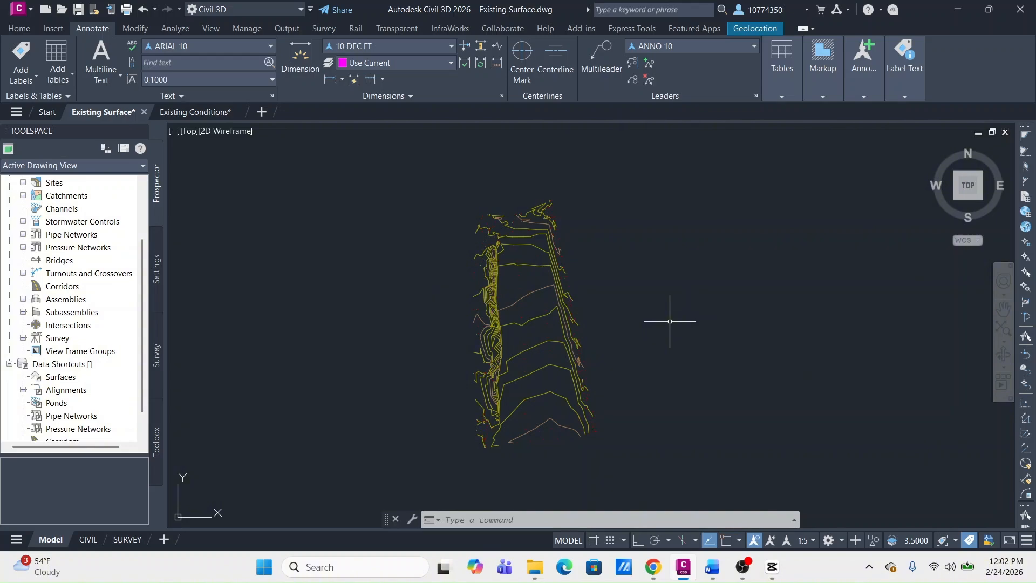
Examine how the EXST contours run between the survey points along the roadway and both edges of the site.
{"action": "scroll", "coordinate": [538, 292], "scroll_direction": "up", "scroll_amount": 2}
{"action": "scroll", "coordinate": [541, 305], "scroll_direction": "up", "scroll_amount": 2}
{"action": "middle_click_drag", "start_coordinate": [545, 319], "coordinate": [608, 254]}
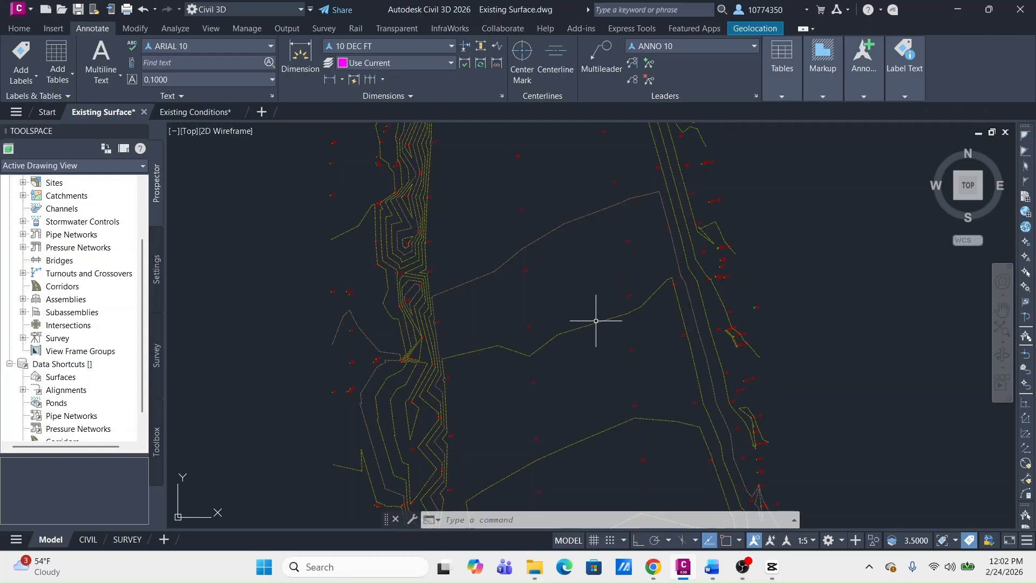
{"action": "middle_click_drag", "start_coordinate": [599, 314], "coordinate": [597, 382]}
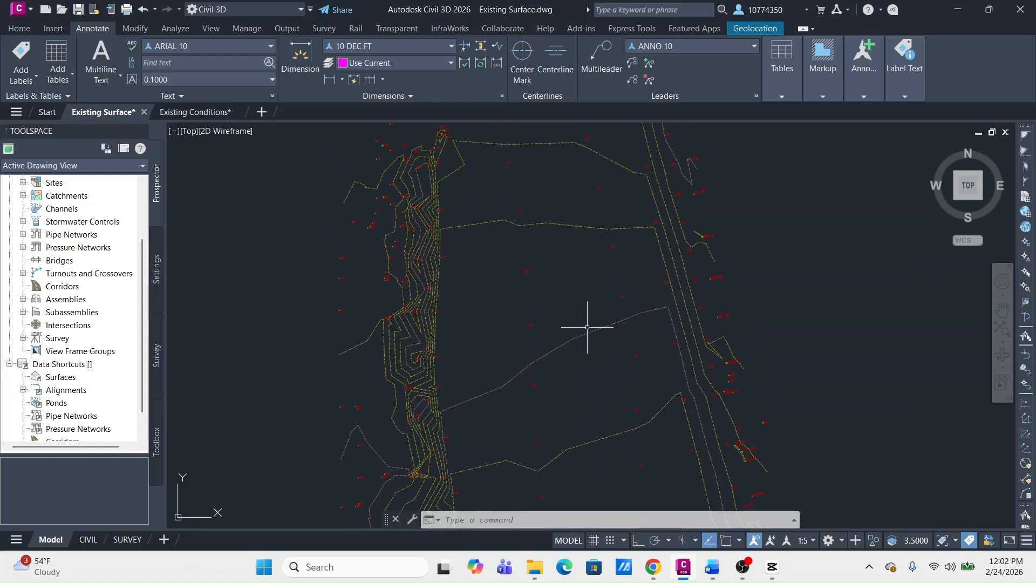
{"action": "scroll", "coordinate": [585, 335], "scroll_direction": "up", "scroll_amount": 4}
{"action": "left_click", "coordinate": [599, 314]}
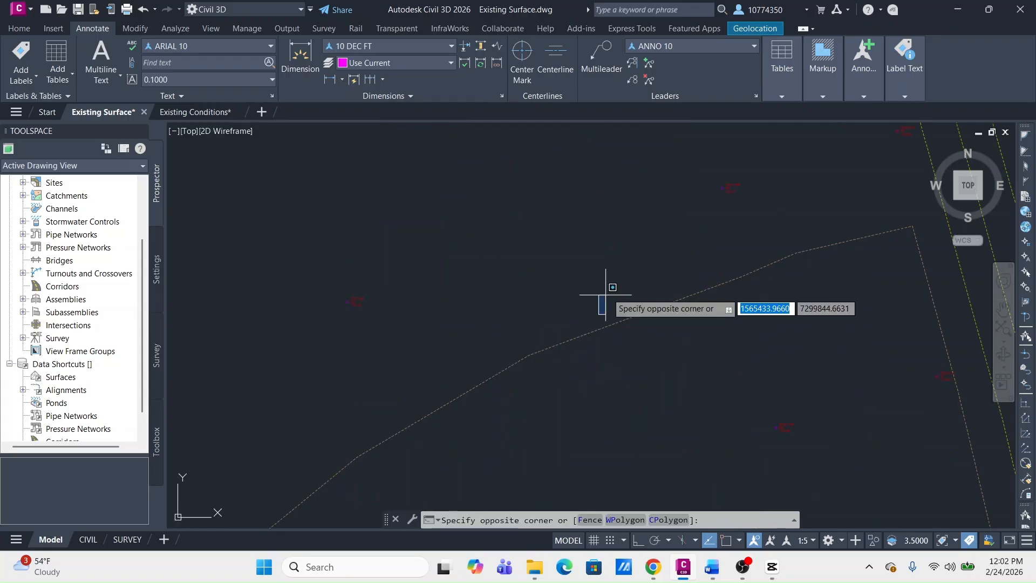
{"action": "key", "text": "Escape"}
{"action": "key", "text": "Escape"}
{"action": "scroll", "coordinate": [607, 292], "scroll_direction": "down", "scroll_amount": 8}
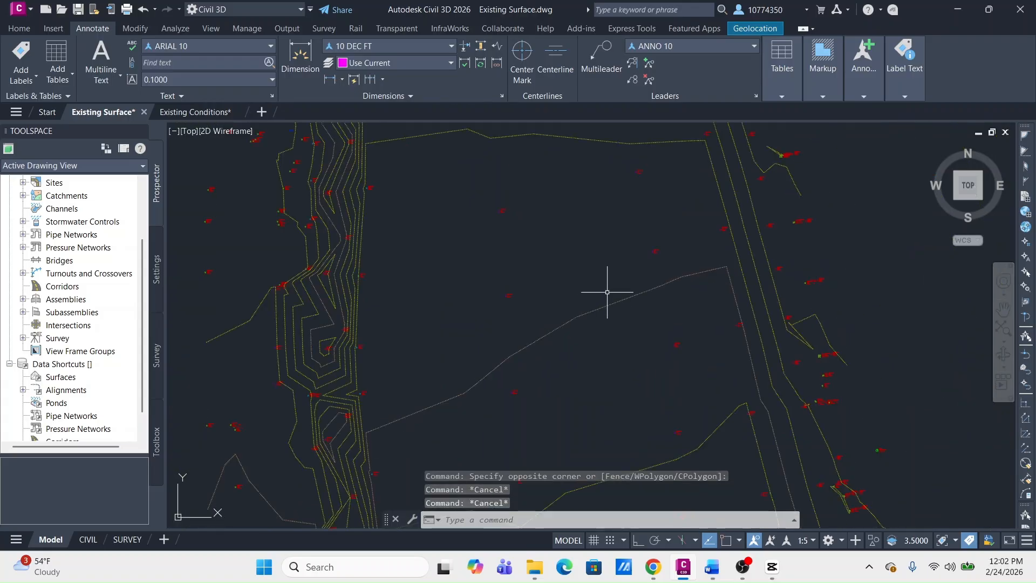
{"action": "scroll", "coordinate": [634, 349], "scroll_direction": "down", "scroll_amount": 2}
{"action": "mouse_move", "coordinate": [638, 354]}
{"action": "middle_mouse_down"}
{"action": "mouse_move", "coordinate": [610, 292]}
{"action": "mouse_move", "coordinate": [596, 295]}
{"action": "middle_mouse_up"}
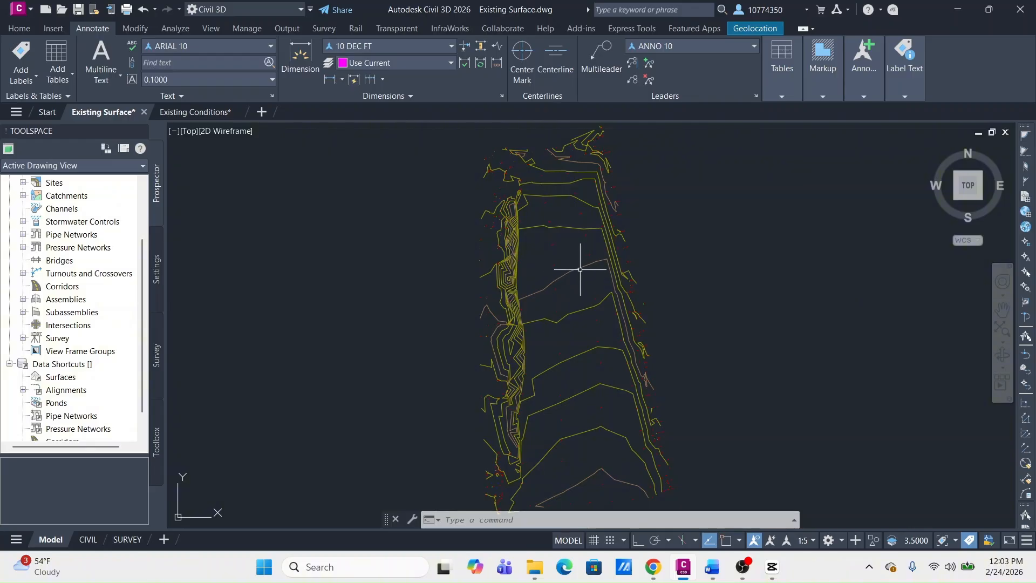
{"action": "mouse_move", "coordinate": [582, 266]}
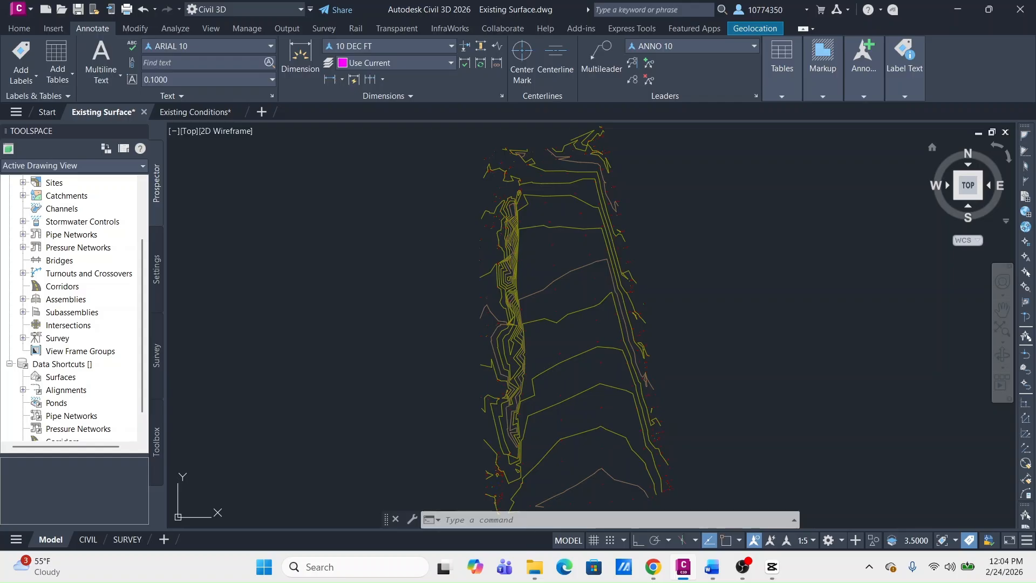
{"action": "mouse_move", "coordinate": [544, 308]}
{"action": "middle_mouse_down"}
{"action": "mouse_move", "coordinate": [491, 286]}
{"action": "mouse_move", "coordinate": [493, 295]}
{"action": "middle_mouse_up"}
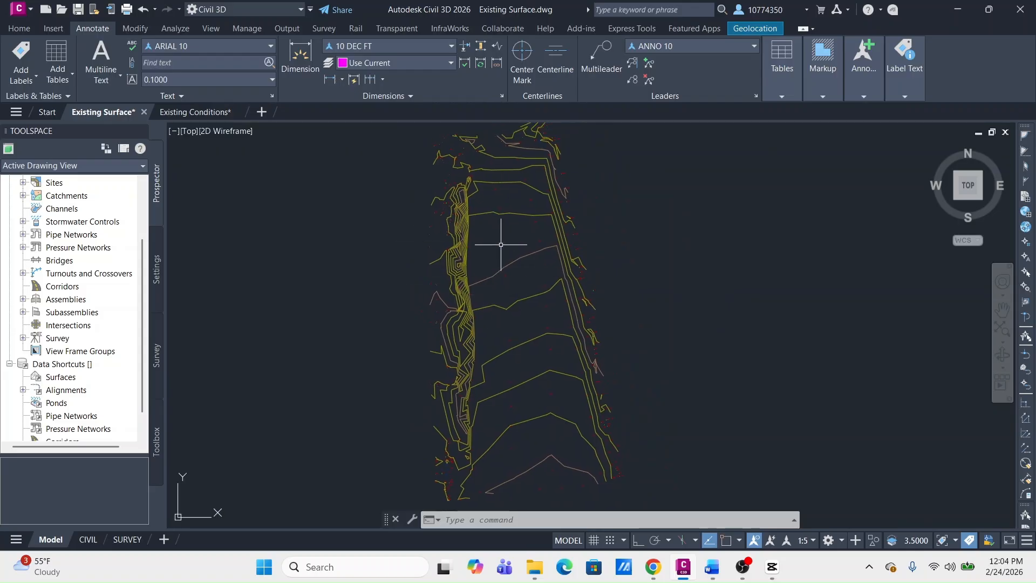
{"action": "mouse_move", "coordinate": [500, 244]}
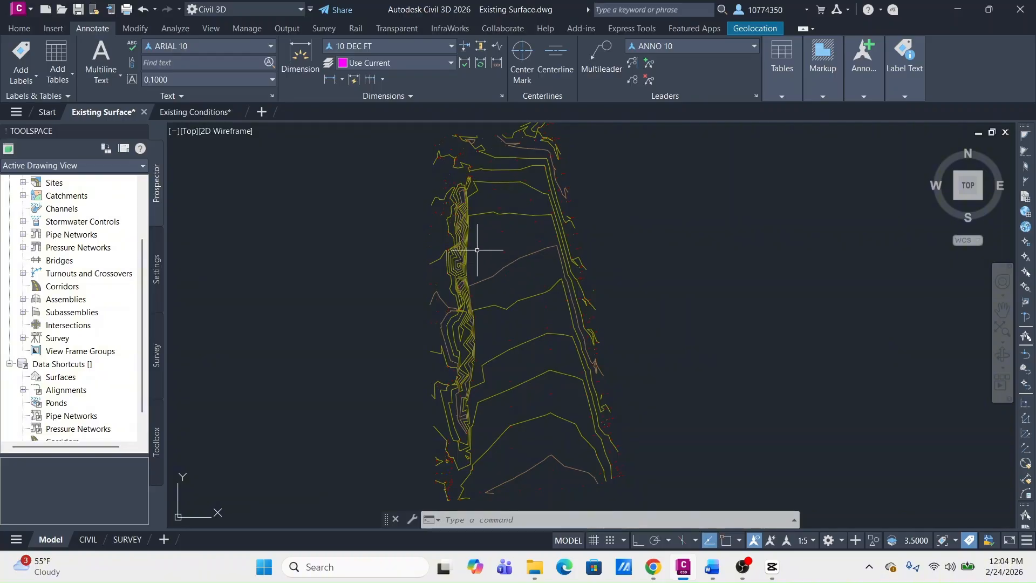
Make the Triangles component visible in plan view in the EXST surface's style, SURVEY 1.00 FT DASHED.
{"action": "scroll", "coordinate": [475, 240], "scroll_direction": "up", "scroll_amount": 1}
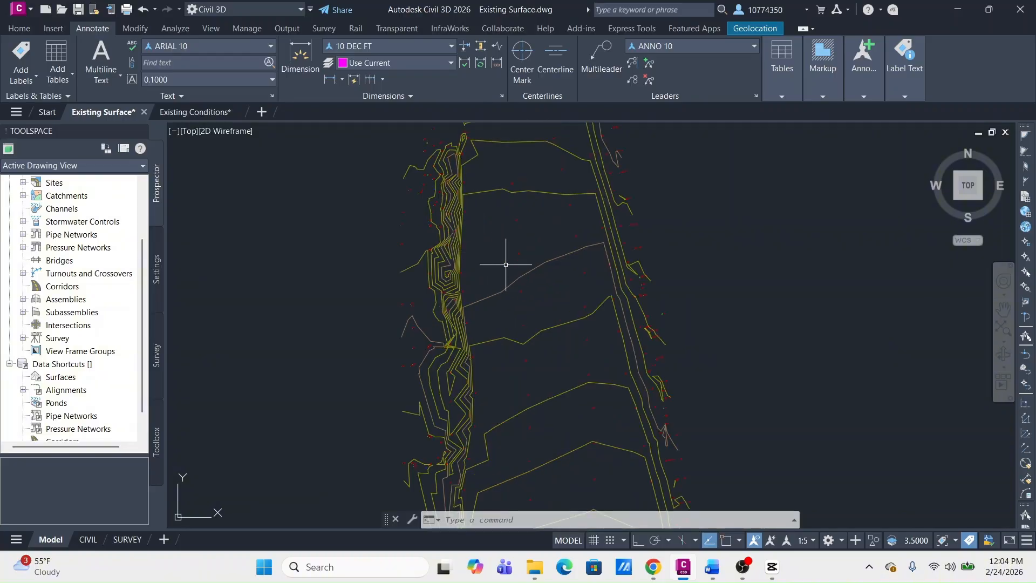
{"action": "middle_click_drag", "start_coordinate": [480, 236], "coordinate": [492, 270]}
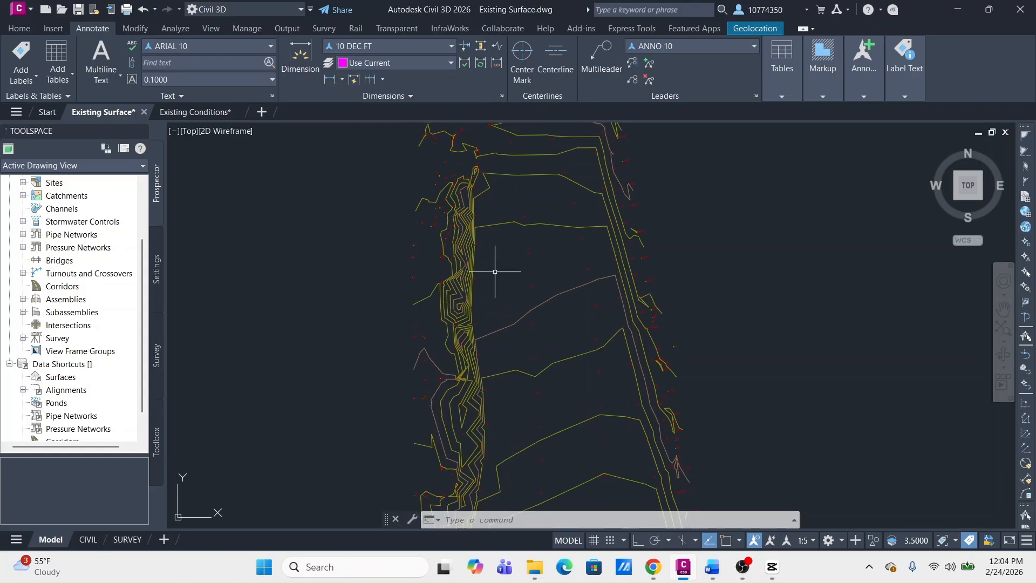
{"action": "left_click", "coordinate": [469, 256]}
{"action": "right_click", "coordinate": [469, 256]}
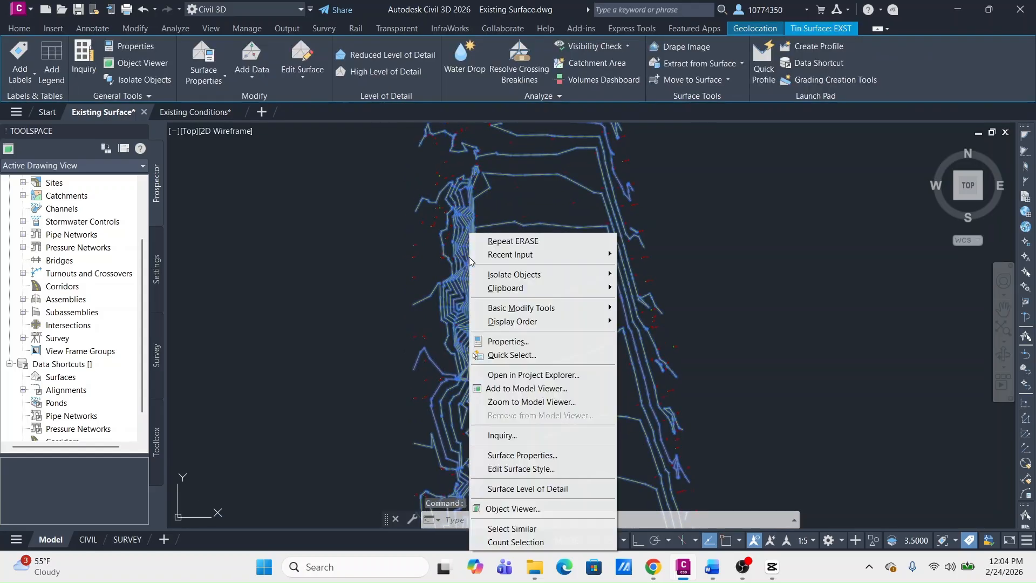
{"action": "left_click", "coordinate": [549, 469]}
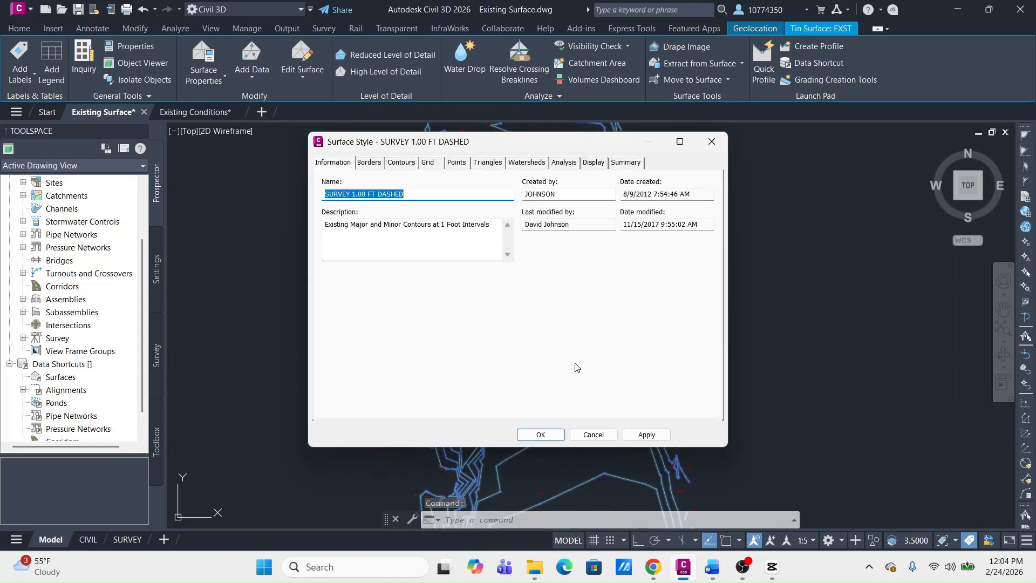
{"action": "left_click", "coordinate": [593, 167]}
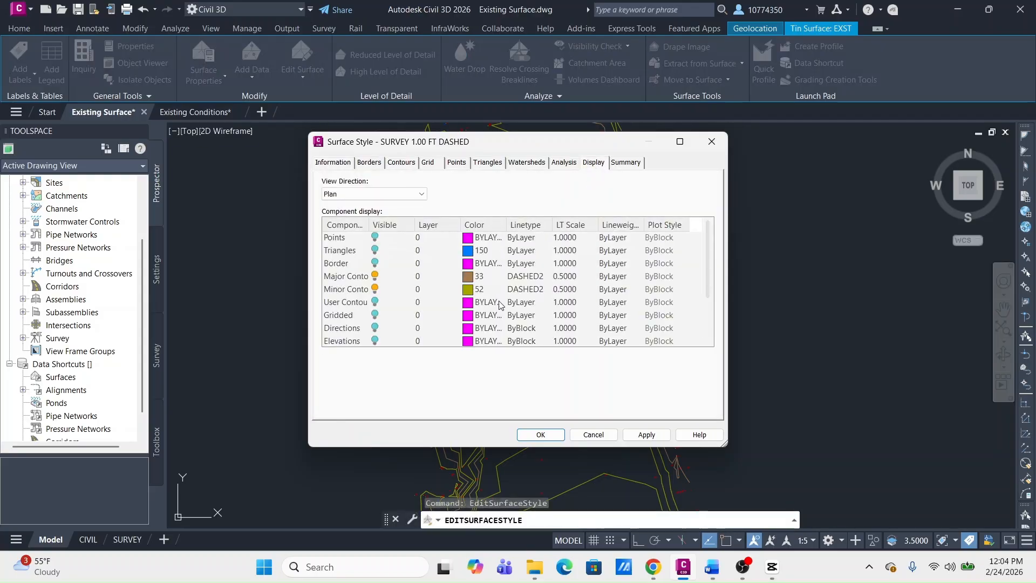
{"action": "left_click", "coordinate": [375, 250]}
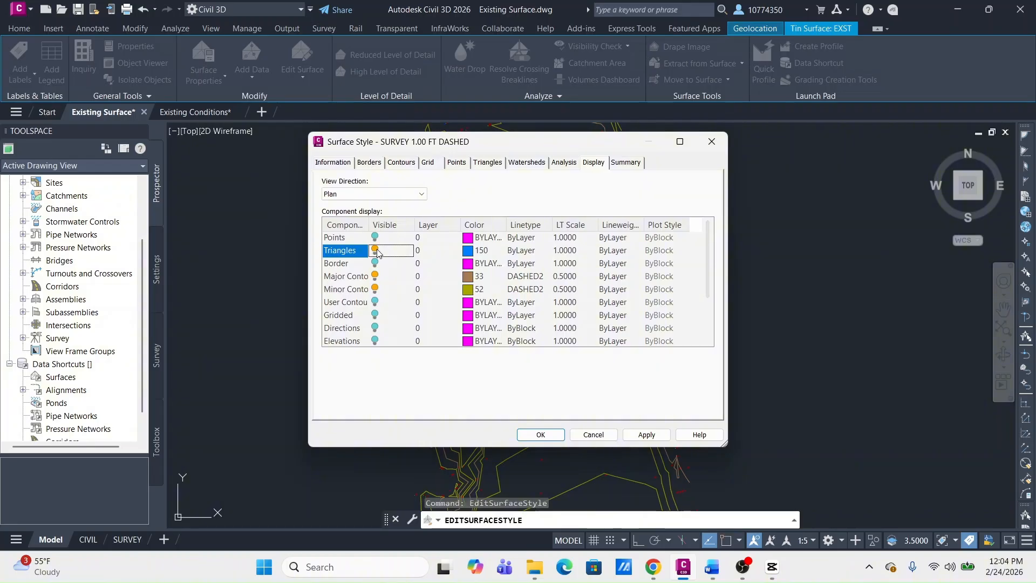
{"action": "left_click", "coordinate": [545, 435]}
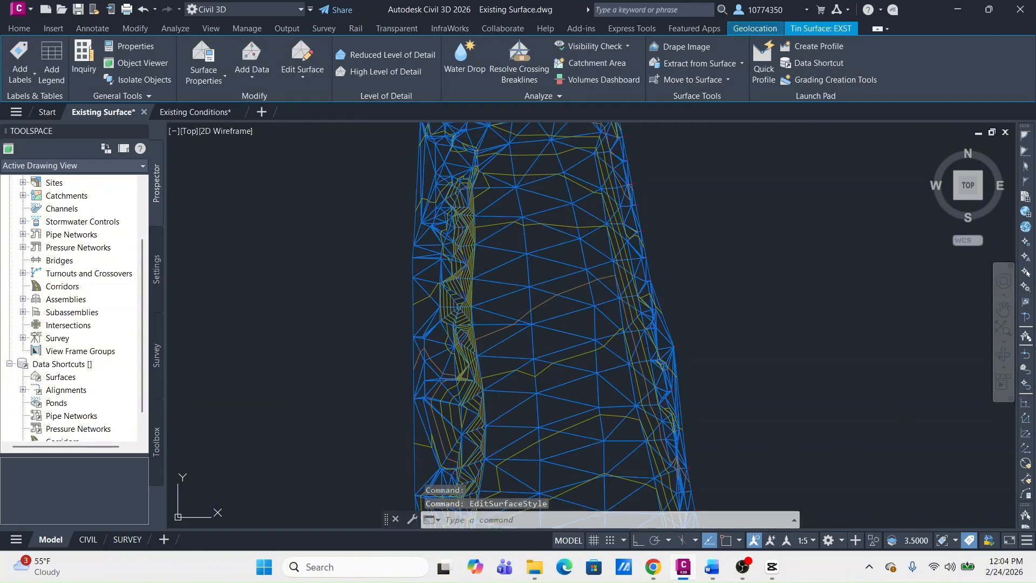
{"action": "key", "text": "Escape"}
{"action": "scroll", "coordinate": [567, 273], "scroll_direction": "down", "scroll_amount": 5}
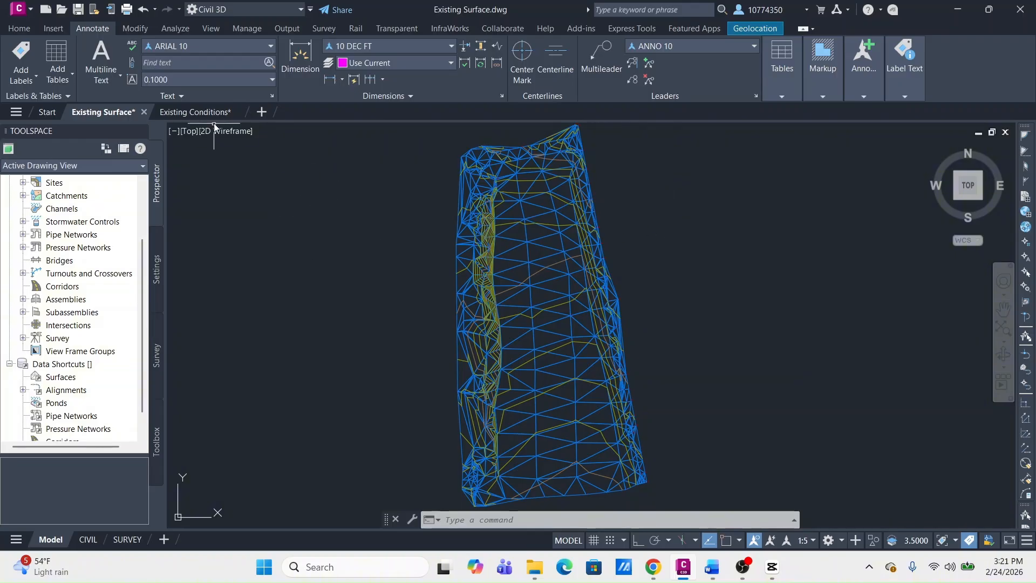
In the Existing Conditions drawing, select all curb polylines on layer SV-SITE-TBOC and copy them with base point 0,0,0.
{"action": "left_click", "coordinate": [200, 112]}
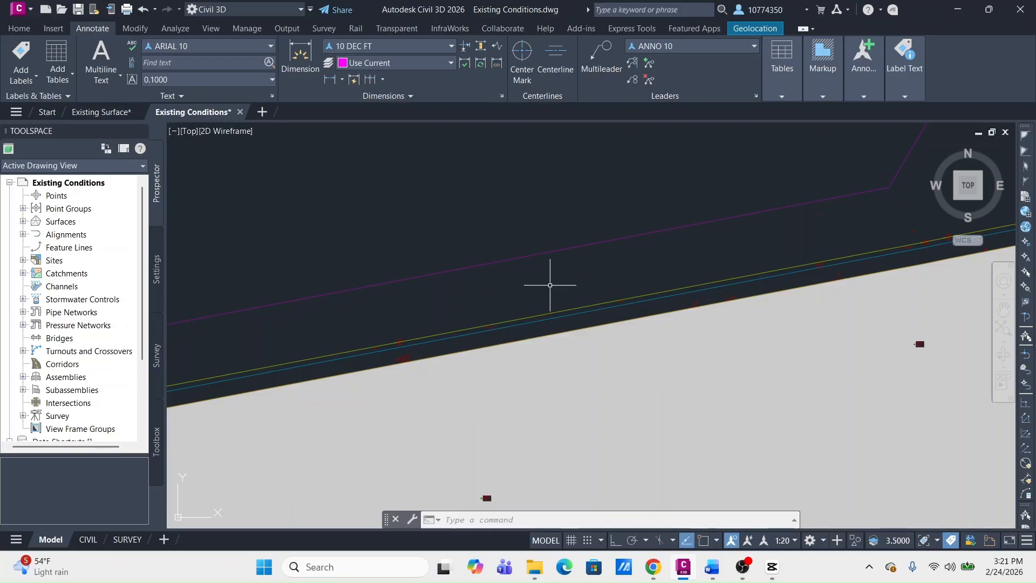
{"action": "left_click", "coordinate": [569, 310]}
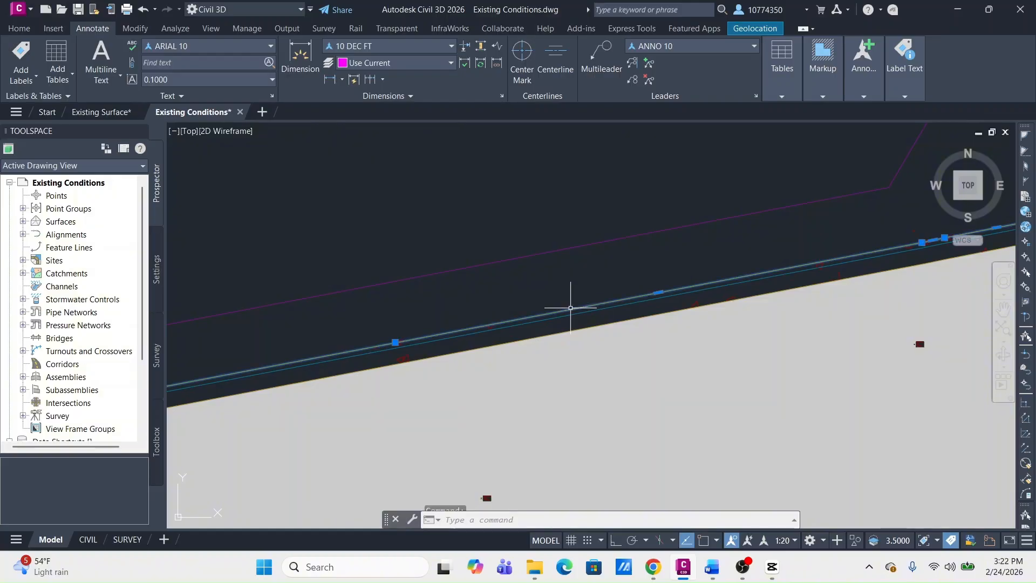
{"action": "scroll", "coordinate": [566, 286], "scroll_direction": "down", "scroll_amount": 2}
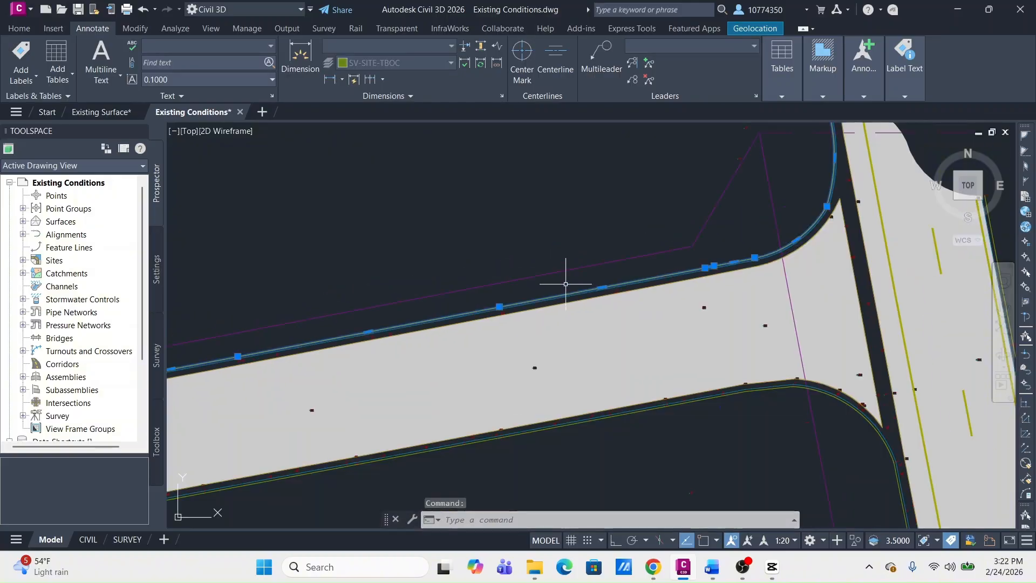
{"action": "right_click", "coordinate": [530, 217]}
{"action": "left_click", "coordinate": [610, 449]}
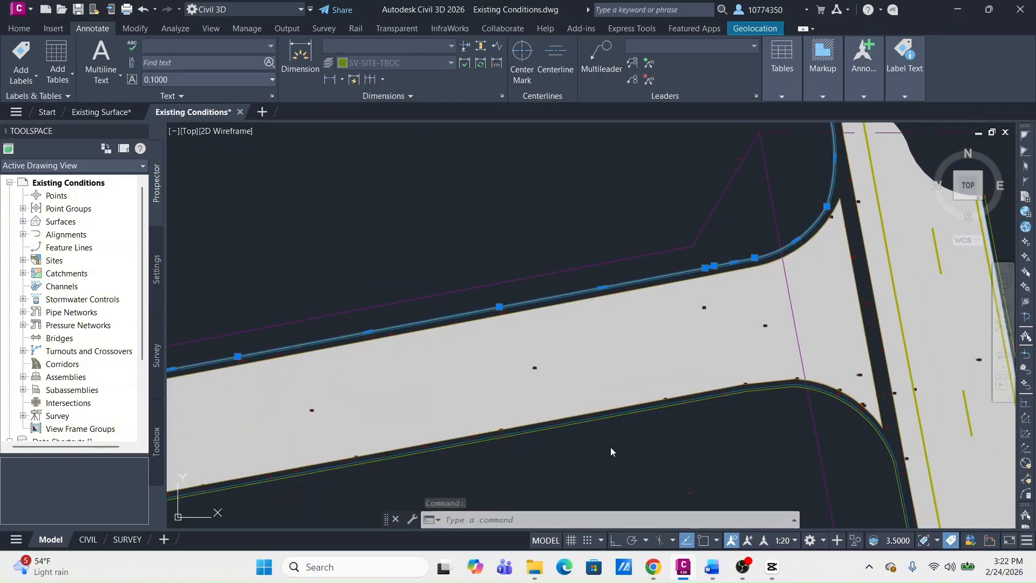
{"action": "right_click", "coordinate": [515, 227]}
{"action": "left_click", "coordinate": [436, 209]}
{"action": "left_click", "coordinate": [435, 215]}
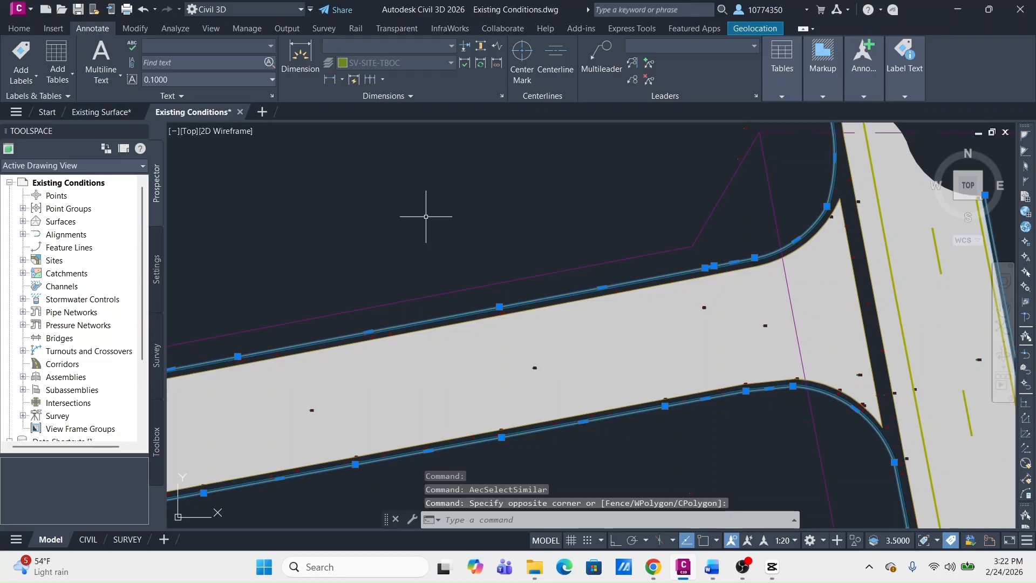
{"action": "key", "text": "ctrl+shift+c"}
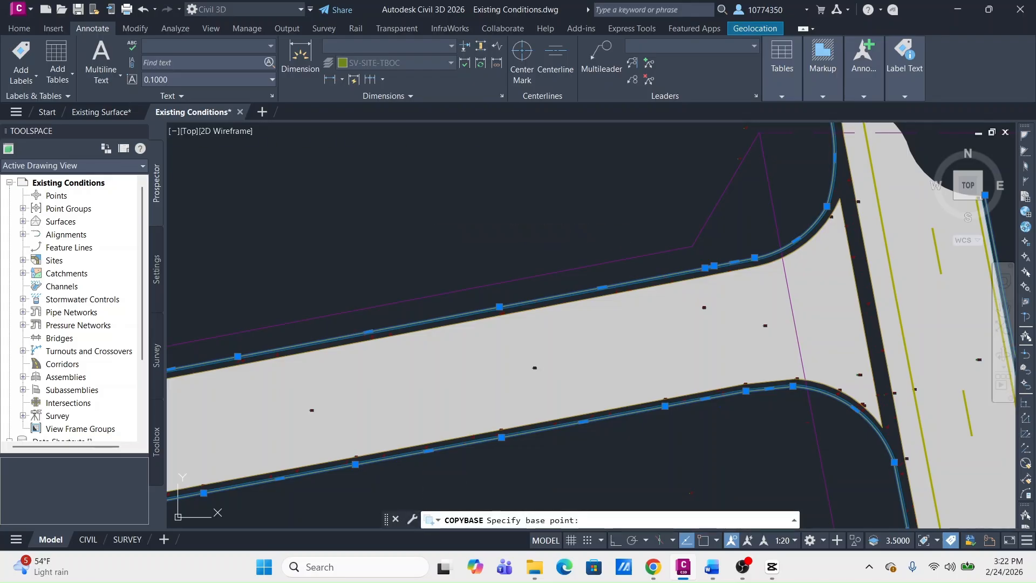
{"action": "type", "text": "0,0,0"}
{"action": "key", "text": "Return"}
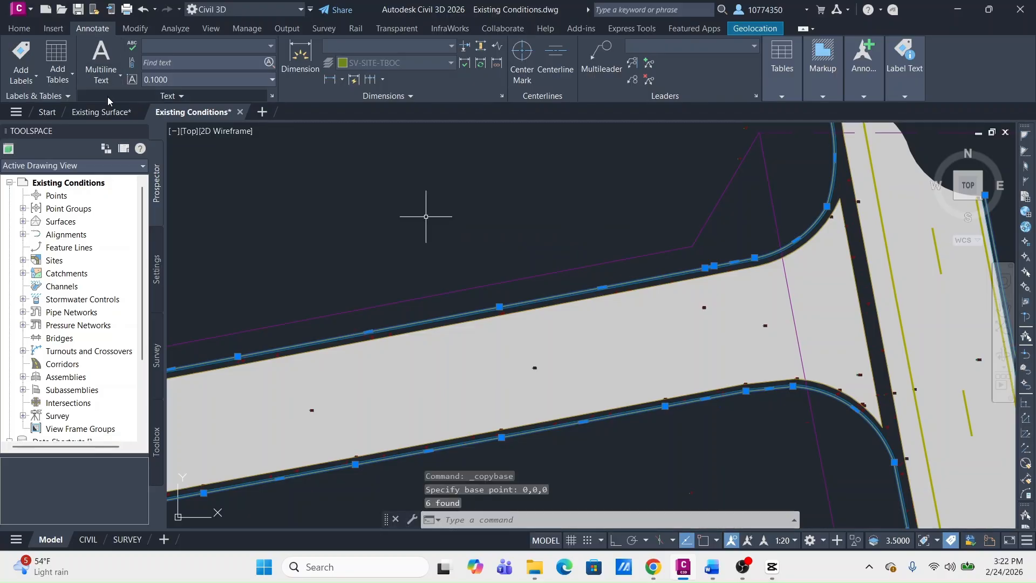
Return to the Existing Surface drawing and hide the Triangles component in the SURVEY 1.00 FT DASHED surface style.
{"action": "left_click", "coordinate": [111, 112]}
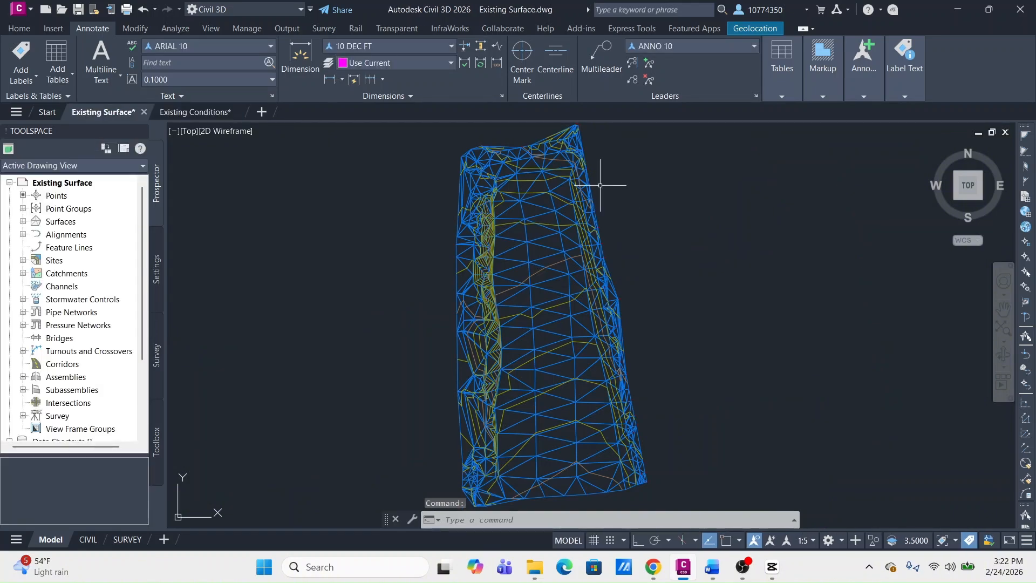
{"action": "left_click", "coordinate": [552, 183]}
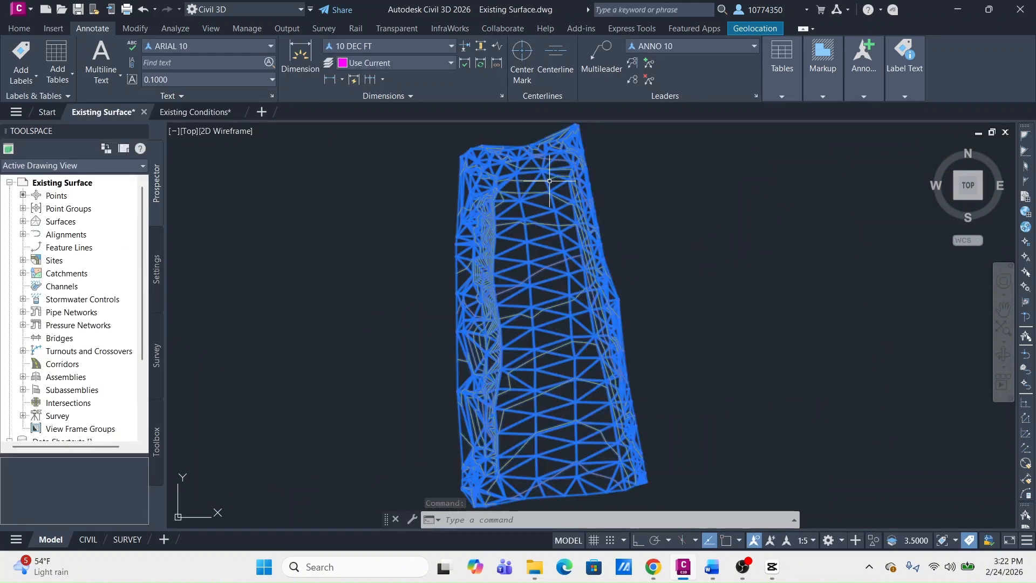
{"action": "right_click", "coordinate": [550, 185]}
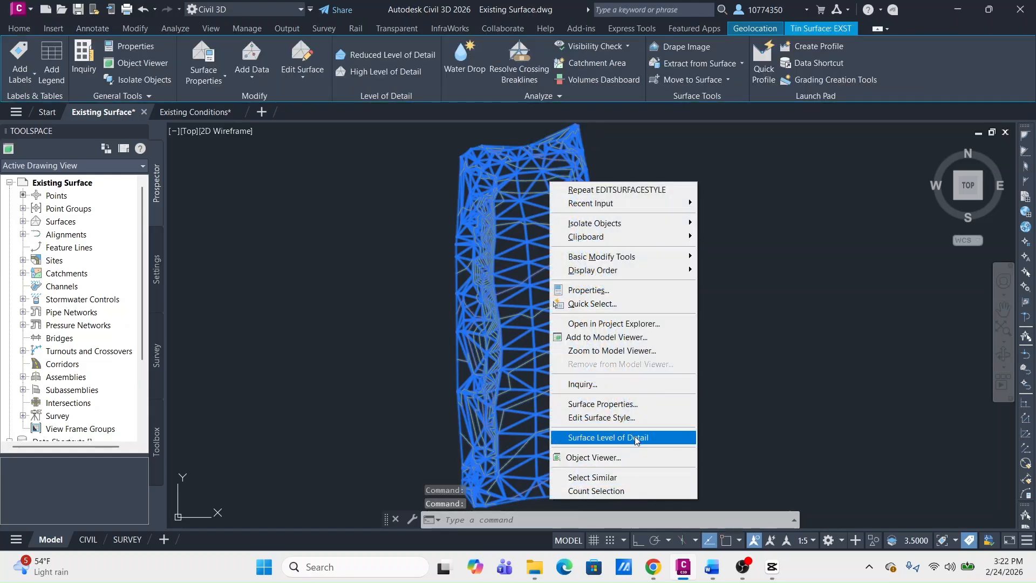
{"action": "left_click", "coordinate": [627, 422]}
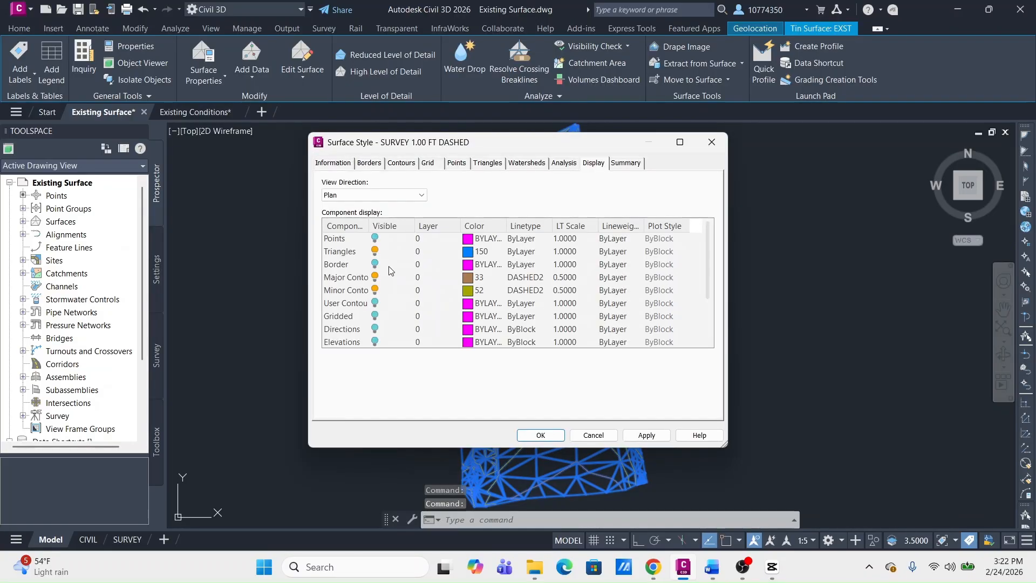
{"action": "left_click", "coordinate": [384, 252]}
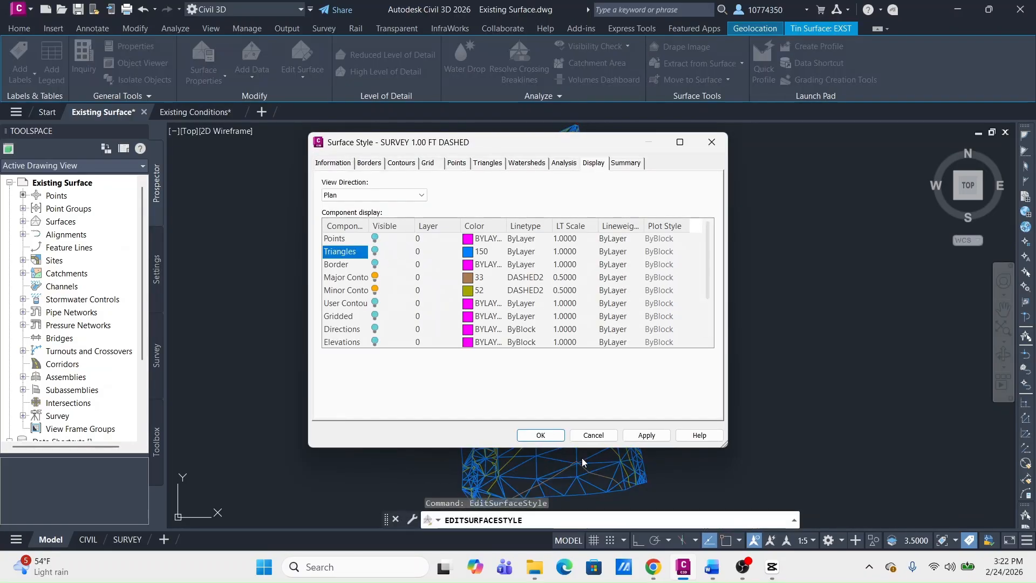
{"action": "left_click", "coordinate": [550, 434]}
{"action": "left_click", "coordinate": [703, 292]}
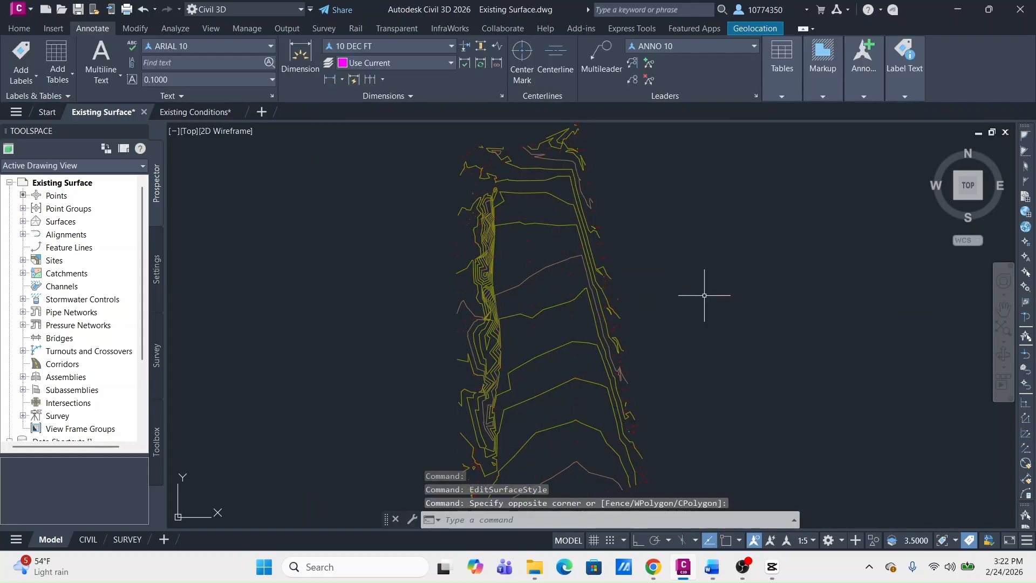
Paste the copied curb polylines into the Existing Surface drawing at insertion point 0,0,0.
{"action": "key", "text": "ctrl+v"}
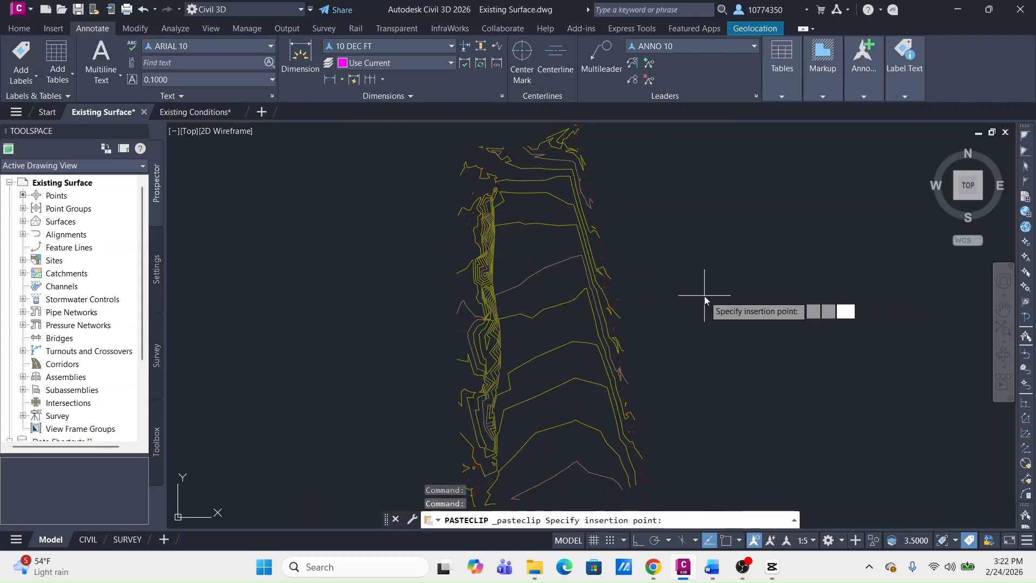
{"action": "type", "text": "0,0,0"}
{"action": "key", "text": "Return"}
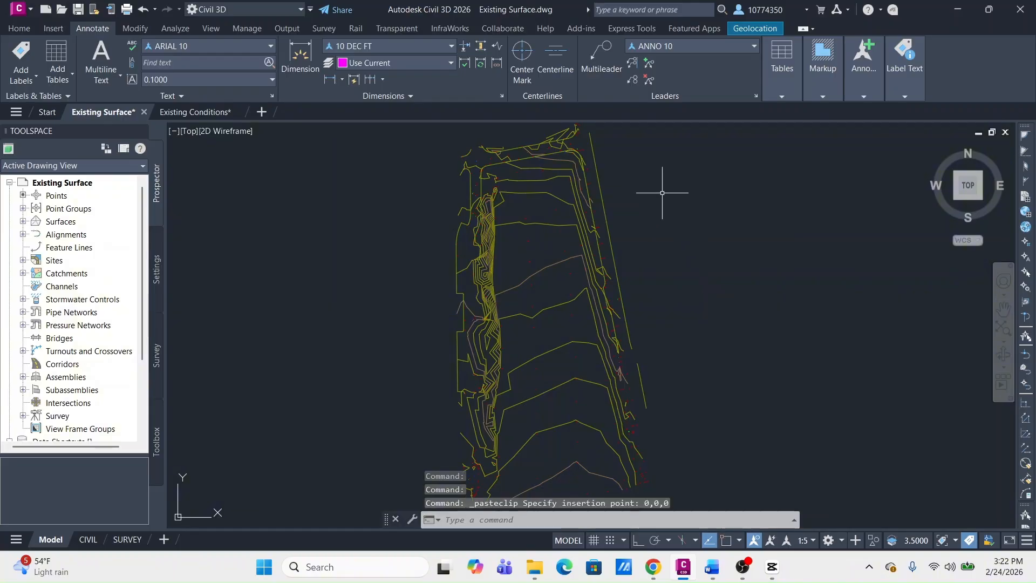
{"action": "scroll", "coordinate": [595, 178], "scroll_direction": "up", "scroll_amount": 1}
{"action": "scroll", "coordinate": [627, 282], "scroll_direction": "up", "scroll_amount": 2}
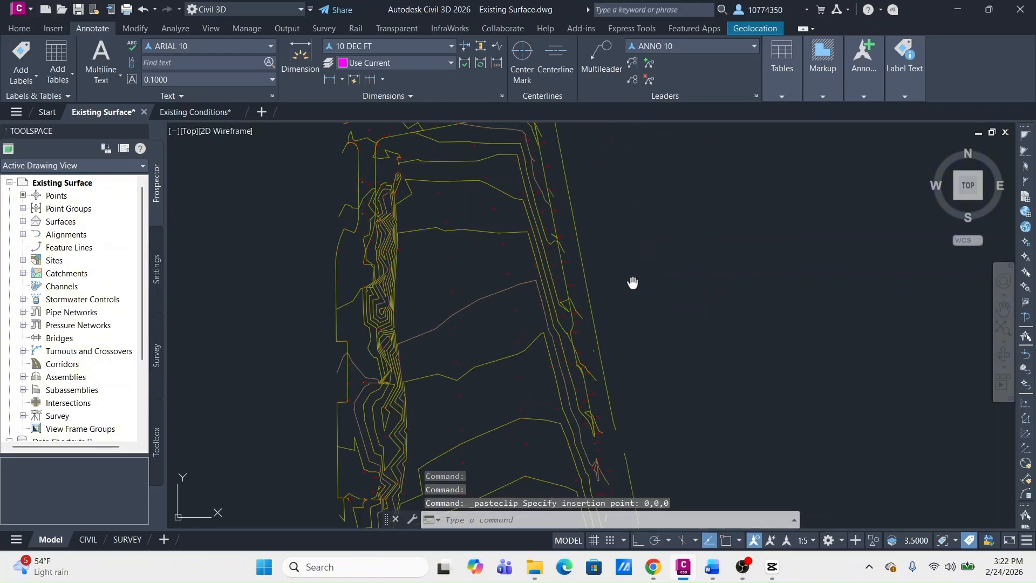
{"action": "scroll", "coordinate": [633, 282], "scroll_direction": "down", "scroll_amount": 2}
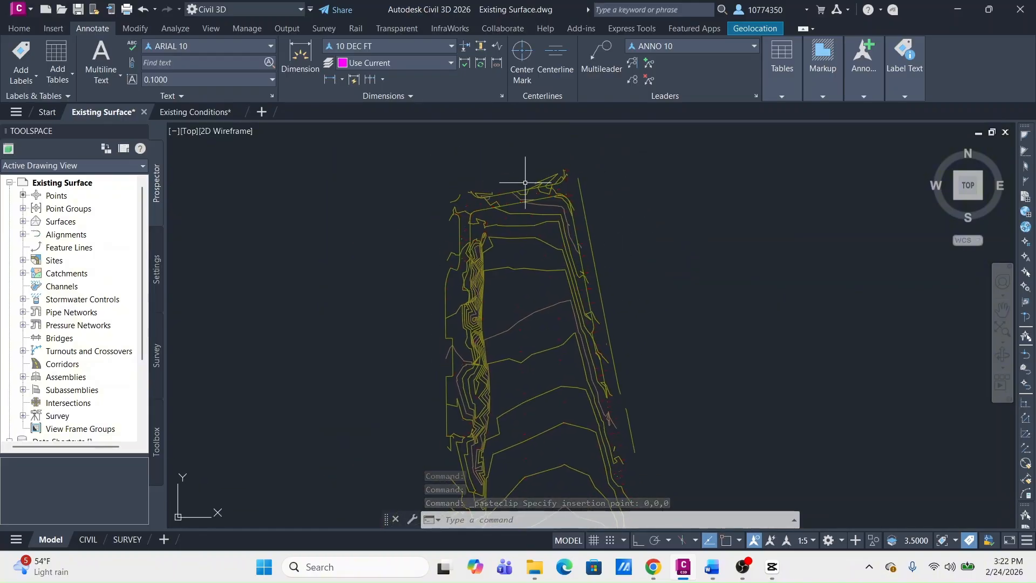
Convert all pasted SV-SITE-TBOC curb polylines to feature lines in site DESIGN CONDITIONS, assigning elevations from surface EXST with intermediate grade break points.
{"action": "left_click", "coordinate": [510, 184]}
{"action": "right_click", "coordinate": [509, 177]}
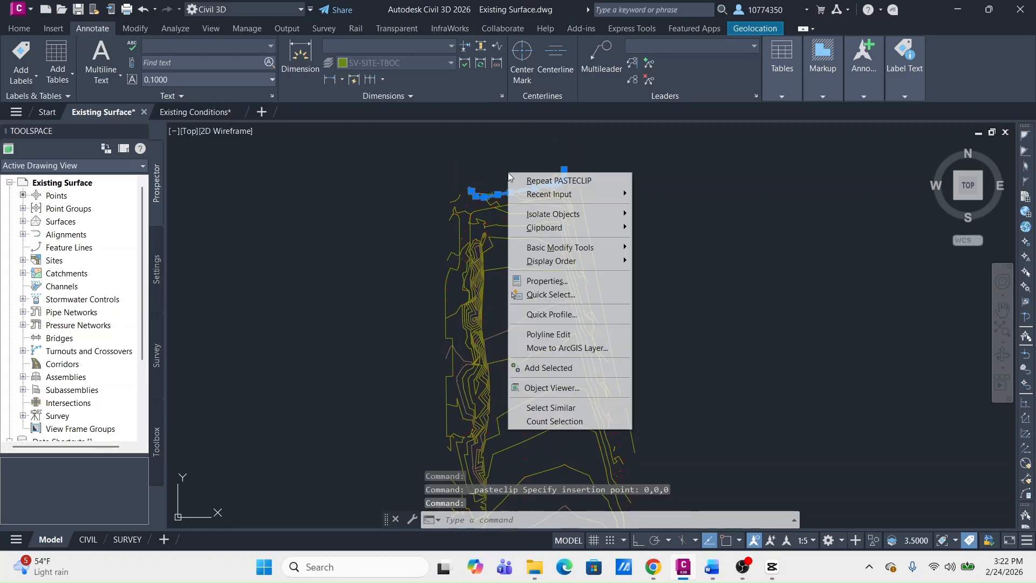
{"action": "left_click", "coordinate": [587, 406]}
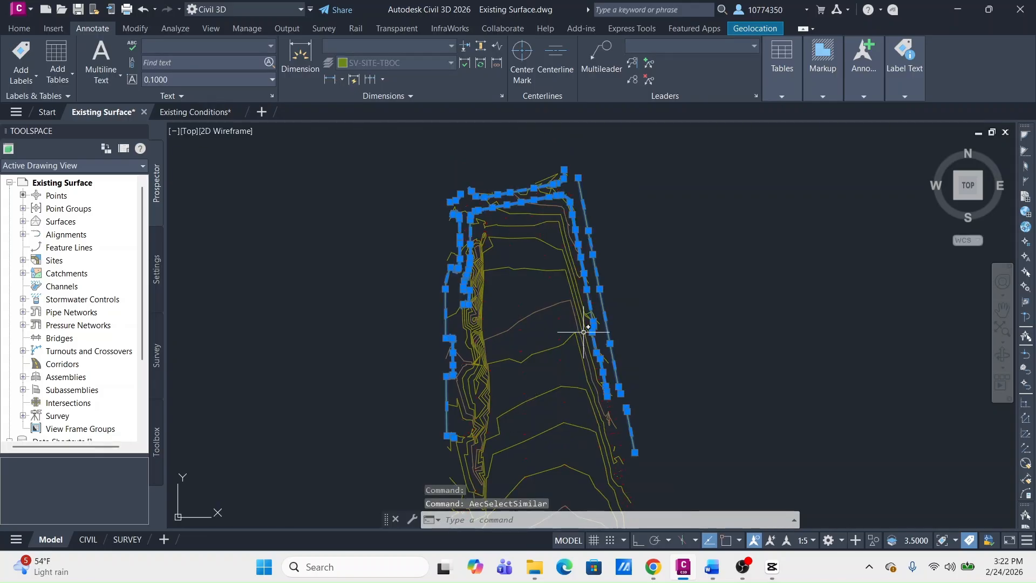
{"action": "left_click", "coordinate": [19, 29]}
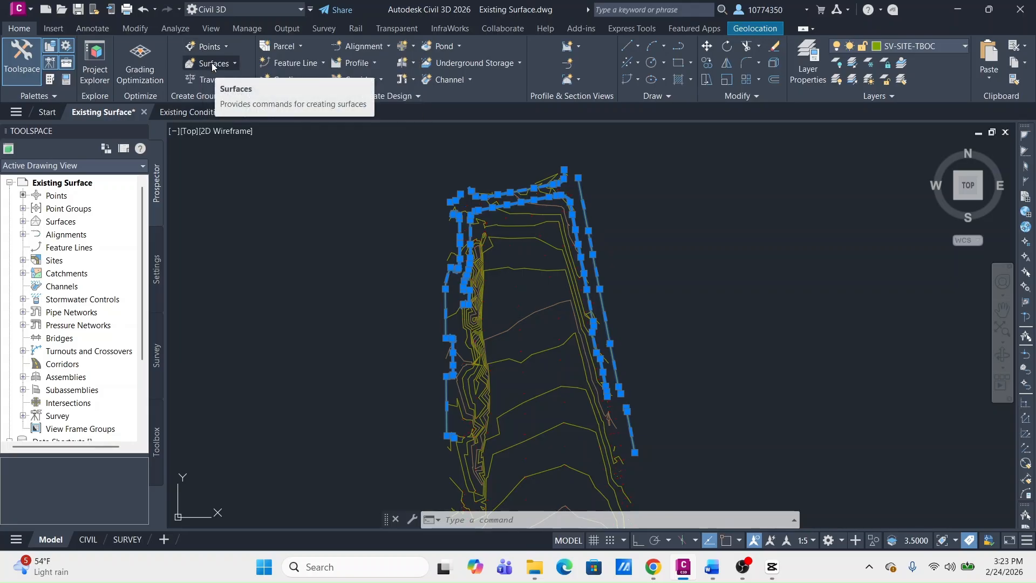
{"action": "left_click", "coordinate": [302, 64]}
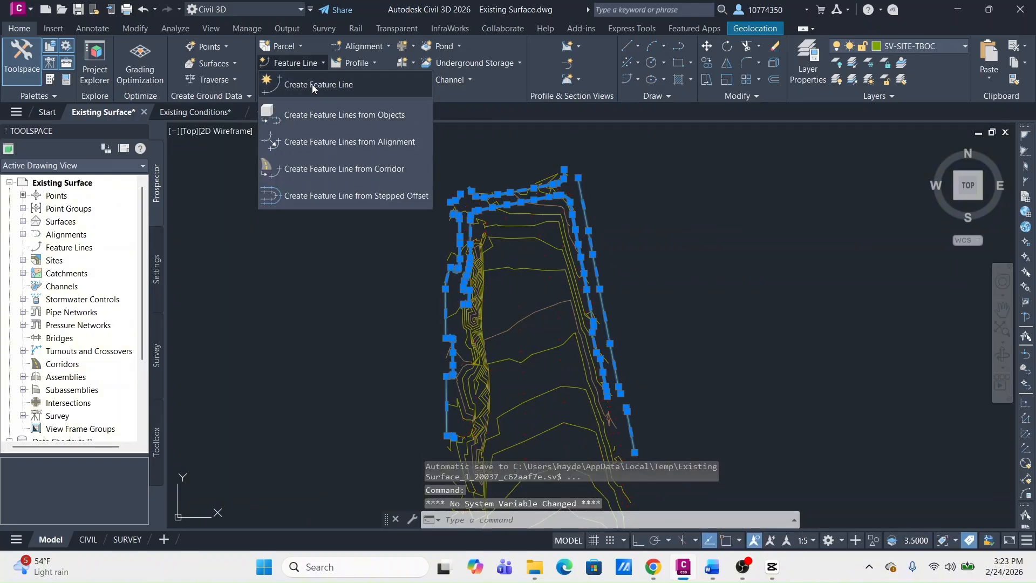
{"action": "left_click", "coordinate": [325, 120]}
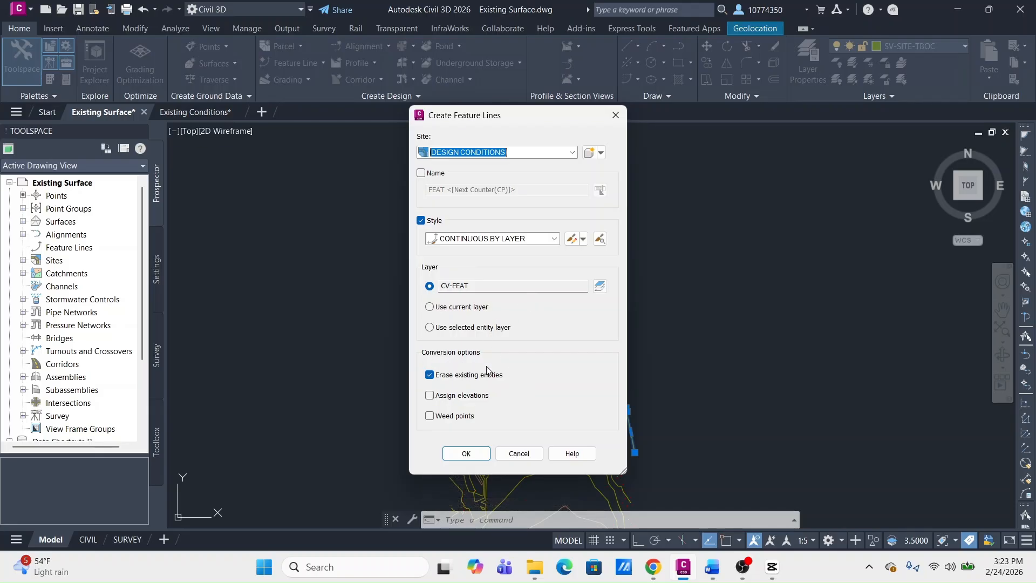
{"action": "left_click", "coordinate": [430, 396]}
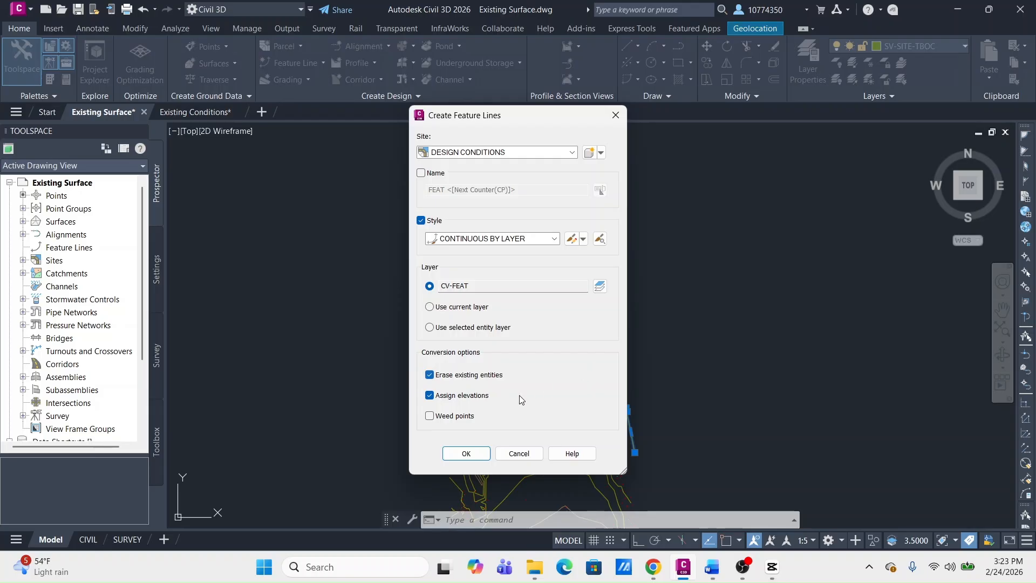
{"action": "left_click", "coordinate": [466, 454]}
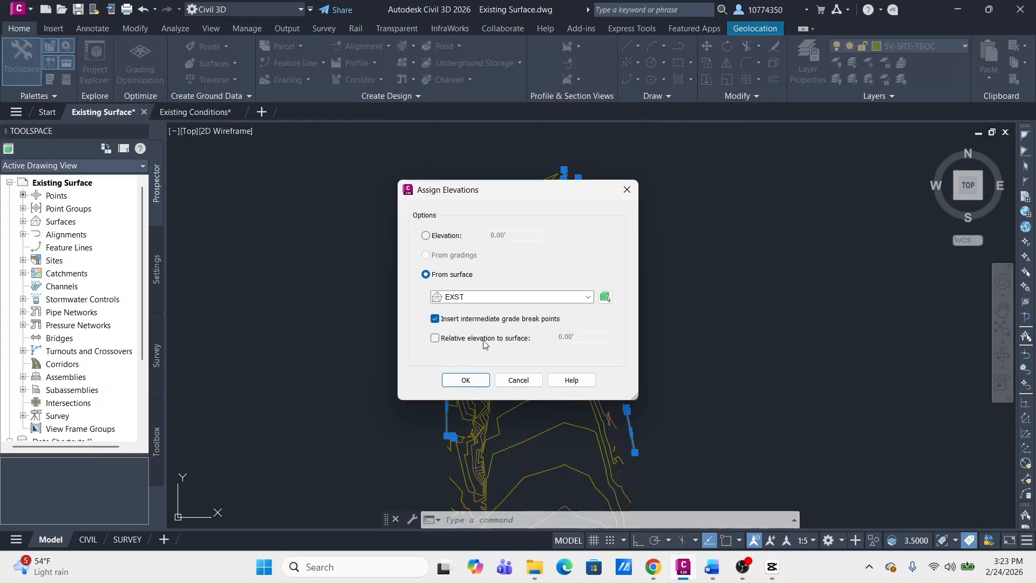
{"action": "left_click", "coordinate": [472, 383]}
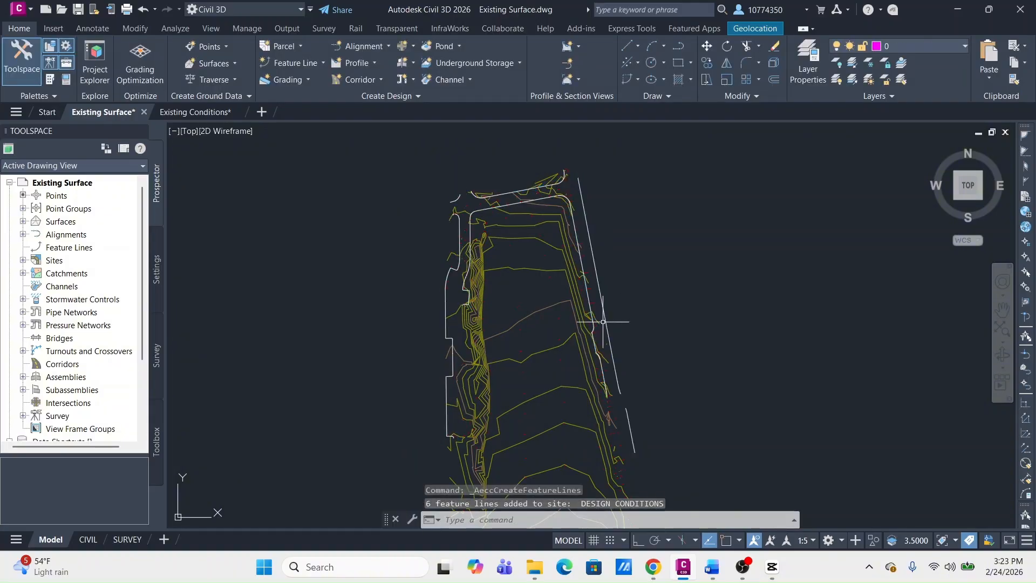
Examine the object properties of the long curb feature line along the site's west edge.
{"action": "left_click", "coordinate": [459, 224]}
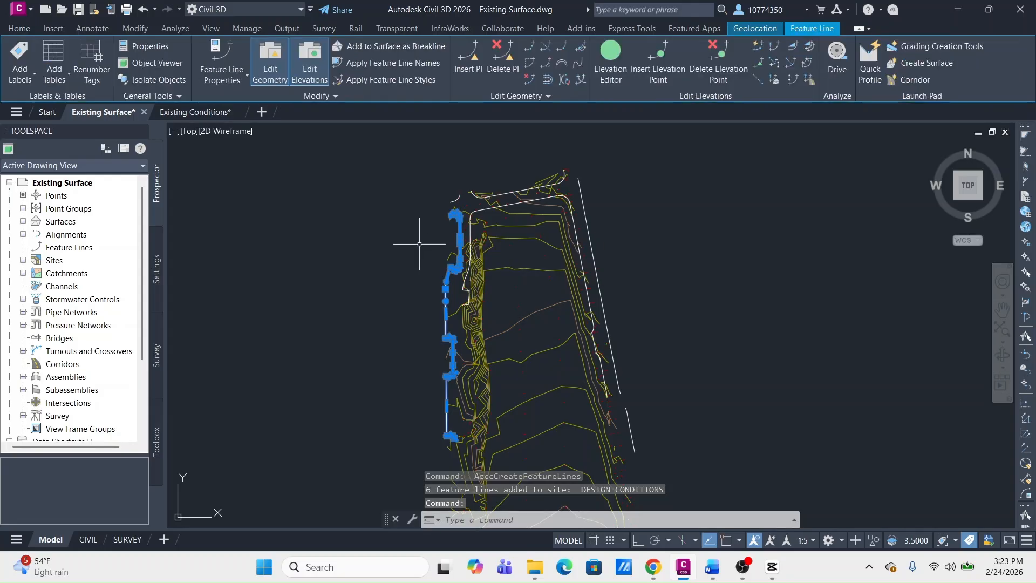
{"action": "key", "text": "Escape"}
{"action": "key", "text": "Escape"}
{"action": "key", "text": "Escape"}
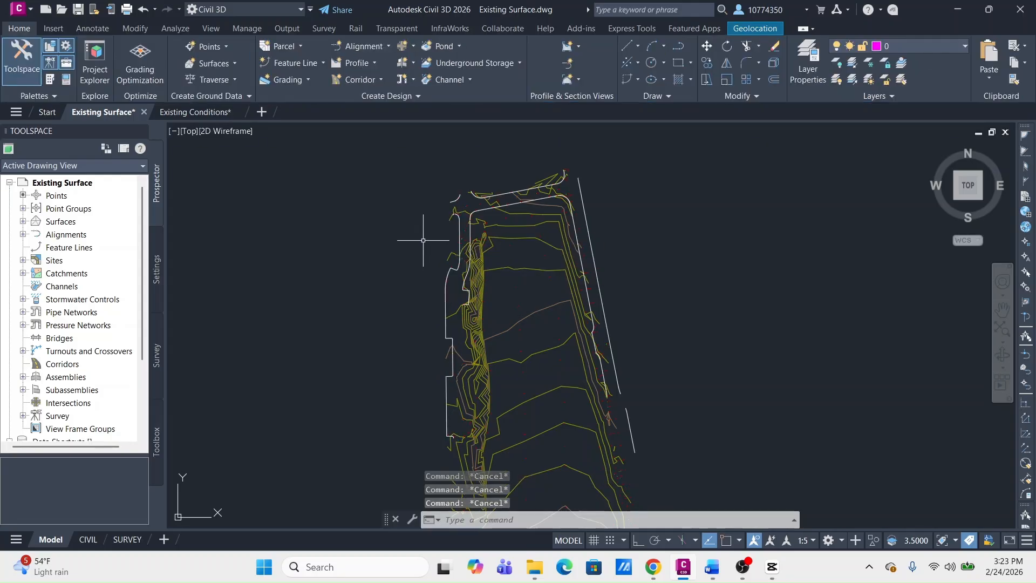
{"action": "left_click", "coordinate": [460, 231]}
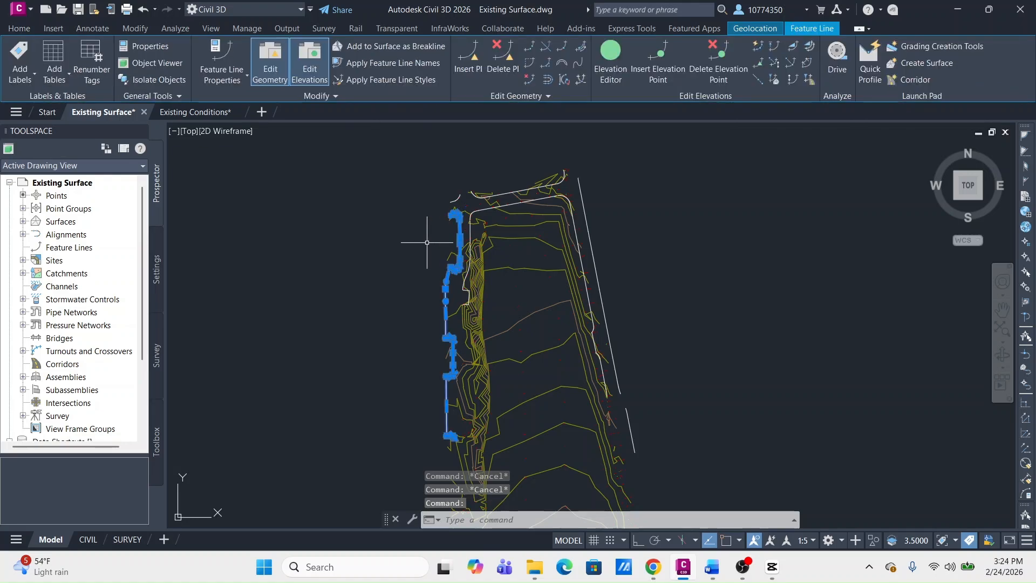
{"action": "type", "text": "PROPERTIES"}
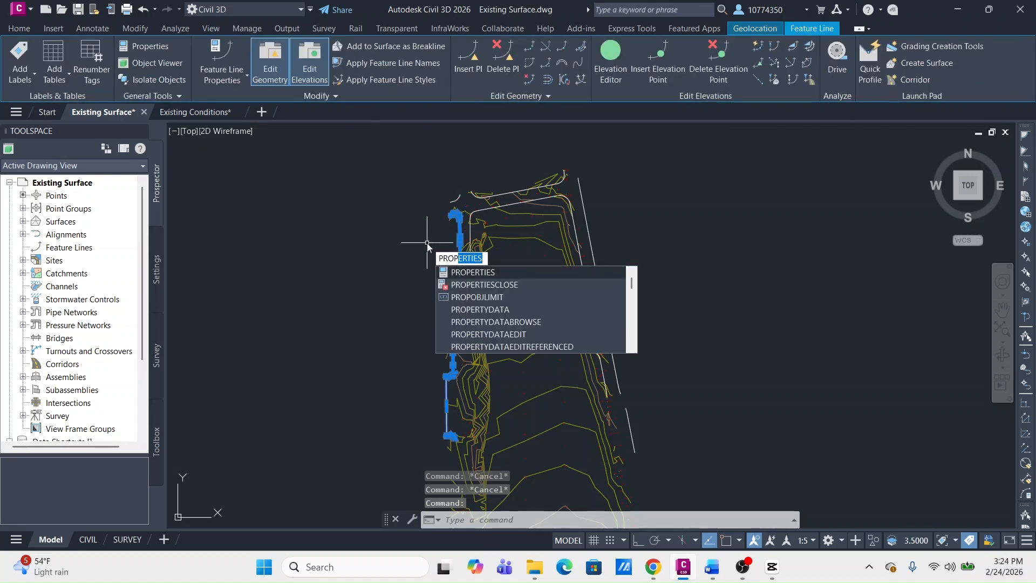
{"action": "key", "text": "Return"}
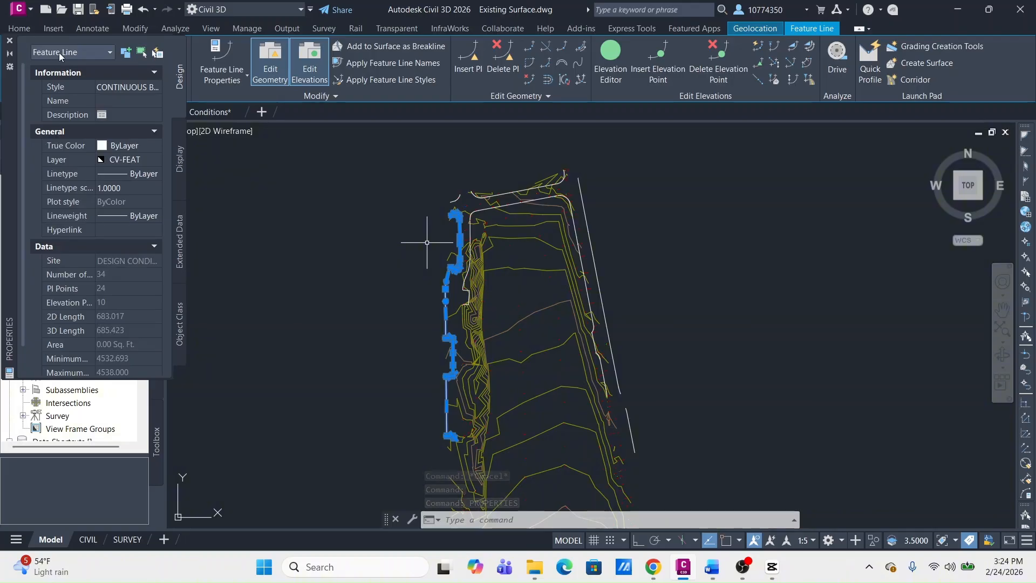
{"action": "left_click", "coordinate": [9, 40]}
{"action": "key", "text": "Escape"}
{"action": "key", "text": "Escape"}
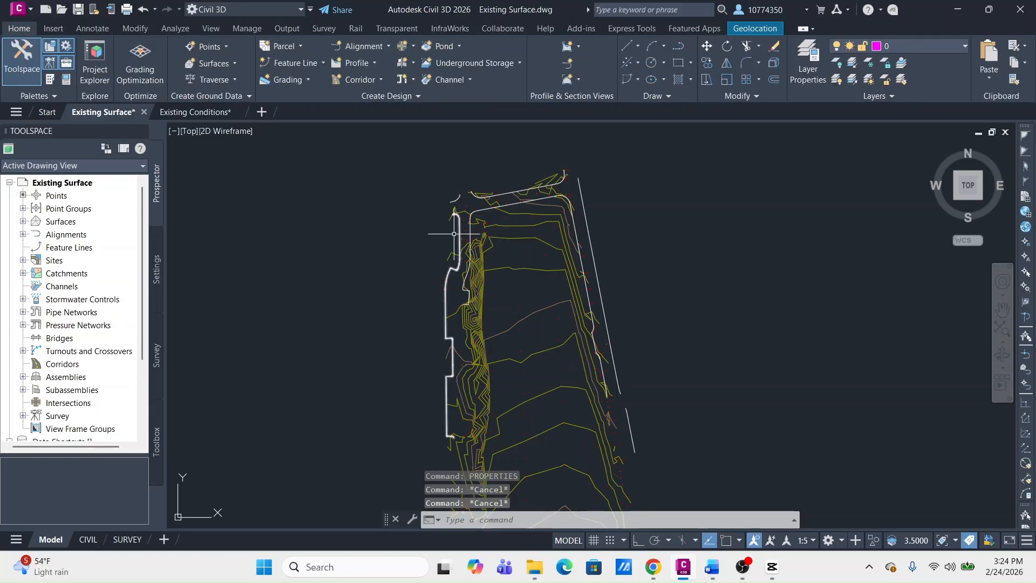
Add the inner curb feature line to surface EXST as a Standard breakline described as breaklines, with a 1.00' mid-ordinate distance.
{"action": "scroll", "coordinate": [456, 214], "scroll_direction": "up", "scroll_amount": 6}
{"action": "mouse_move", "coordinate": [556, 209]}
{"action": "middle_mouse_down"}
{"action": "mouse_move", "coordinate": [440, 235]}
{"action": "mouse_move", "coordinate": [456, 259]}
{"action": "middle_mouse_up"}
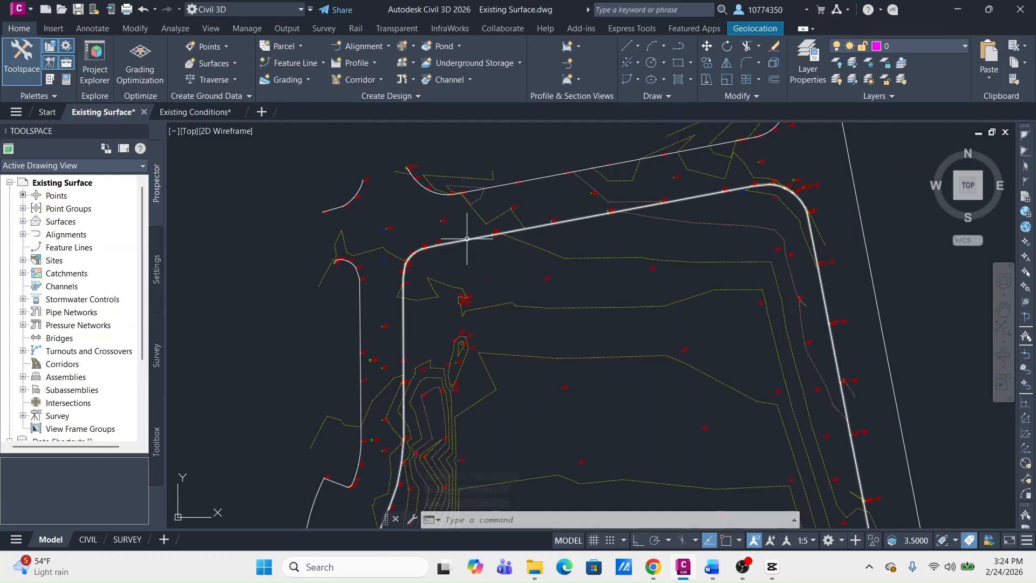
{"action": "left_click", "coordinate": [465, 240]}
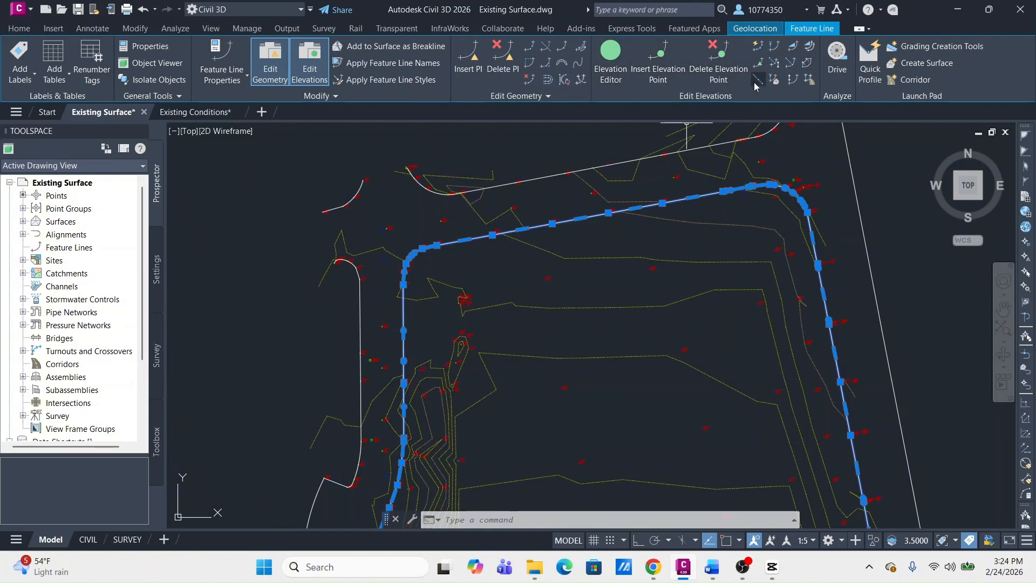
{"action": "left_click", "coordinate": [388, 49]}
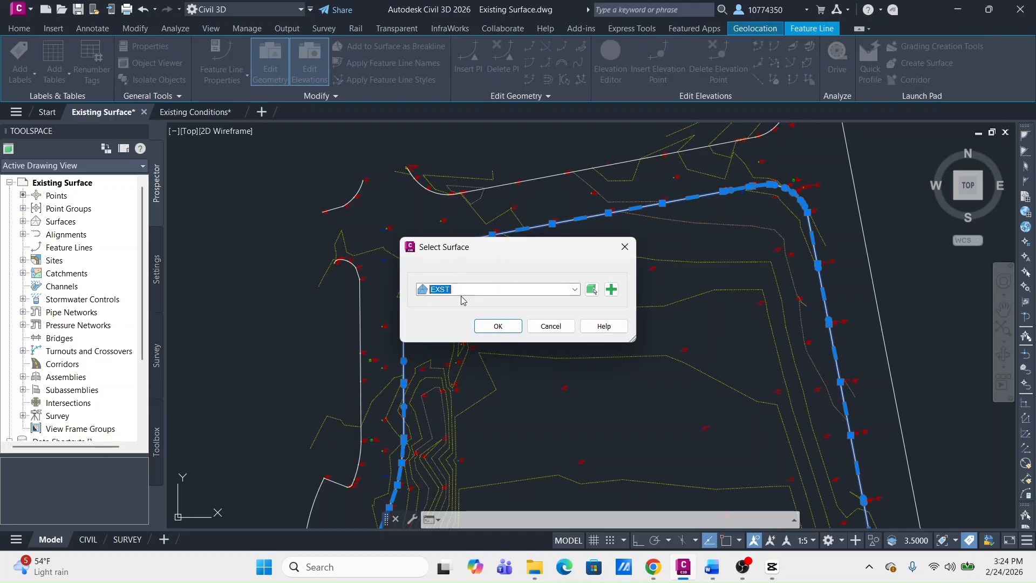
{"action": "left_click", "coordinate": [498, 327]}
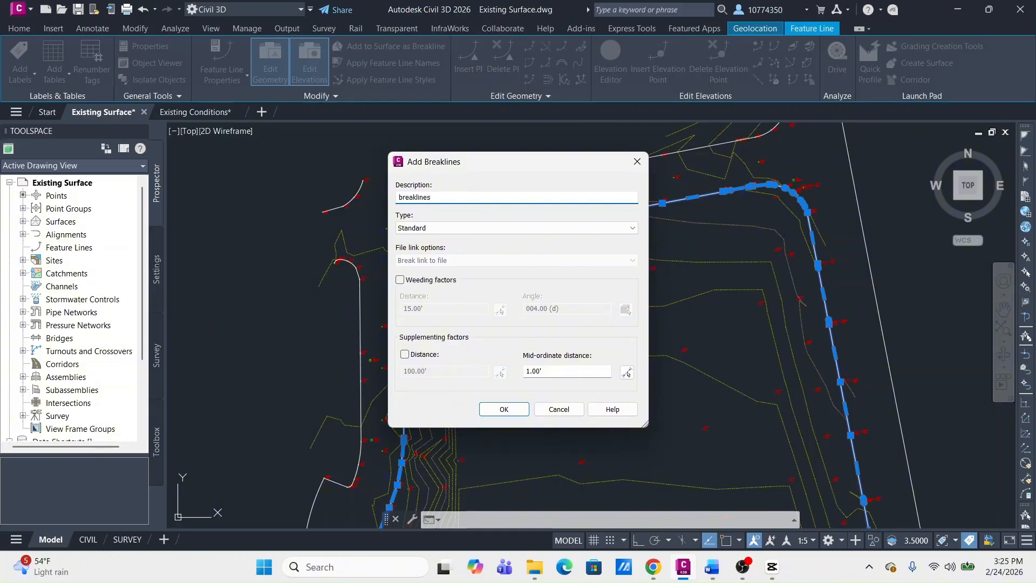
{"action": "left_click", "coordinate": [502, 409]}
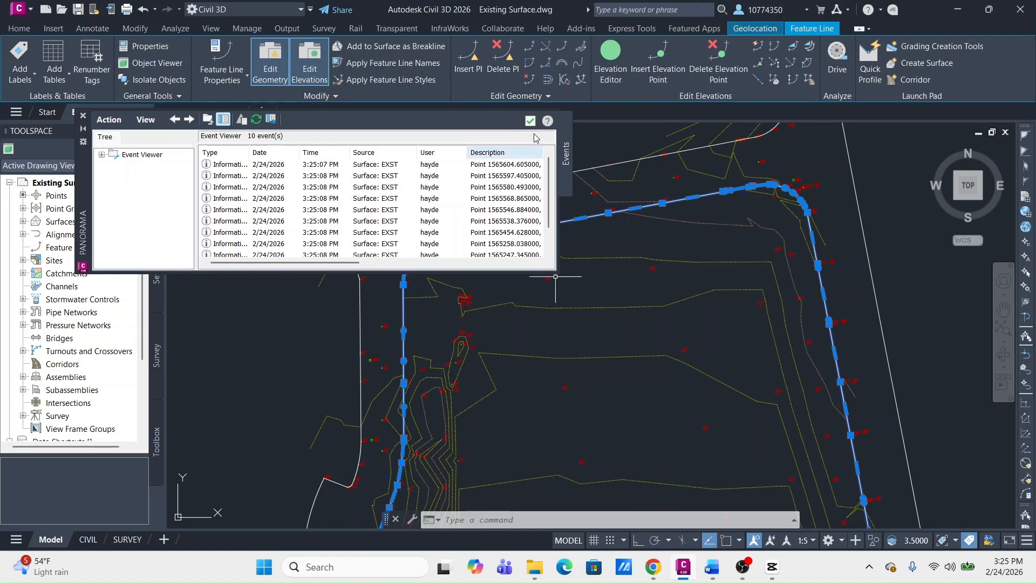
{"action": "left_click", "coordinate": [530, 122]}
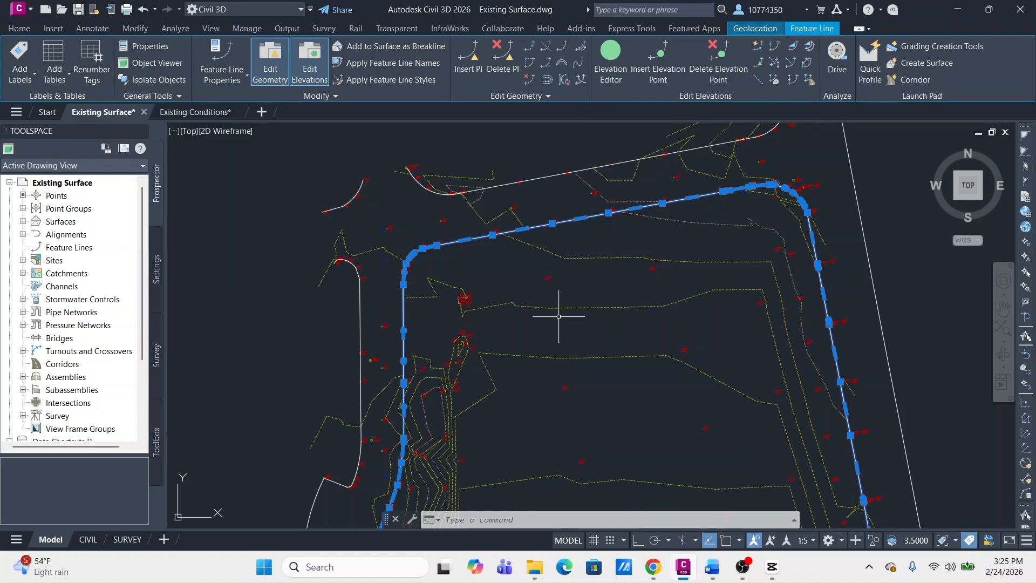
{"action": "scroll", "coordinate": [474, 272], "scroll_direction": "up", "scroll_amount": 2}
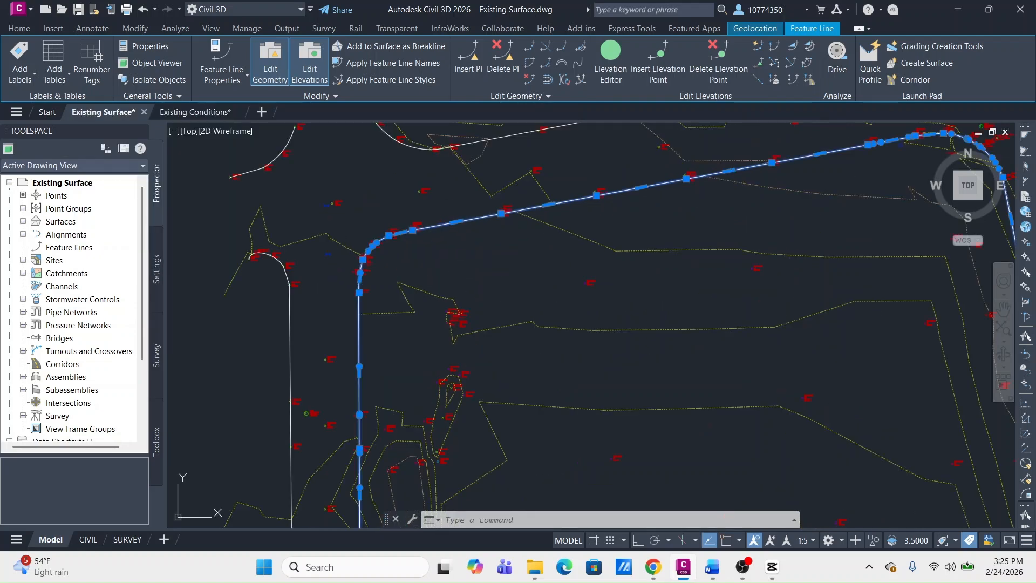
{"action": "key", "text": "Escape"}
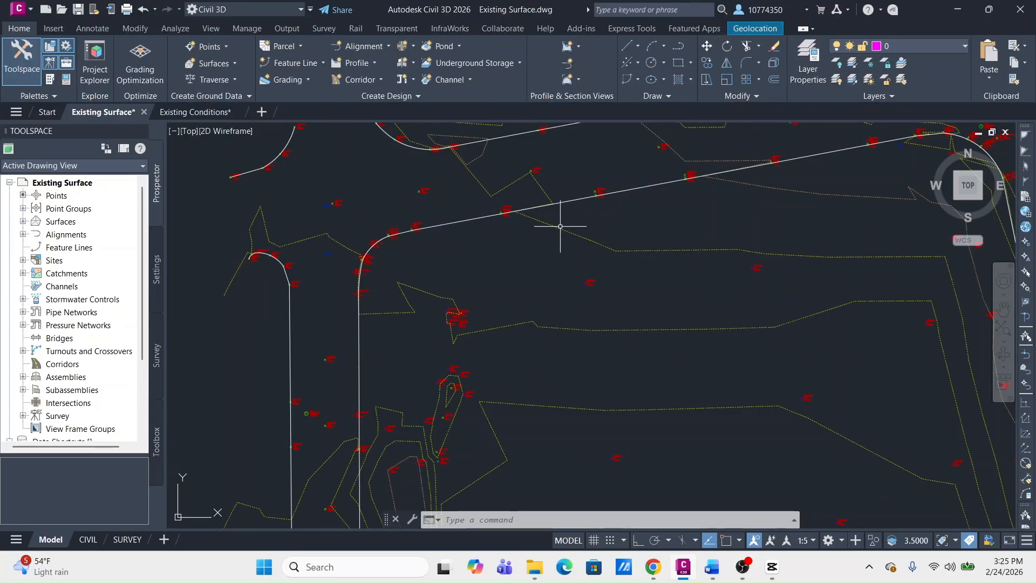
Show the Triangles component in plan view in the EXST surface's style, SURVEY 1.00 FT DASHED.
{"action": "left_click", "coordinate": [560, 226]}
{"action": "right_click", "coordinate": [560, 227]}
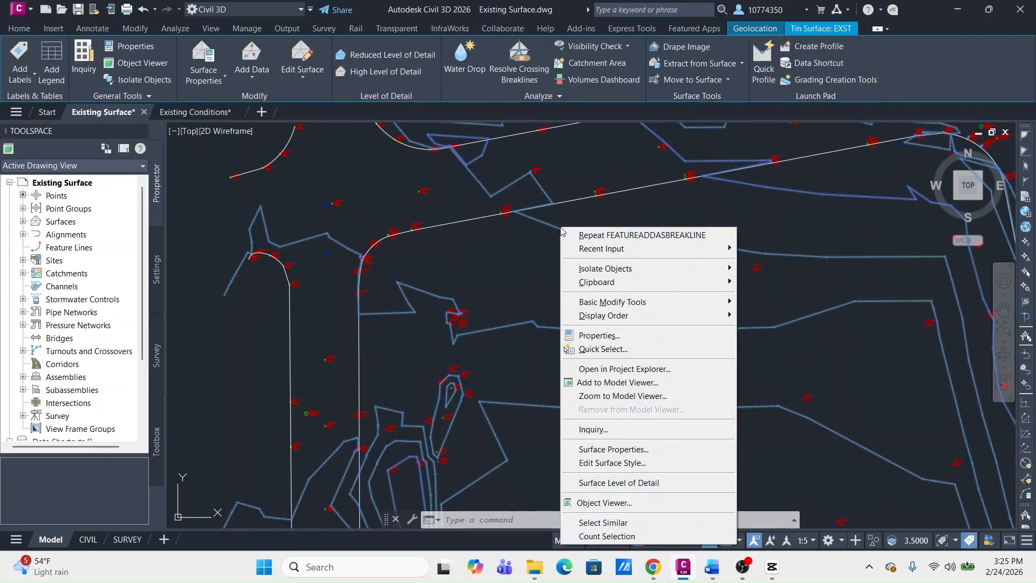
{"action": "left_click", "coordinate": [661, 463]}
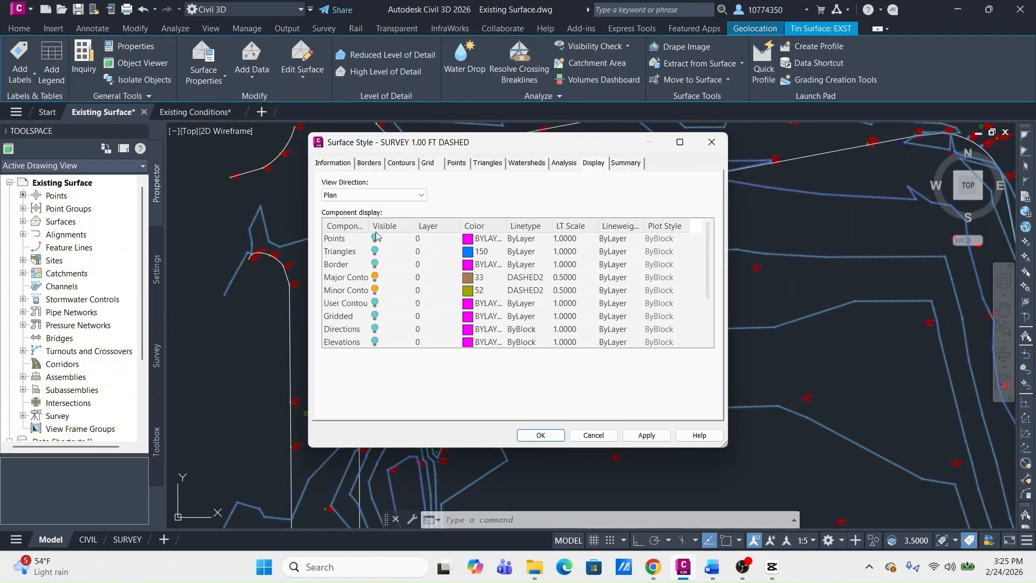
{"action": "left_click", "coordinate": [375, 251]}
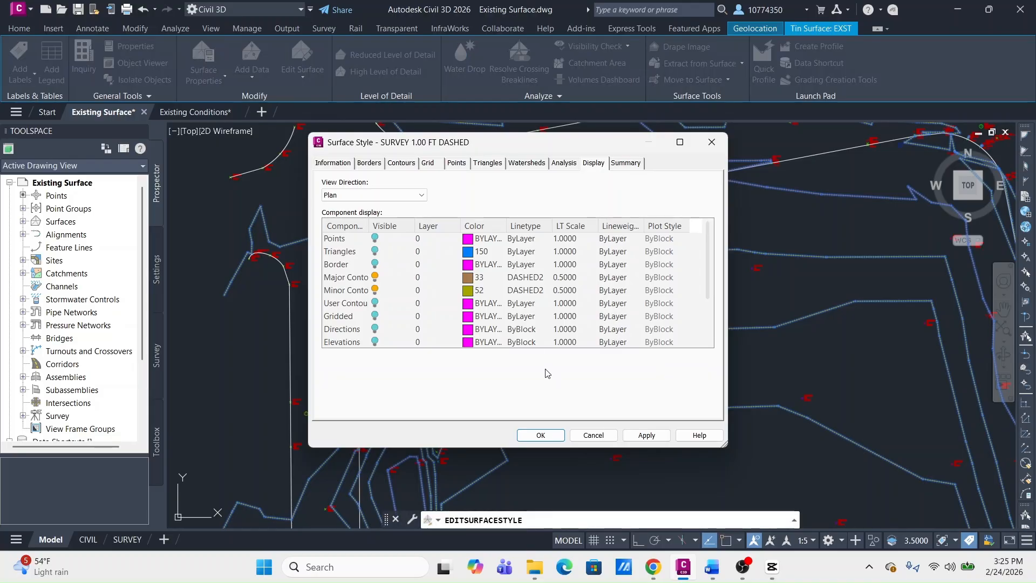
{"action": "left_click", "coordinate": [552, 435]}
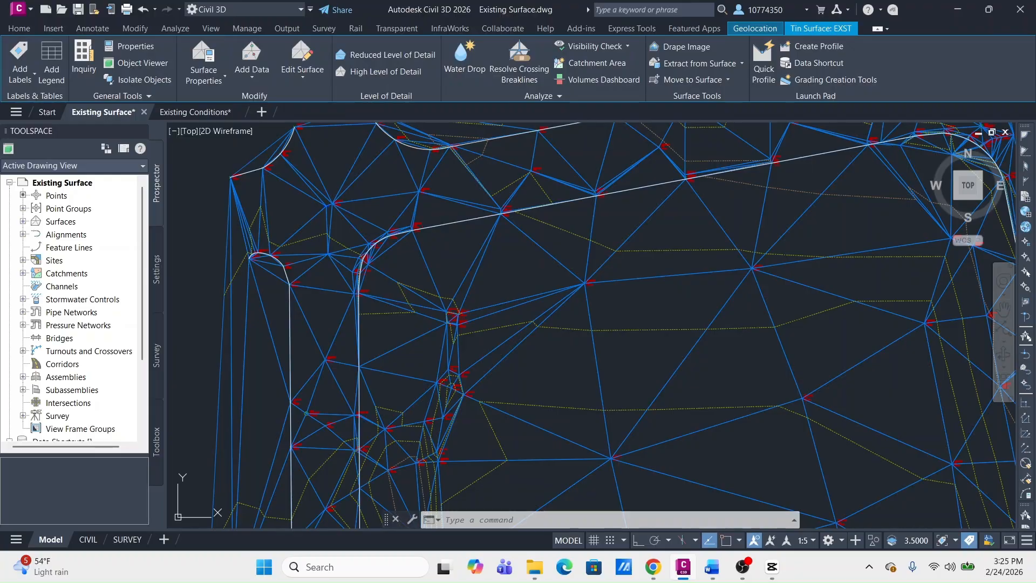
{"action": "key", "text": "Escape"}
Examine how the surface triangles follow the inner curb breakline around the northwest corner and along the north side.
{"action": "scroll", "coordinate": [499, 213], "scroll_direction": "up", "scroll_amount": 6}
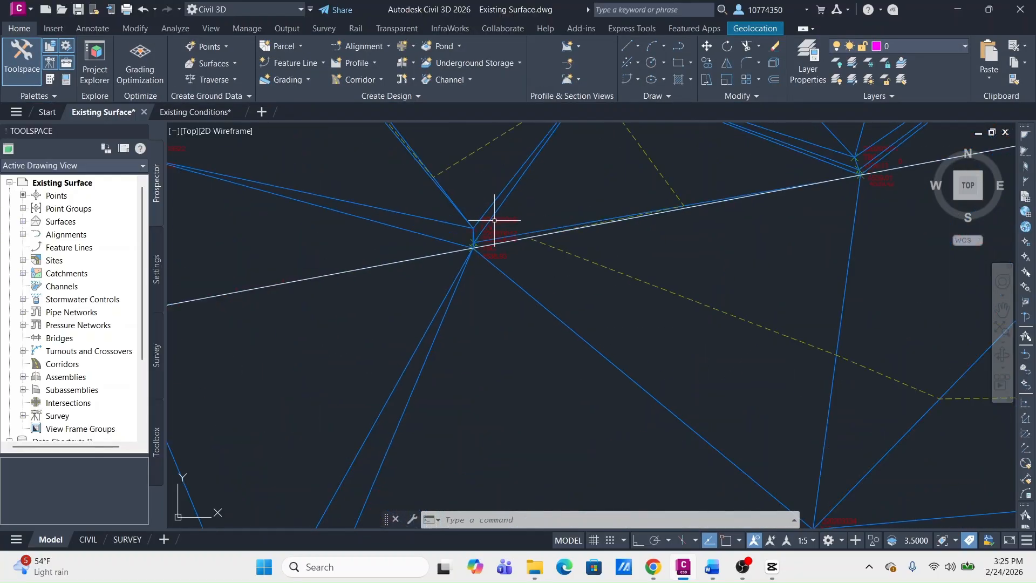
{"action": "scroll", "coordinate": [466, 285], "scroll_direction": "down", "scroll_amount": 8}
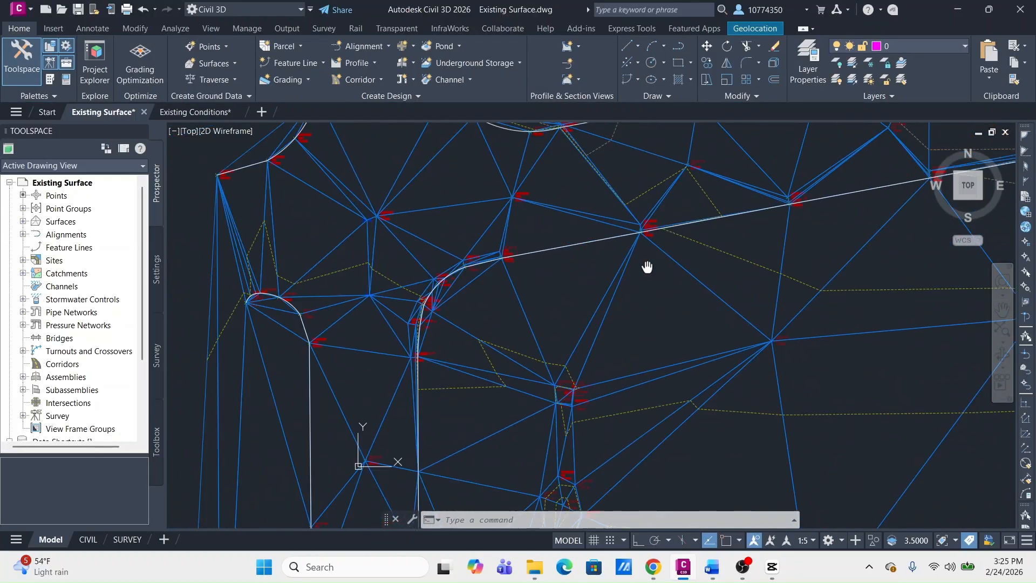
{"action": "scroll", "coordinate": [633, 252], "scroll_direction": "up", "scroll_amount": 4}
{"action": "middle_click_drag", "start_coordinate": [655, 252], "coordinate": [486, 286]}
{"action": "scroll", "coordinate": [488, 286], "scroll_direction": "down", "scroll_amount": 9}
{"action": "scroll", "coordinate": [504, 328], "scroll_direction": "down", "scroll_amount": 3}
{"action": "key", "text": "Escape"}
{"action": "key", "text": "Escape"}
{"action": "key", "text": "Escape"}
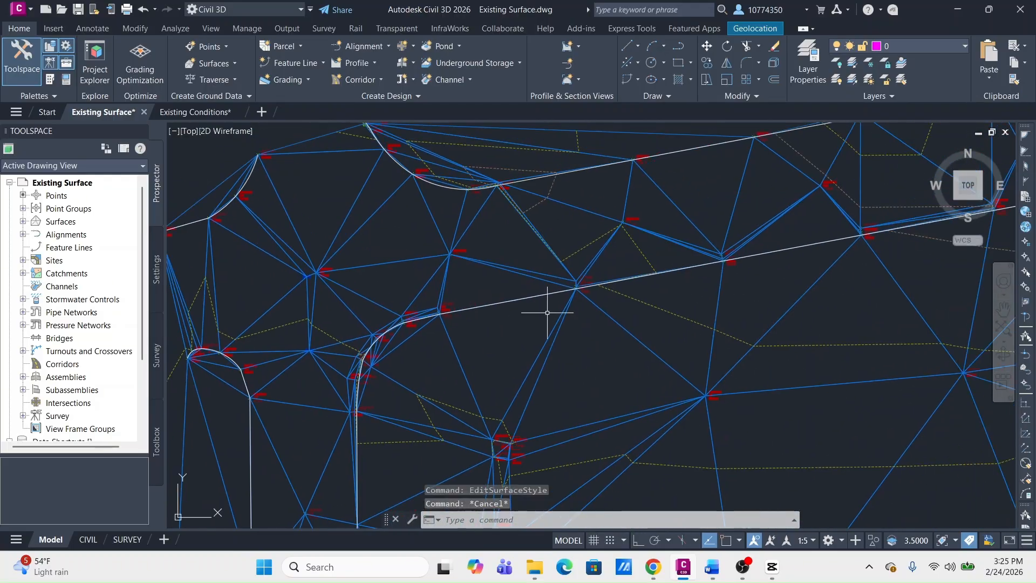
{"action": "scroll", "coordinate": [613, 342], "scroll_direction": "down", "scroll_amount": 5}
{"action": "scroll", "coordinate": [528, 277], "scroll_direction": "up", "scroll_amount": 2}
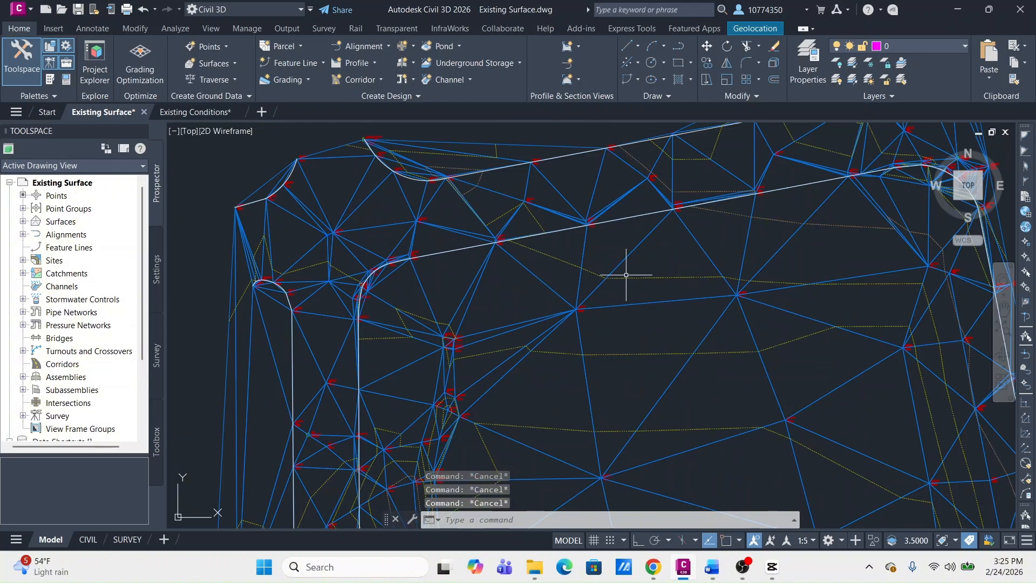
{"action": "mouse_move", "coordinate": [682, 301]}
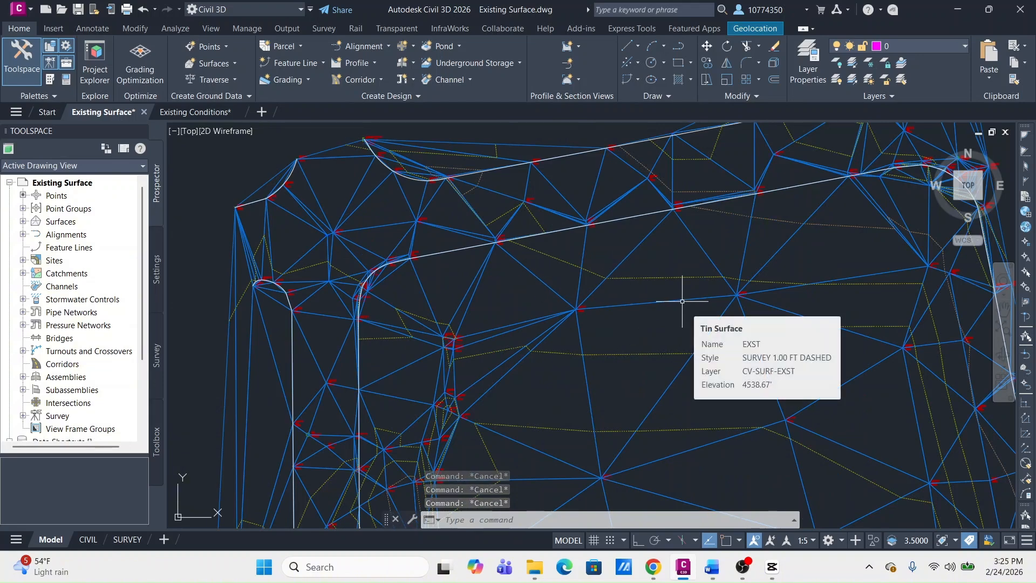
View the EXST surface in a maximized Object Viewer and tilt it from the top view toward the front.
{"action": "left_click", "coordinate": [546, 253]}
{"action": "right_click", "coordinate": [546, 253]}
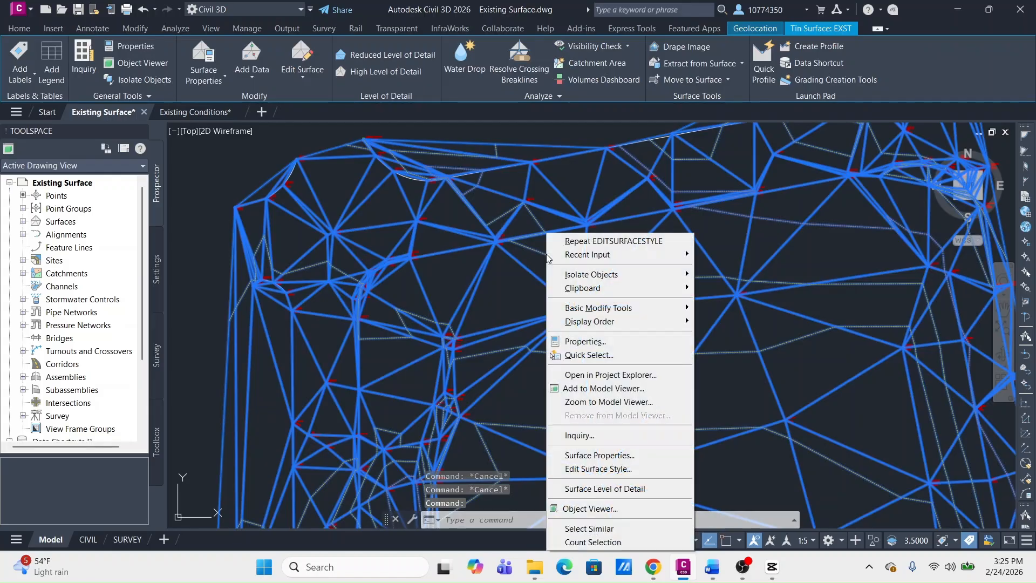
{"action": "left_click", "coordinate": [586, 509]}
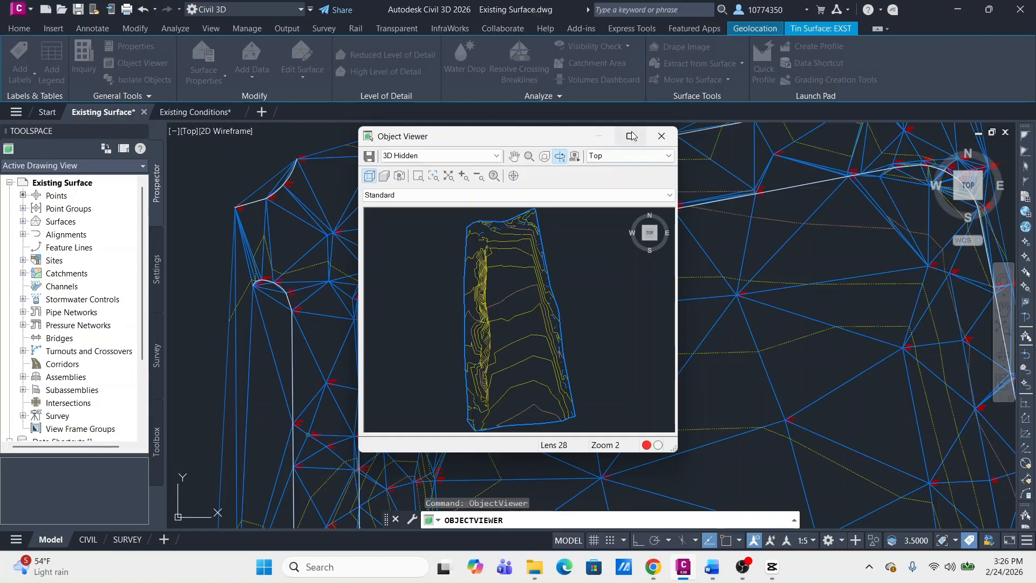
{"action": "left_click", "coordinate": [631, 136]}
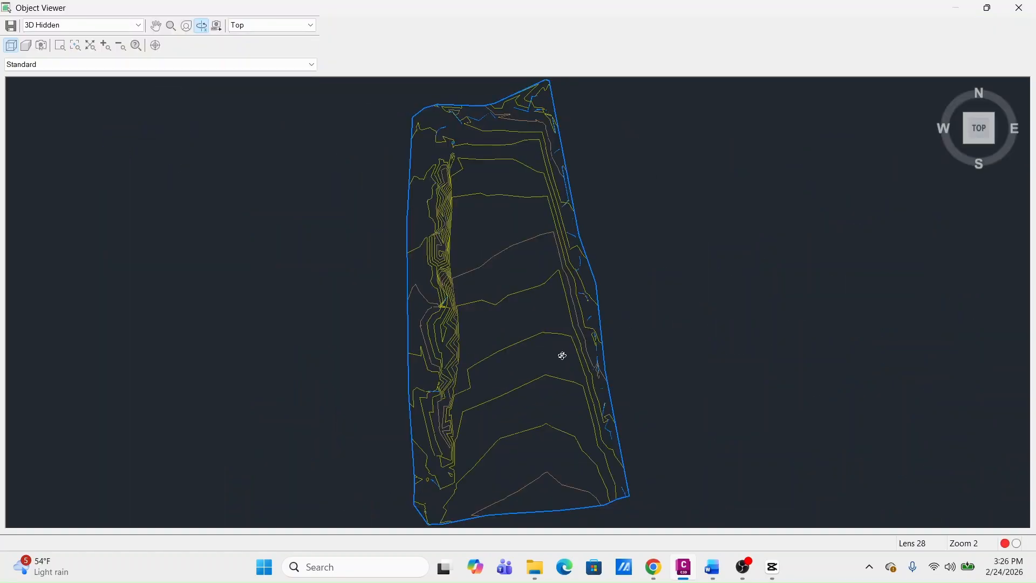
{"action": "left_click_drag", "start_coordinate": [502, 379], "coordinate": [503, 301]}
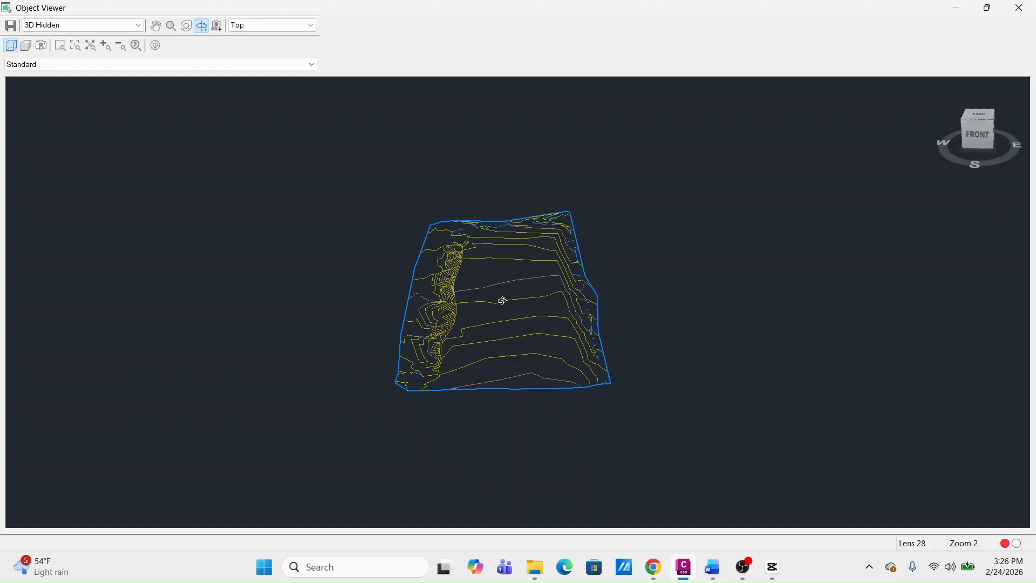
Preview the EXST surface in the Shades of Gray visual style and switch it to 3dWireframe.
{"action": "left_click", "coordinate": [118, 28]}
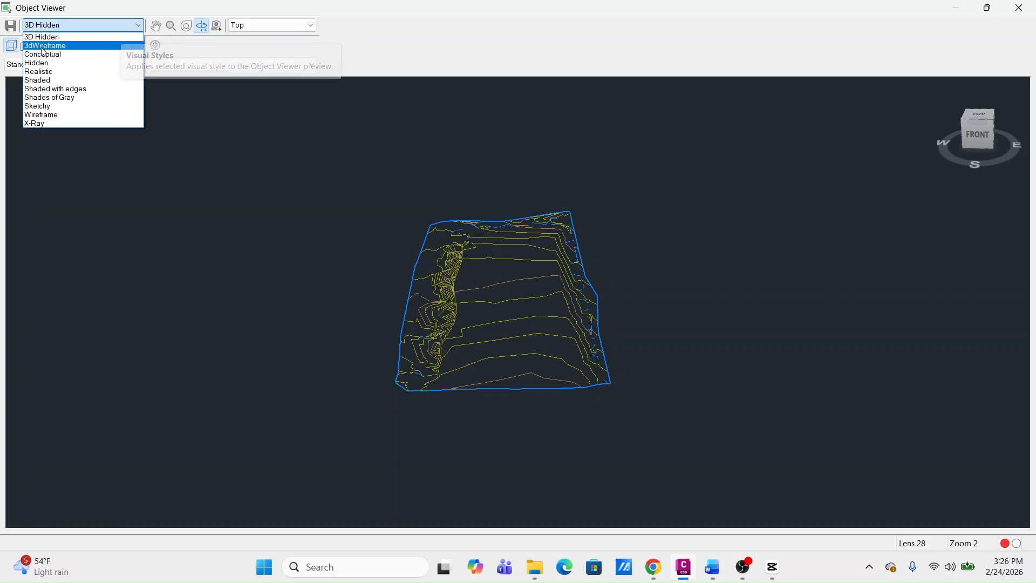
{"action": "left_click", "coordinate": [50, 99]}
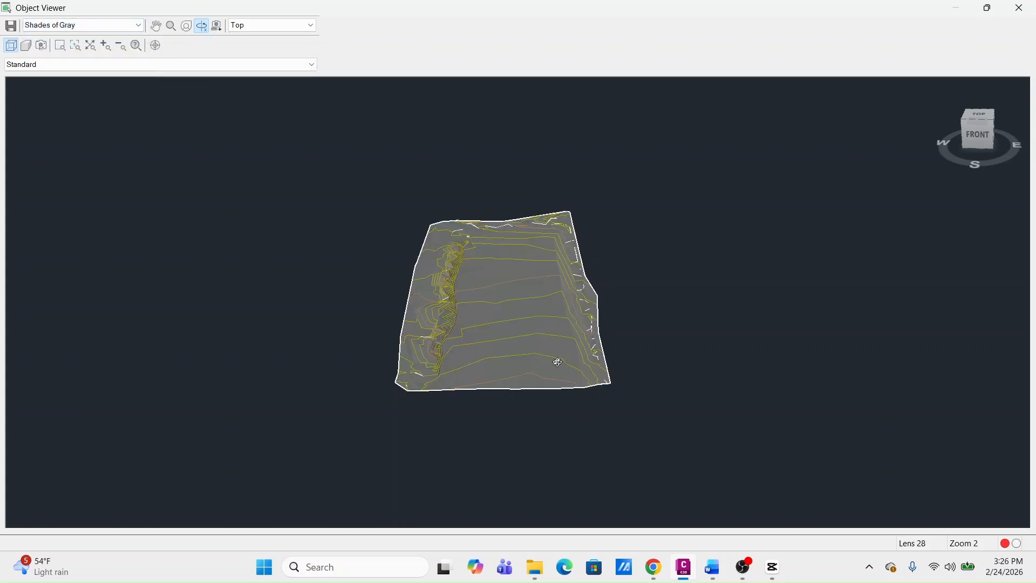
{"action": "left_click", "coordinate": [63, 28]}
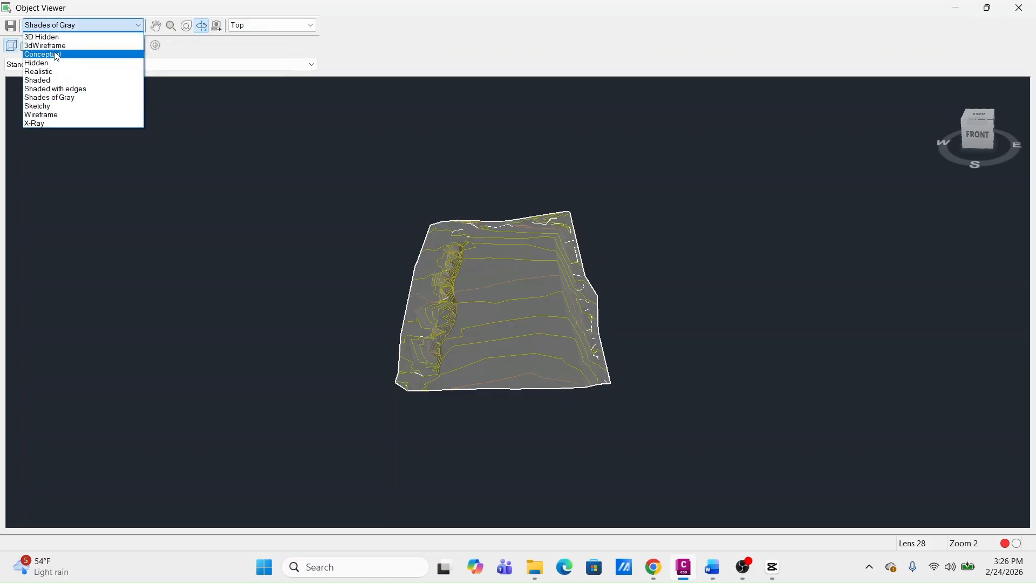
{"action": "left_click", "coordinate": [54, 45]}
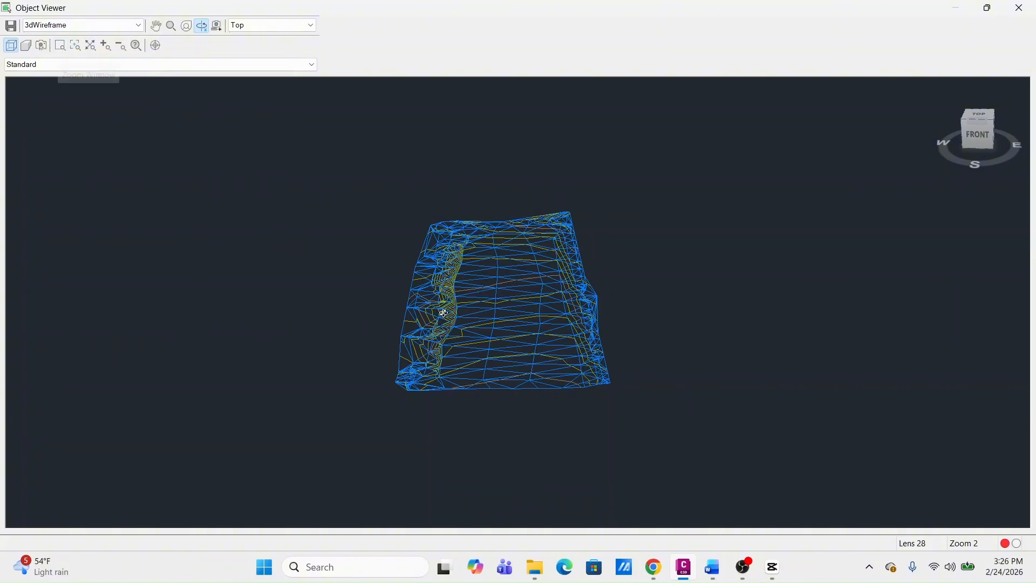
Orbit the wireframe surface to examine the triangles and contours along its west slope and east curb from several low angles.
{"action": "left_click_drag", "start_coordinate": [566, 340], "coordinate": [532, 324]}
{"action": "scroll", "coordinate": [543, 310], "scroll_direction": "up", "scroll_amount": 5}
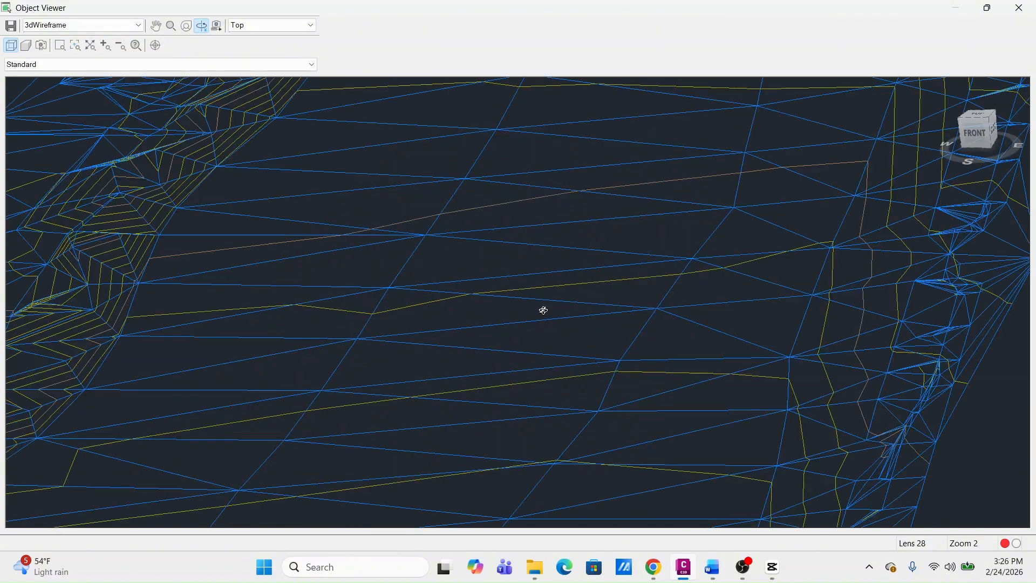
{"action": "left_click_drag", "start_coordinate": [719, 287], "coordinate": [603, 352]}
{"action": "left_click_drag", "start_coordinate": [794, 242], "coordinate": [261, 210]}
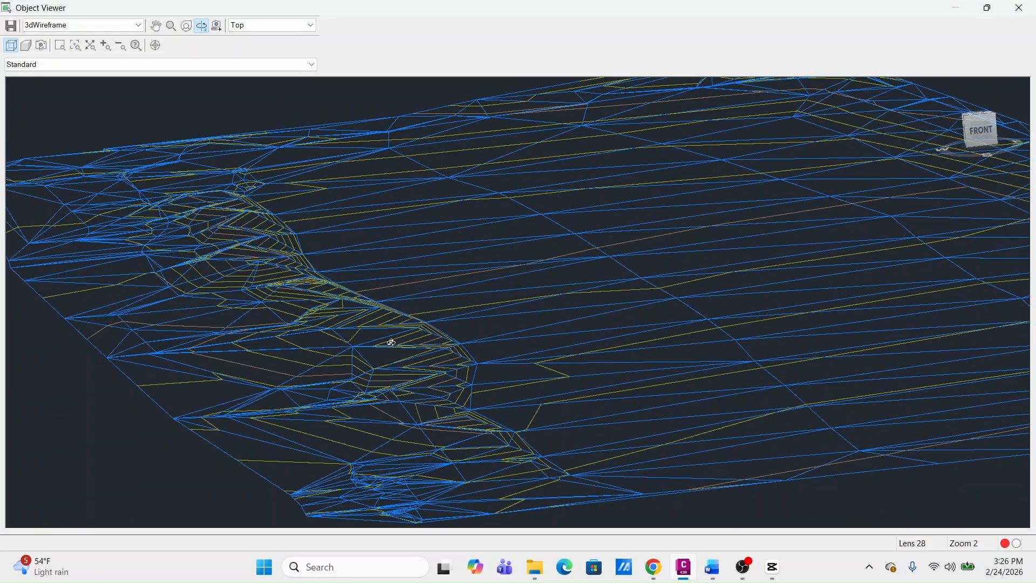
{"action": "left_click_drag", "start_coordinate": [255, 272], "coordinate": [536, 355]}
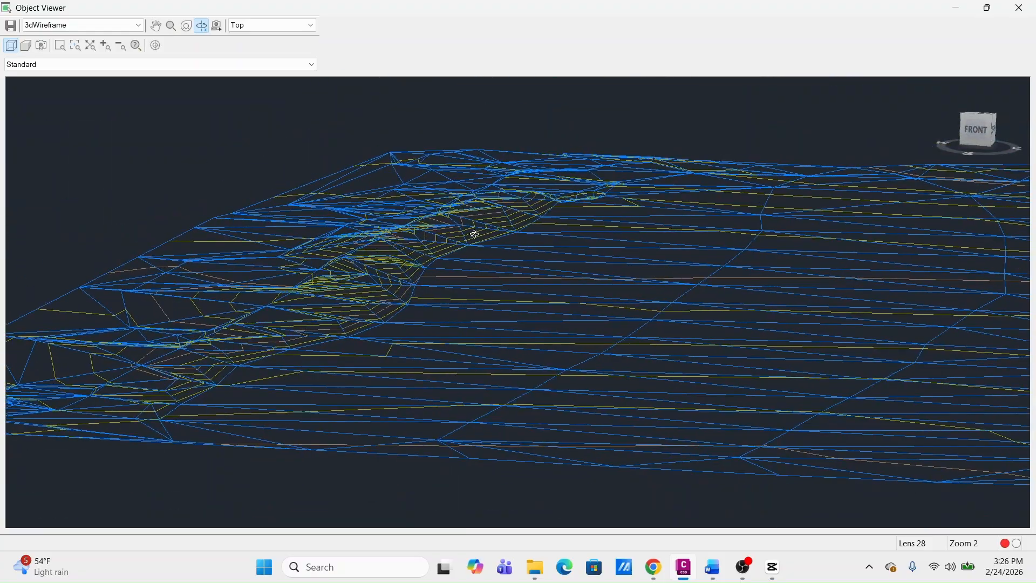
{"action": "left_click_drag", "start_coordinate": [474, 234], "coordinate": [467, 257]}
{"action": "left_click_drag", "start_coordinate": [471, 192], "coordinate": [559, 198]}
{"action": "left_click_drag", "start_coordinate": [837, 187], "coordinate": [448, 334]}
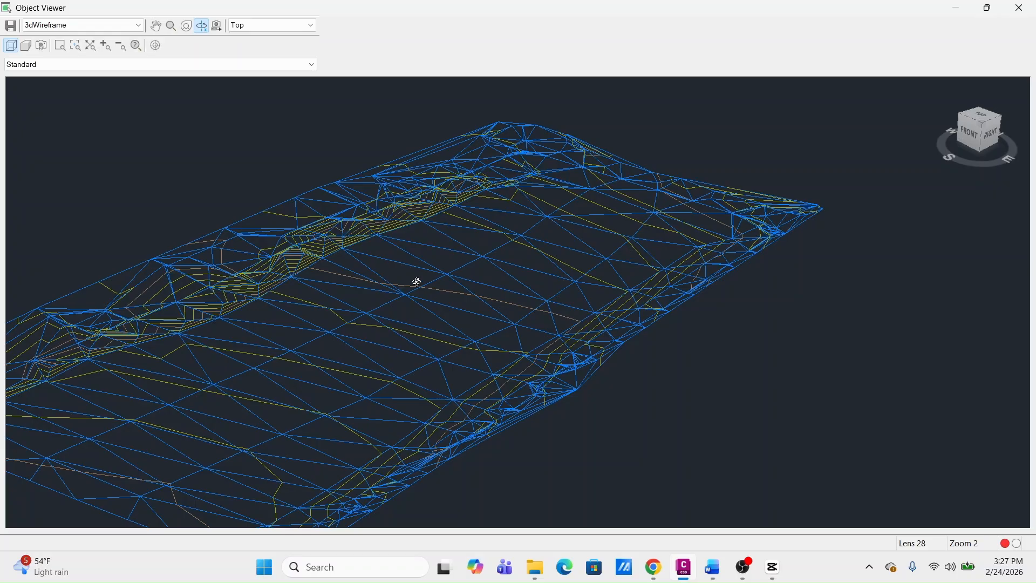
{"action": "left_click_drag", "start_coordinate": [417, 281], "coordinate": [419, 317]}
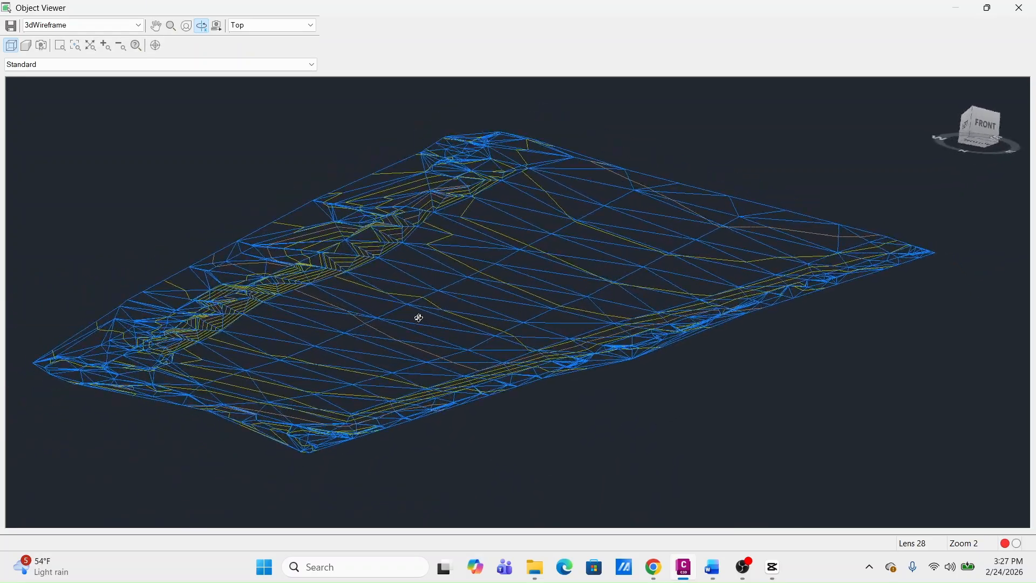
Inspect the surface in the Realistic and Shades of Gray visual styles, and close the Object Viewer.
{"action": "left_click", "coordinate": [107, 27]}
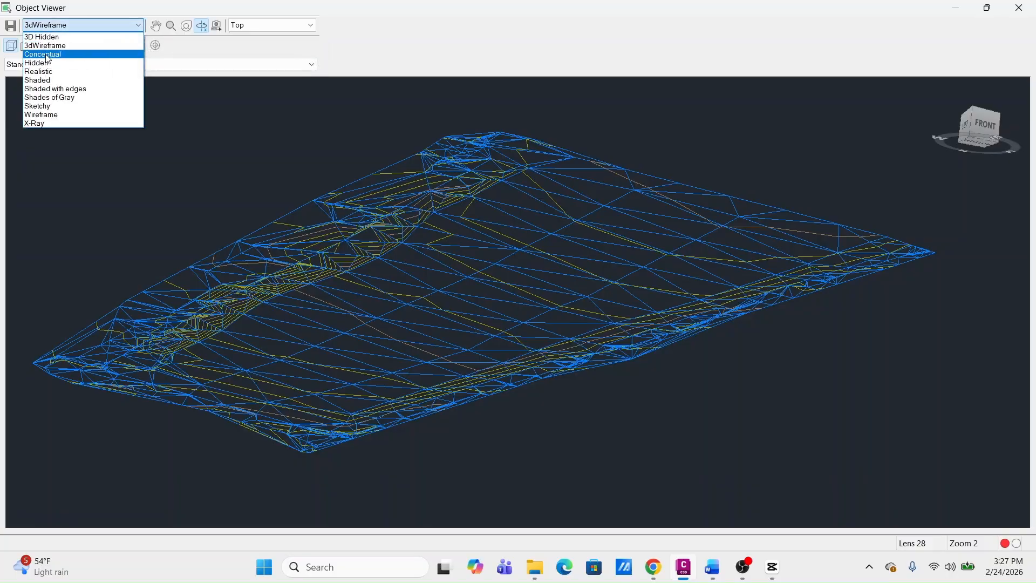
{"action": "left_click", "coordinate": [42, 72]}
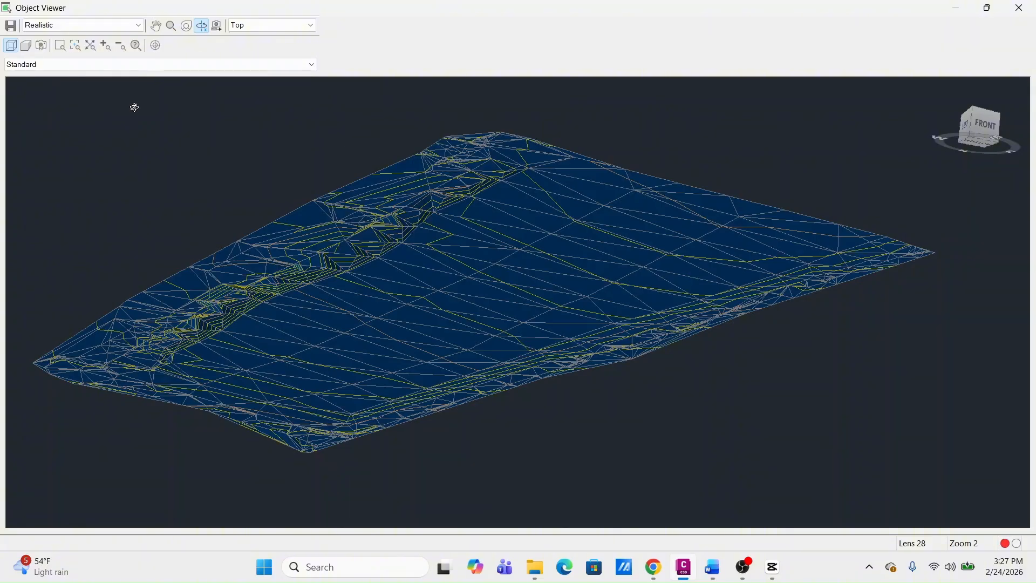
{"action": "left_click", "coordinate": [56, 20]}
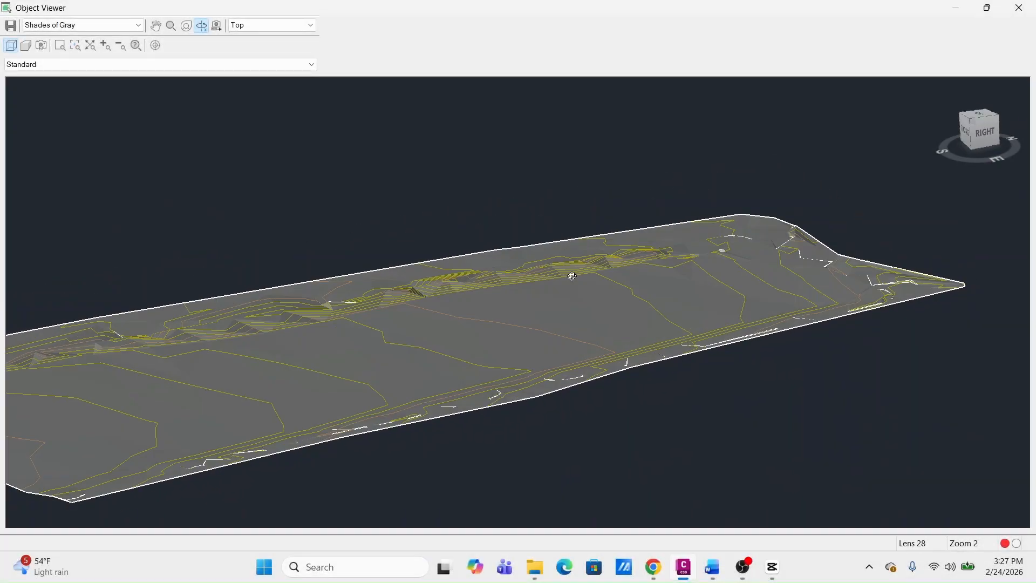
{"action": "left_click_drag", "start_coordinate": [573, 276], "coordinate": [634, 317]}
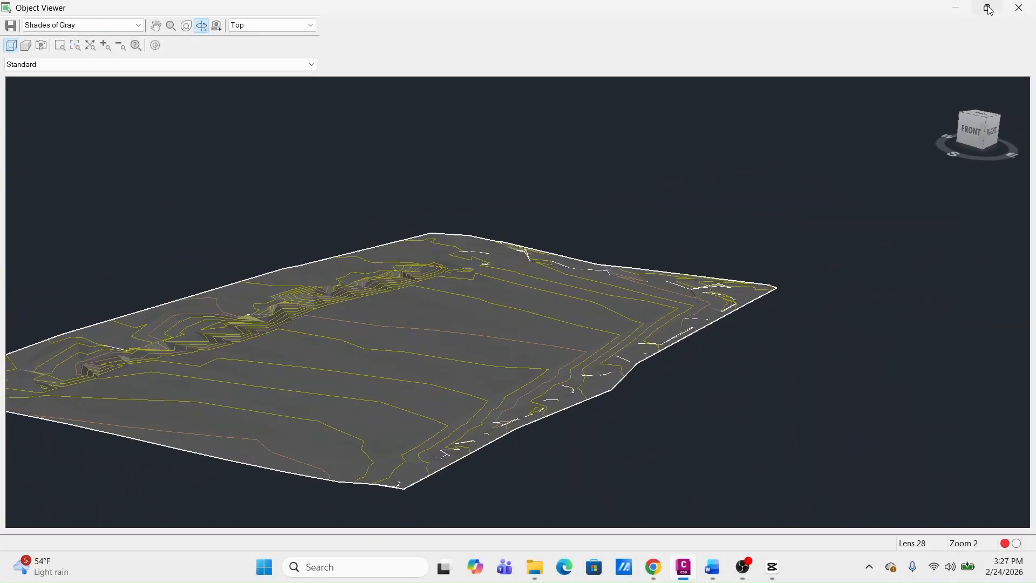
{"action": "left_click", "coordinate": [1018, 8]}
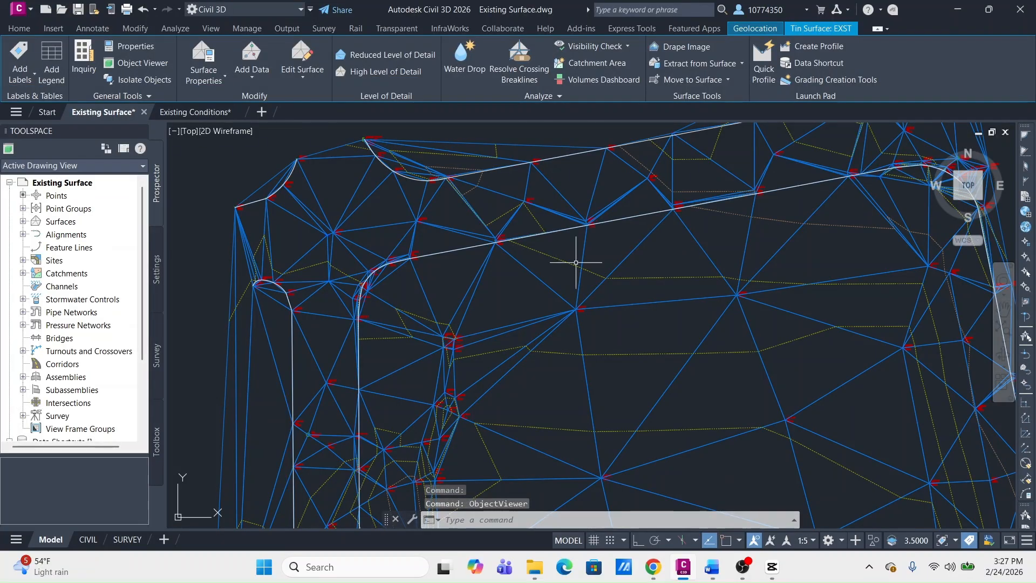
Delete the breaklines set from the EXST surface definition and accept its permanent removal.
{"action": "scroll", "coordinate": [650, 408], "scroll_direction": "down", "scroll_amount": 3}
{"action": "middle_click_drag", "start_coordinate": [646, 444], "coordinate": [665, 326]}
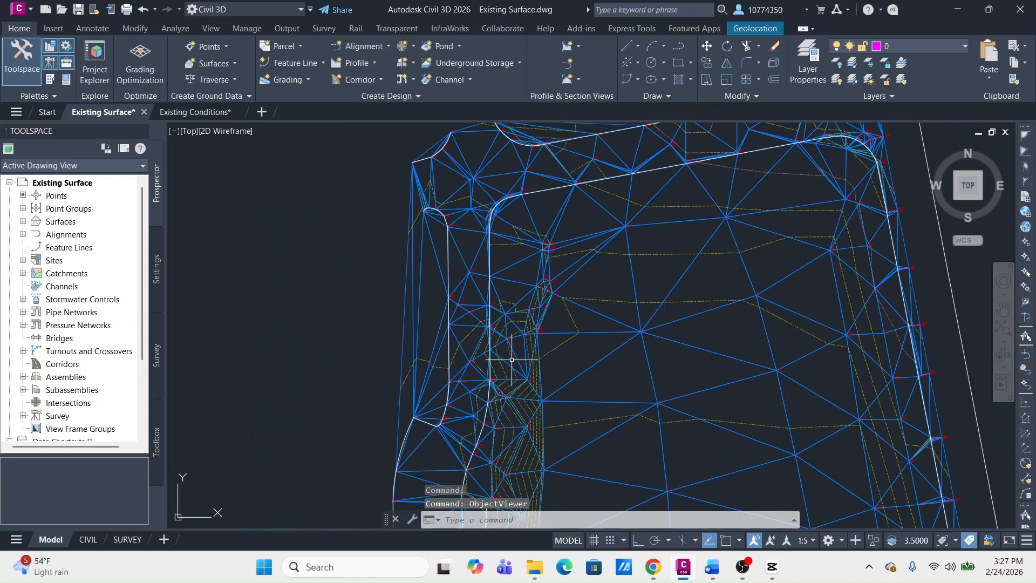
{"action": "scroll", "coordinate": [507, 324], "scroll_direction": "up", "scroll_amount": 6}
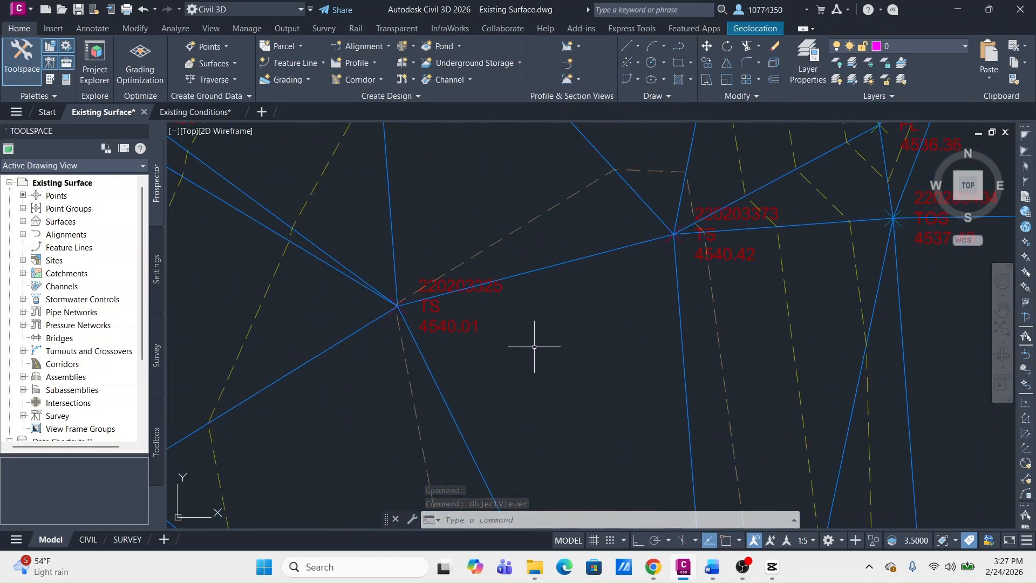
{"action": "scroll", "coordinate": [537, 347], "scroll_direction": "down", "scroll_amount": 6}
{"action": "middle_click_drag", "start_coordinate": [491, 315], "coordinate": [425, 331]}
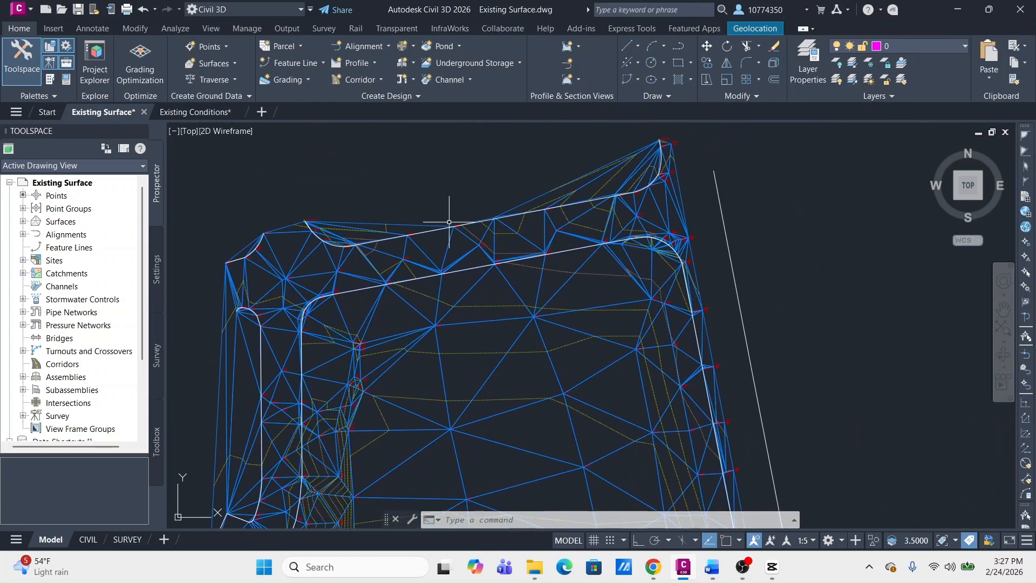
{"action": "middle_click_drag", "start_coordinate": [393, 268], "coordinate": [562, 247]}
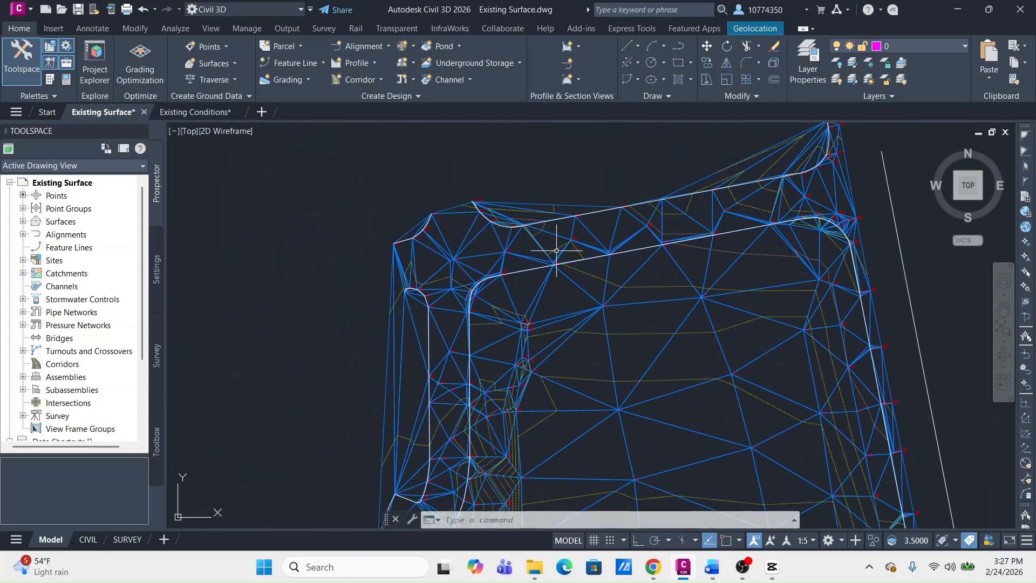
{"action": "left_click", "coordinate": [23, 221]}
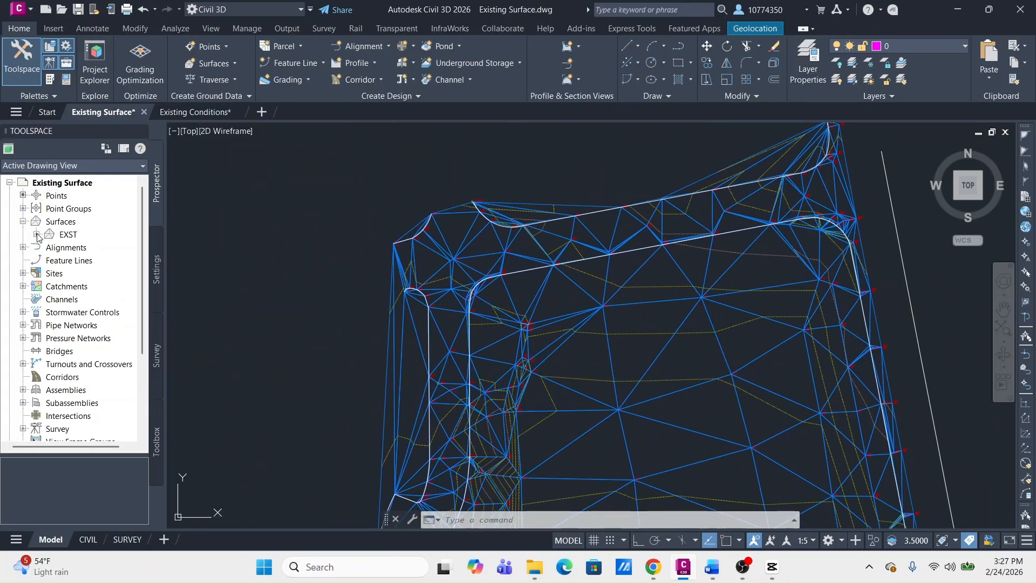
{"action": "left_click", "coordinate": [37, 235]}
{"action": "left_click", "coordinate": [50, 273]}
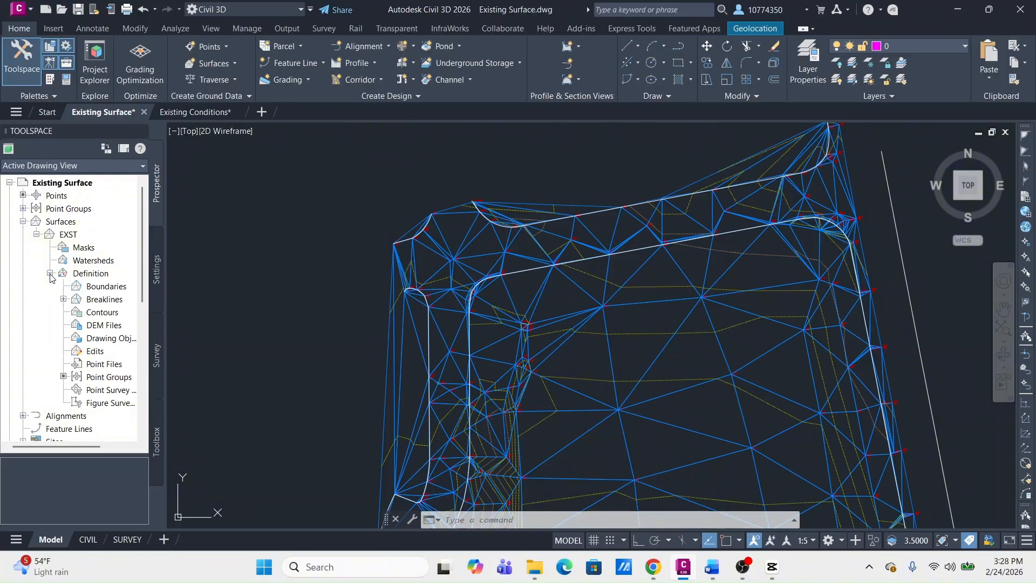
{"action": "left_click", "coordinate": [98, 301]}
{"action": "left_click", "coordinate": [64, 299]}
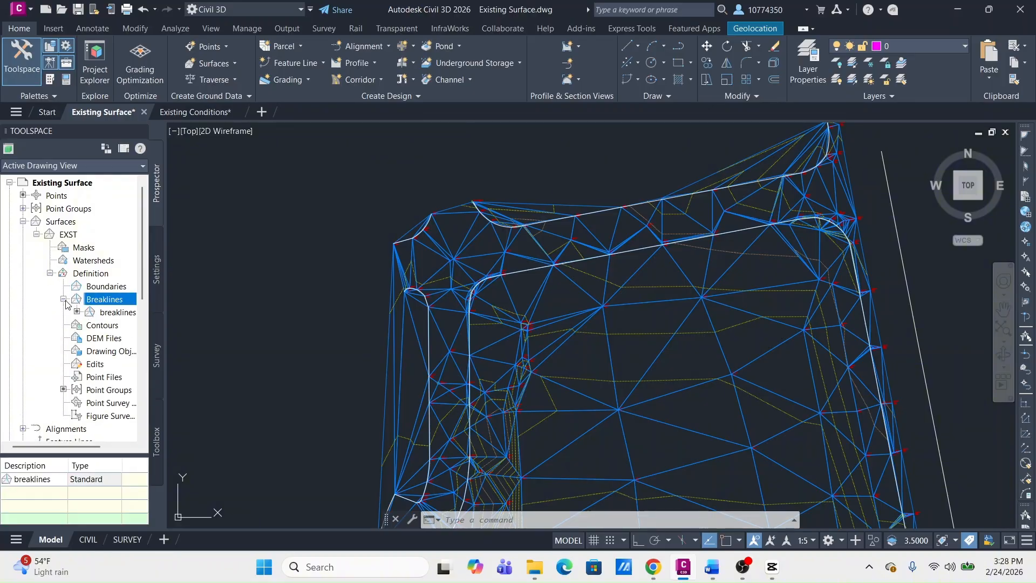
{"action": "left_click", "coordinate": [115, 313]}
{"action": "right_click", "coordinate": [115, 313]}
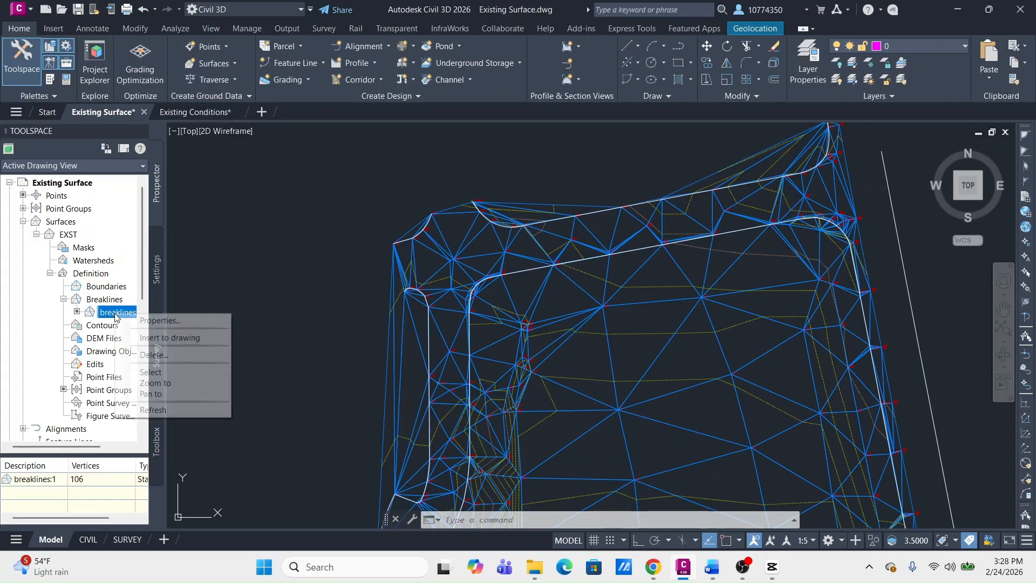
{"action": "left_click", "coordinate": [164, 356]}
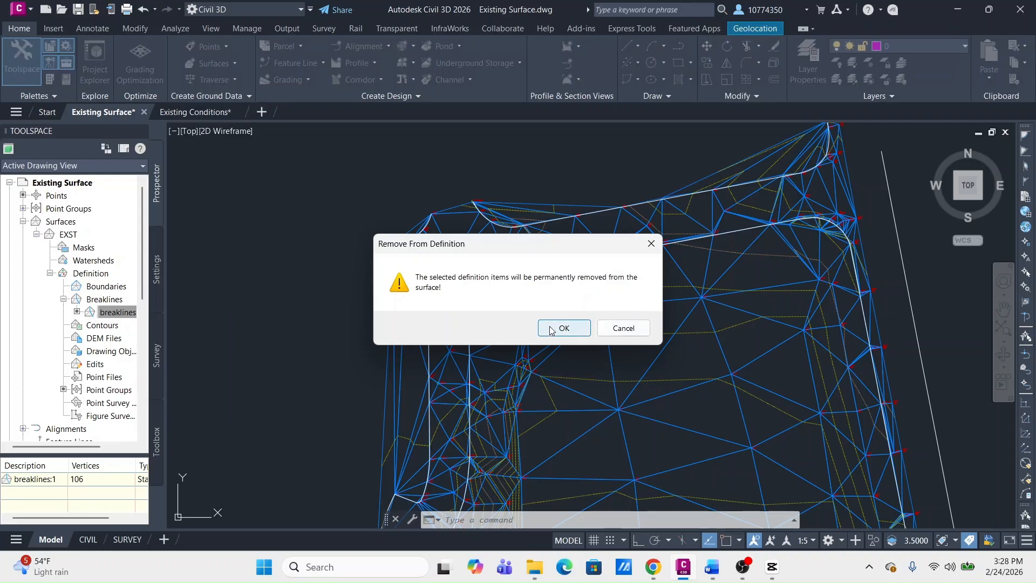
{"action": "left_click", "coordinate": [561, 332]}
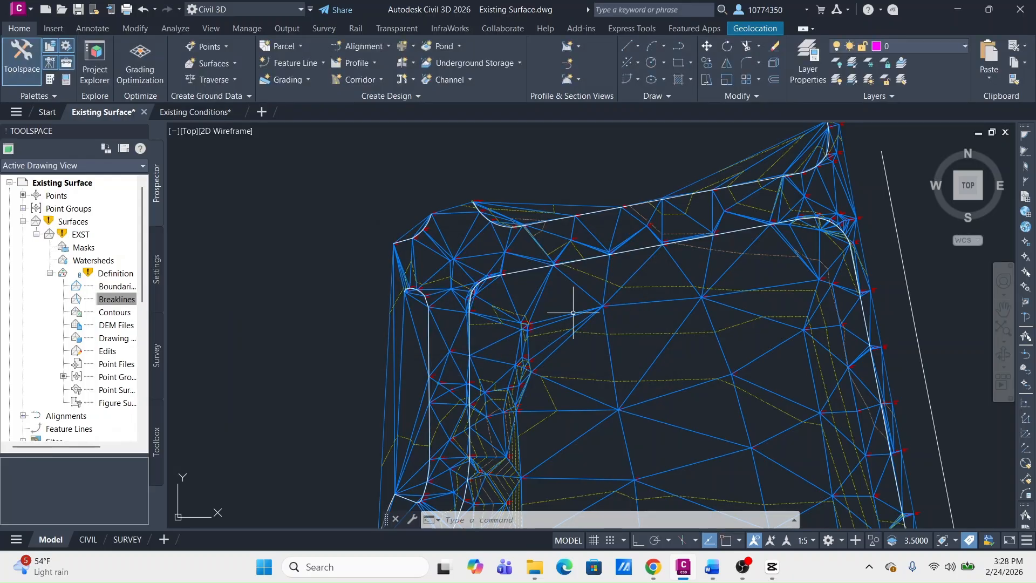
Rebuild the out-of-date surfaces with automatic rebuilding turned on for EXST, and save the drawing.
{"action": "right_click", "coordinate": [73, 221]}
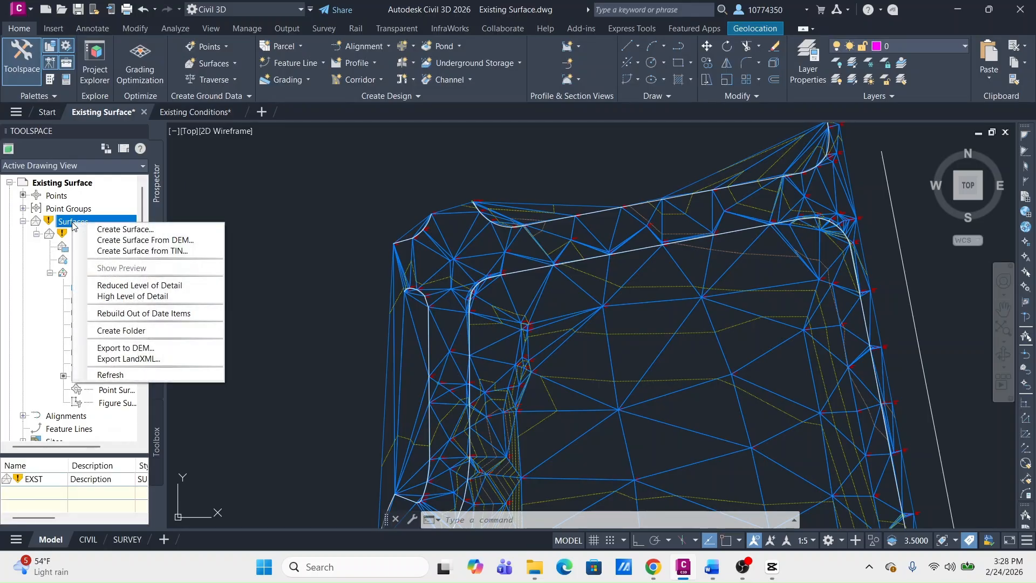
{"action": "left_click", "coordinate": [144, 313]}
{"action": "right_click", "coordinate": [66, 234]}
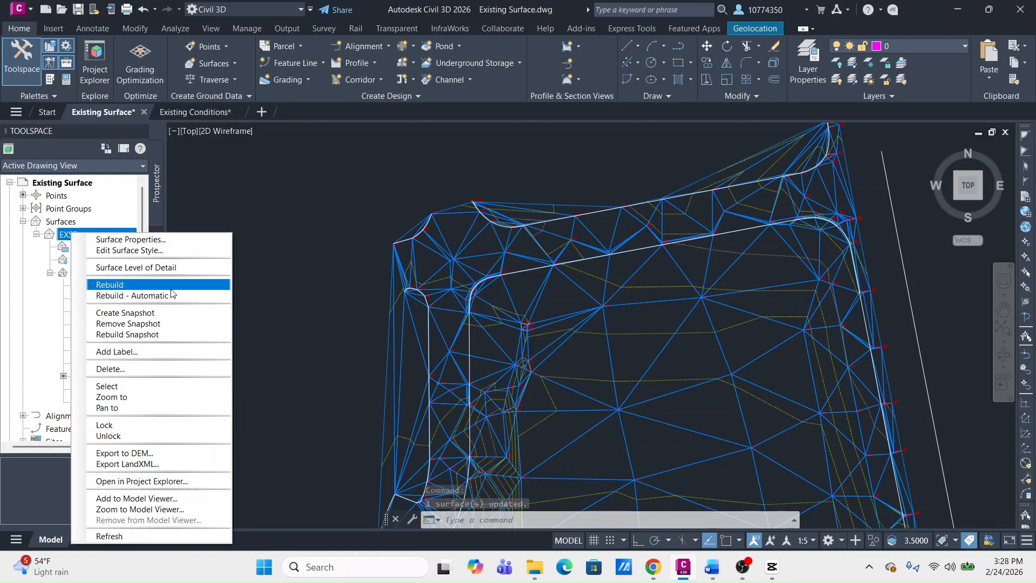
{"action": "left_click", "coordinate": [151, 298]}
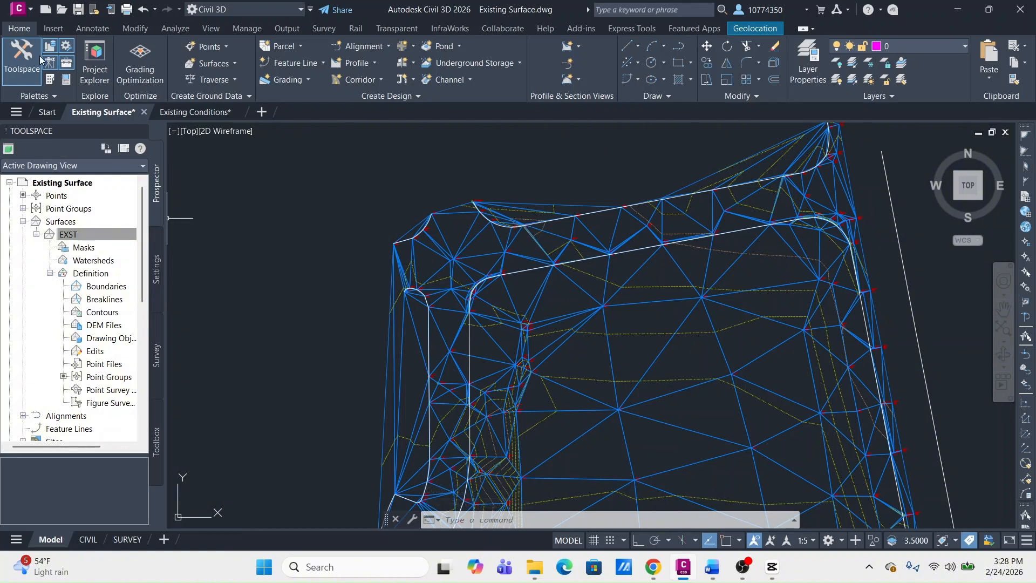
{"action": "left_click", "coordinate": [78, 12]}
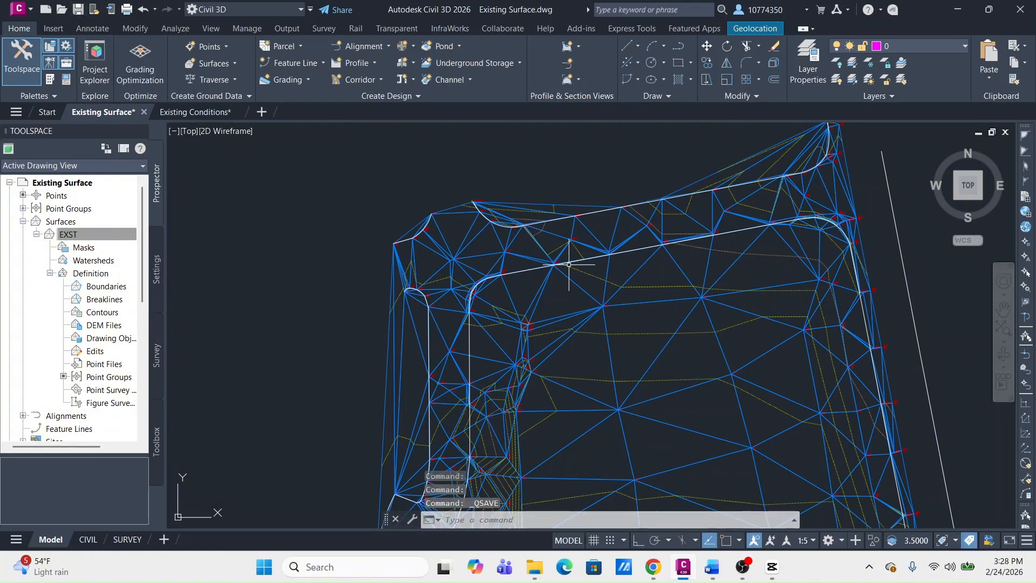
Check the EXST rebuild setting and examine how the triangles cross the inner curb line along the north and west sides.
{"action": "right_click", "coordinate": [78, 236]}
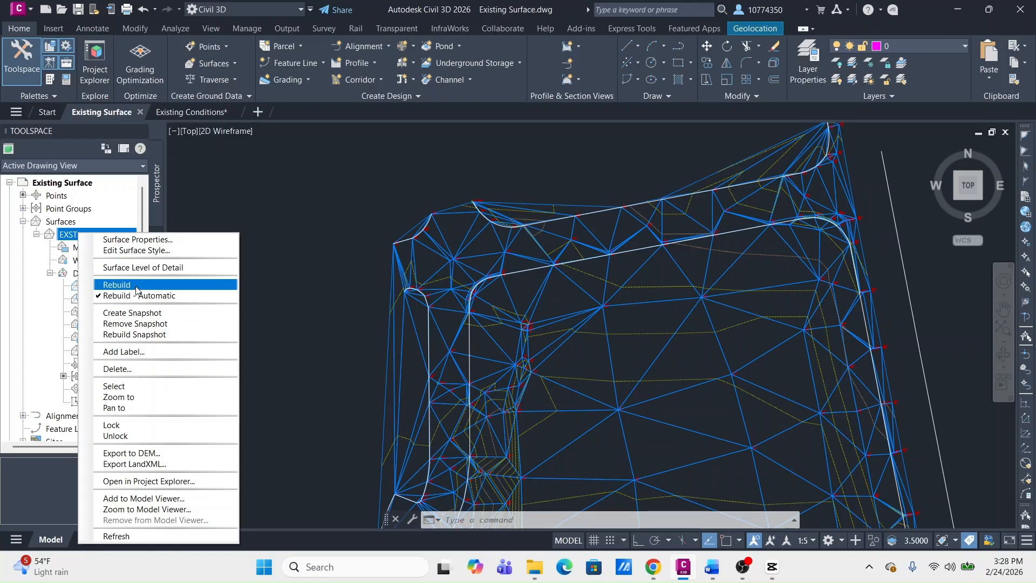
{"action": "left_click", "coordinate": [396, 172]}
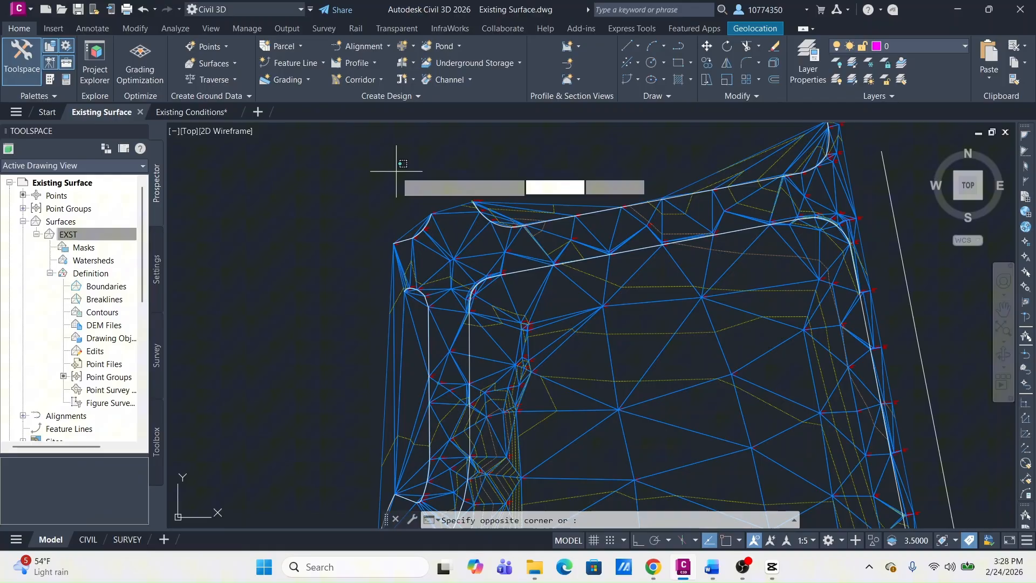
{"action": "left_click", "coordinate": [353, 203]}
{"action": "middle_click_drag", "start_coordinate": [675, 371], "coordinate": [557, 289]}
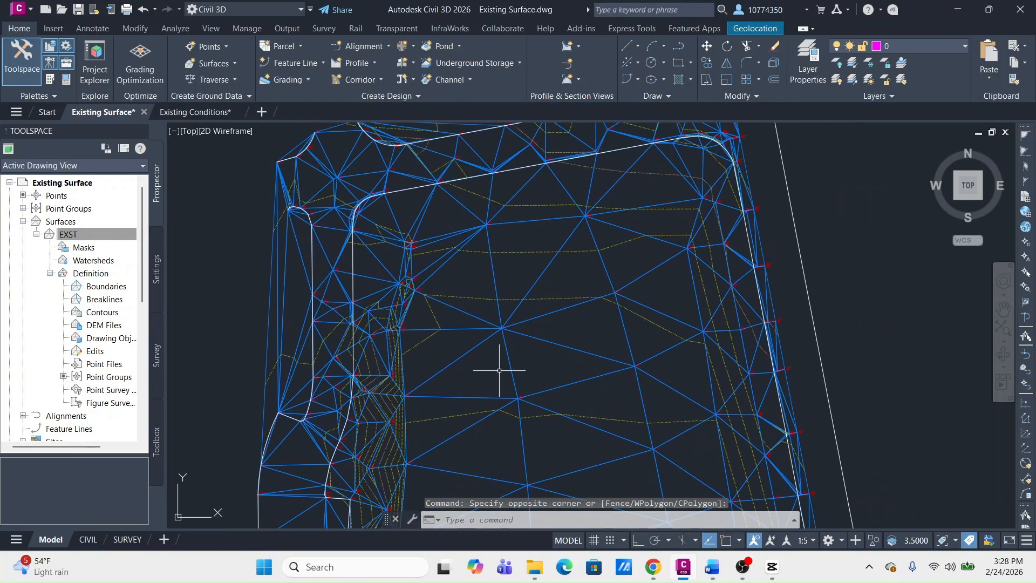
{"action": "mouse_move", "coordinate": [523, 384]}
{"action": "middle_mouse_down"}
{"action": "mouse_move", "coordinate": [506, 338]}
{"action": "mouse_move", "coordinate": [512, 364]}
{"action": "middle_mouse_up"}
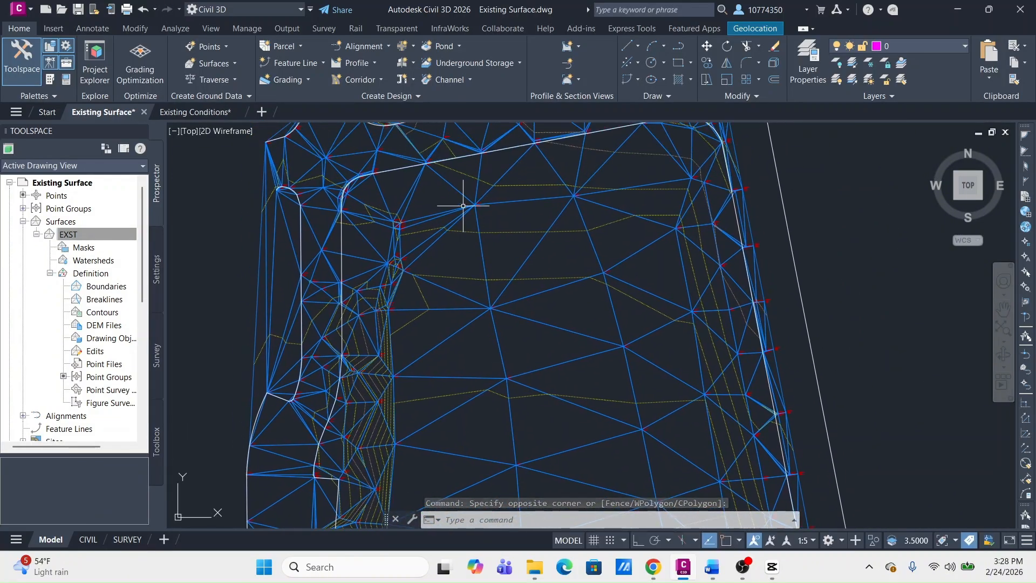
{"action": "middle_click_drag", "start_coordinate": [463, 206], "coordinate": [520, 275]}
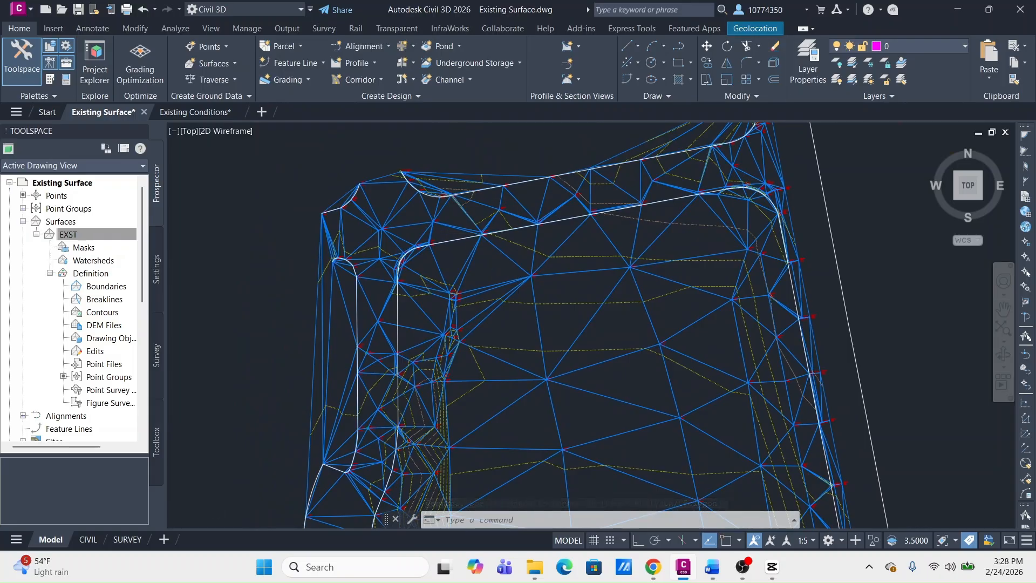
{"action": "scroll", "coordinate": [462, 231], "scroll_direction": "up", "scroll_amount": 3}
{"action": "scroll", "coordinate": [440, 301], "scroll_direction": "down", "scroll_amount": 4}
{"action": "mouse_move", "coordinate": [529, 232]}
{"action": "middle_mouse_down"}
{"action": "mouse_move", "coordinate": [549, 315]}
{"action": "mouse_move", "coordinate": [578, 260]}
{"action": "mouse_move", "coordinate": [564, 295]}
{"action": "middle_mouse_up"}
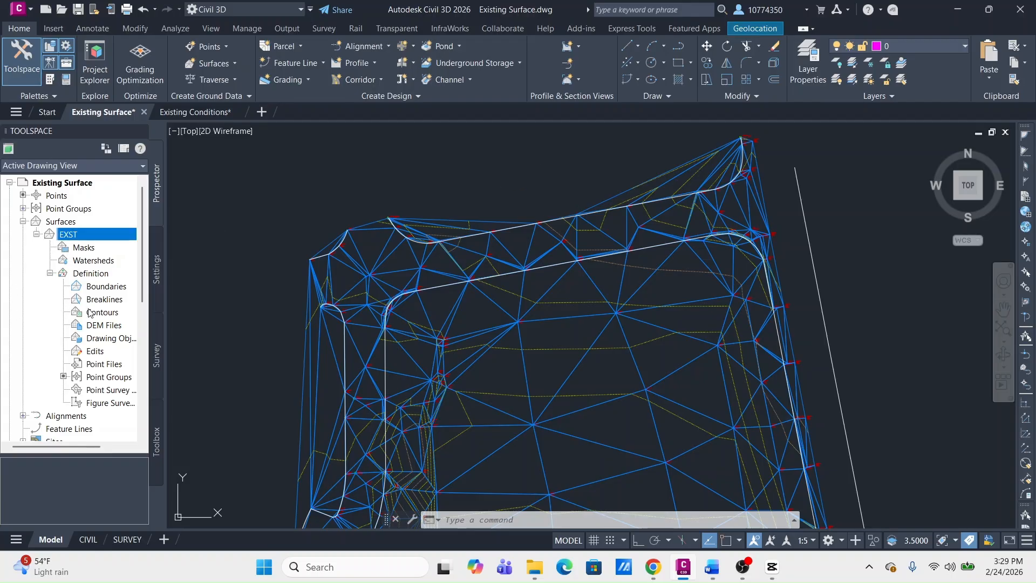
{"action": "left_click", "coordinate": [103, 300]}
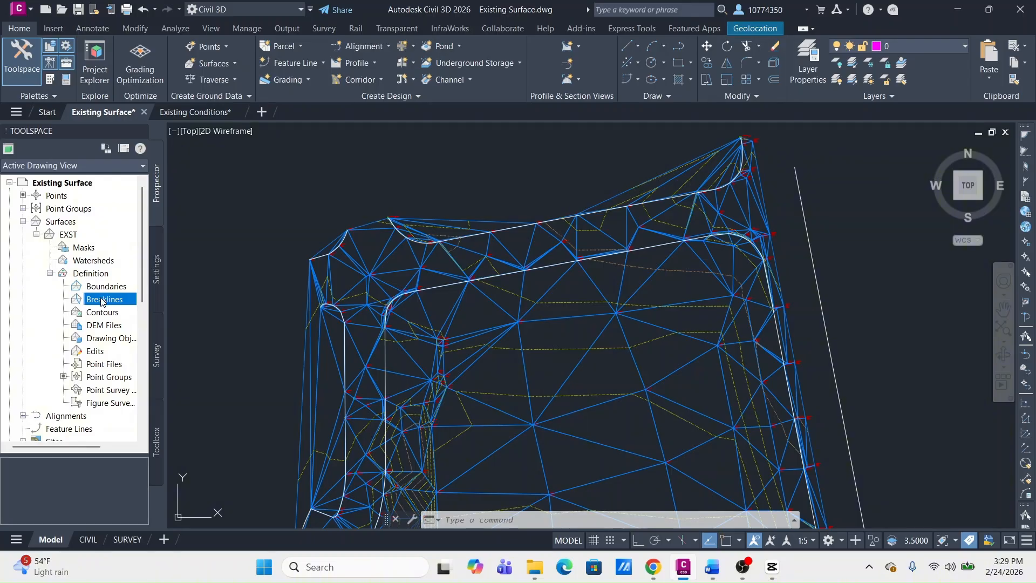
{"action": "left_click", "coordinate": [555, 157]}
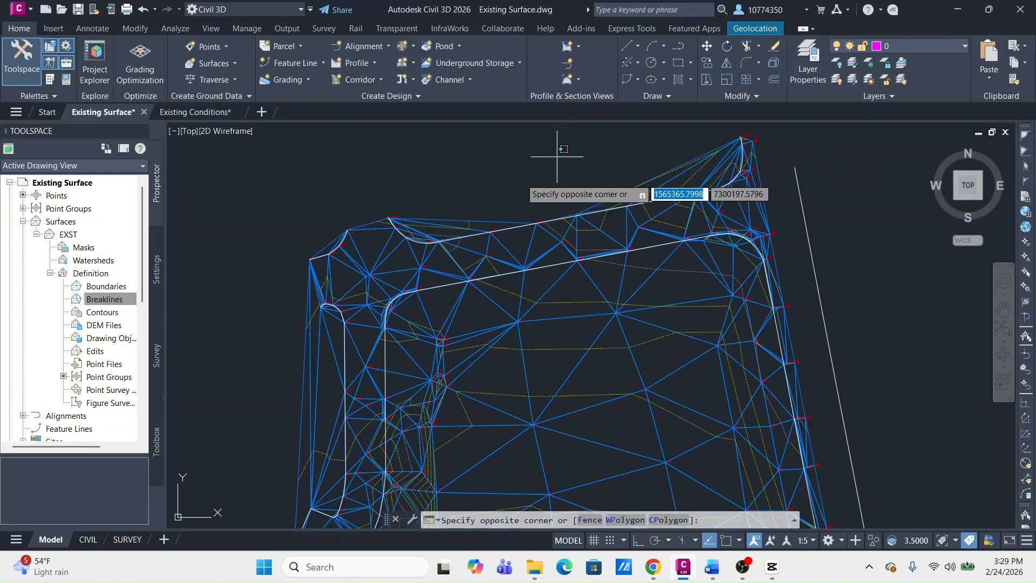
{"action": "left_click", "coordinate": [539, 178]}
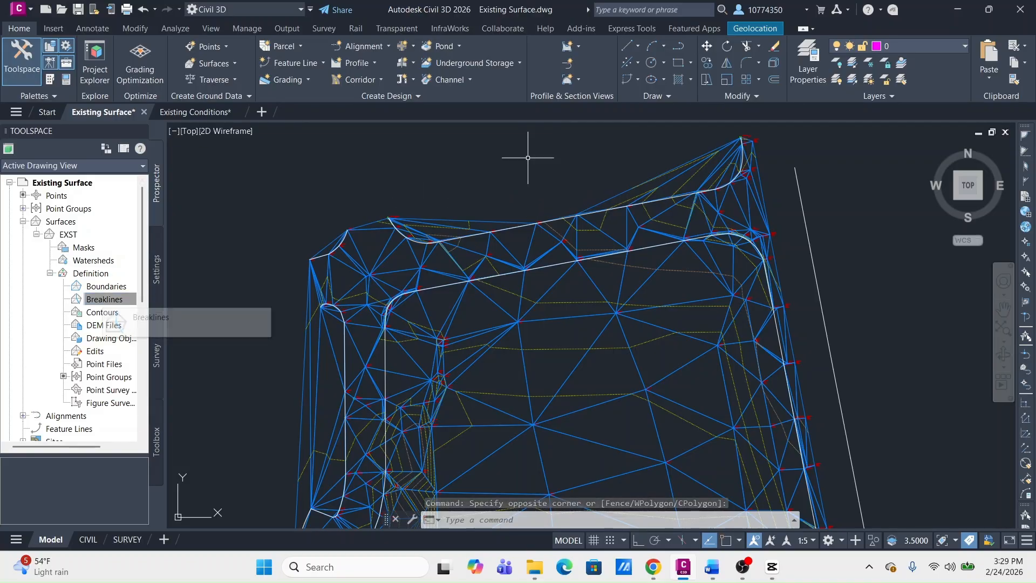
{"action": "left_click", "coordinate": [551, 155]}
{"action": "left_click", "coordinate": [502, 178]}
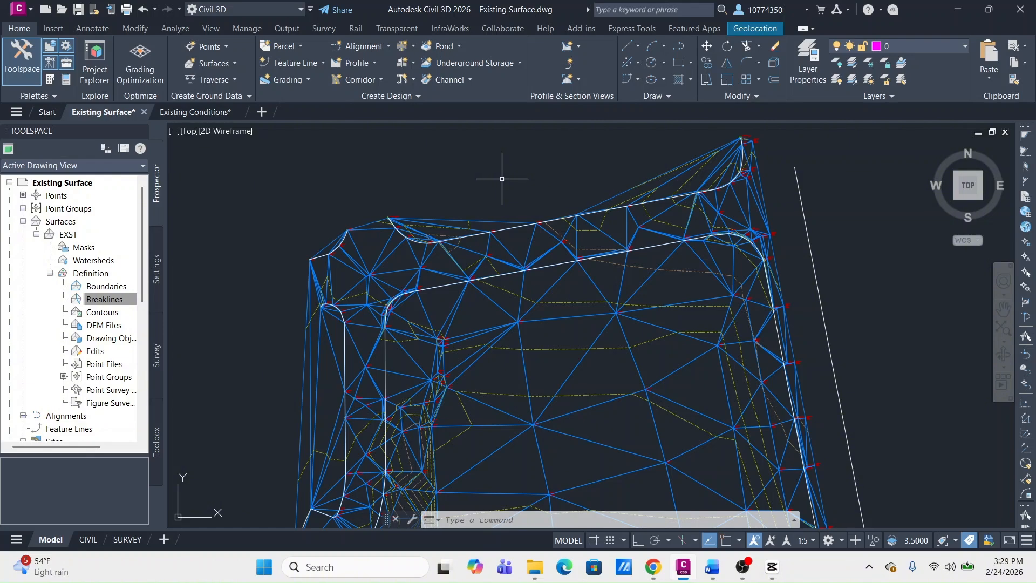
{"action": "key", "text": "Escape"}
{"action": "key", "text": "Escape"}
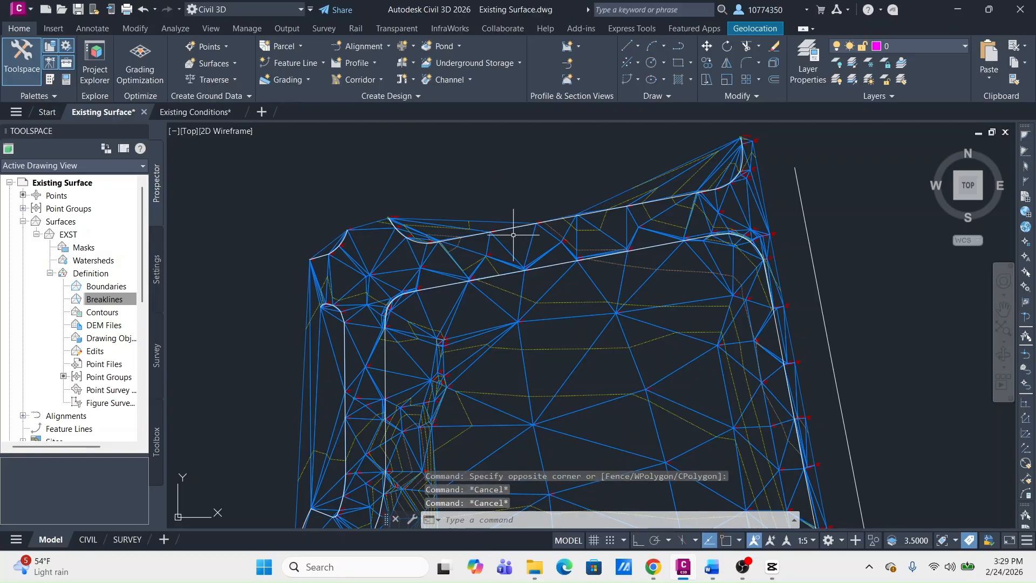
Select the outer north curb feature line and examine its points and the triangles along it, especially near its east-end curve.
{"action": "scroll", "coordinate": [513, 233], "scroll_direction": "up", "scroll_amount": 5}
{"action": "scroll", "coordinate": [347, 243], "scroll_direction": "up", "scroll_amount": 6}
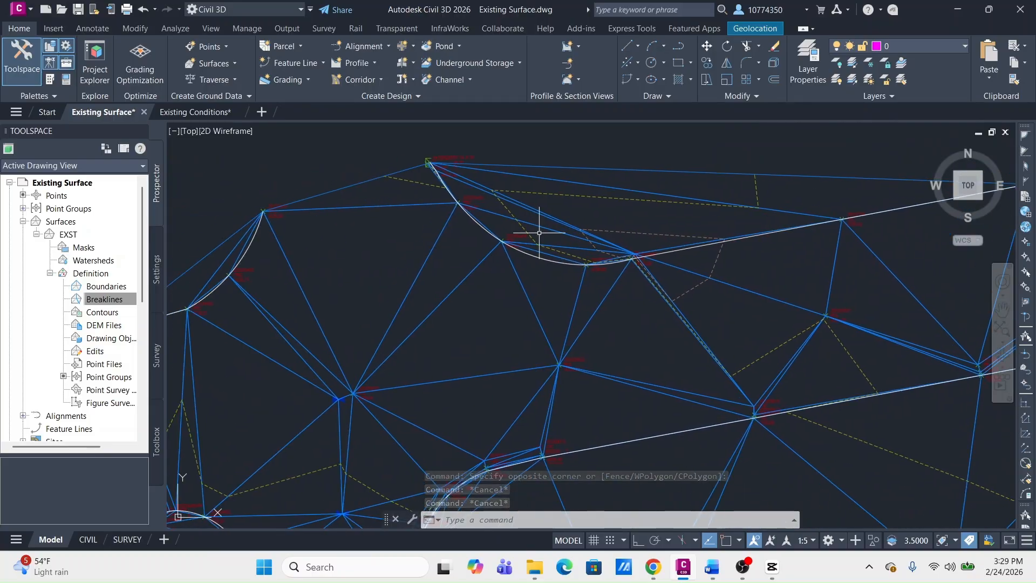
{"action": "middle_click_drag", "start_coordinate": [474, 216], "coordinate": [532, 300]}
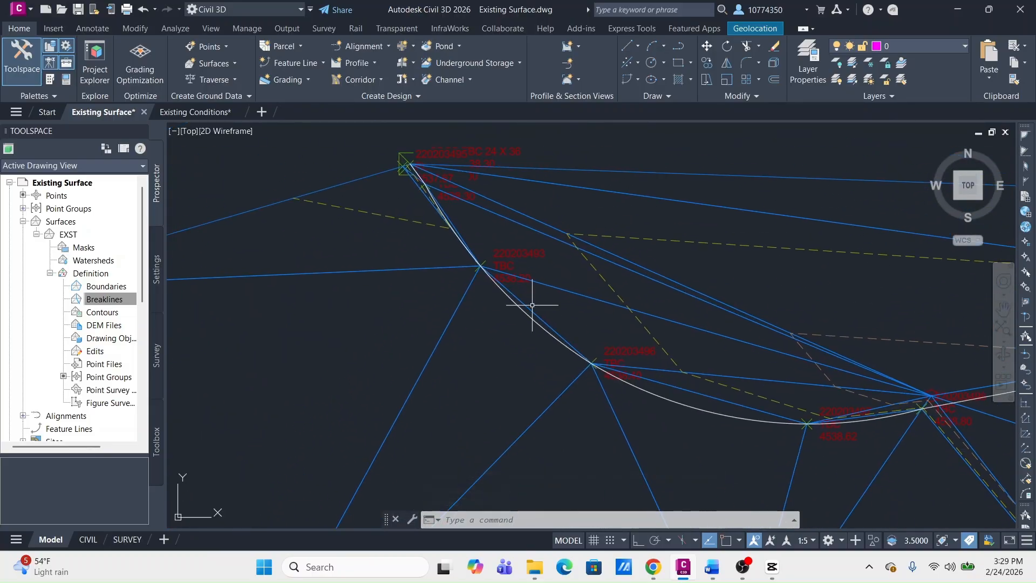
{"action": "left_click", "coordinate": [460, 241]}
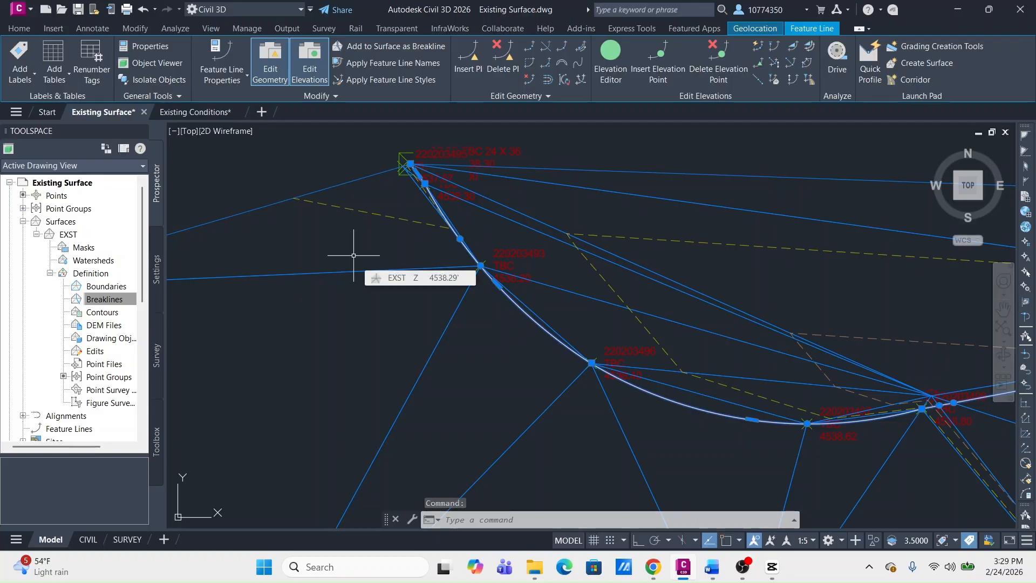
{"action": "scroll", "coordinate": [462, 231], "scroll_direction": "up", "scroll_amount": 2}
{"action": "scroll", "coordinate": [453, 225], "scroll_direction": "down", "scroll_amount": 4}
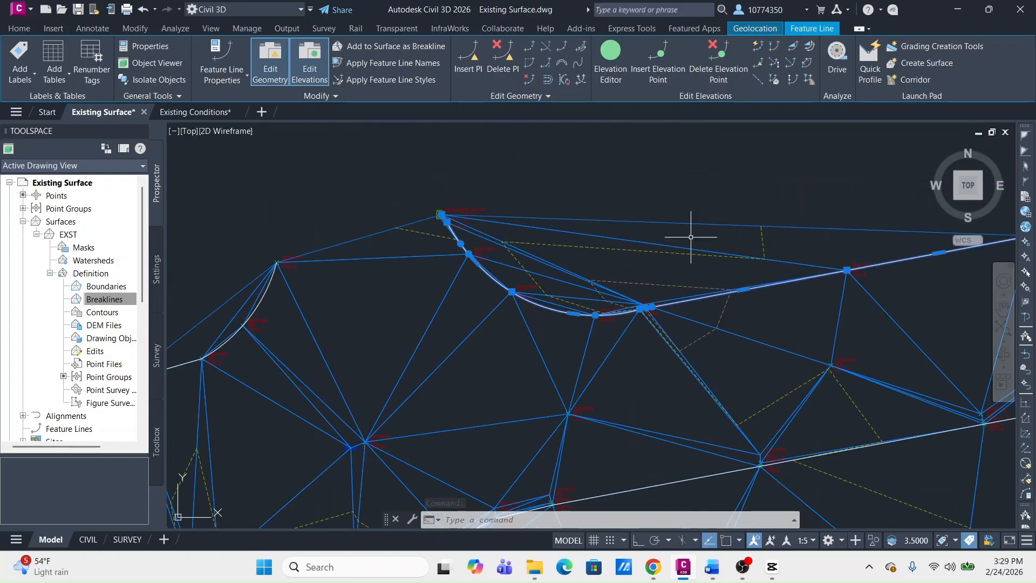
{"action": "middle_click_drag", "start_coordinate": [792, 243], "coordinate": [400, 268]}
{"action": "middle_click_drag", "start_coordinate": [740, 236], "coordinate": [584, 268]}
{"action": "scroll", "coordinate": [584, 267], "scroll_direction": "down", "scroll_amount": 2}
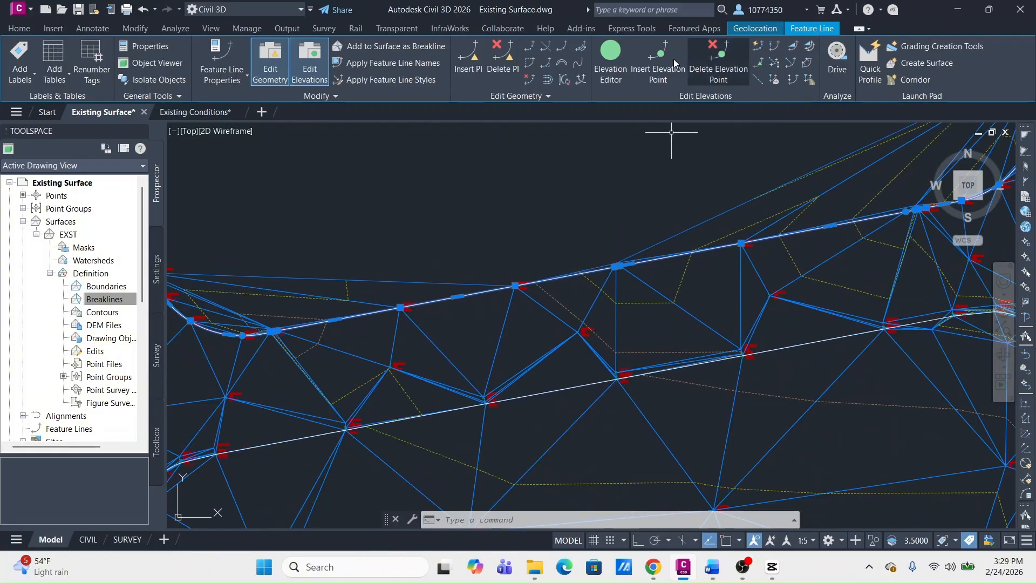
{"action": "scroll", "coordinate": [495, 235], "scroll_direction": "down", "scroll_amount": 3}
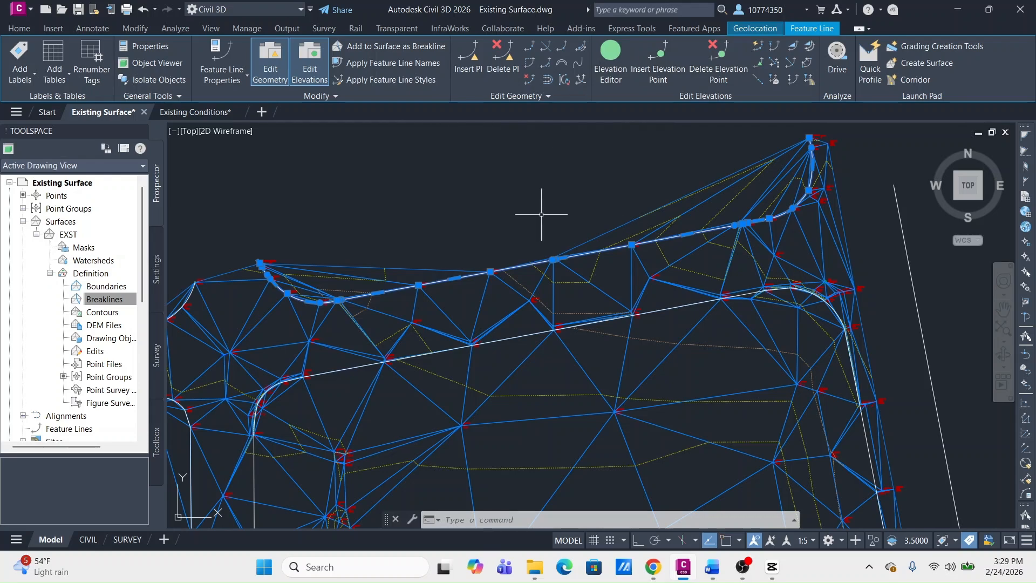
{"action": "scroll", "coordinate": [809, 211], "scroll_direction": "up", "scroll_amount": 5}
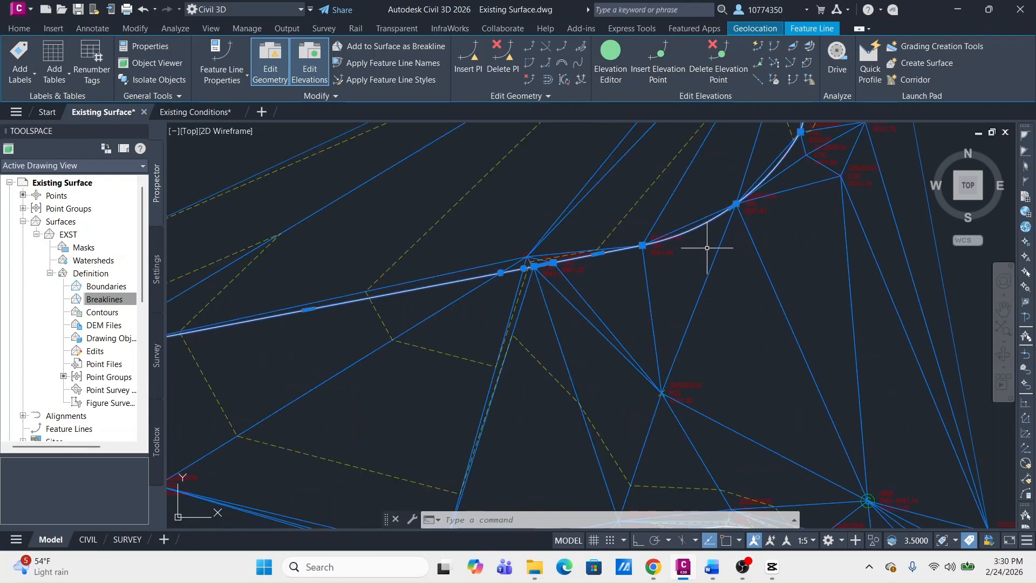
{"action": "scroll", "coordinate": [502, 273], "scroll_direction": "up", "scroll_amount": 4}
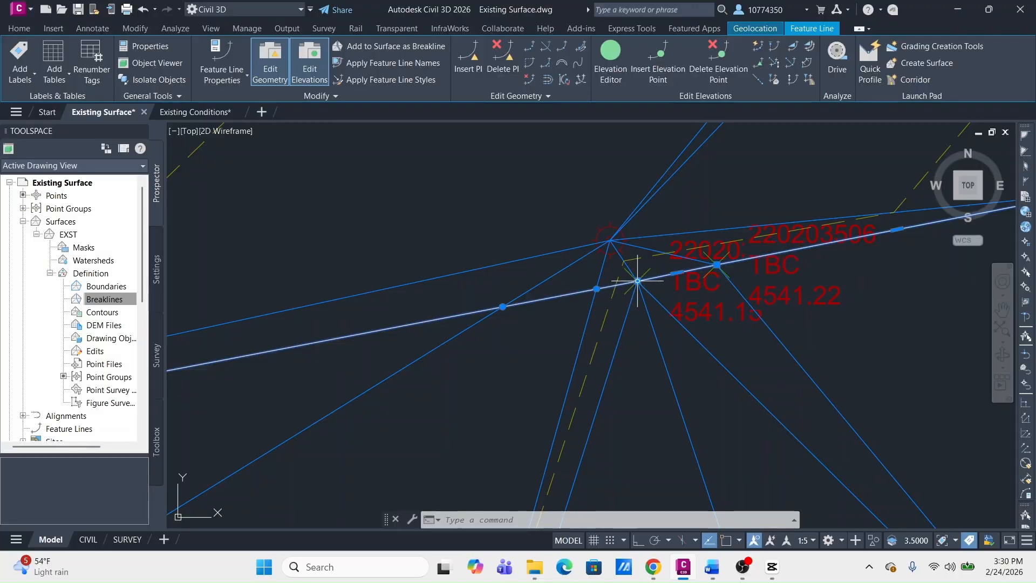
{"action": "mouse_move", "coordinate": [638, 281]}
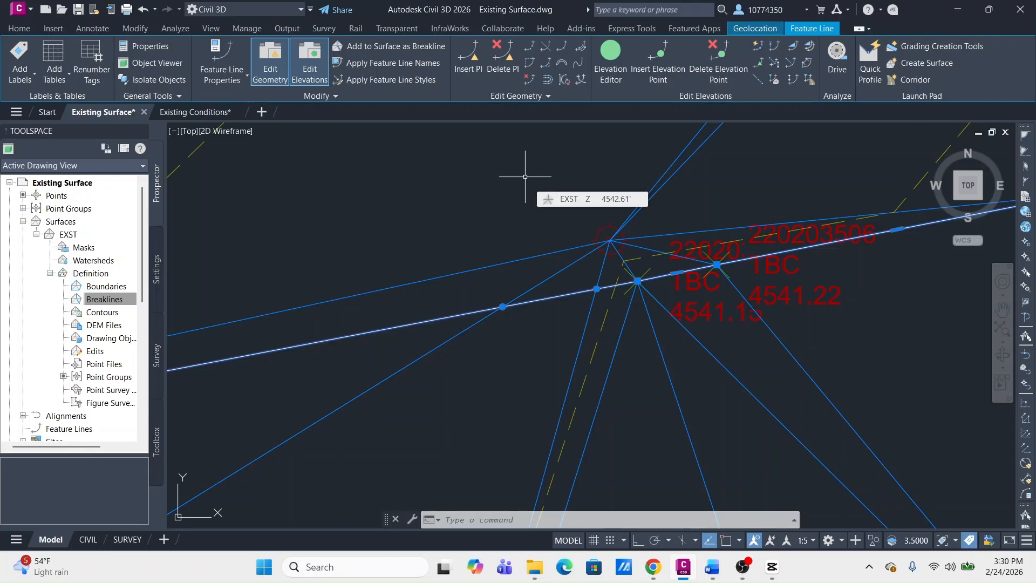
Delete the elevation points from the outer north curb feature line across all stations, 0+00.00 to 2+84.49, in the Elevation Editor.
{"action": "left_click", "coordinate": [608, 62]}
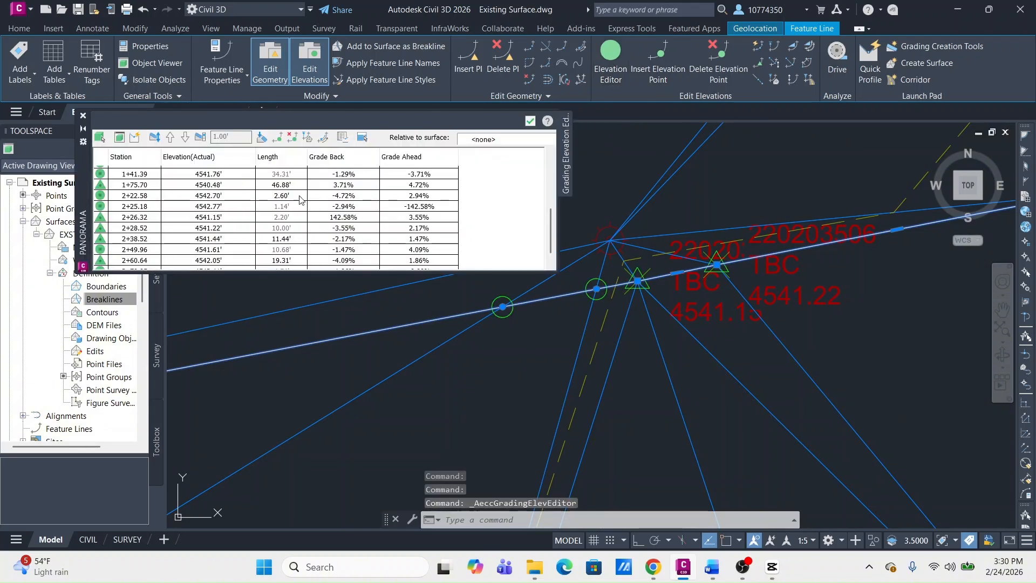
{"action": "scroll", "coordinate": [286, 211], "scroll_direction": "up", "scroll_amount": 5}
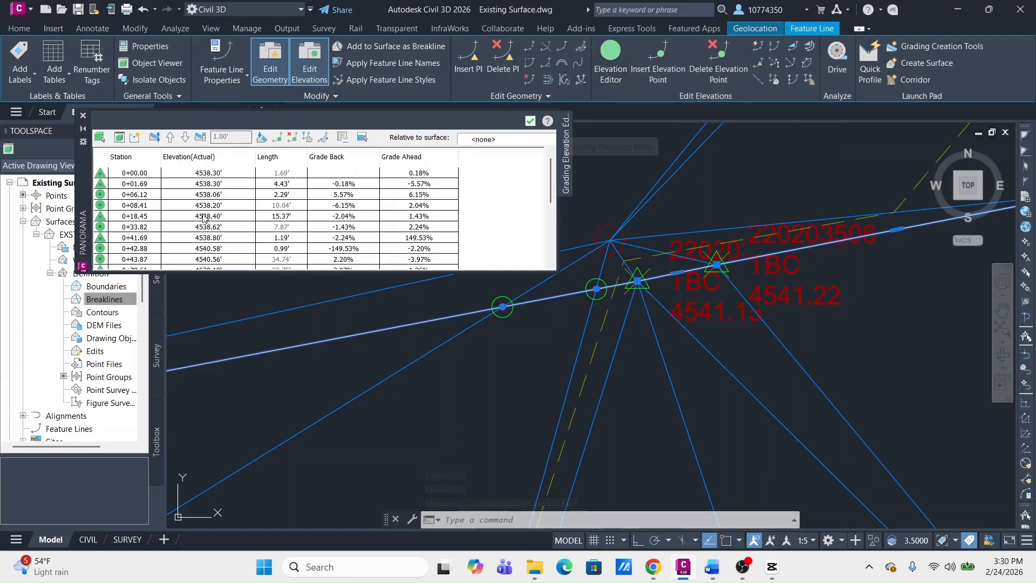
{"action": "left_click", "coordinate": [141, 173]}
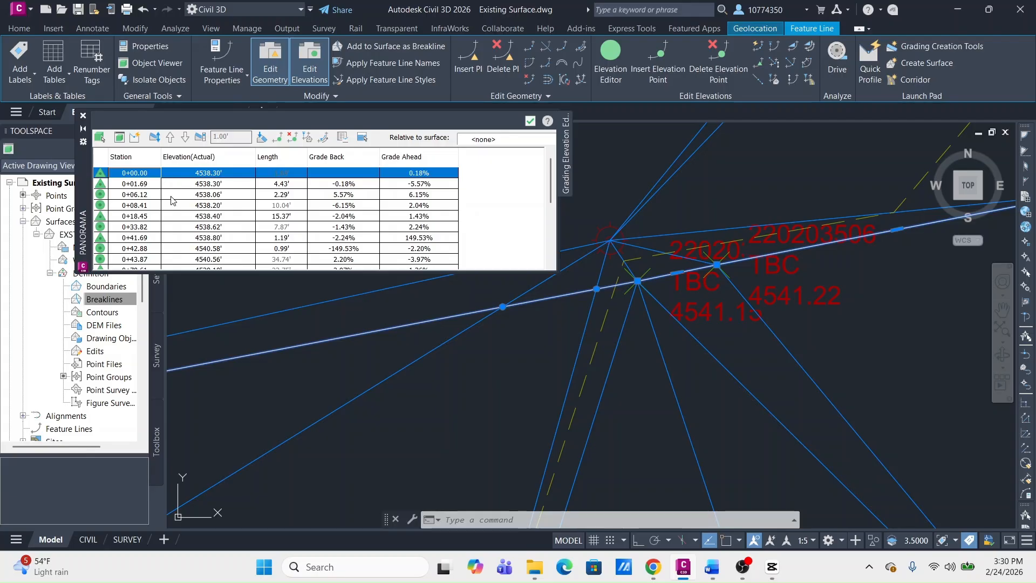
{"action": "scroll", "coordinate": [171, 200], "scroll_direction": "down", "scroll_amount": 5}
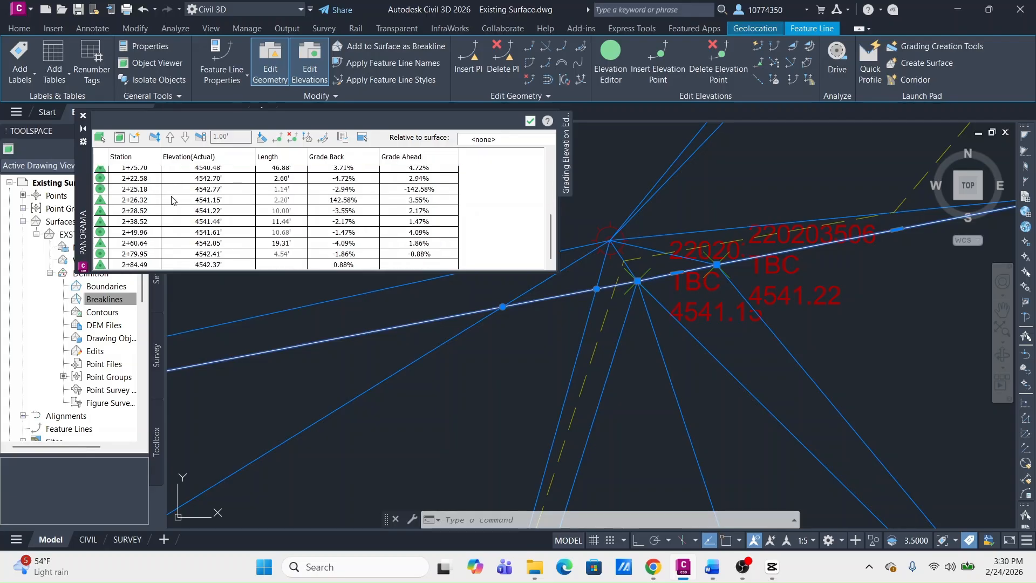
{"action": "left_click", "coordinate": [134, 264], "text": "shift"}
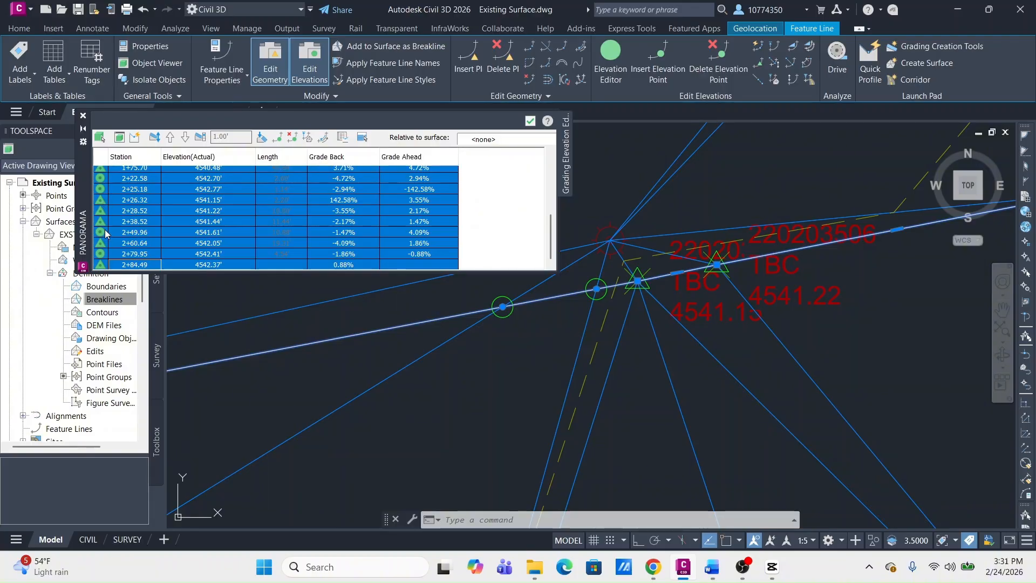
{"action": "left_click", "coordinate": [293, 138]}
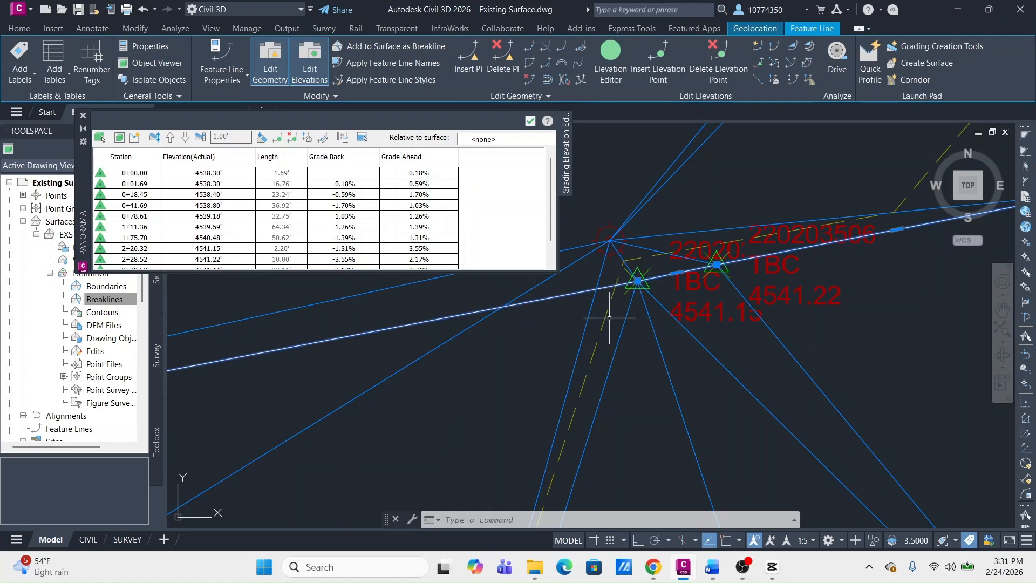
{"action": "left_click", "coordinate": [530, 121]}
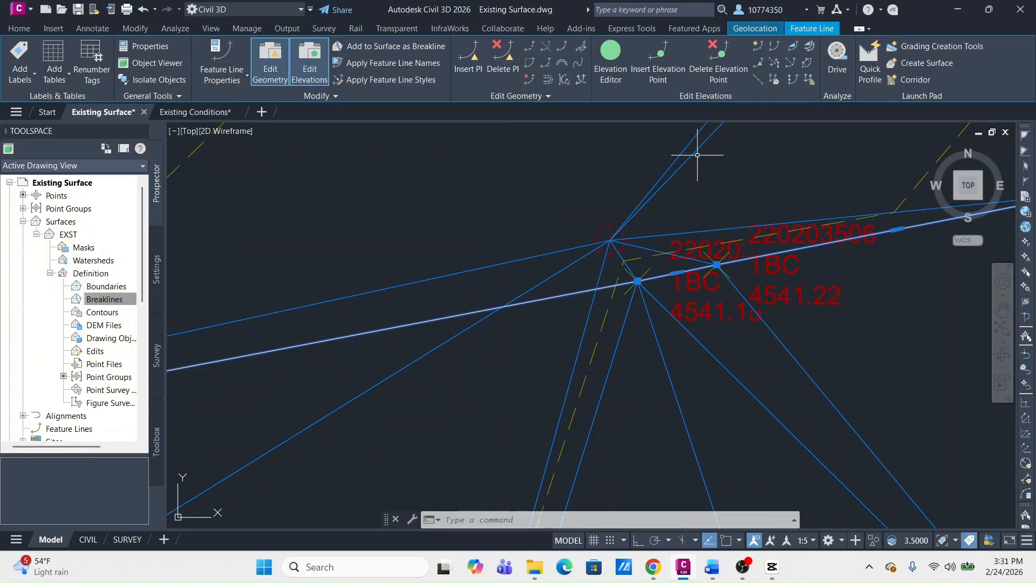
Offset the outer north curb feature line by 0.5 toward its south side with an elevation difference of 0.00.
{"action": "left_click", "coordinate": [547, 79]}
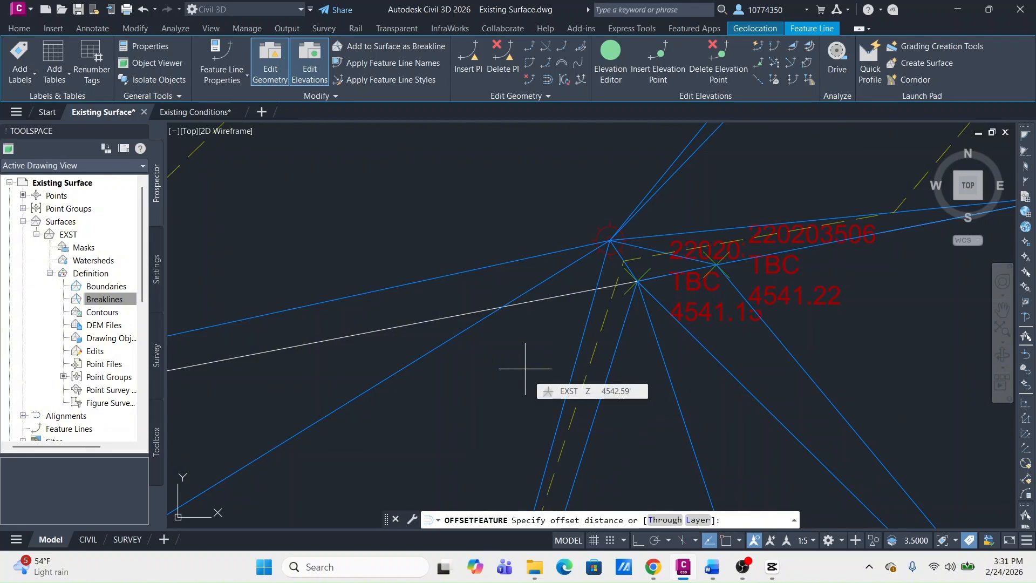
{"action": "type", "text": ".5"}
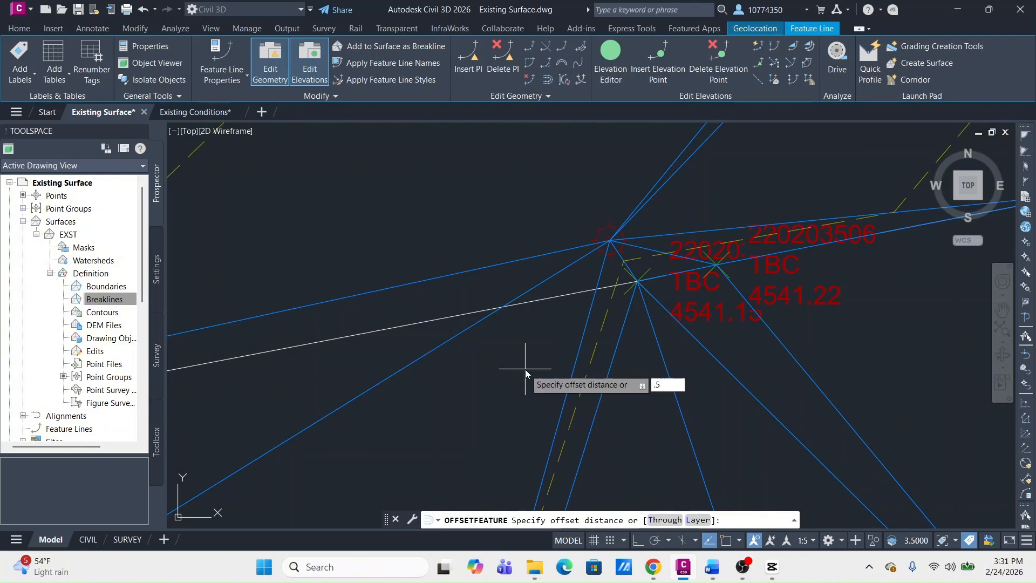
{"action": "key", "text": "Return"}
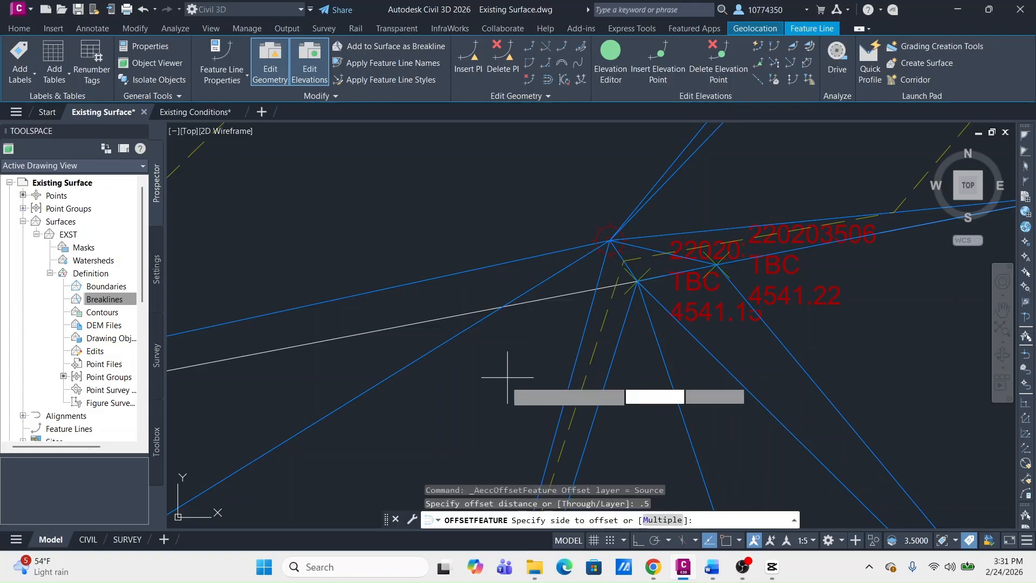
{"action": "left_click", "coordinate": [504, 398]}
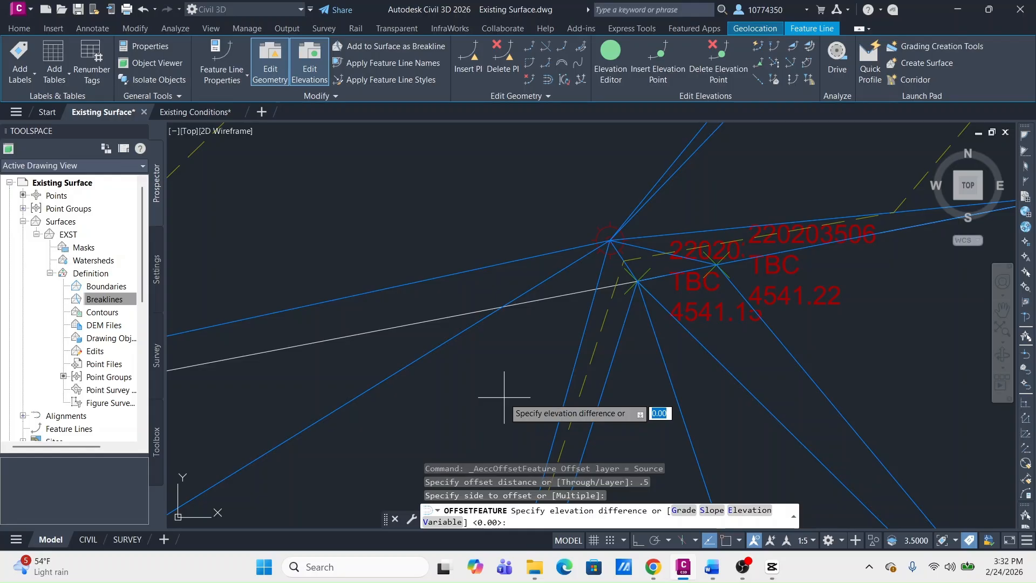
{"action": "key", "text": "Return"}
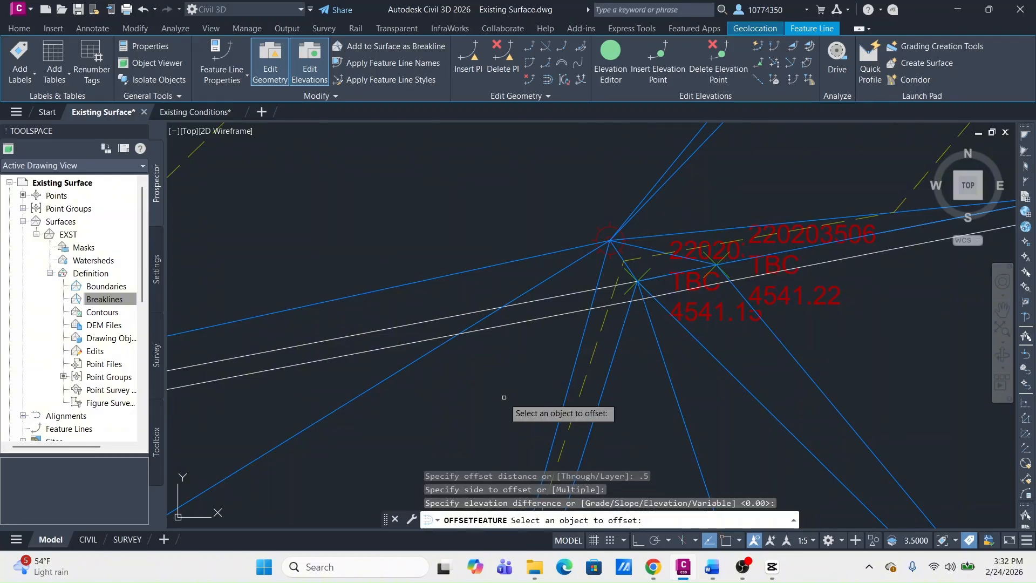
End the offset command and examine the doubled outer north curb line from its east curve to its west curve and the adjacent inner curb.
{"action": "scroll", "coordinate": [506, 256], "scroll_direction": "down", "scroll_amount": 4}
{"action": "scroll", "coordinate": [505, 256], "scroll_direction": "down", "scroll_amount": 2}
{"action": "mouse_move", "coordinate": [484, 310]}
{"action": "middle_mouse_down"}
{"action": "mouse_move", "coordinate": [532, 294]}
{"action": "mouse_move", "coordinate": [626, 292]}
{"action": "middle_mouse_up"}
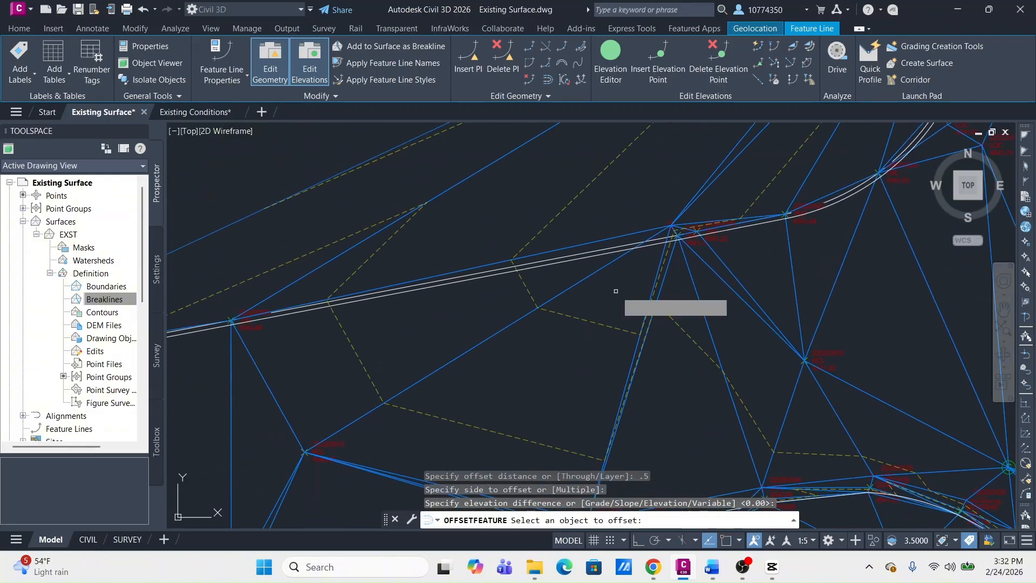
{"action": "scroll", "coordinate": [452, 334], "scroll_direction": "down", "scroll_amount": 2}
{"action": "middle_click_drag", "start_coordinate": [452, 334], "coordinate": [684, 301]}
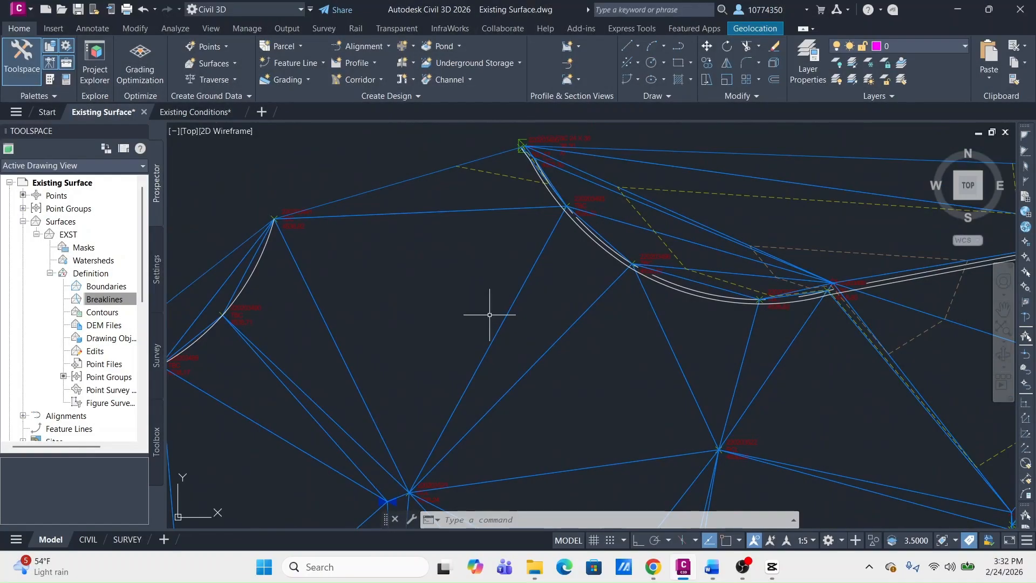
{"action": "middle_click_drag", "start_coordinate": [874, 307], "coordinate": [462, 353]}
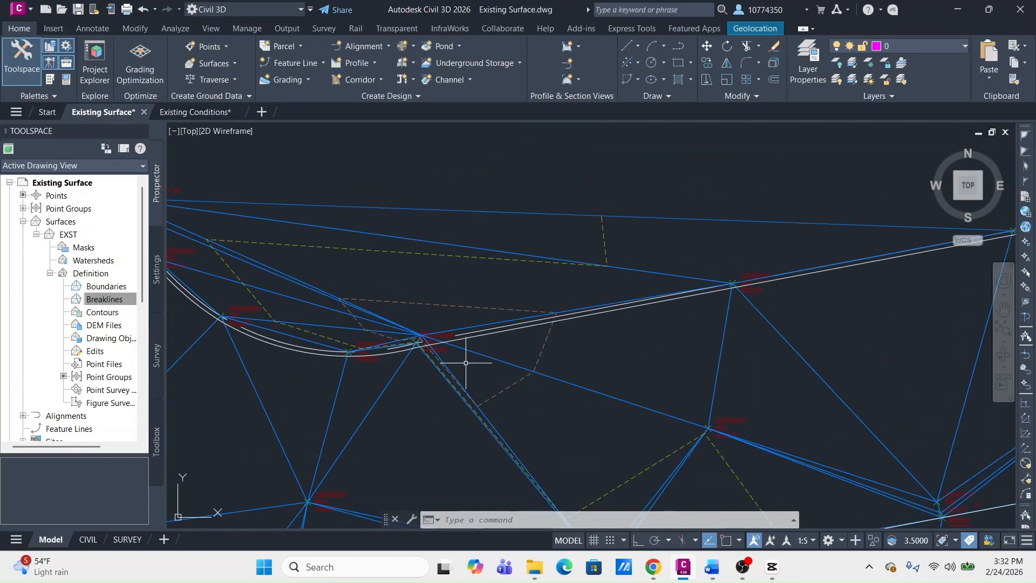
{"action": "mouse_move", "coordinate": [401, 382]}
{"action": "middle_mouse_down"}
{"action": "mouse_move", "coordinate": [898, 237]}
{"action": "mouse_move", "coordinate": [825, 259]}
{"action": "mouse_move", "coordinate": [782, 245]}
{"action": "middle_mouse_up"}
{"action": "scroll", "coordinate": [782, 245], "scroll_direction": "down", "scroll_amount": 2}
{"action": "middle_click_drag", "start_coordinate": [873, 268], "coordinate": [677, 244]}
{"action": "scroll", "coordinate": [588, 347], "scroll_direction": "up", "scroll_amount": 5}
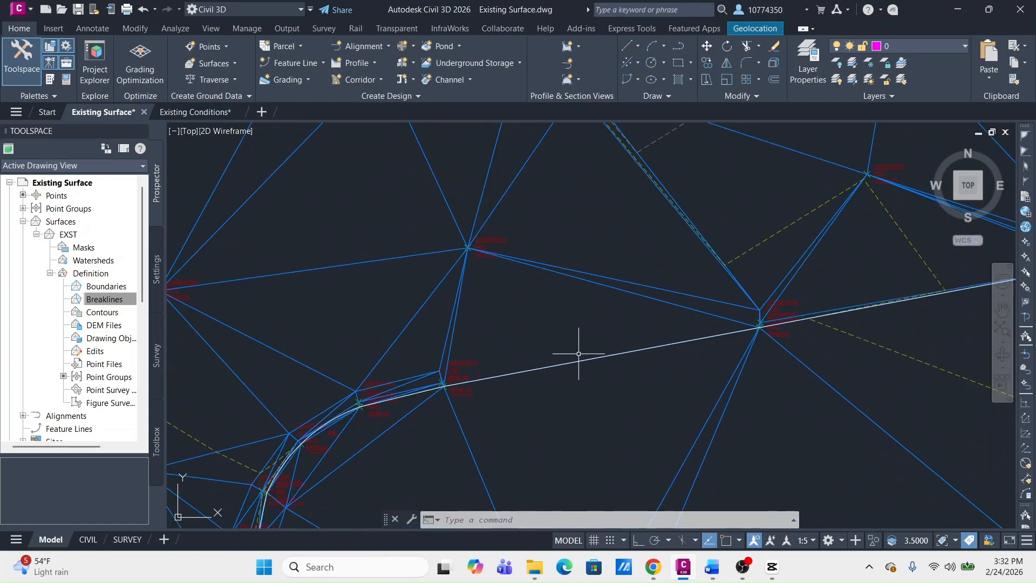
{"action": "key", "text": "Escape"}
{"action": "key", "text": "Escape"}
{"action": "key", "text": "Escape"}
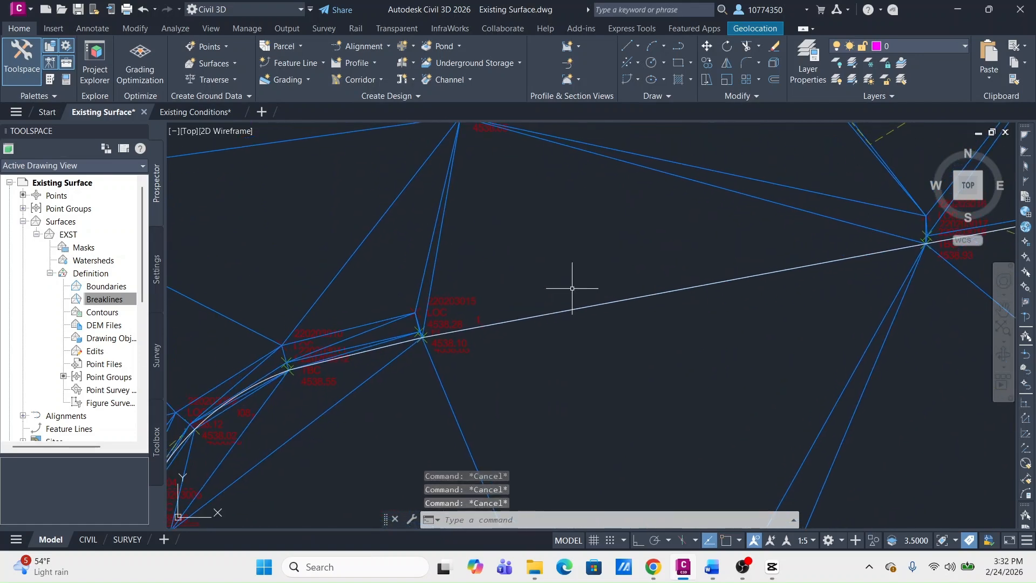
Offset the inner north curb feature line by 0.5 toward its north side with an elevation difference of 0.00.
{"action": "left_click", "coordinate": [582, 306]}
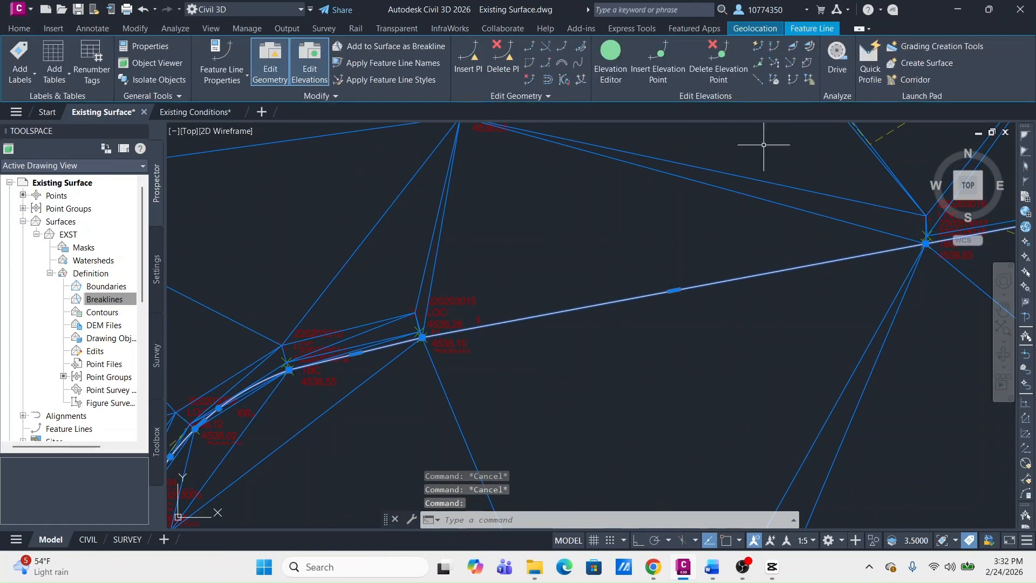
{"action": "left_click", "coordinate": [549, 81]}
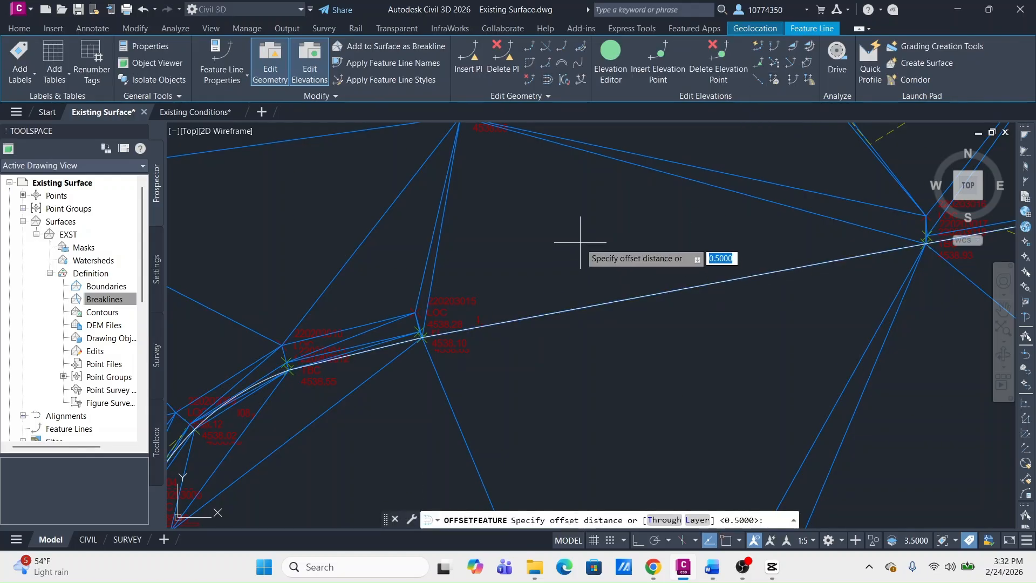
{"action": "key", "text": "Return"}
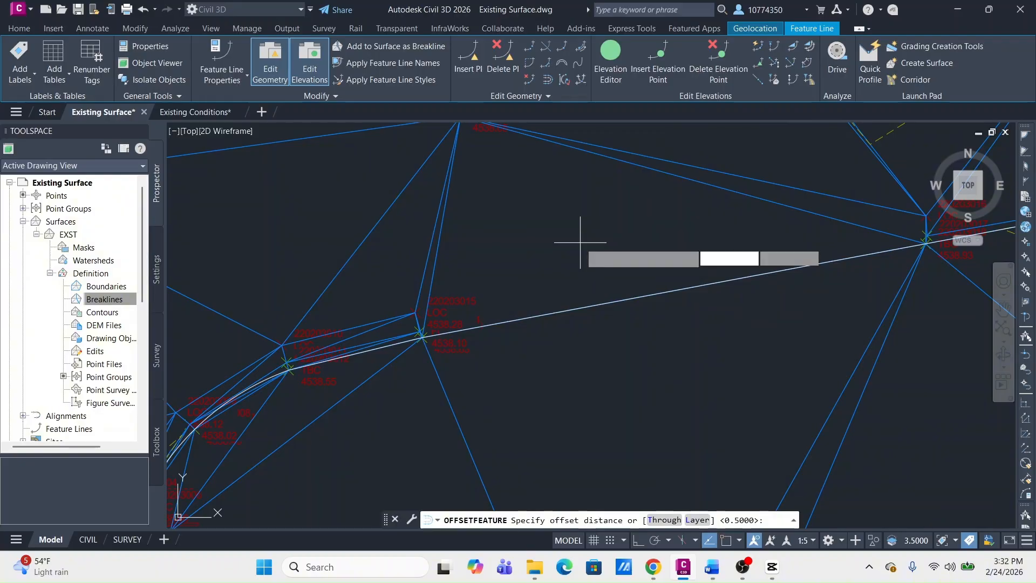
{"action": "left_click", "coordinate": [572, 220]}
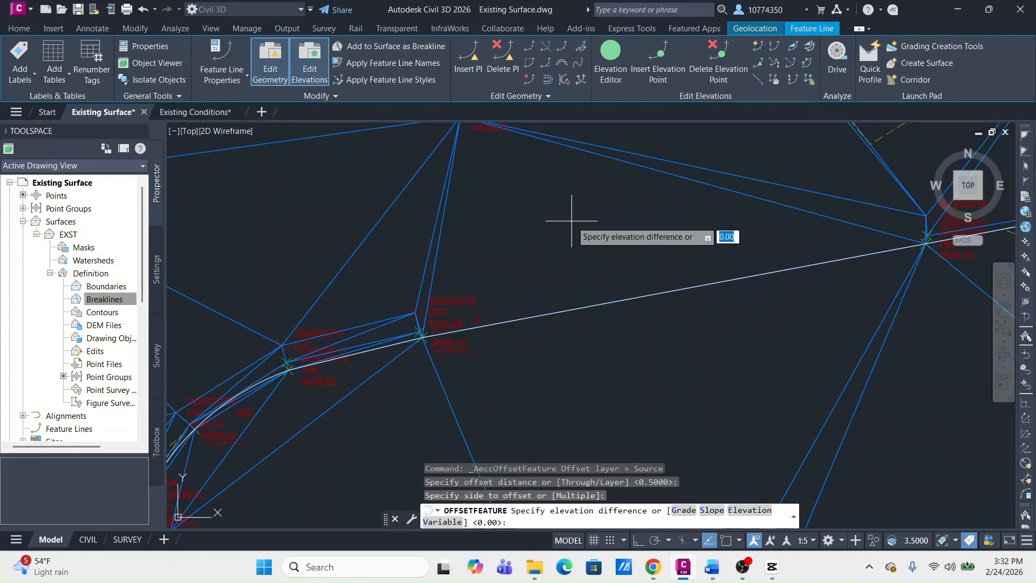
{"action": "key", "text": "Return"}
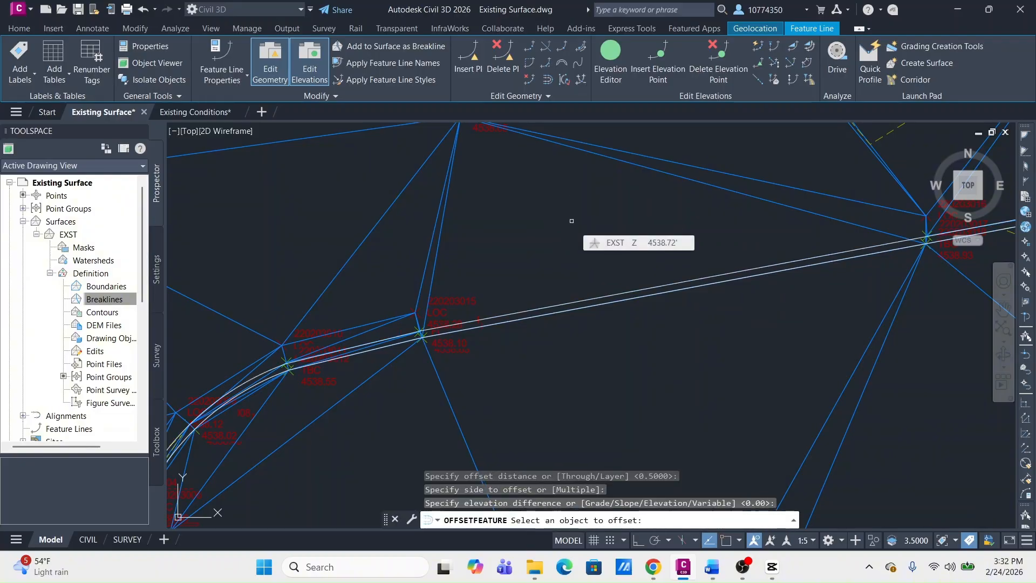
{"action": "key", "text": "Escape"}
{"action": "key", "text": "Escape"}
{"action": "key", "text": "Escape"}
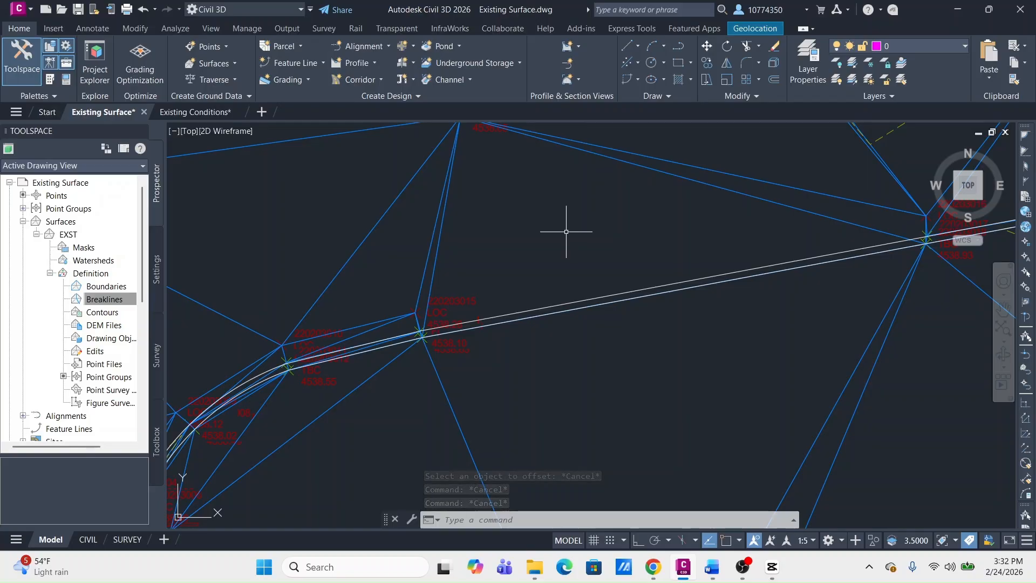
Offset the new inner north curb line by 2/12 toward its north side with an elevation difference of -.5.
{"action": "left_click", "coordinate": [593, 298]}
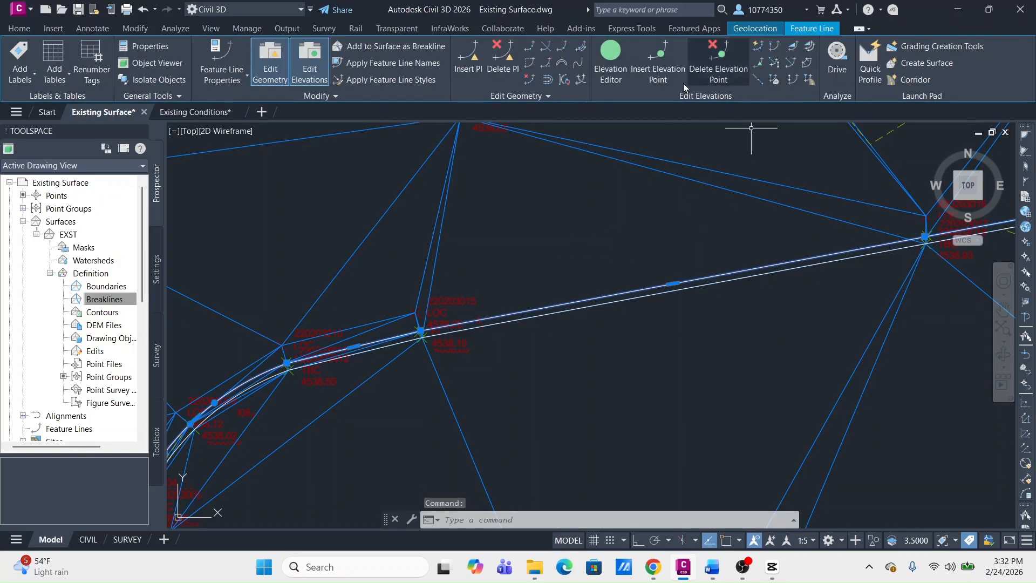
{"action": "left_click", "coordinate": [552, 81]}
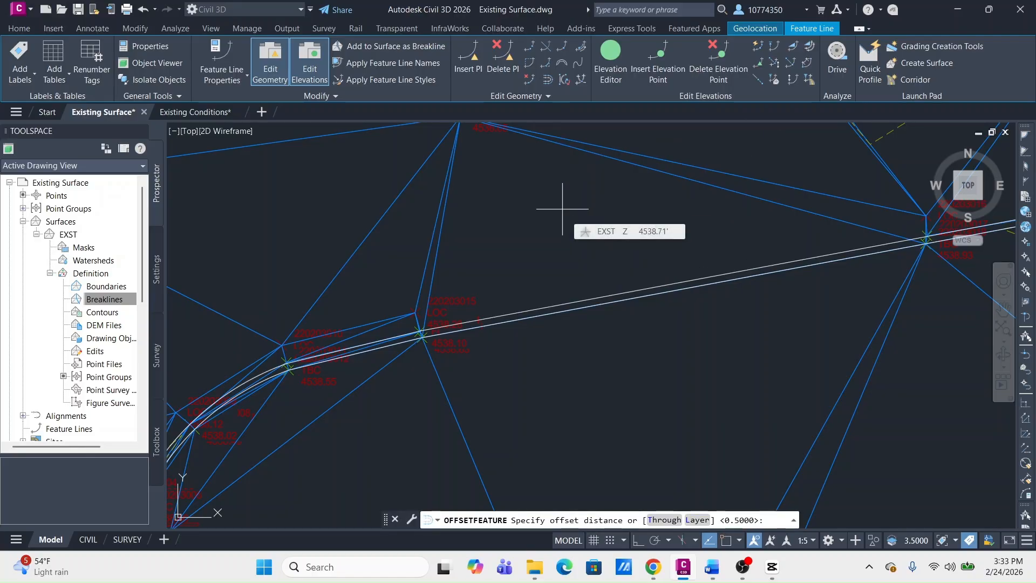
{"action": "type", "text": "1"}
{"action": "type", "text": "2/"}
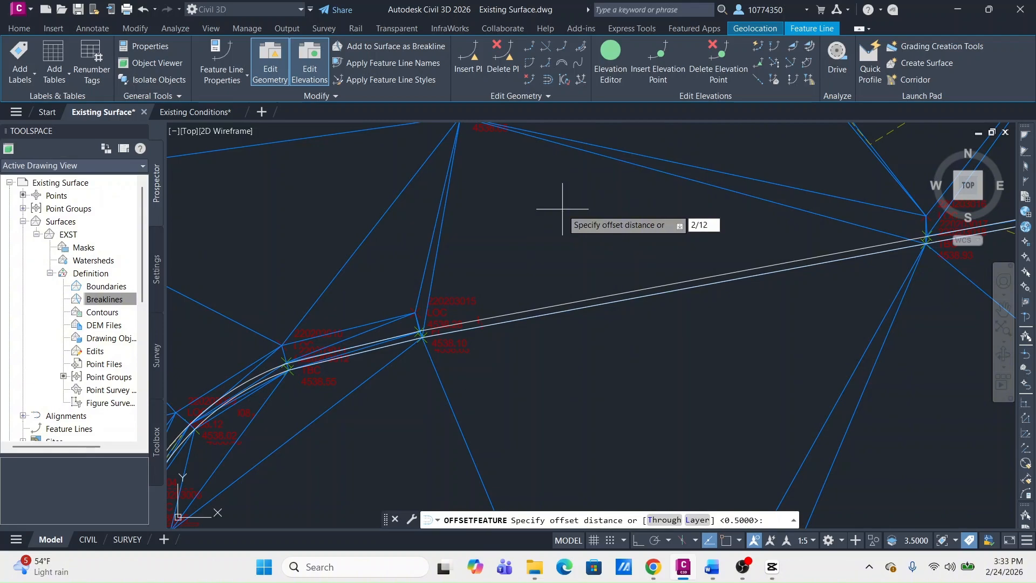
{"action": "key", "text": "Return"}
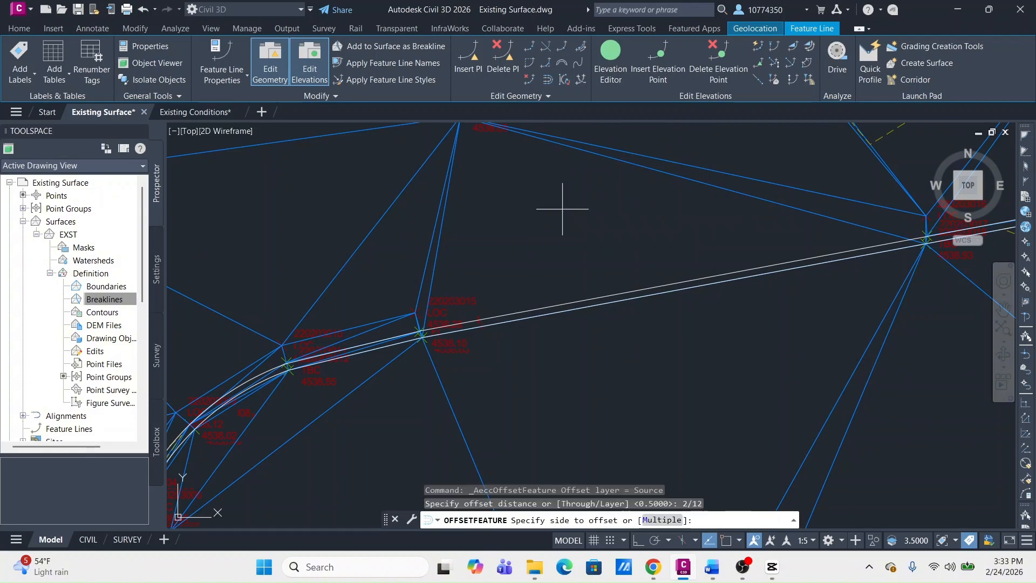
{"action": "left_click", "coordinate": [563, 209]}
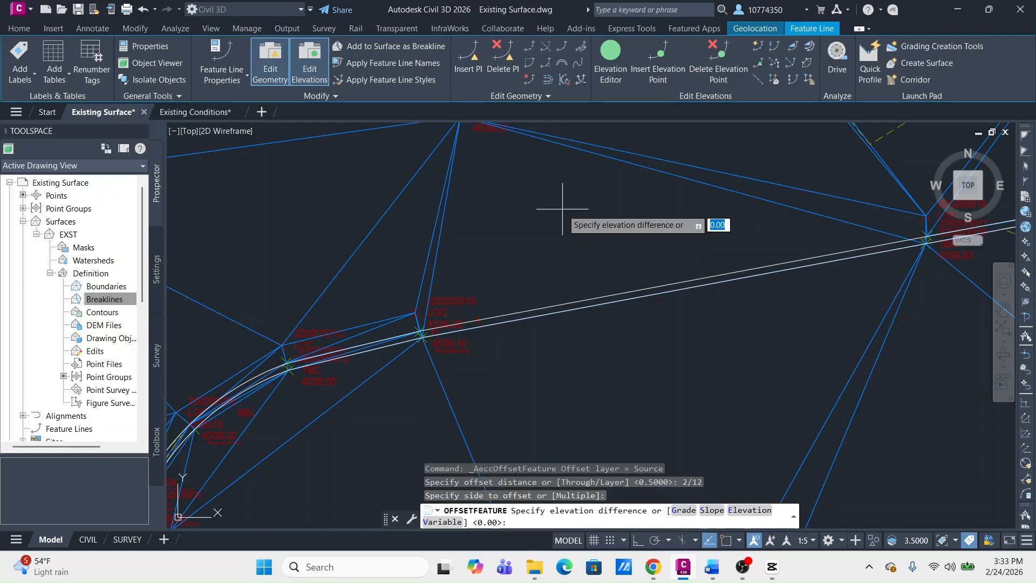
{"action": "type", "text": "-.5"}
{"action": "key", "text": "Return"}
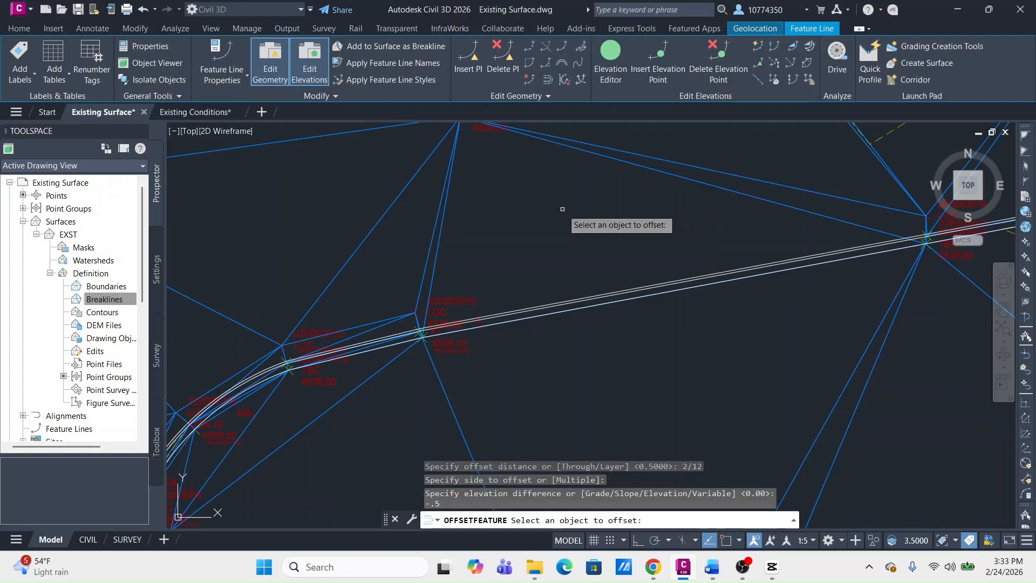
{"action": "key", "text": "Escape"}
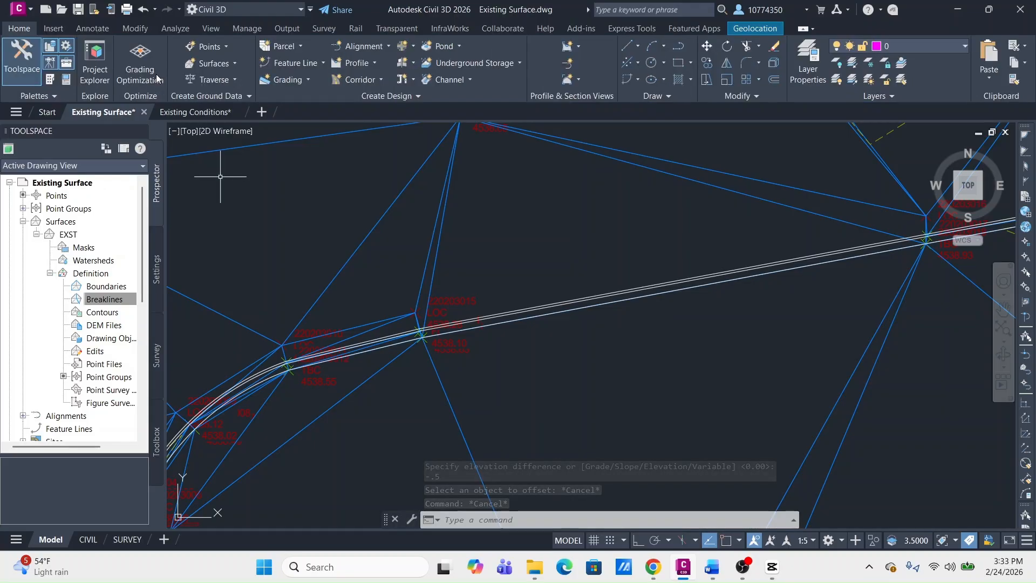
Split model space into two vertical viewports and set one of them to the NE Isometric view.
{"action": "mouse_move", "coordinate": [607, 289]}
{"action": "middle_mouse_down"}
{"action": "mouse_move", "coordinate": [550, 288]}
{"action": "mouse_move", "coordinate": [541, 337]}
{"action": "middle_mouse_up"}
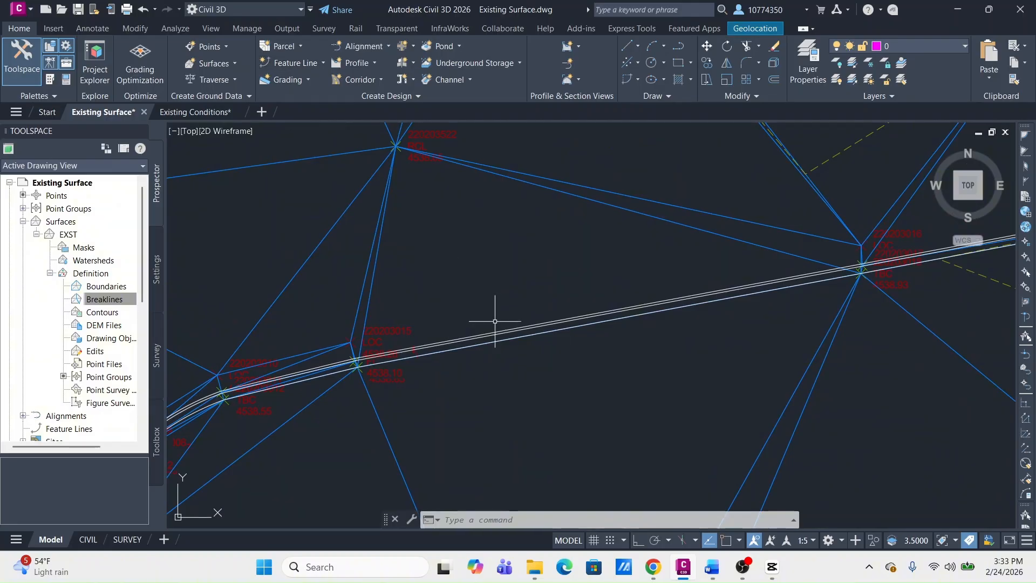
{"action": "left_click", "coordinate": [211, 29]}
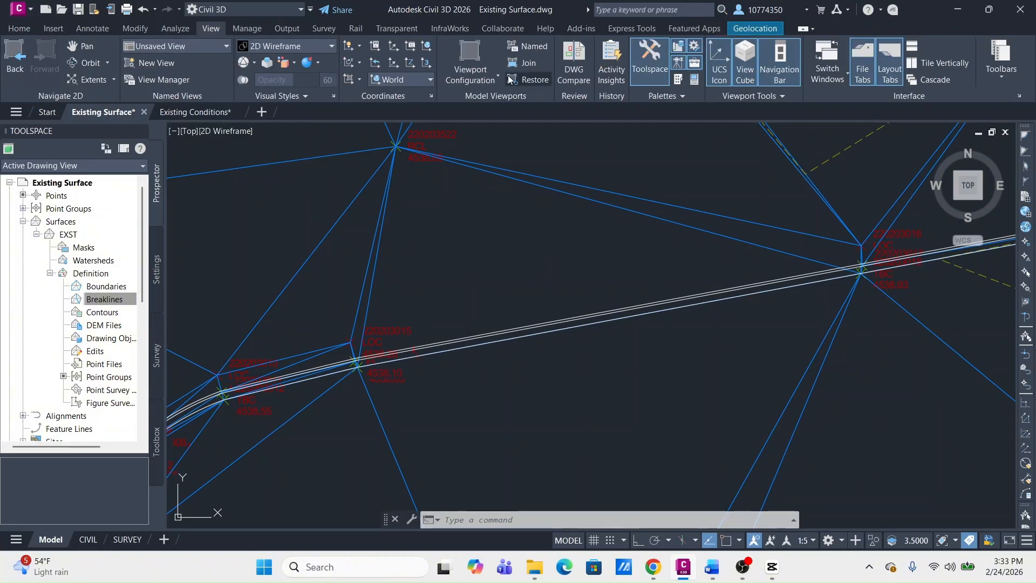
{"action": "left_click", "coordinate": [474, 74]}
{"action": "left_click", "coordinate": [494, 128]}
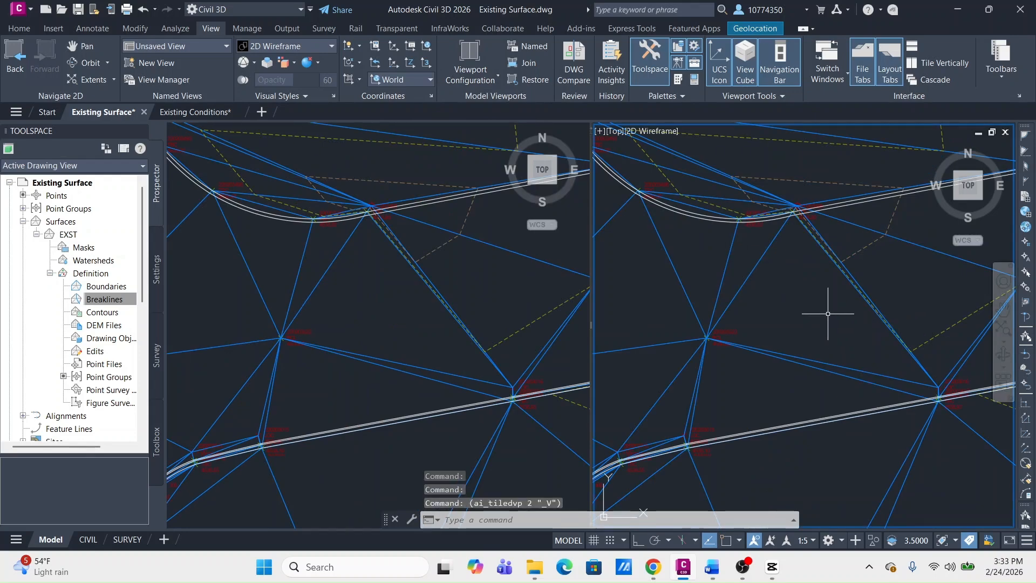
{"action": "middle_click_drag", "start_coordinate": [829, 342], "coordinate": [835, 285]}
{"action": "scroll", "coordinate": [869, 274], "scroll_direction": "down", "scroll_amount": 4}
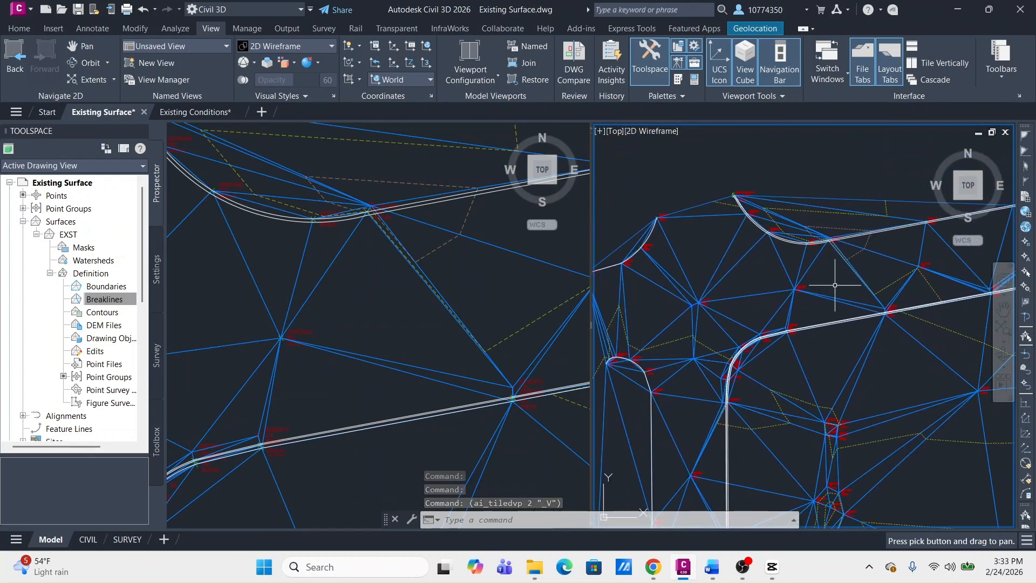
{"action": "left_click", "coordinate": [615, 132]}
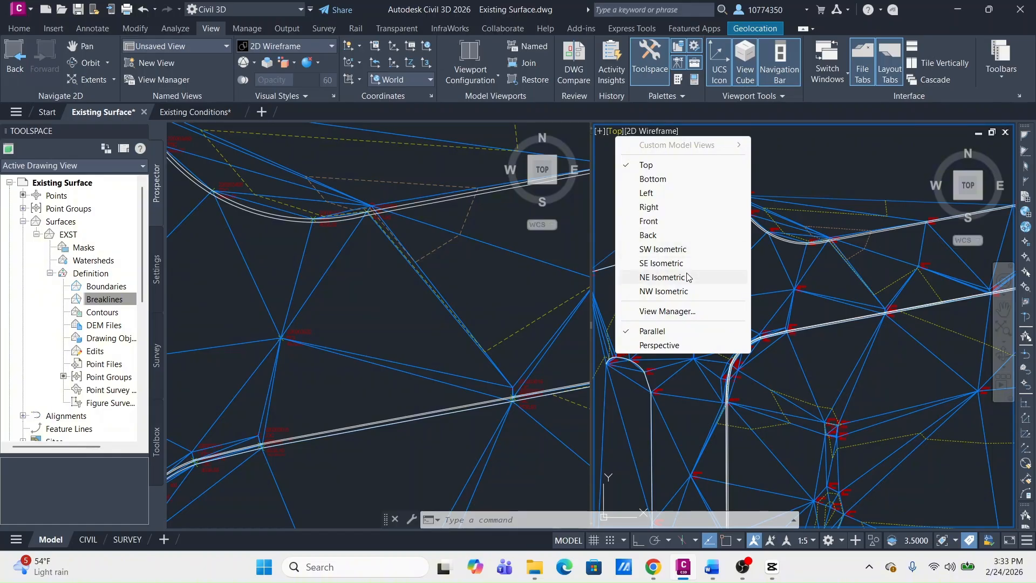
{"action": "left_click", "coordinate": [662, 276]}
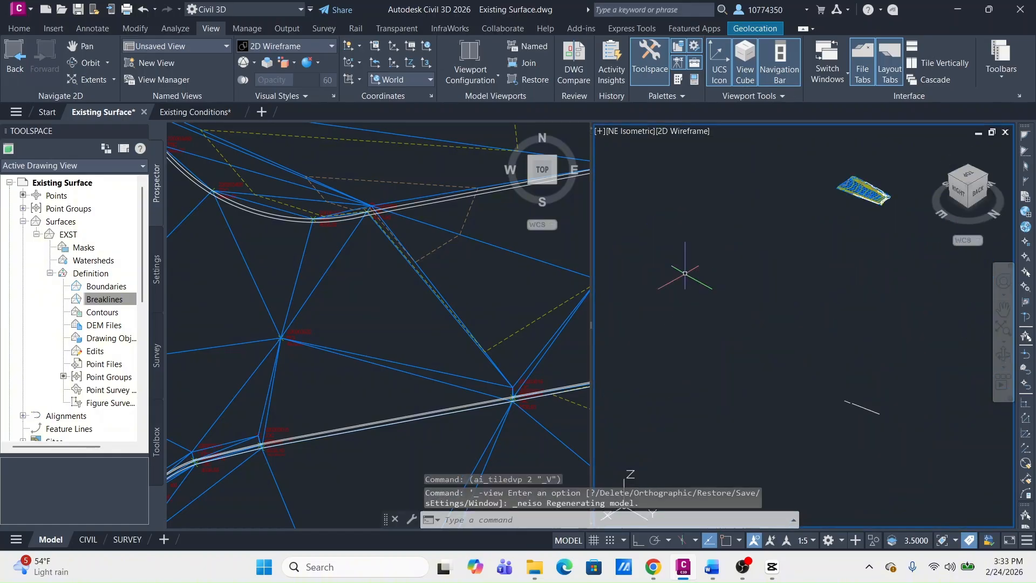
Examine the offset curb lines in the isometric viewport, along the straight runs, around the corner curves and across the surface.
{"action": "scroll", "coordinate": [889, 199], "scroll_direction": "up", "scroll_amount": 12}
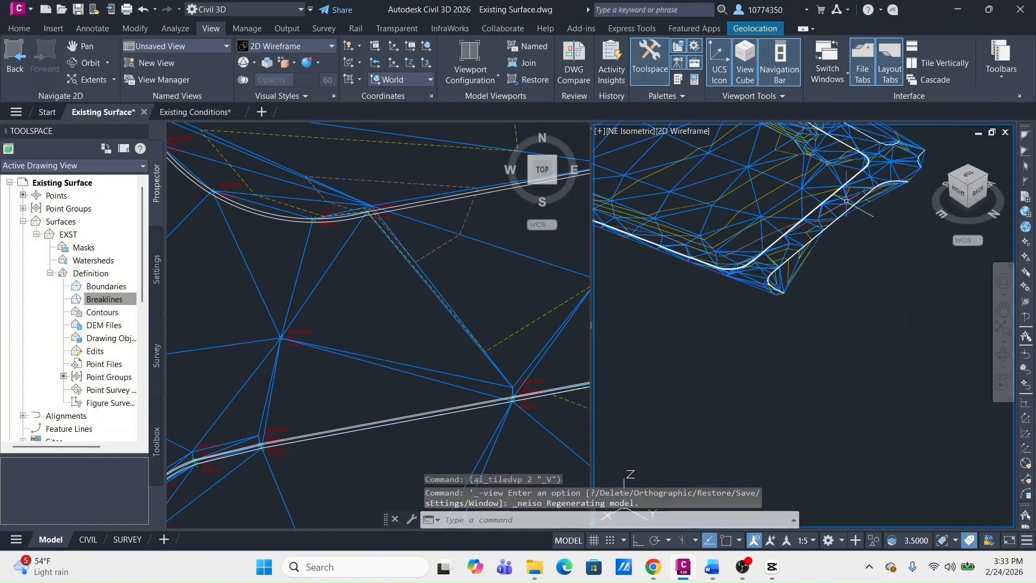
{"action": "scroll", "coordinate": [853, 169], "scroll_direction": "up", "scroll_amount": 5}
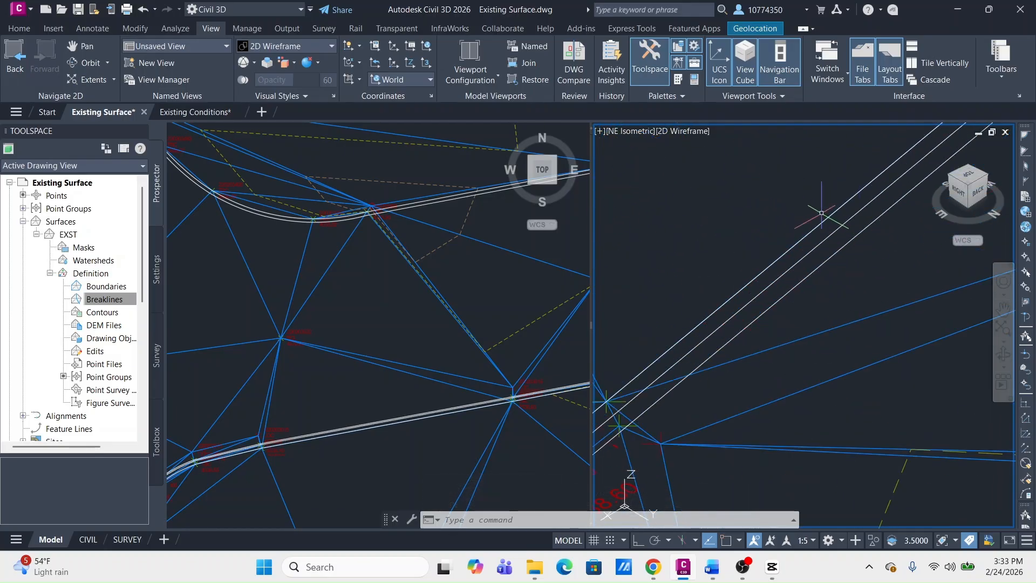
{"action": "scroll", "coordinate": [862, 242], "scroll_direction": "down", "scroll_amount": 8}
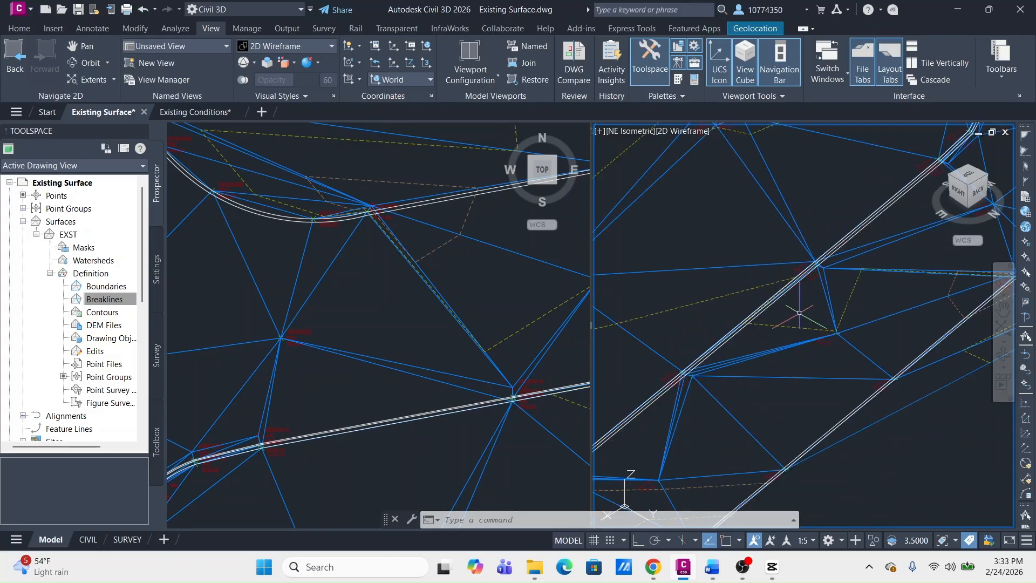
{"action": "scroll", "coordinate": [746, 326], "scroll_direction": "up", "scroll_amount": 5}
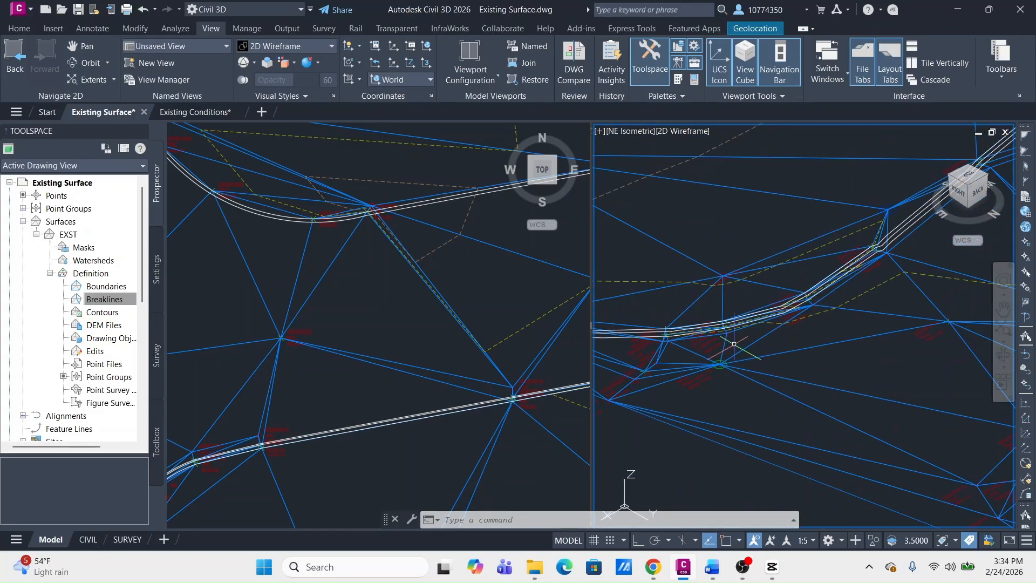
{"action": "scroll", "coordinate": [746, 326], "scroll_direction": "up", "scroll_amount": 5}
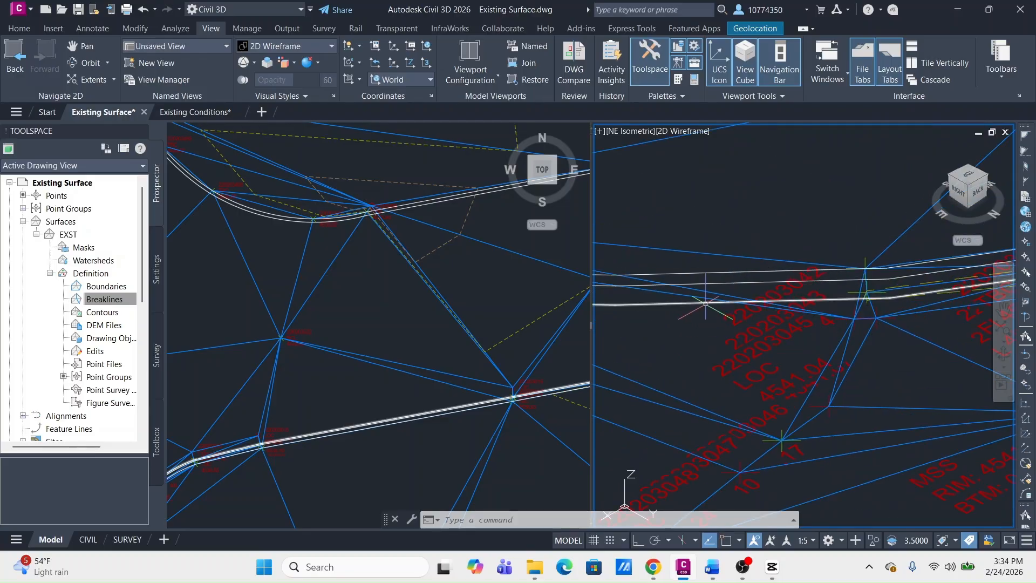
{"action": "scroll", "coordinate": [705, 304], "scroll_direction": "down", "scroll_amount": 7}
{"action": "middle_click_drag", "start_coordinate": [823, 238], "coordinate": [733, 363]}
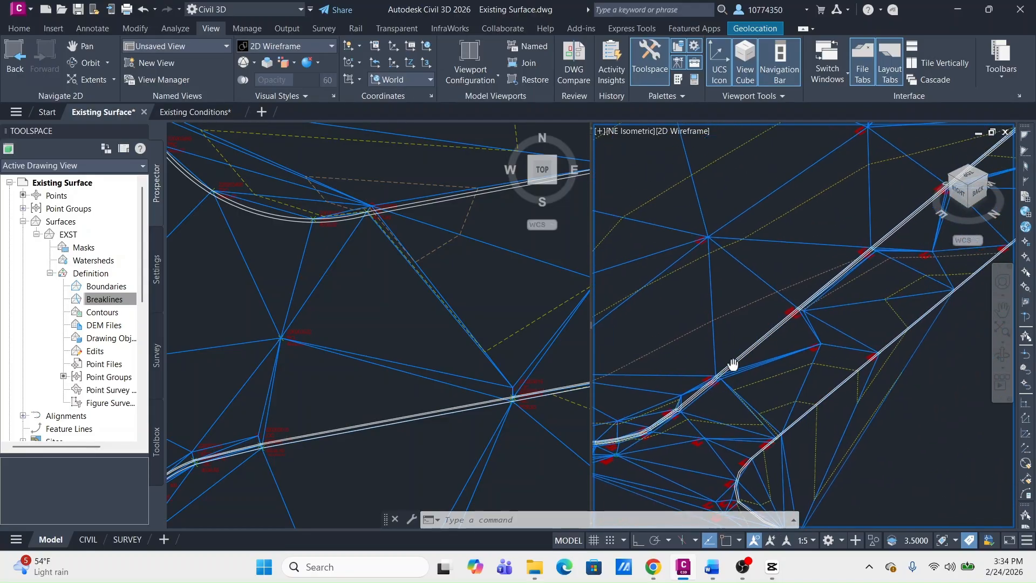
{"action": "scroll", "coordinate": [748, 342], "scroll_direction": "down", "scroll_amount": 2}
{"action": "middle_click_drag", "start_coordinate": [829, 278], "coordinate": [758, 357]}
{"action": "middle_click_drag", "start_coordinate": [859, 248], "coordinate": [889, 265]}
{"action": "middle_click_drag", "start_coordinate": [837, 348], "coordinate": [876, 291]}
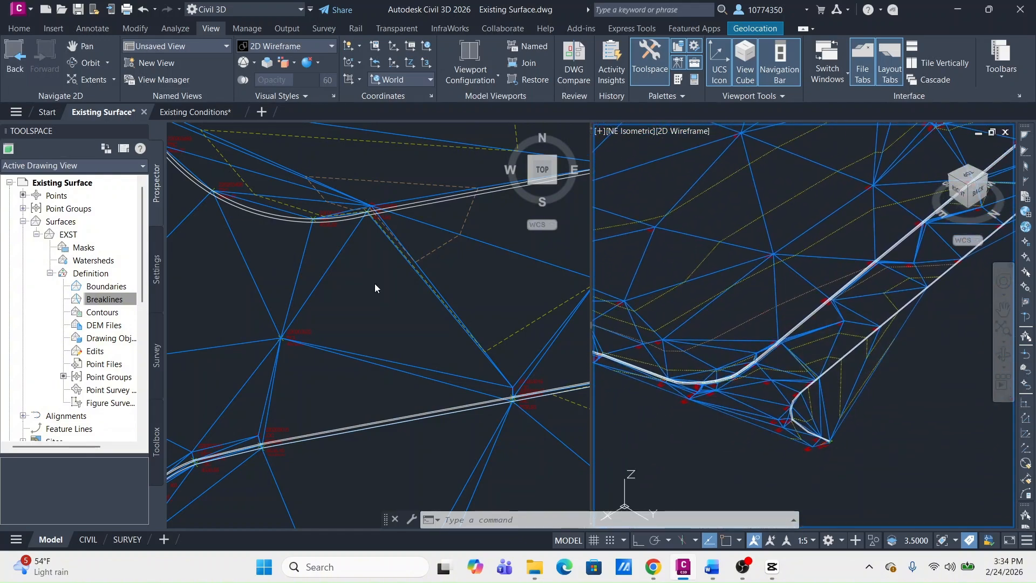
{"action": "left_click", "coordinate": [386, 312]}
{"action": "left_click", "coordinate": [770, 268]}
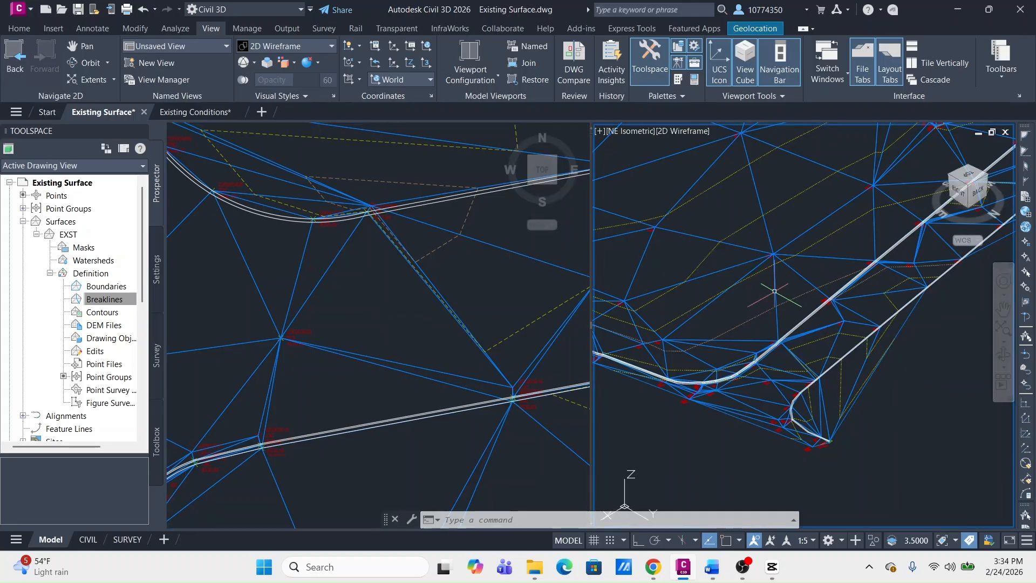
{"action": "scroll", "coordinate": [776, 288], "scroll_direction": "down", "scroll_amount": 3}
{"action": "scroll", "coordinate": [776, 288], "scroll_direction": "up", "scroll_amount": 2}
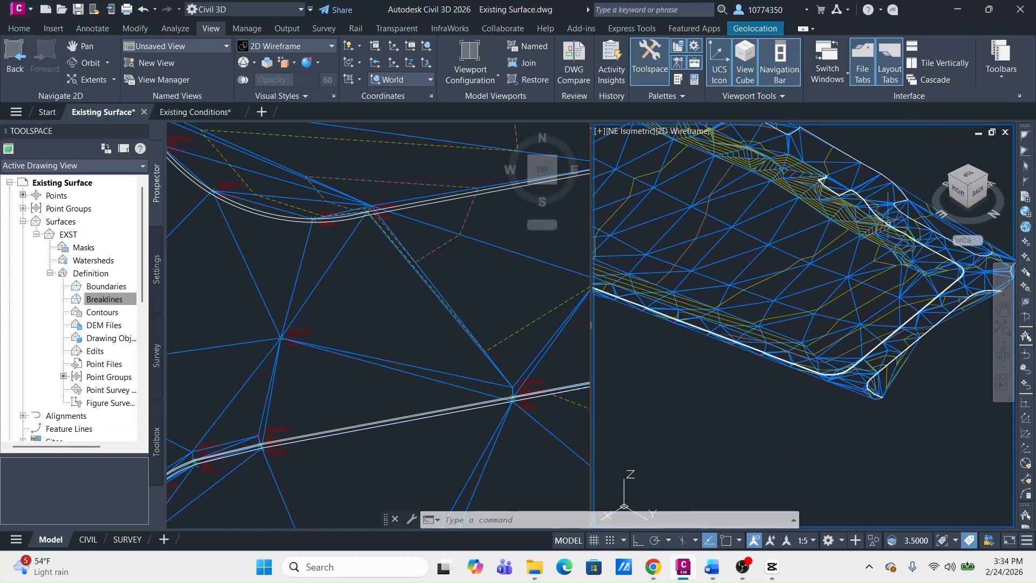
Offset the curb feature line with the rounded north end by .5 toward its outer east side with an elevation difference of 0.00.
{"action": "left_click", "coordinate": [348, 336]}
{"action": "scroll", "coordinate": [346, 324], "scroll_direction": "down", "scroll_amount": 5}
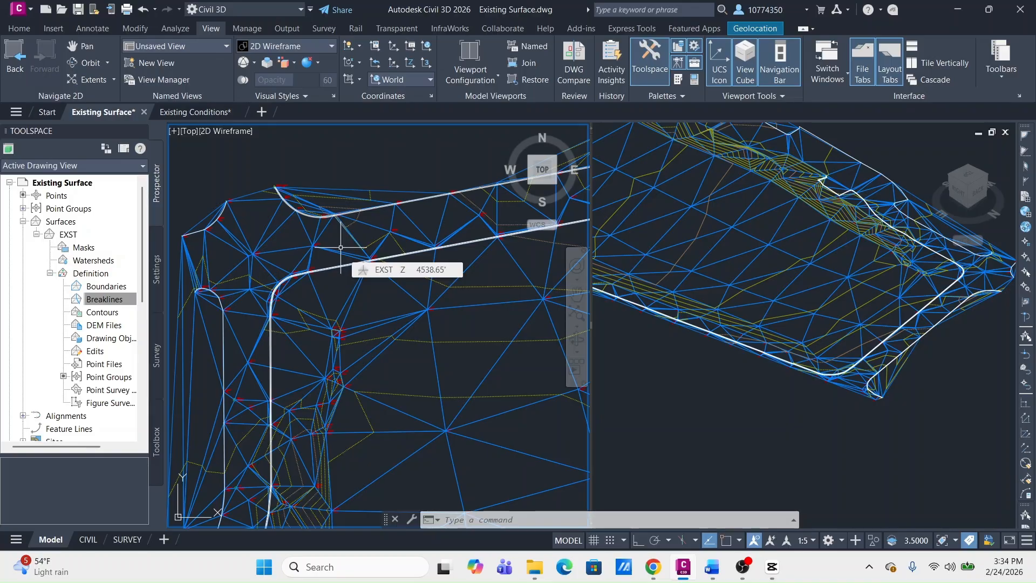
{"action": "scroll", "coordinate": [340, 248], "scroll_direction": "down", "scroll_amount": 5}
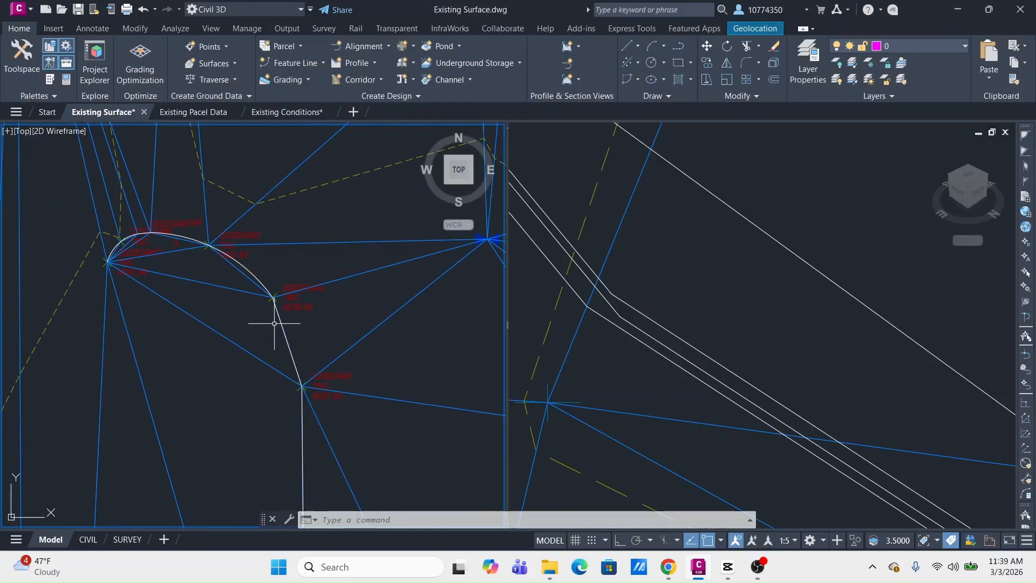
{"action": "middle_click_drag", "start_coordinate": [277, 324], "coordinate": [234, 275]}
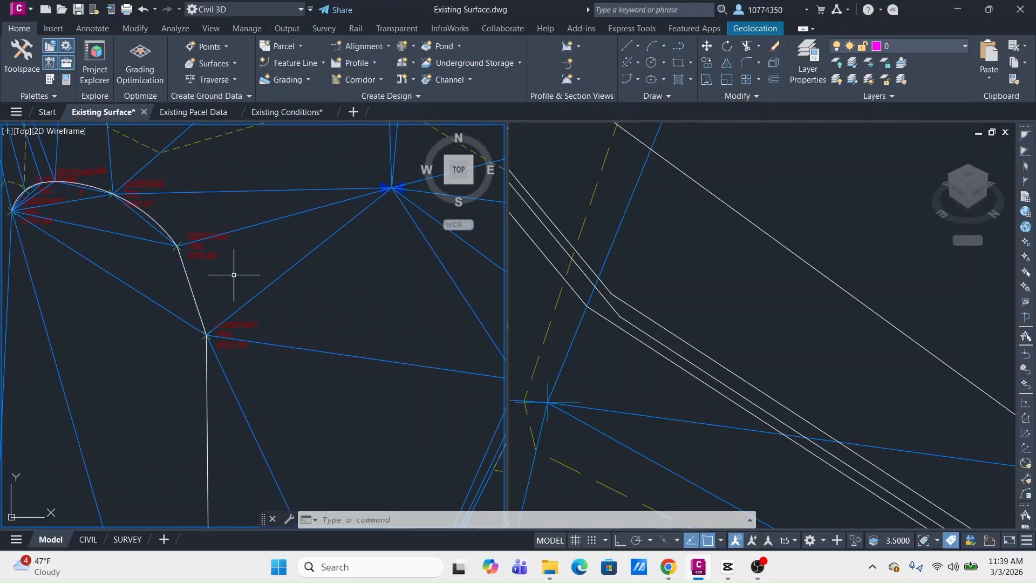
{"action": "mouse_move", "coordinate": [234, 274]}
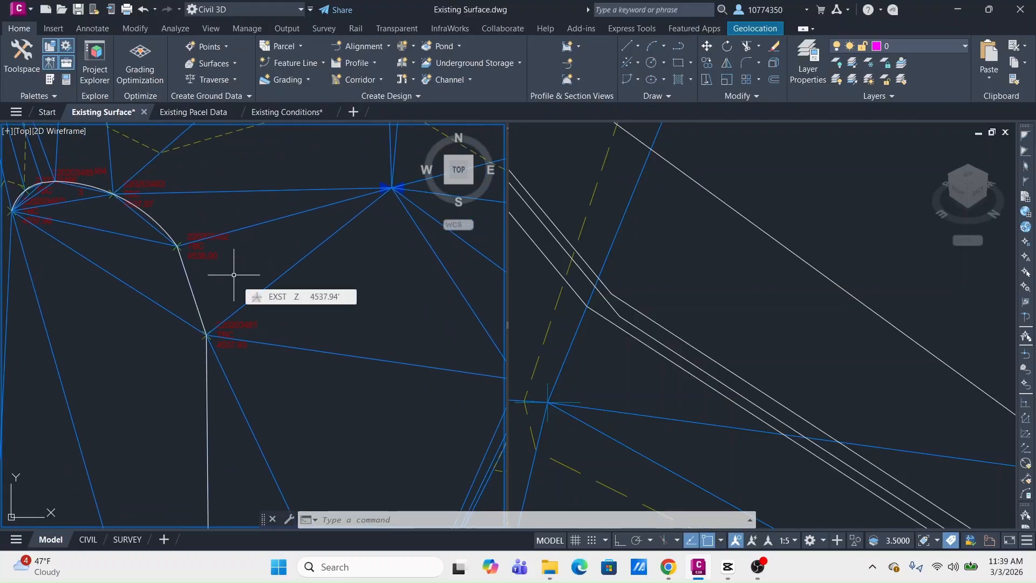
{"action": "middle_click_drag", "start_coordinate": [234, 275], "coordinate": [280, 279]}
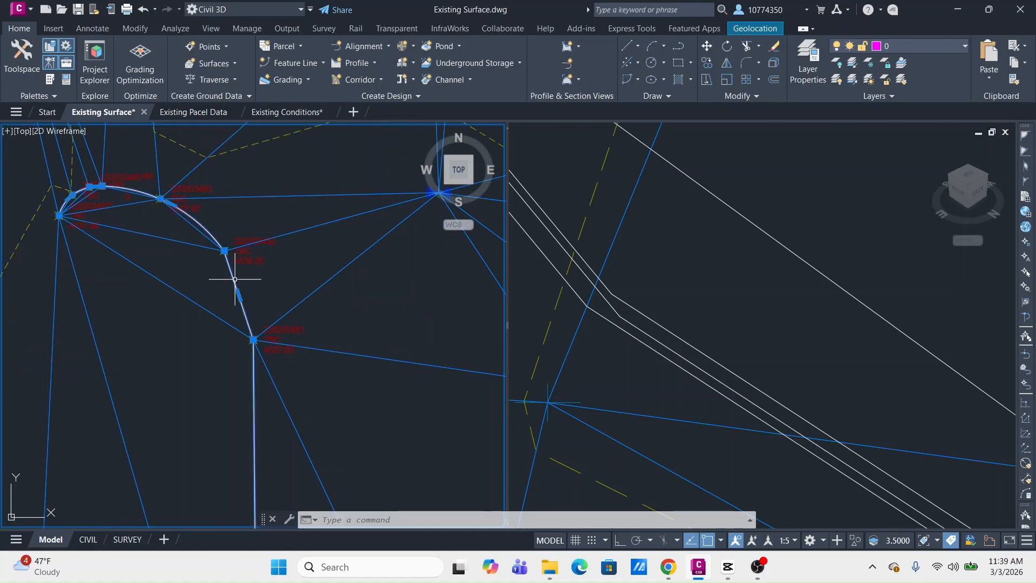
{"action": "left_click", "coordinate": [235, 277]}
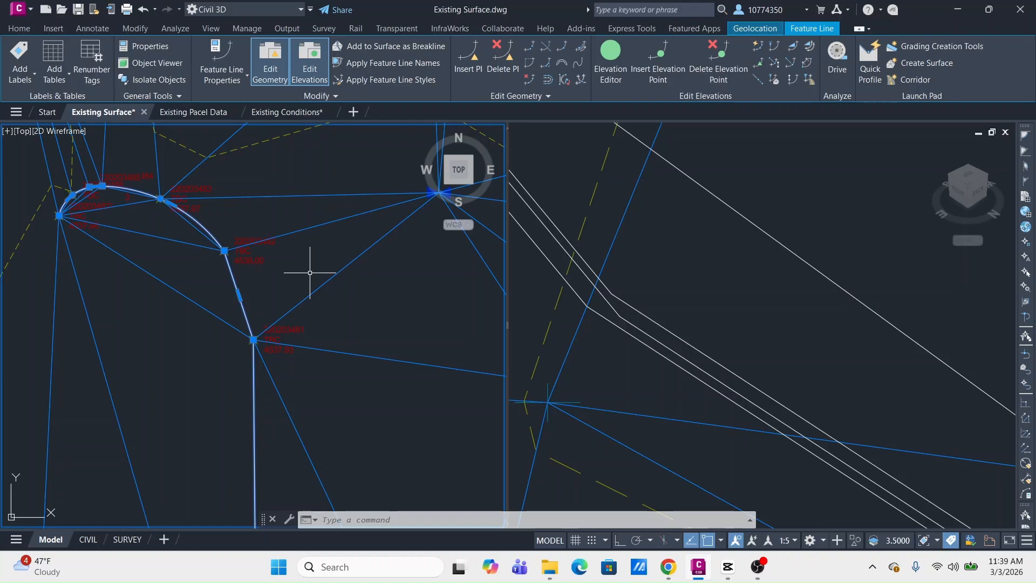
{"action": "left_click", "coordinate": [548, 79]}
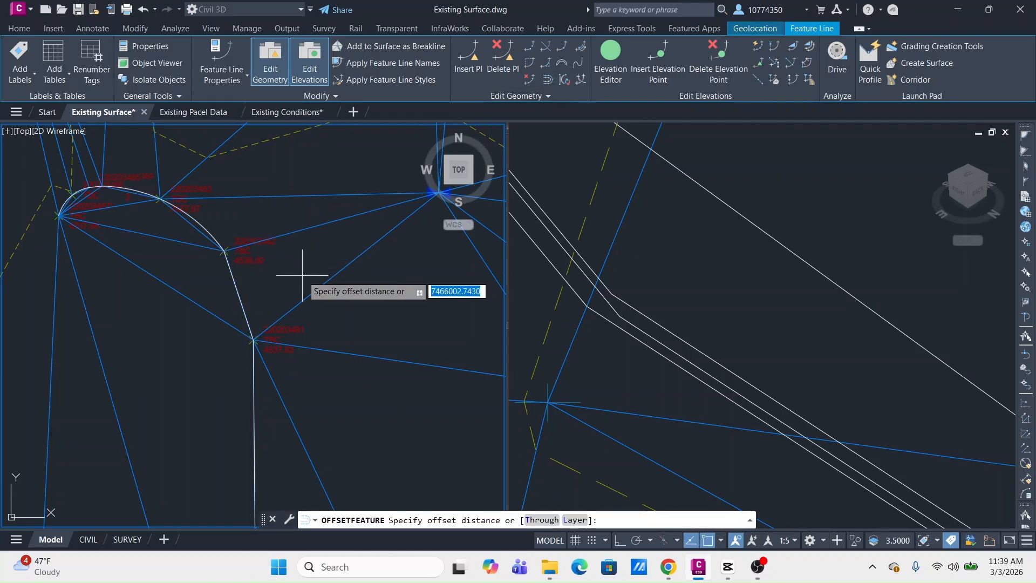
{"action": "type", "text": ".5"}
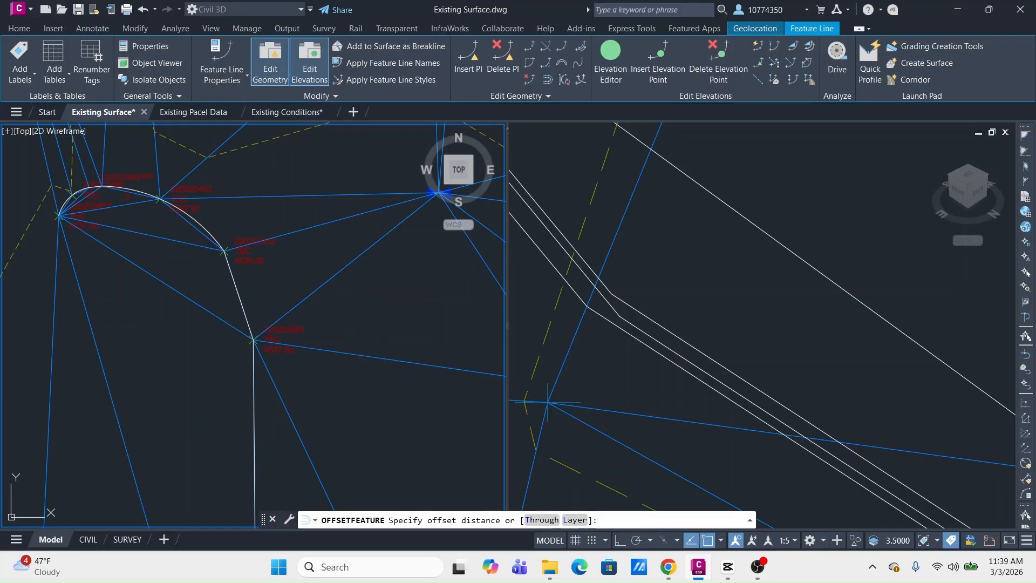
{"action": "key", "text": "Return"}
{"action": "left_click", "coordinate": [303, 274]}
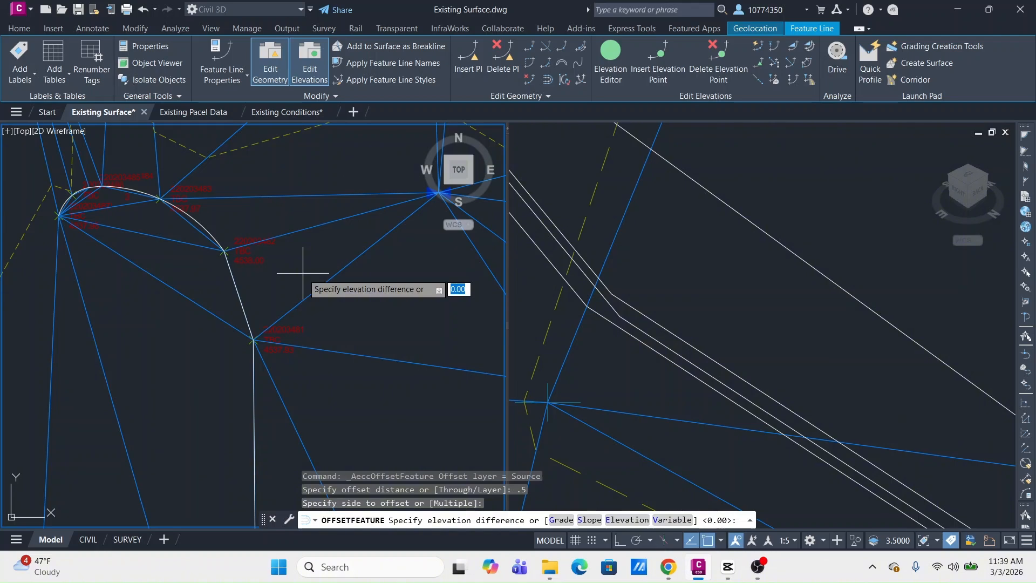
{"action": "key", "text": "Return"}
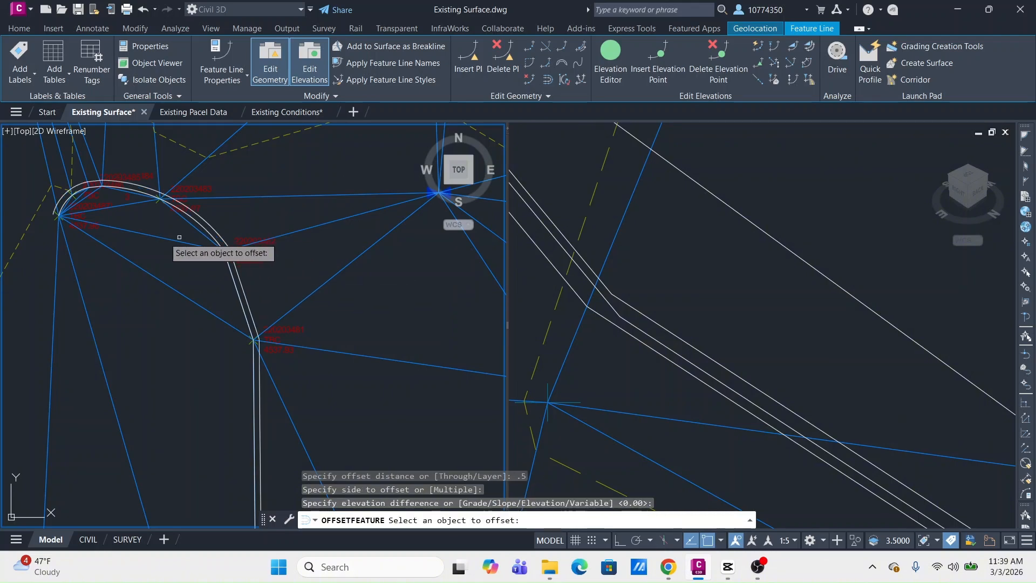
{"action": "key", "text": "Escape"}
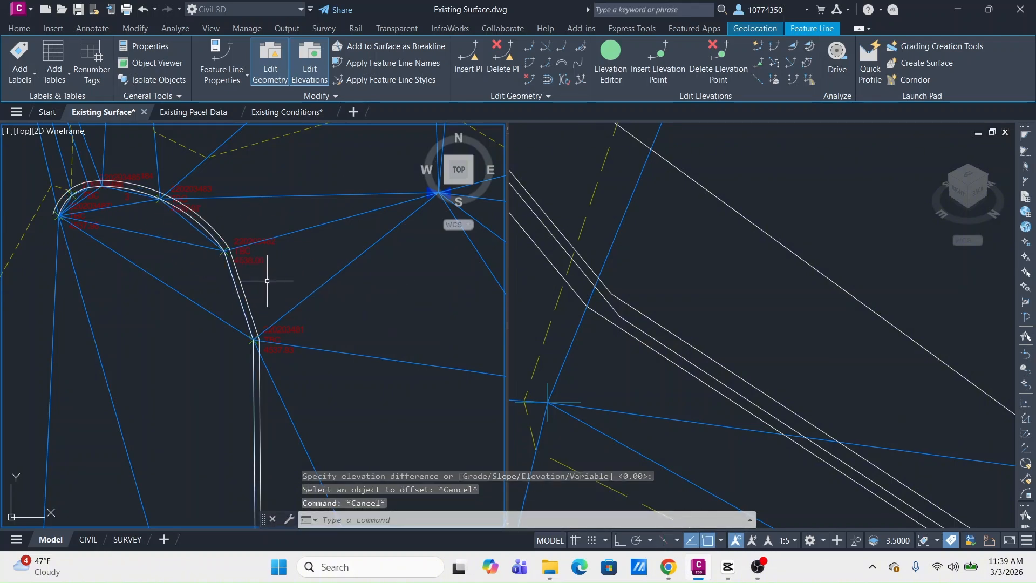
Offset the new outer line of the round-ended curb by 2/12 toward the east with an elevation difference of -.5.
{"action": "scroll", "coordinate": [267, 281], "scroll_direction": "up", "scroll_amount": 3}
{"action": "left_click", "coordinate": [243, 278]}
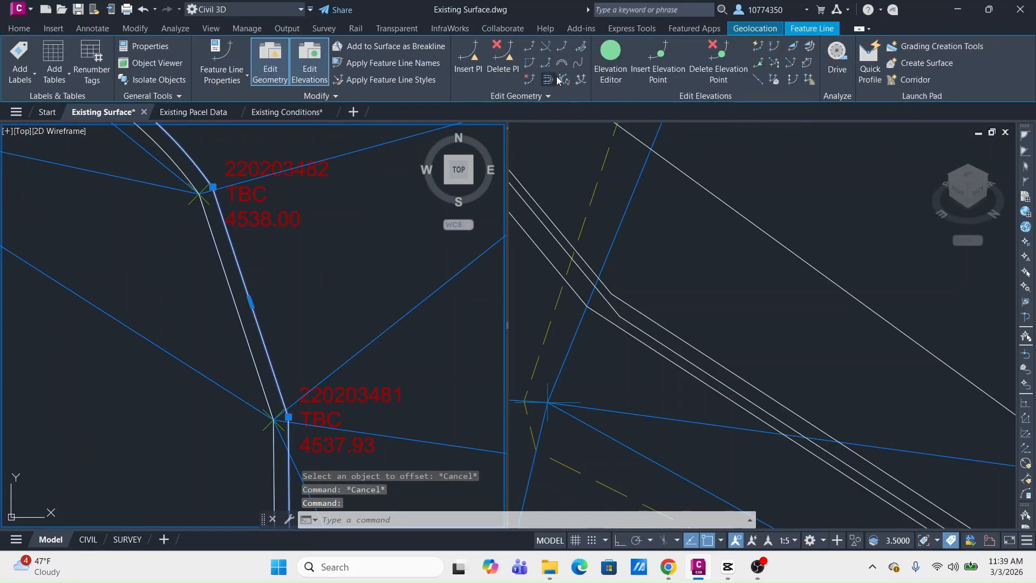
{"action": "left_click", "coordinate": [548, 80]}
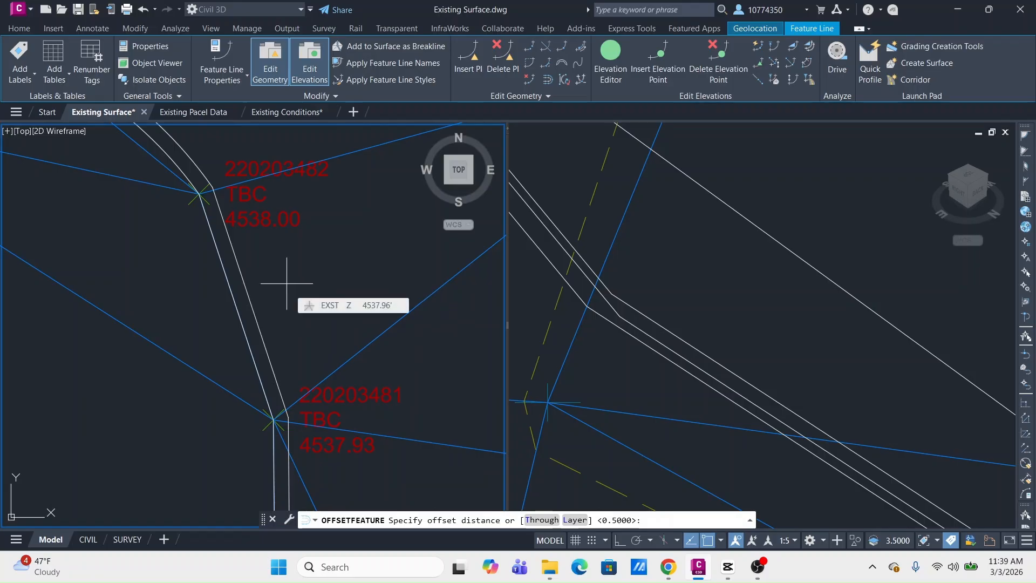
{"action": "type", "text": "2"}
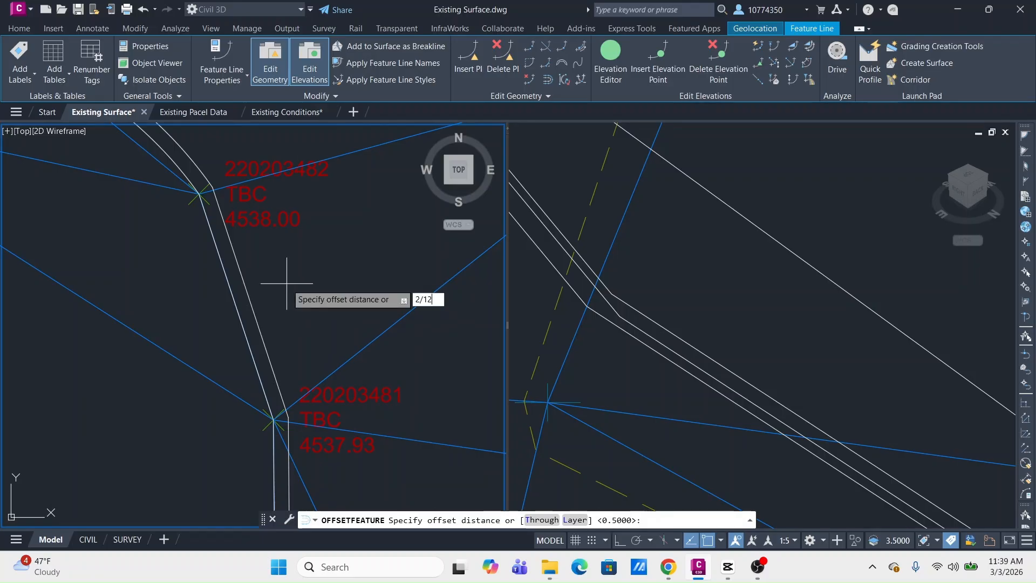
{"action": "type", "text": "/12"}
{"action": "key", "text": "Return"}
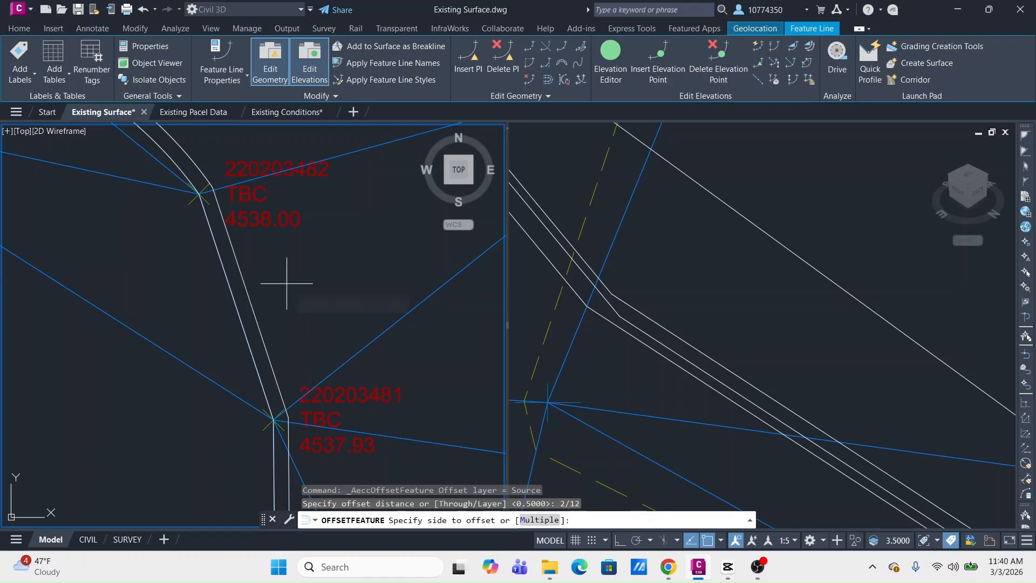
{"action": "left_click", "coordinate": [291, 280]}
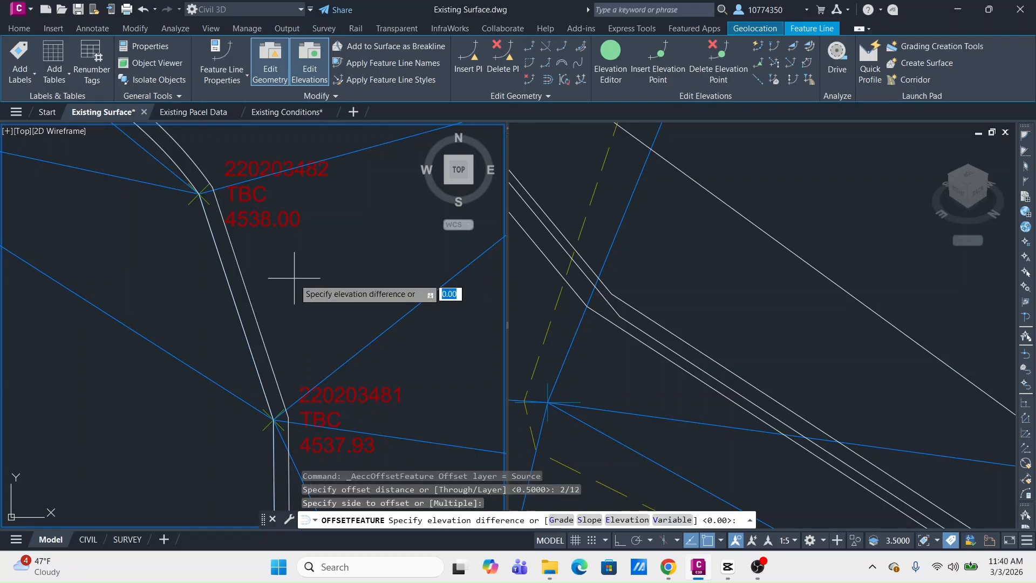
{"action": "type", "text": "-.5"}
{"action": "key", "text": "Return"}
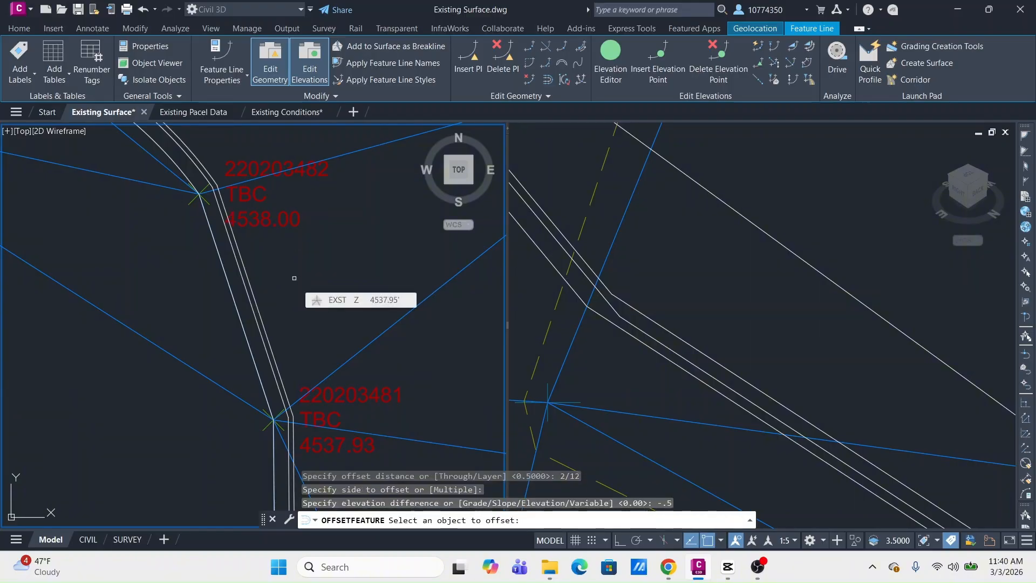
{"action": "key", "text": "Escape"}
{"action": "key", "text": "Escape"}
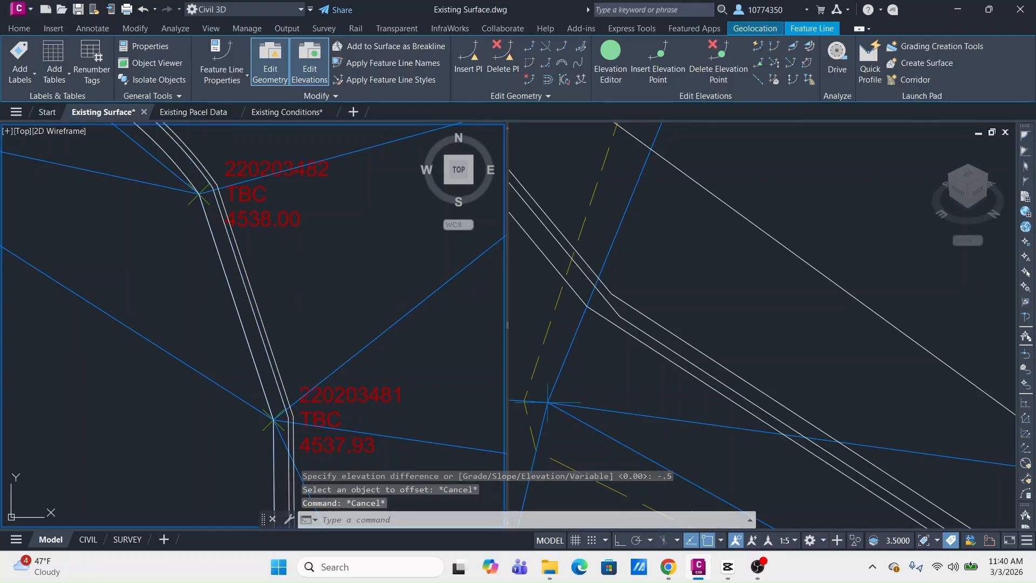
{"action": "key", "text": "Escape"}
{"action": "key", "text": "Escape"}
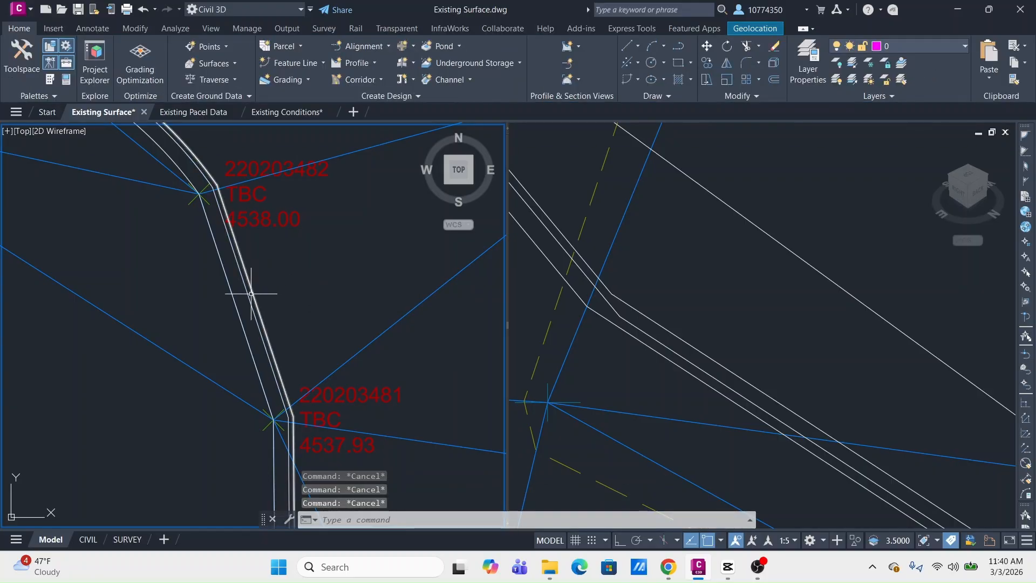
Offset the middle line of the round-ended curb by 1.5 toward the east with an elevation difference of -.34375.
{"action": "left_click", "coordinate": [250, 294]}
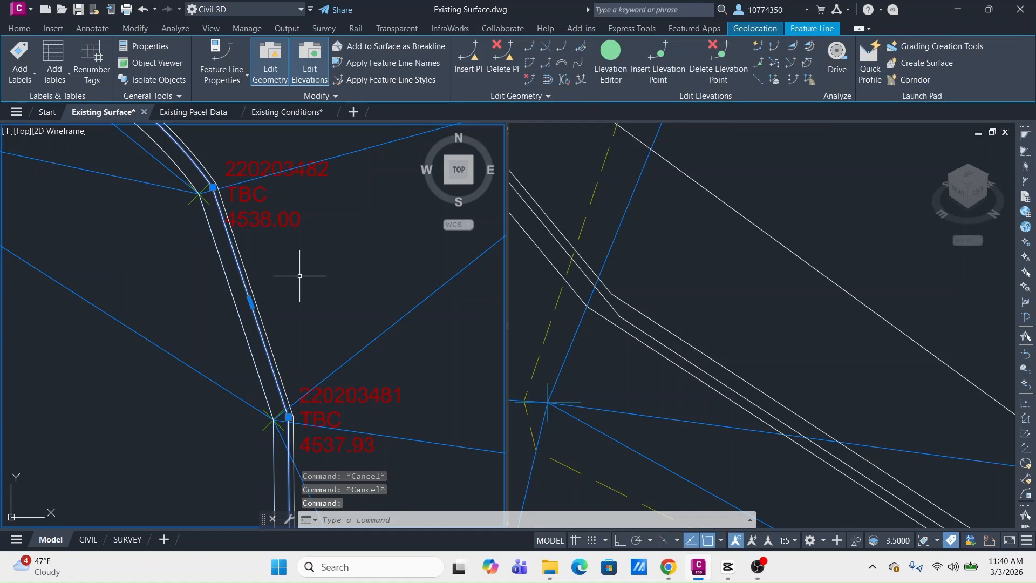
{"action": "left_click", "coordinate": [562, 80]}
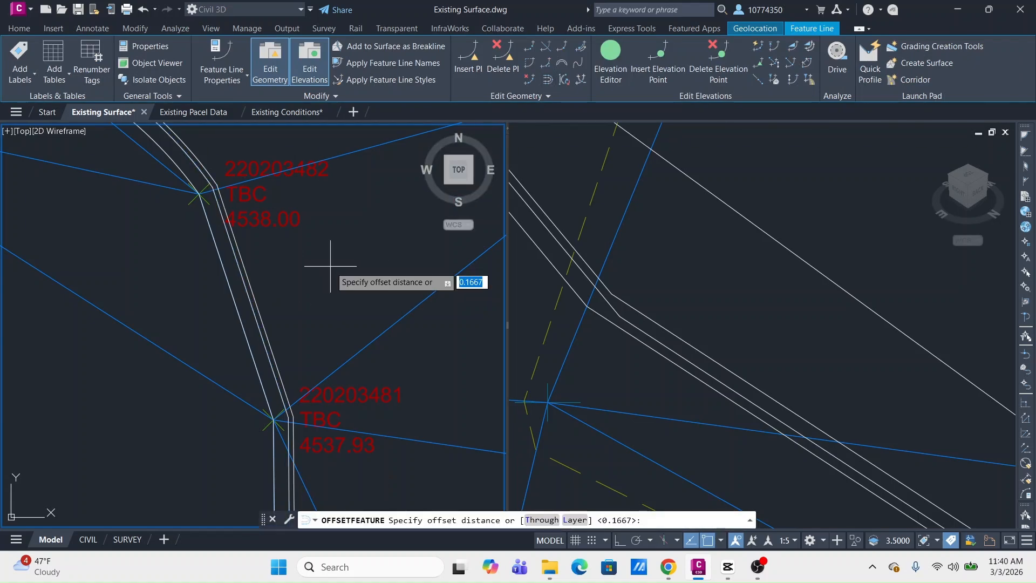
{"action": "type", "text": "1.5"}
{"action": "key", "text": "Return"}
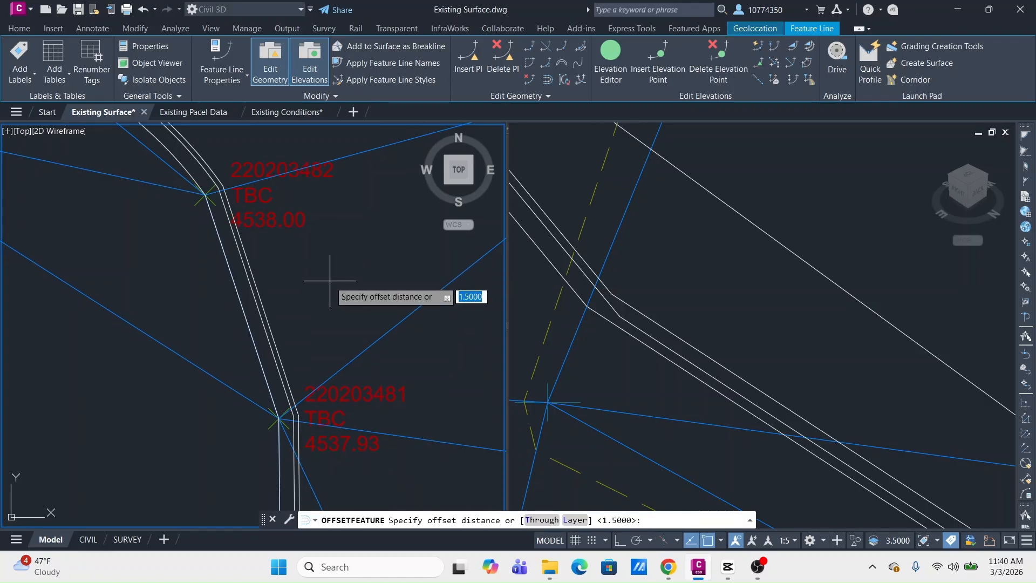
{"action": "key", "text": "Return"}
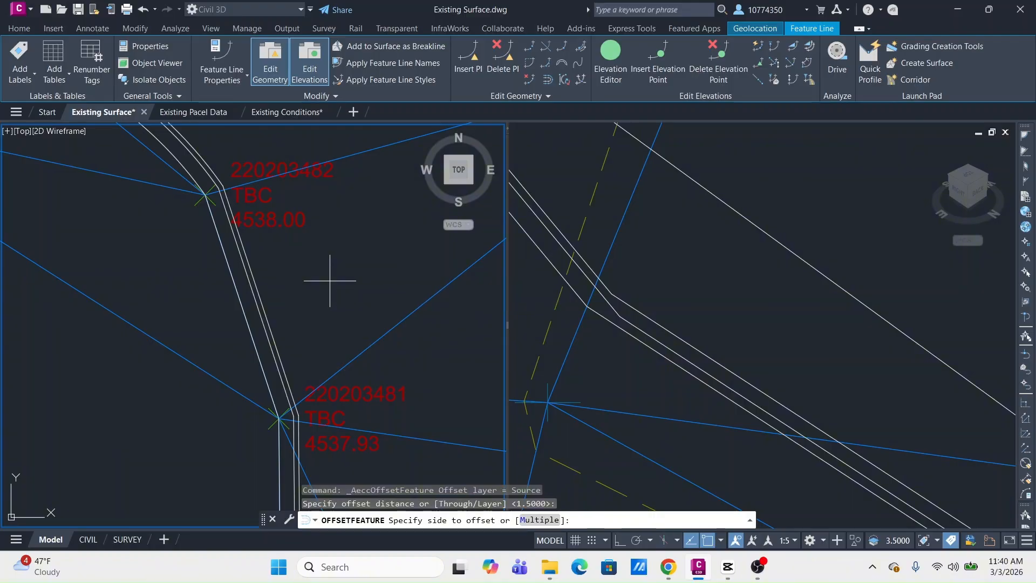
{"action": "left_click", "coordinate": [330, 281]}
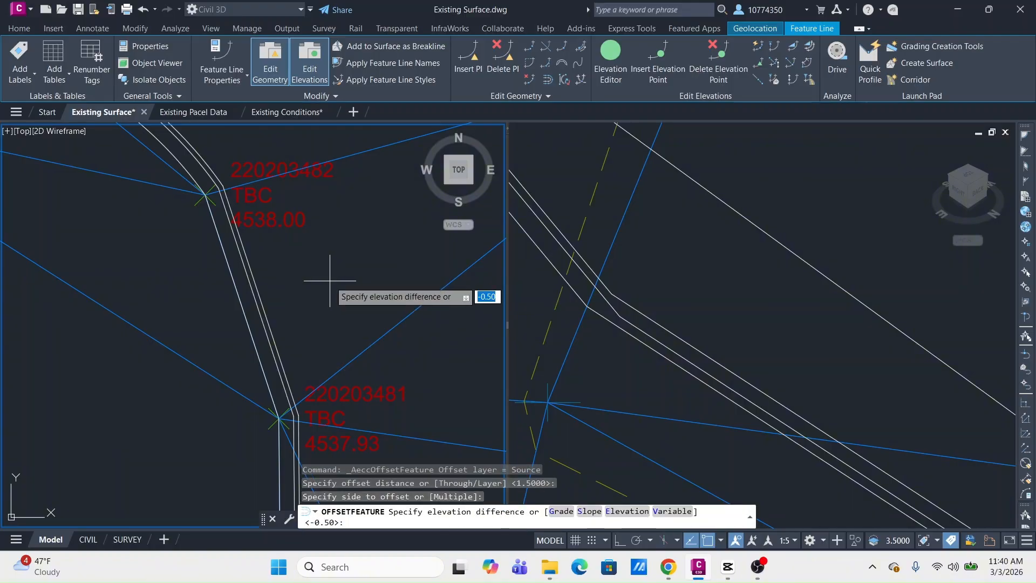
{"action": "type", "text": "-"}
{"action": "type", "text": ".34375"}
{"action": "key", "text": "Return"}
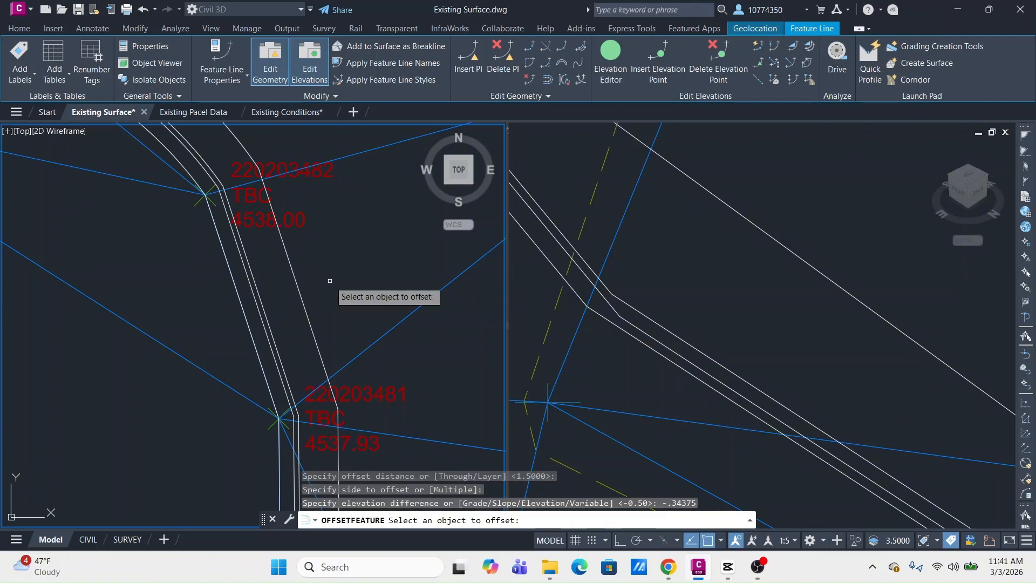
{"action": "scroll", "coordinate": [329, 280], "scroll_direction": "down", "scroll_amount": 6}
{"action": "middle_click_drag", "start_coordinate": [336, 273], "coordinate": [274, 300]}
{"action": "key", "text": "Escape"}
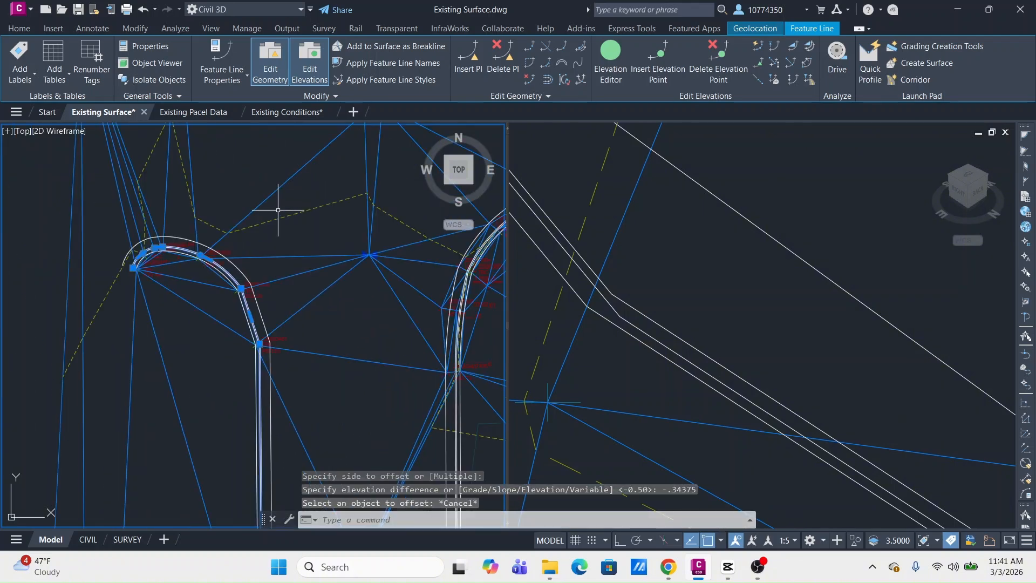
Examine the offset curb lines in plan view, from the northern corner curves down the west side to the stepped curb corner.
{"action": "middle_click_drag", "start_coordinate": [286, 178], "coordinate": [236, 401]}
{"action": "scroll", "coordinate": [248, 374], "scroll_direction": "up", "scroll_amount": 4}
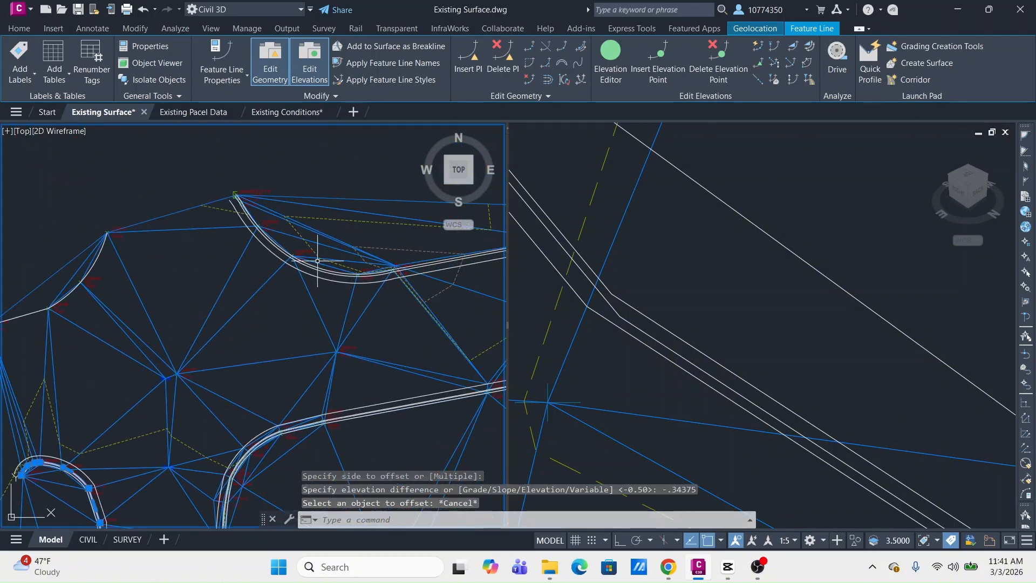
{"action": "scroll", "coordinate": [312, 280], "scroll_direction": "up", "scroll_amount": 2}
{"action": "left_click", "coordinate": [321, 257]}
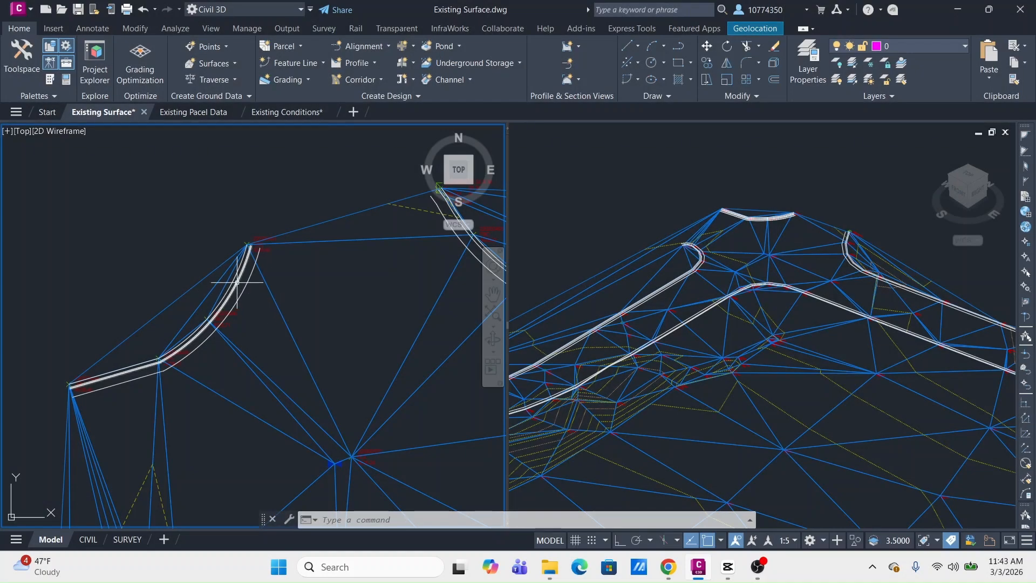
{"action": "middle_click_drag", "start_coordinate": [237, 283], "coordinate": [74, 309]}
{"action": "scroll", "coordinate": [282, 308], "scroll_direction": "down", "scroll_amount": 2}
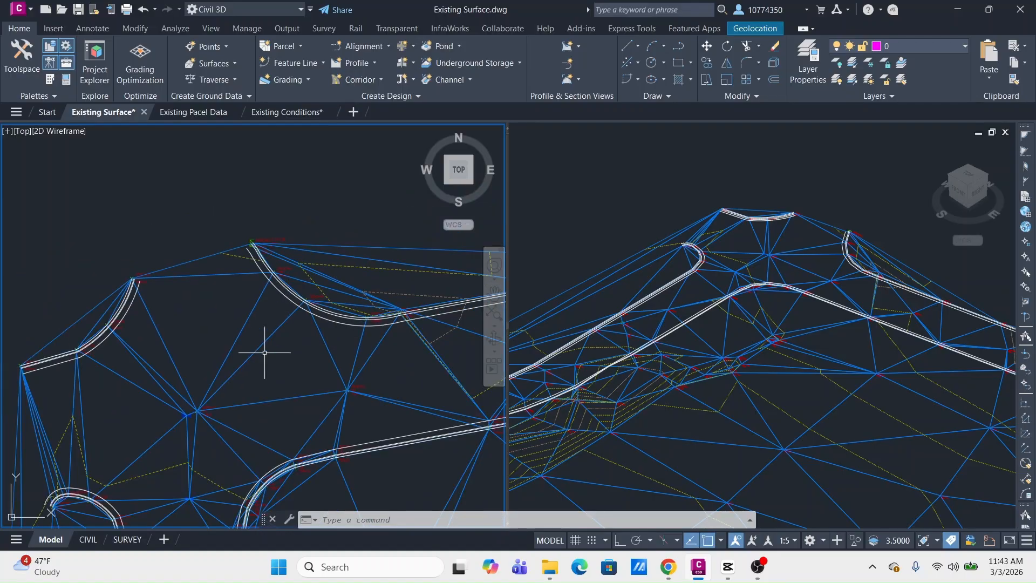
{"action": "middle_click_drag", "start_coordinate": [224, 406], "coordinate": [280, 260]}
{"action": "scroll", "coordinate": [280, 260], "scroll_direction": "down", "scroll_amount": 4}
{"action": "middle_click_drag", "start_coordinate": [281, 413], "coordinate": [302, 266]}
{"action": "middle_click_drag", "start_coordinate": [342, 423], "coordinate": [324, 241]}
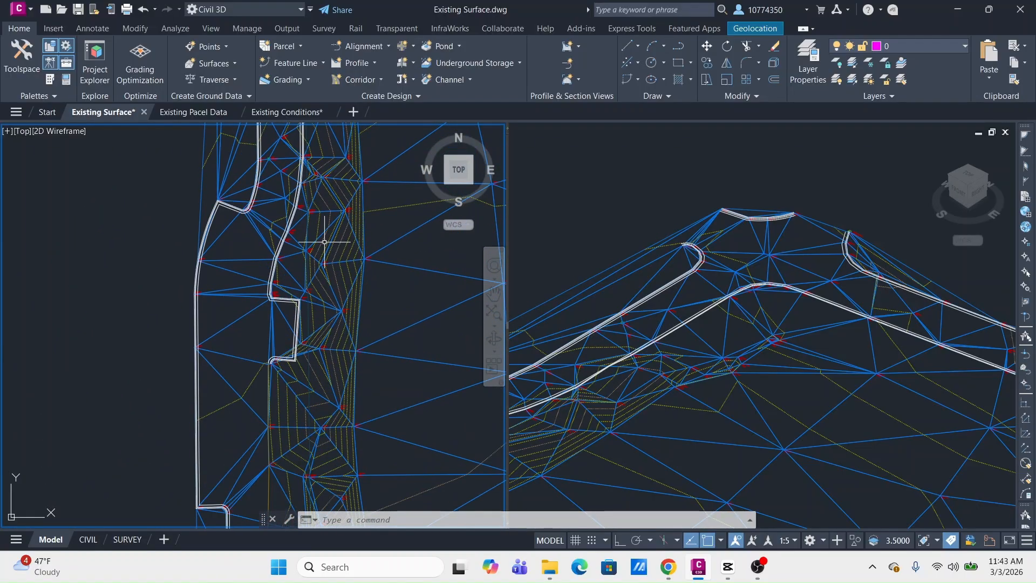
{"action": "middle_click_drag", "start_coordinate": [296, 350], "coordinate": [306, 294]}
{"action": "scroll", "coordinate": [283, 248], "scroll_direction": "up", "scroll_amount": 9}
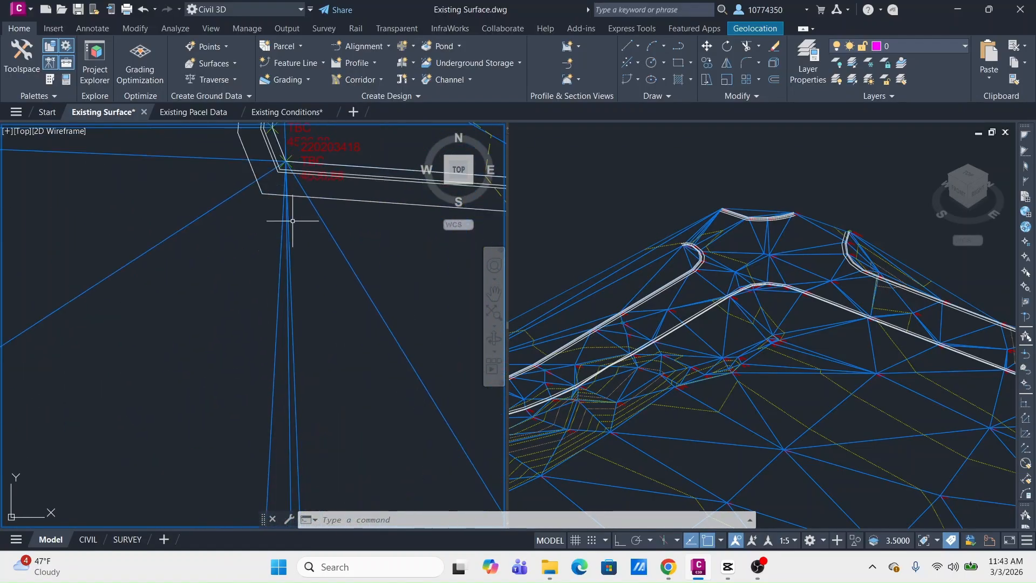
{"action": "middle_click_drag", "start_coordinate": [298, 212], "coordinate": [244, 334]}
{"action": "scroll", "coordinate": [244, 333], "scroll_direction": "down", "scroll_amount": 1}
Set the isometric viewport to the NE Isometric view and bring the surface with its curb lines into close view.
{"action": "left_click", "coordinate": [704, 259]}
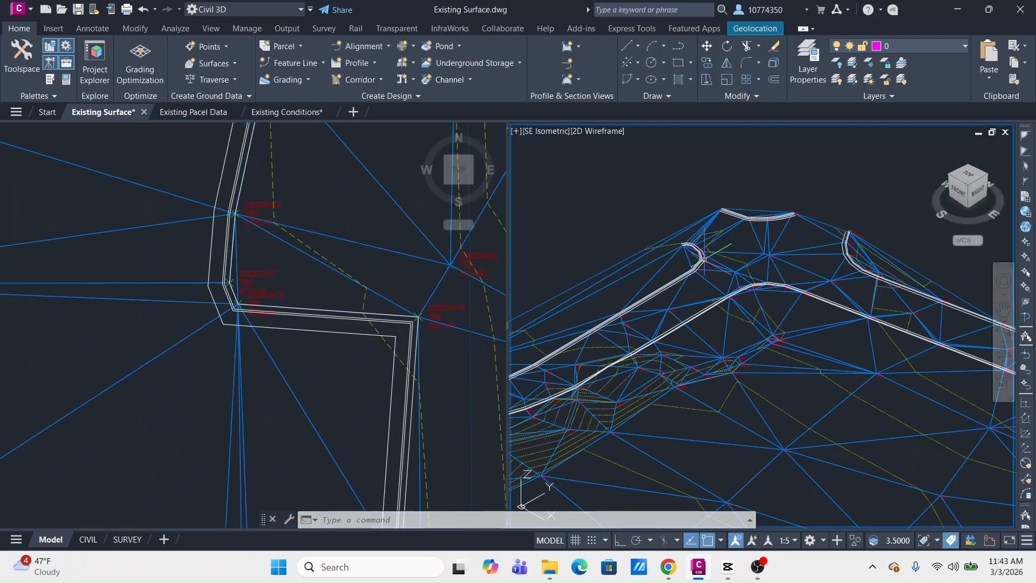
{"action": "left_click", "coordinate": [554, 133]}
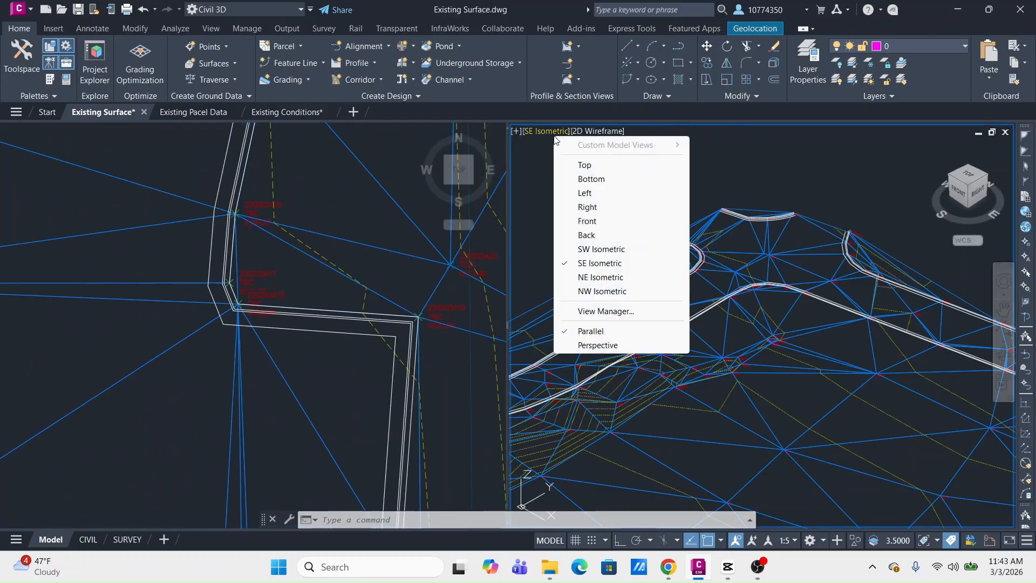
{"action": "left_click", "coordinate": [622, 281]}
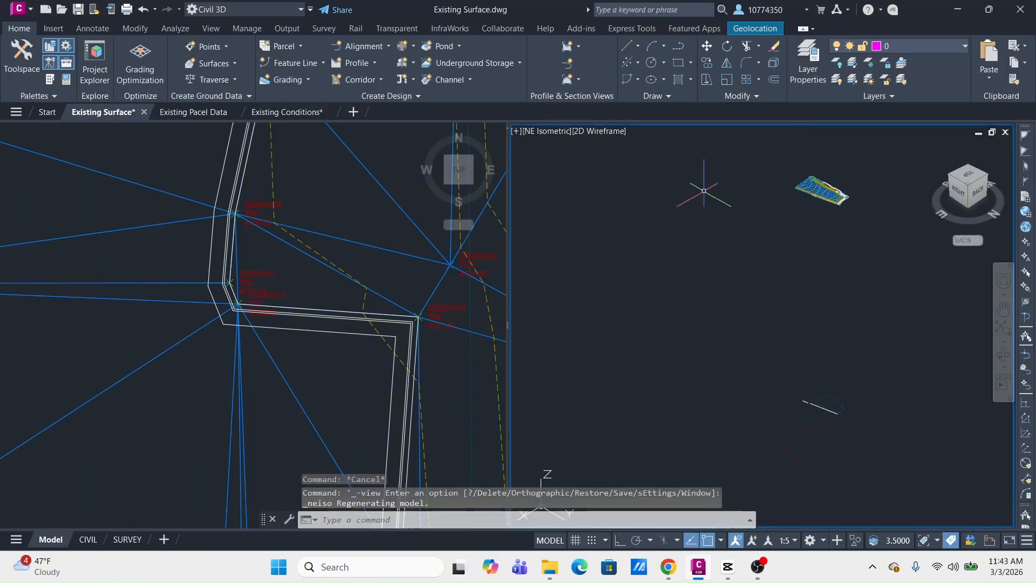
{"action": "scroll", "coordinate": [825, 189], "scroll_direction": "up", "scroll_amount": 10}
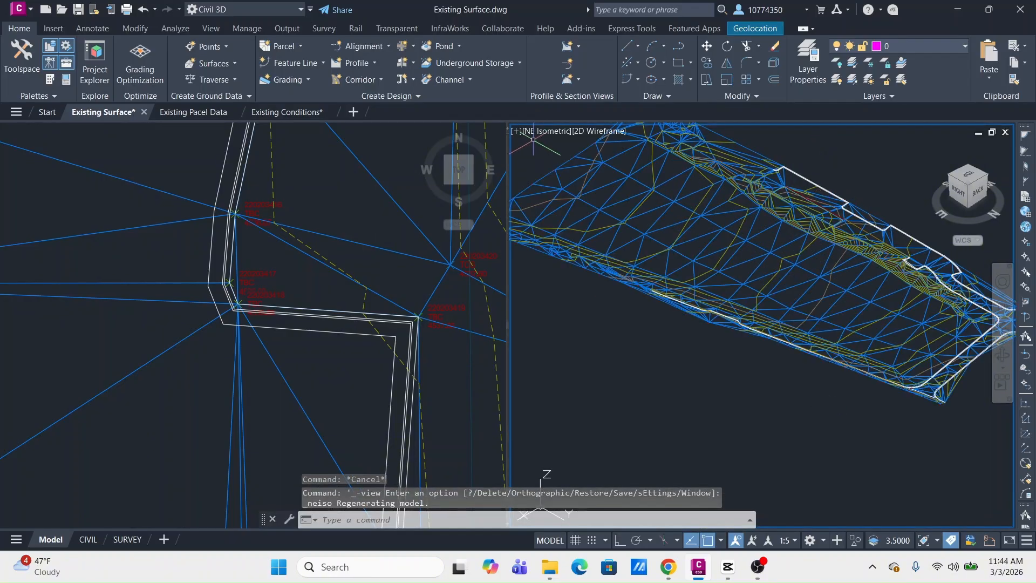
Set the isometric viewport to the NW Isometric view and examine the offset curb lines around the stepped curb corner.
{"action": "left_click", "coordinate": [549, 131]}
{"action": "left_click", "coordinate": [597, 291]}
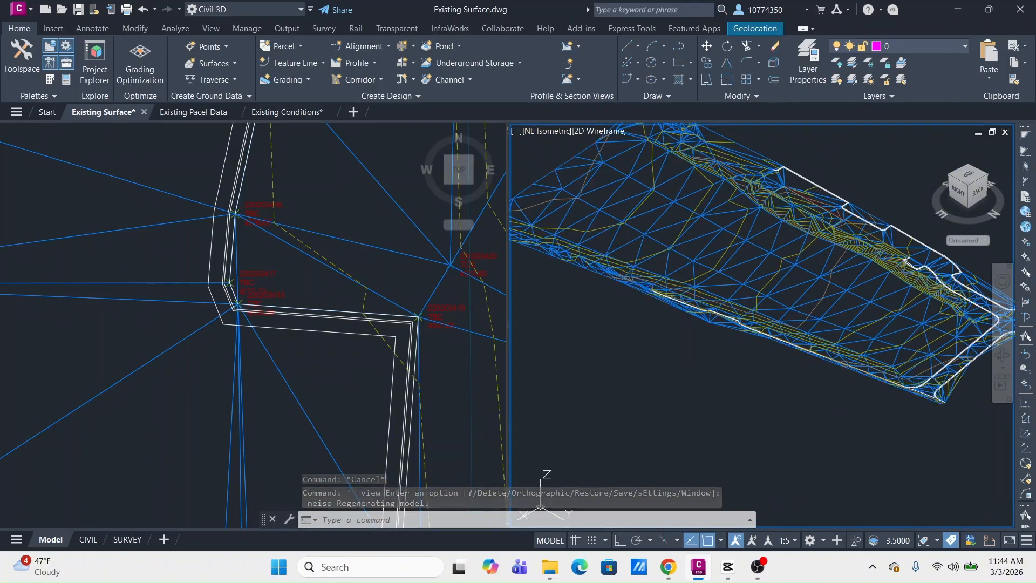
{"action": "scroll", "coordinate": [831, 263], "scroll_direction": "up", "scroll_amount": 10}
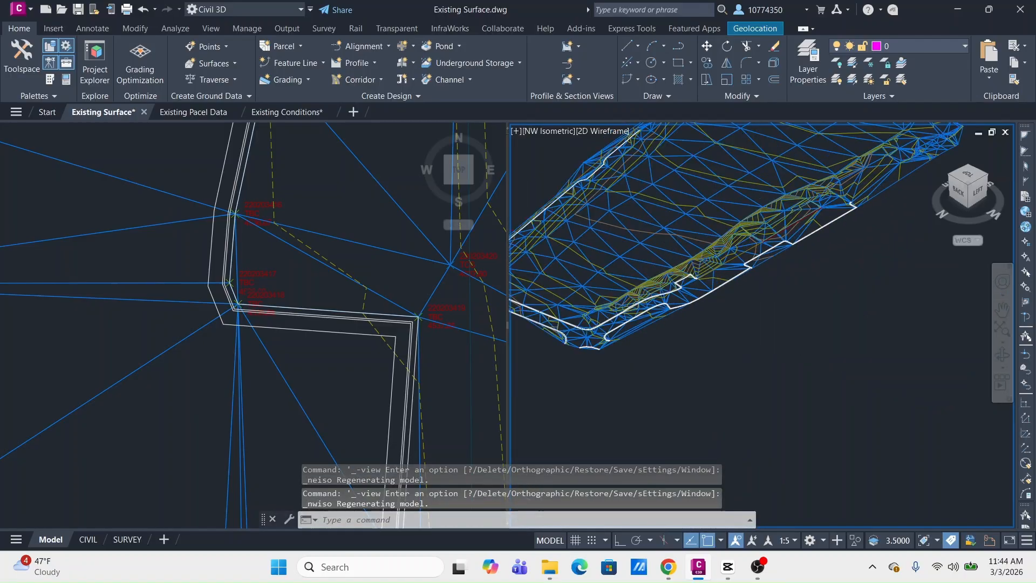
{"action": "middle_click_drag", "start_coordinate": [581, 274], "coordinate": [764, 260]}
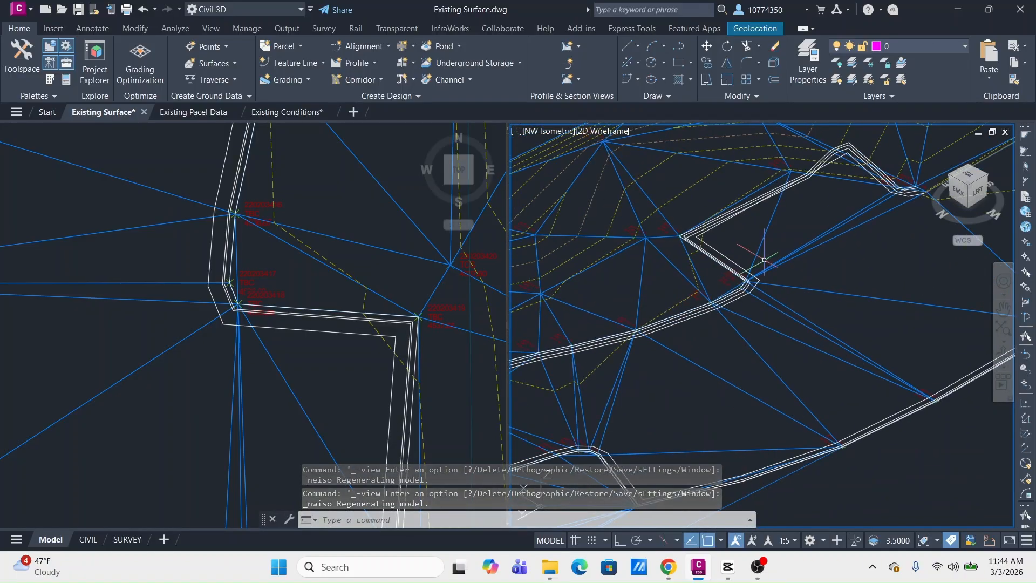
{"action": "scroll", "coordinate": [784, 192], "scroll_direction": "up", "scroll_amount": 2}
{"action": "scroll", "coordinate": [793, 188], "scroll_direction": "up", "scroll_amount": 2}
{"action": "middle_click_drag", "start_coordinate": [835, 175], "coordinate": [690, 280]}
{"action": "scroll", "coordinate": [691, 279], "scroll_direction": "down", "scroll_amount": 2}
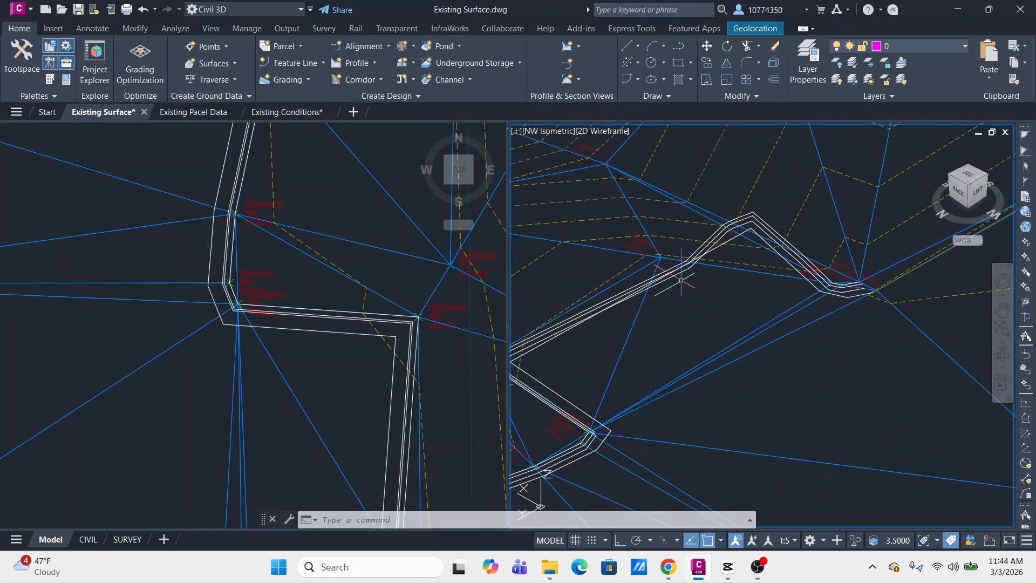
Open the Elevation Editor for the original top-of-curb feature line, the outermost eastern line along the stepped curb.
{"action": "left_click", "coordinate": [309, 361]}
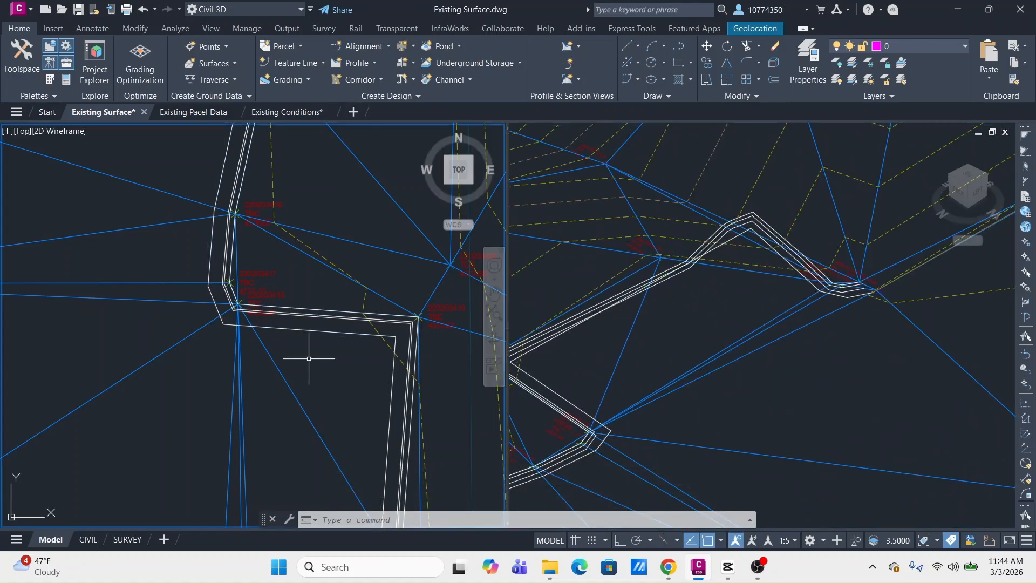
{"action": "middle_click_drag", "start_coordinate": [375, 397], "coordinate": [324, 294]}
{"action": "scroll", "coordinate": [324, 298], "scroll_direction": "down", "scroll_amount": 2}
{"action": "scroll", "coordinate": [351, 377], "scroll_direction": "up", "scroll_amount": 3}
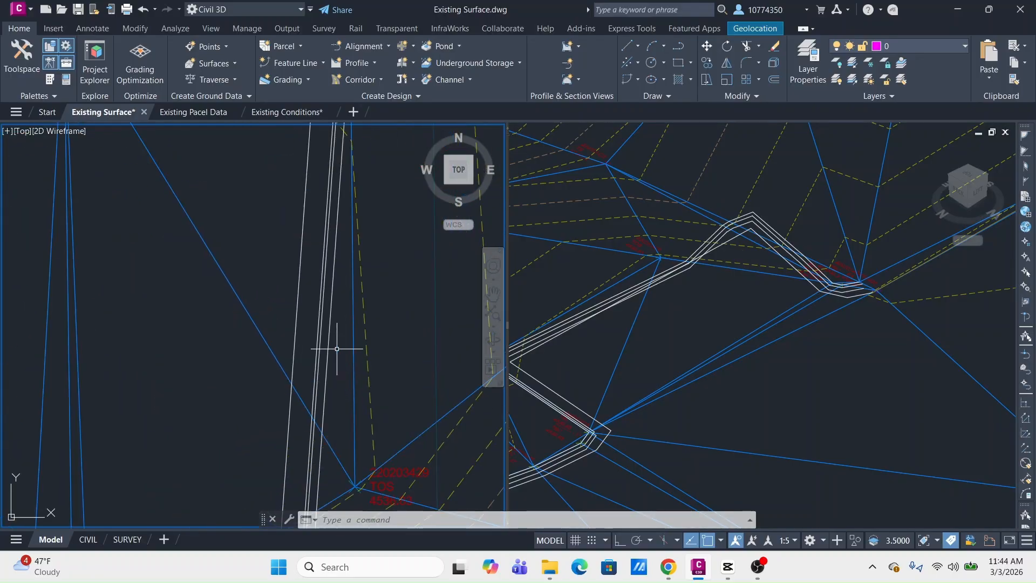
{"action": "left_click", "coordinate": [329, 348]}
{"action": "scroll", "coordinate": [303, 323], "scroll_direction": "down", "scroll_amount": 3}
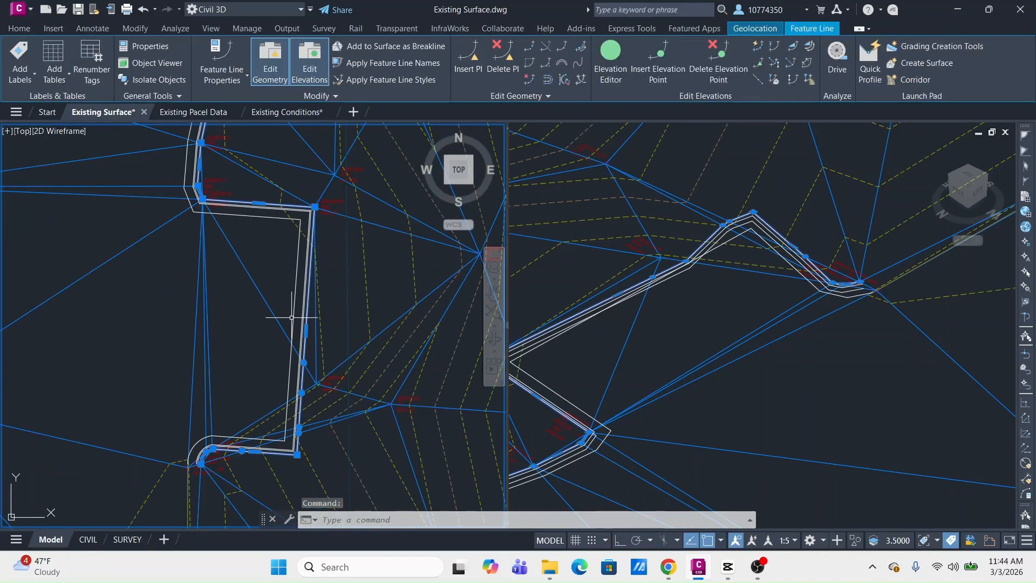
{"action": "left_click", "coordinate": [609, 54]}
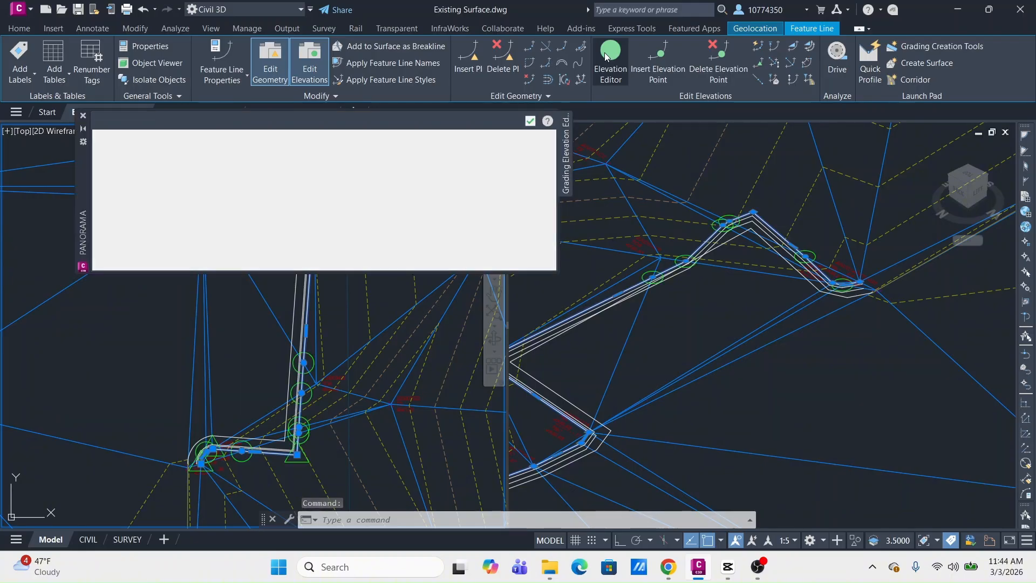
{"action": "scroll", "coordinate": [163, 185], "scroll_direction": "up", "scroll_amount": 10}
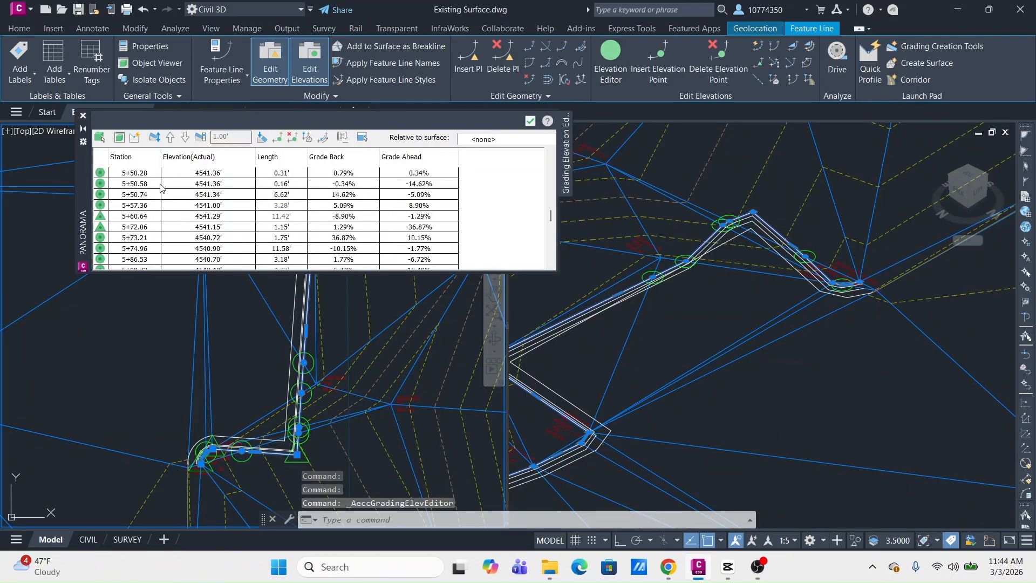
{"action": "scroll", "coordinate": [518, 210], "scroll_direction": "up", "scroll_amount": 5}
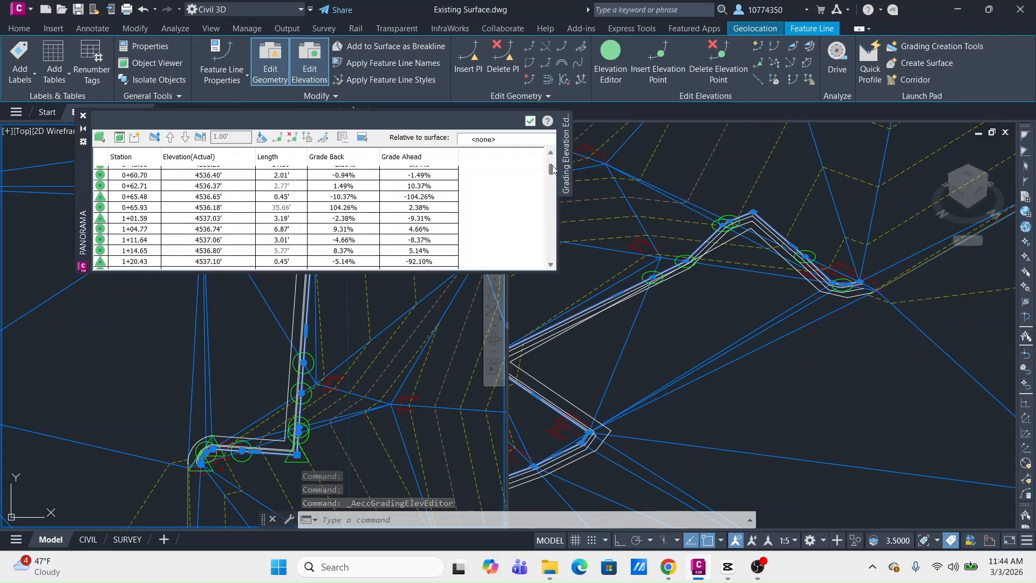
Delete the intermediate elevation points from the whole top-of-curb line, station 0+00.00 through 10+79.59, and finish the elevation edit.
{"action": "left_click", "coordinate": [138, 173]}
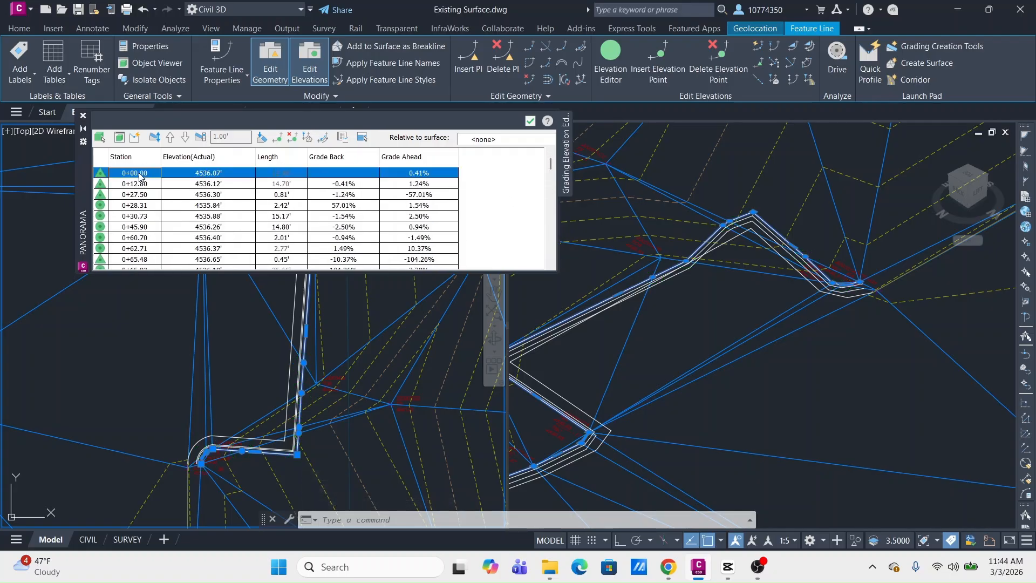
{"action": "scroll", "coordinate": [140, 178], "scroll_direction": "down", "scroll_amount": 15}
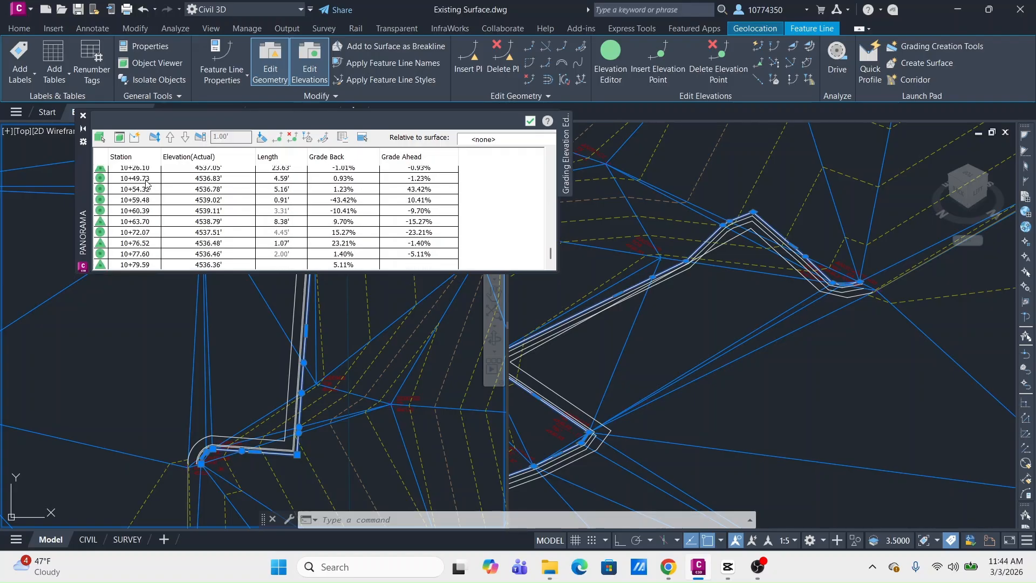
{"action": "left_click", "coordinate": [145, 264], "text": "shift"}
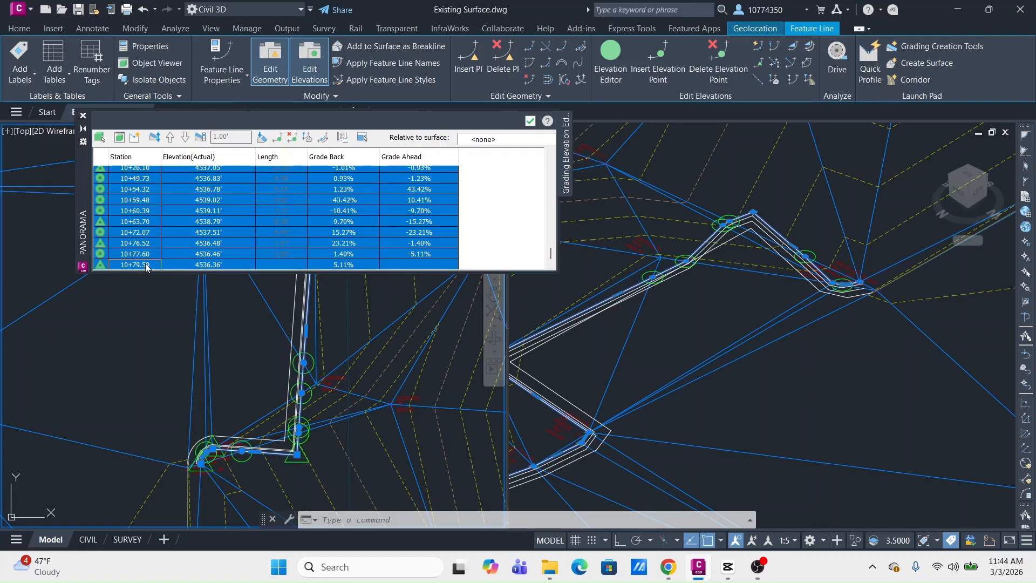
{"action": "left_click", "coordinate": [291, 137]}
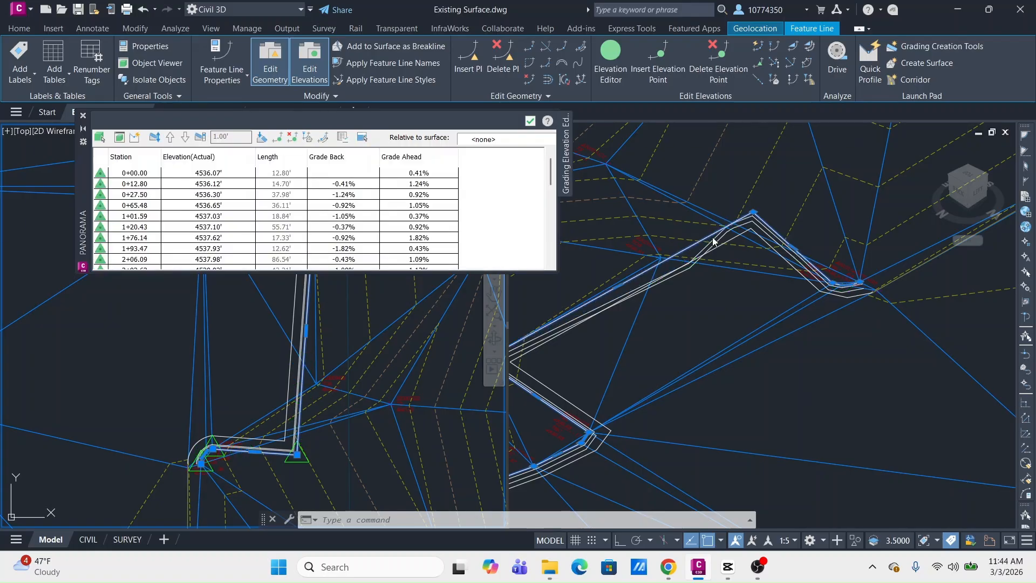
{"action": "left_click", "coordinate": [530, 121]}
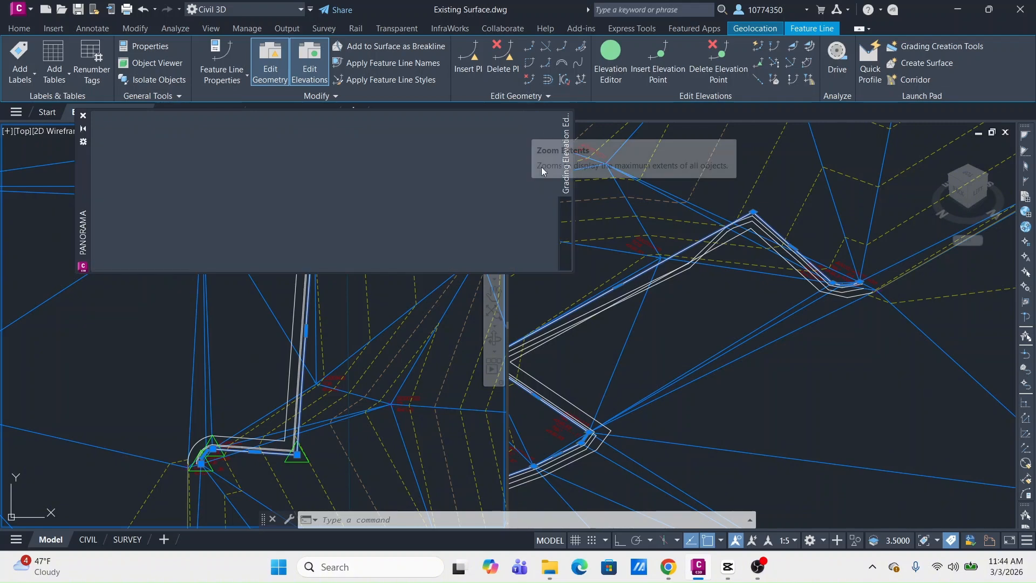
{"action": "key", "text": "Escape"}
{"action": "key", "text": "Escape"}
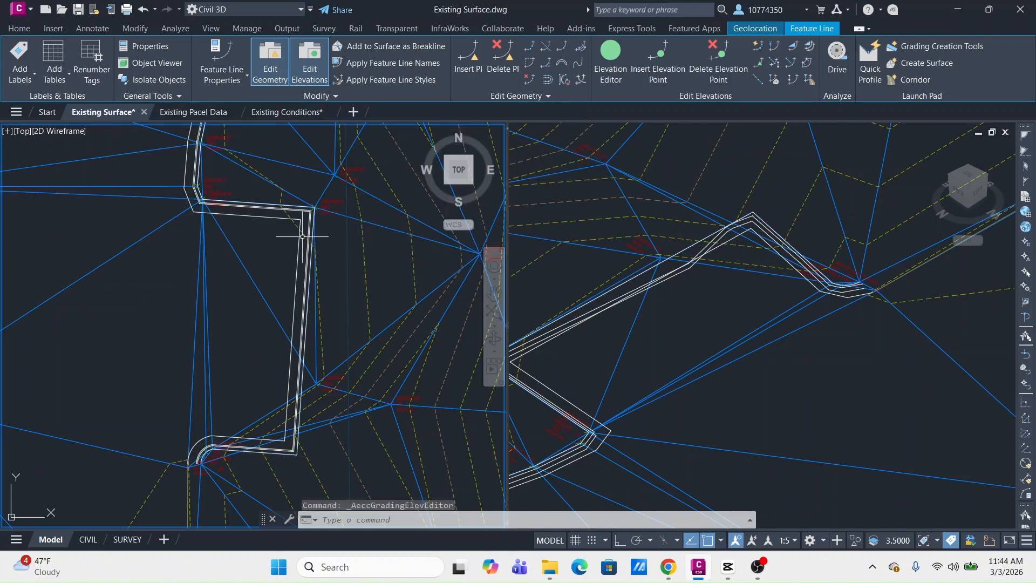
Select the stepped curb's offset line and examine its corner vertices against the surveyed TBC points in the isometric view.
{"action": "scroll", "coordinate": [307, 232], "scroll_direction": "up", "scroll_amount": 5}
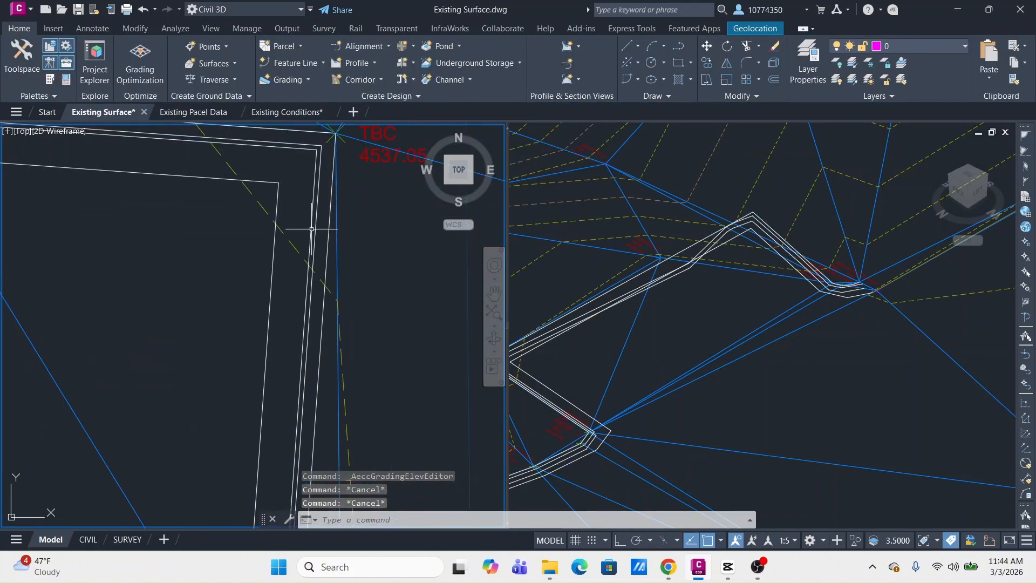
{"action": "left_click", "coordinate": [315, 223]}
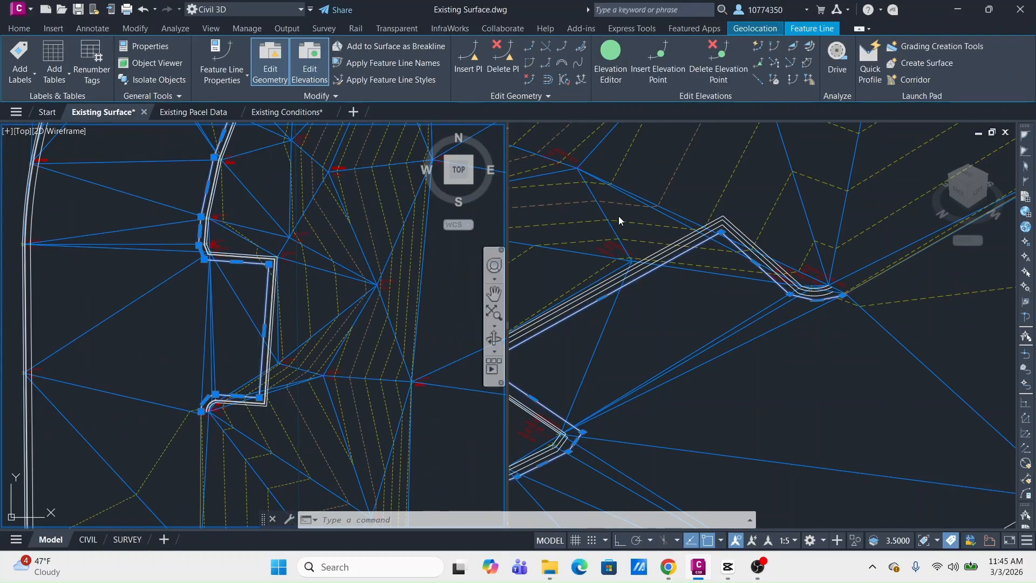
{"action": "left_click", "coordinate": [704, 268]}
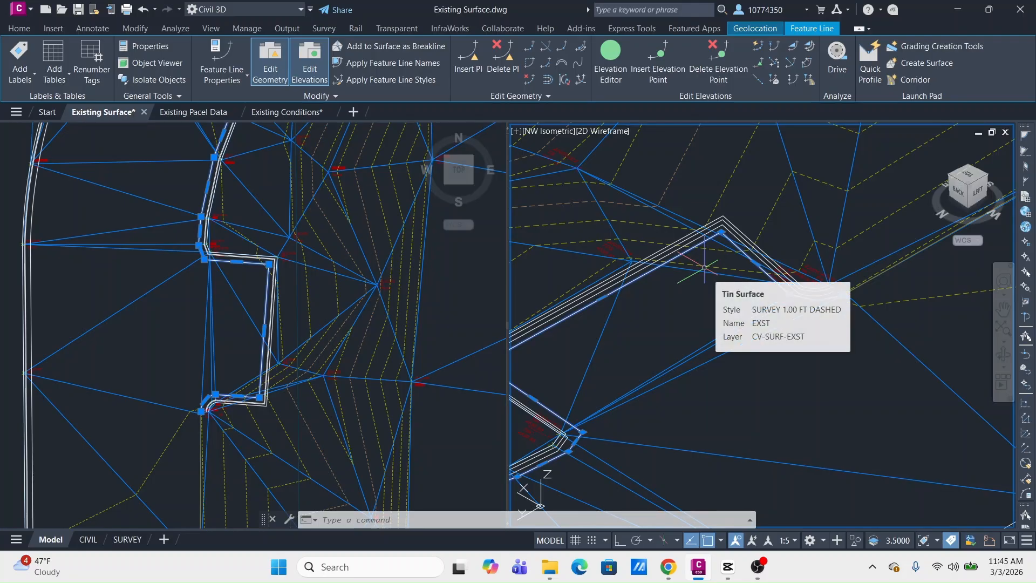
{"action": "middle_click_drag", "start_coordinate": [669, 327], "coordinate": [871, 230]}
{"action": "middle_click_drag", "start_coordinate": [805, 331], "coordinate": [809, 275]}
{"action": "scroll", "coordinate": [751, 306], "scroll_direction": "up", "scroll_amount": 5}
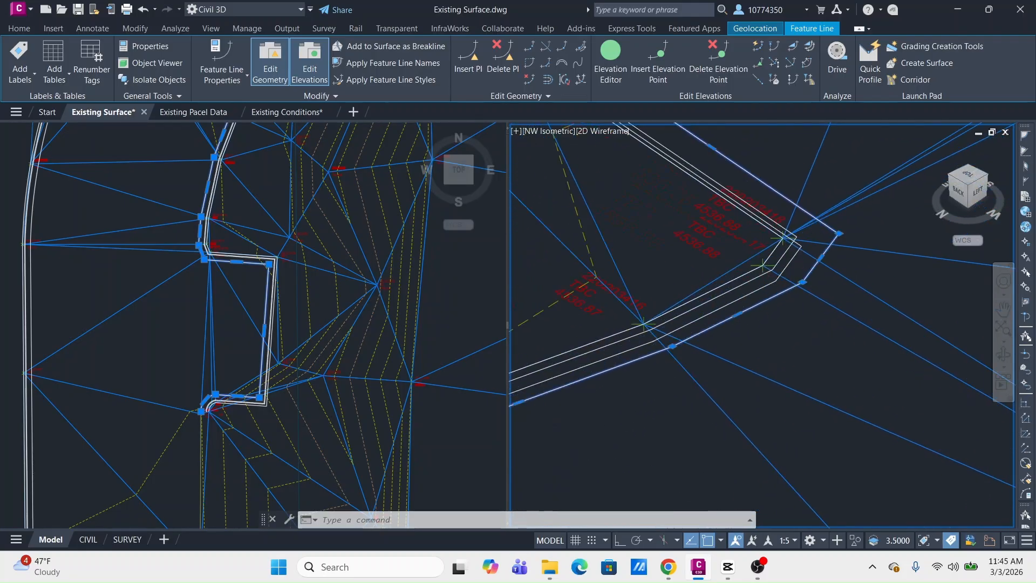
Use Quick Elevation Edit to set the westernmost curb line's corner vertex beside survey point 220203418 to elevation 4536.54.
{"action": "left_click", "coordinate": [288, 261]}
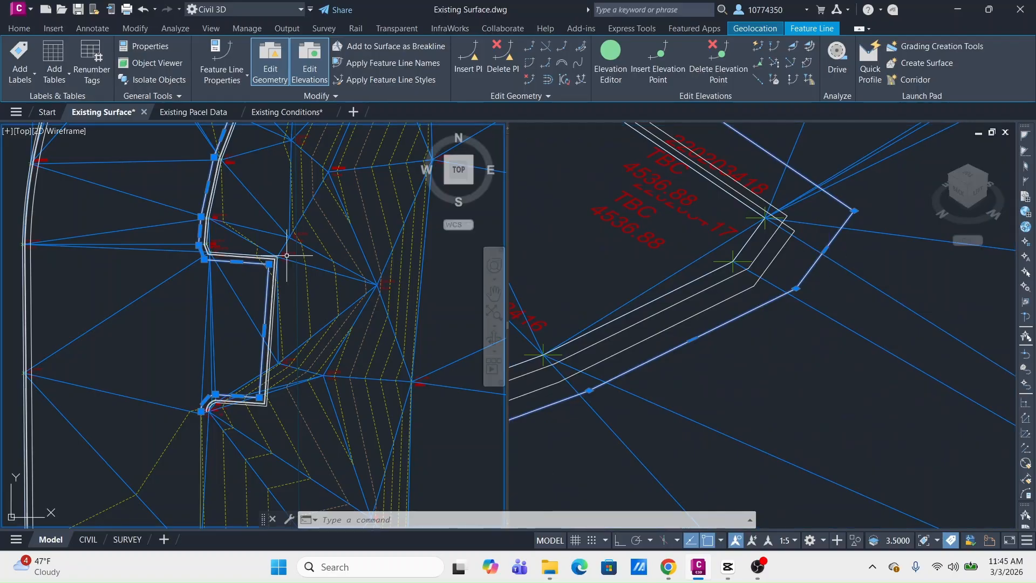
{"action": "scroll", "coordinate": [185, 273], "scroll_direction": "up", "scroll_amount": 8}
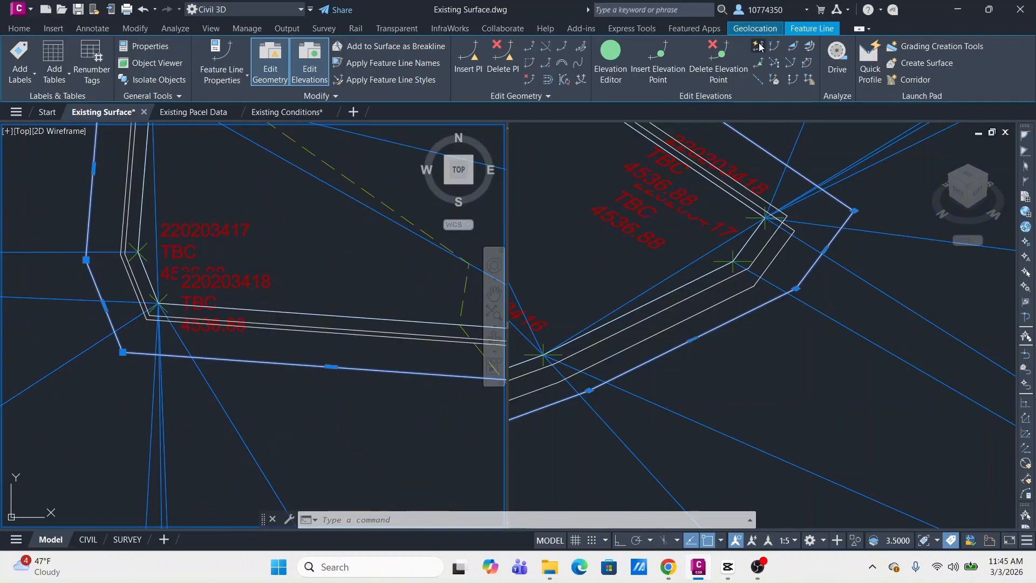
{"action": "key", "text": "Escape"}
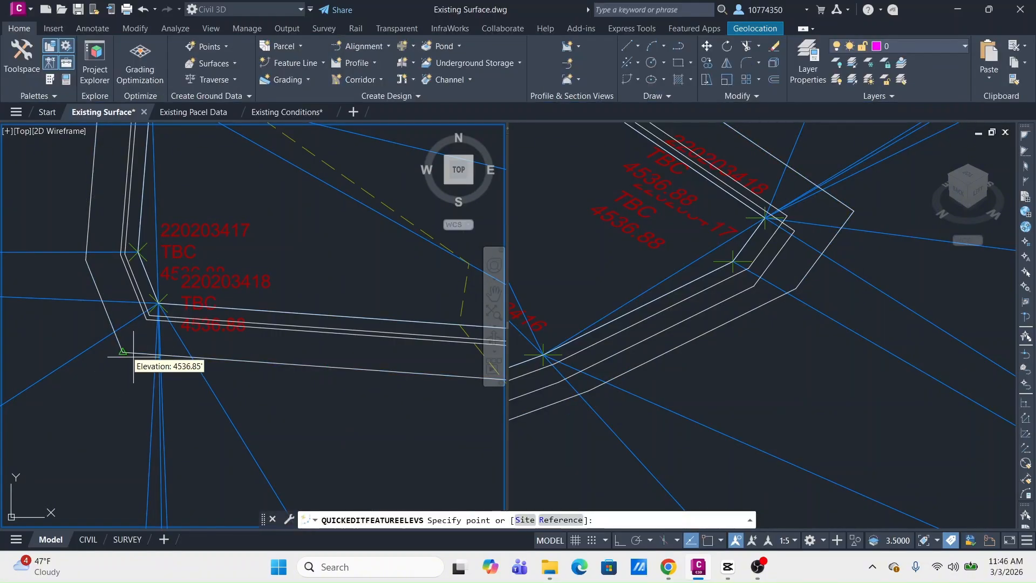
{"action": "scroll", "coordinate": [133, 357], "scroll_direction": "up", "scroll_amount": 2}
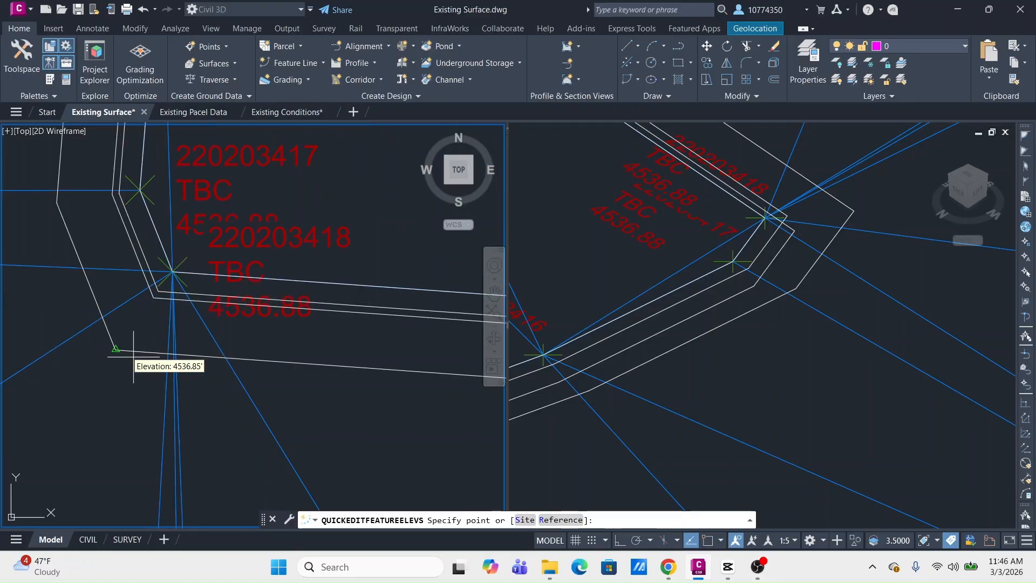
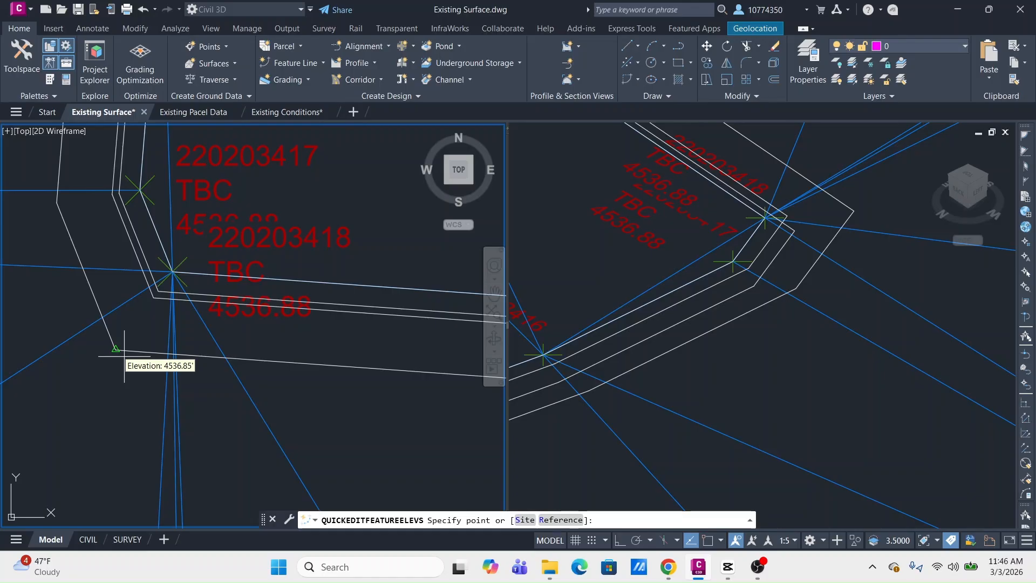
{"action": "left_click", "coordinate": [124, 356]}
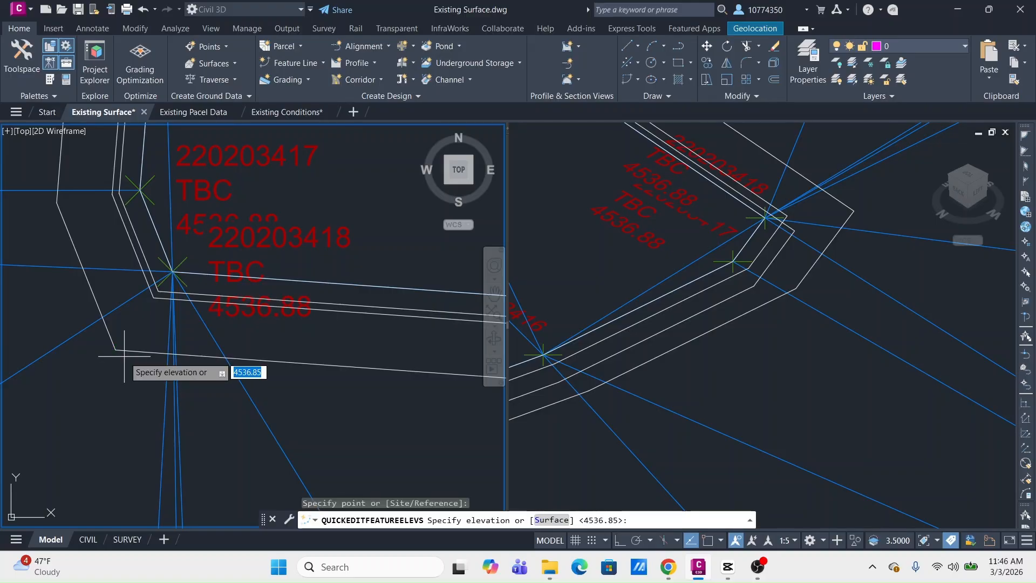
{"action": "key", "text": "Right"}
{"action": "key", "text": "Right"}
{"action": "key", "text": "Right"}
{"action": "key", "text": "Right"}
{"action": "key", "text": "Right"}
{"action": "key", "text": "Right"}
{"action": "key", "text": "Delete"}
{"action": "key", "text": "BackSpace"}
{"action": "type", "text": "54"}
{"action": "key", "text": "Return"}
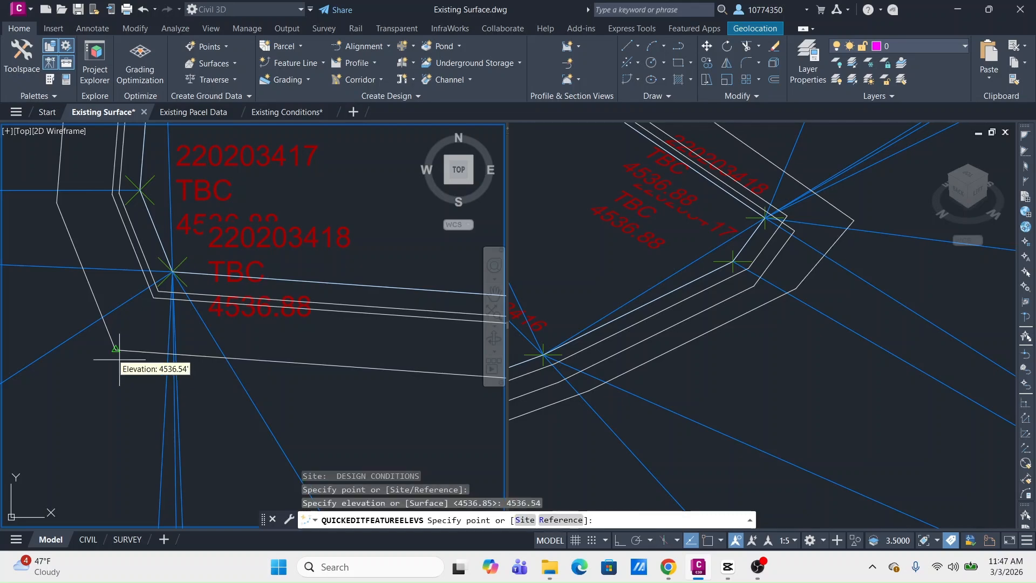
Set the westernmost curb line's vertex beside survey point 220203417 to elevation 4536.54.
{"action": "middle_click_drag", "start_coordinate": [80, 251], "coordinate": [170, 372]}
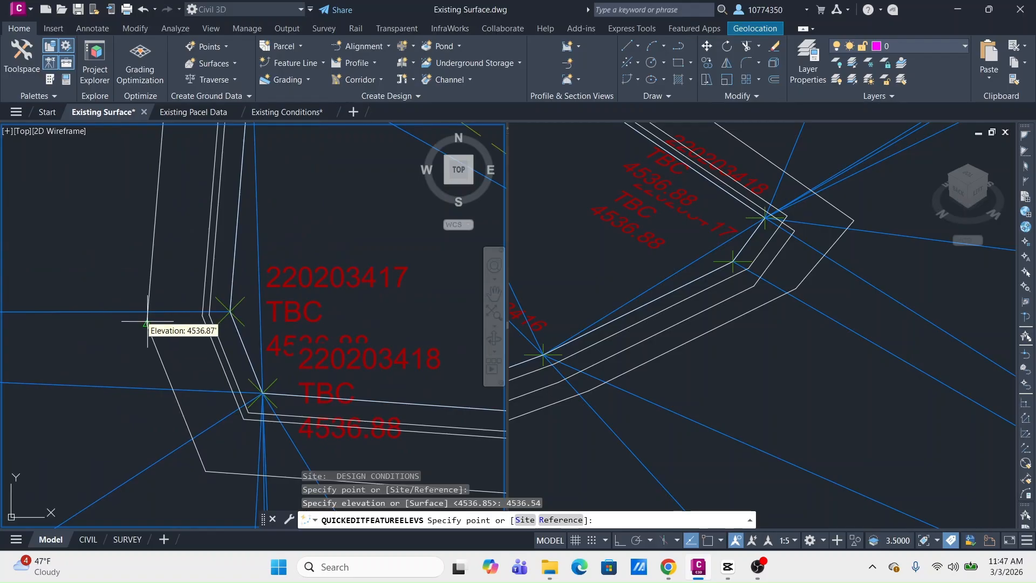
{"action": "left_click", "coordinate": [148, 321]}
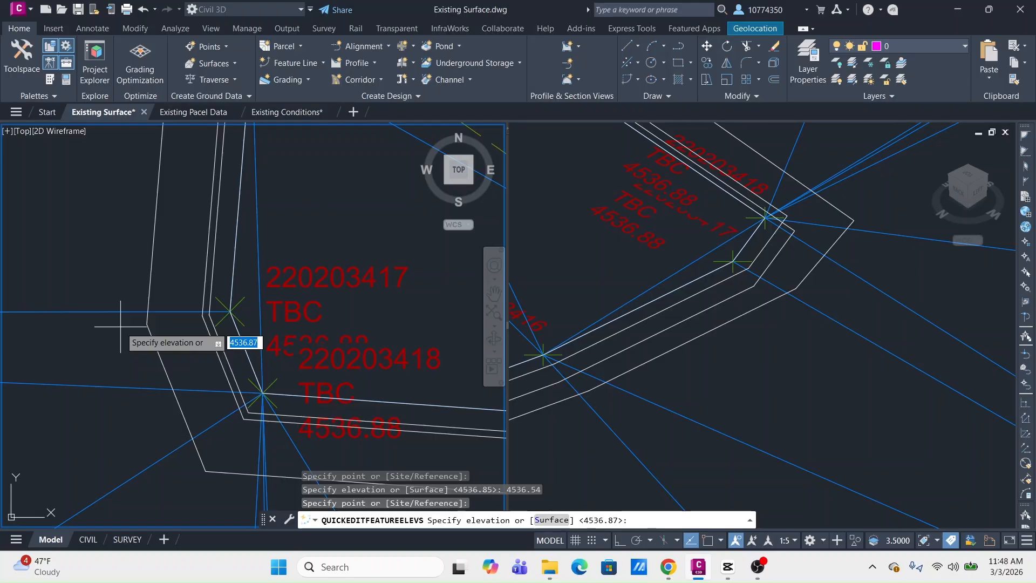
{"action": "key", "text": "Right"}
{"action": "key", "text": "BackSpace"}
{"action": "key", "text": "BackSpace"}
{"action": "type", "text": "54"}
{"action": "key", "text": "Return"}
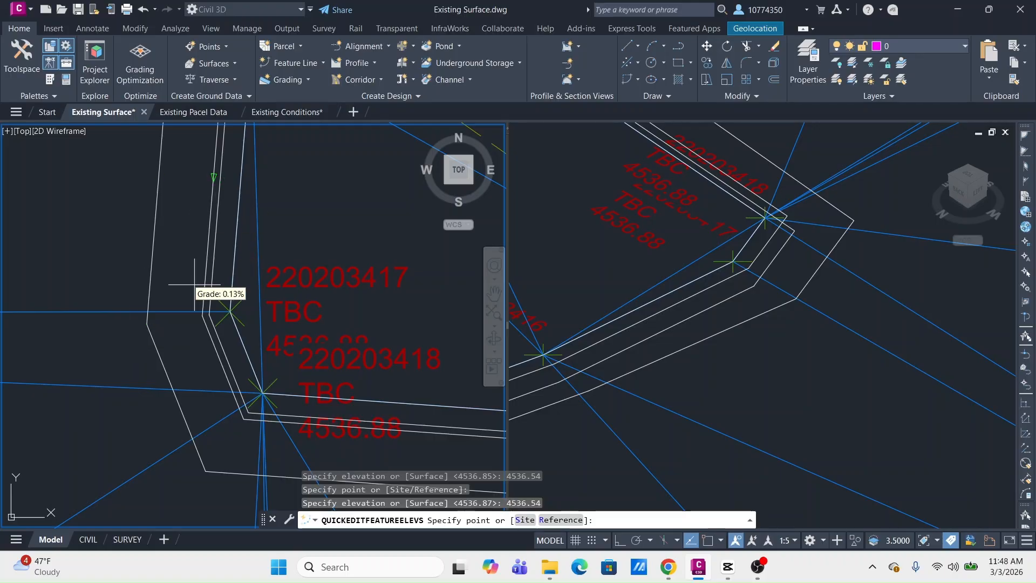
Open the elevation of the westernmost curb line's vertex beside survey point 220203416 for editing.
{"action": "scroll", "coordinate": [201, 271], "scroll_direction": "down", "scroll_amount": 5}
{"action": "middle_click_drag", "start_coordinate": [213, 210], "coordinate": [217, 324]}
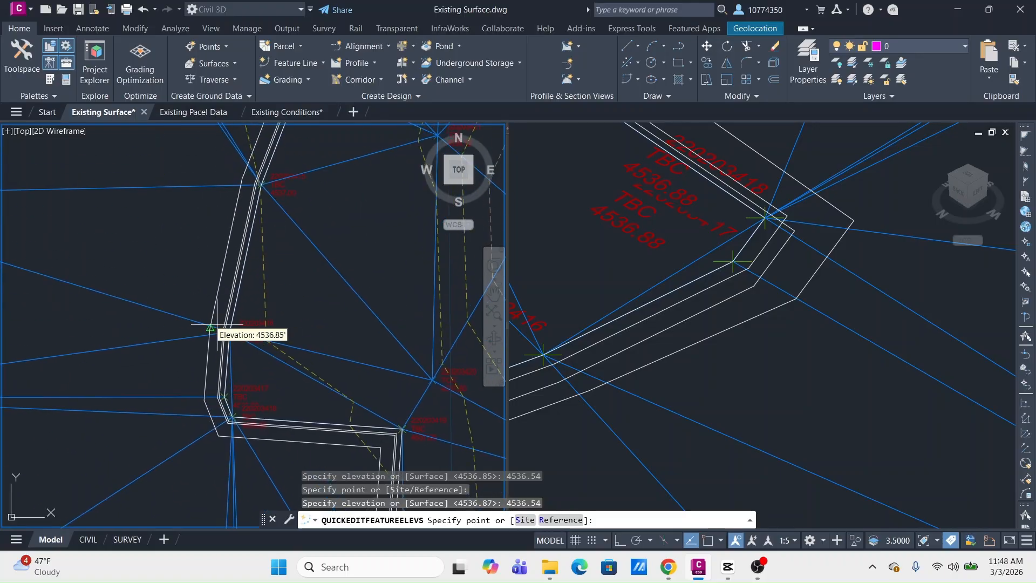
{"action": "scroll", "coordinate": [204, 320], "scroll_direction": "up", "scroll_amount": 5}
{"action": "left_click", "coordinate": [199, 343]}
{"action": "key", "text": "Right"}
{"action": "key", "text": "Right"}
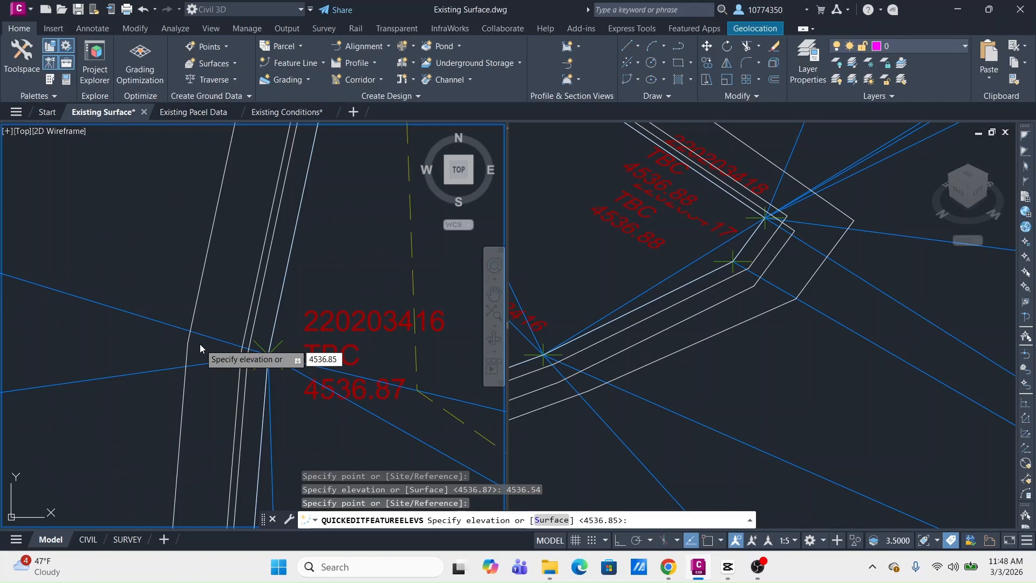
Set the outer feature line's vertex beside point 220203416 to elevation 4536.85 and finish the quick elevation edit.
{"action": "key", "text": "Return"}
{"action": "key", "text": "Return"}
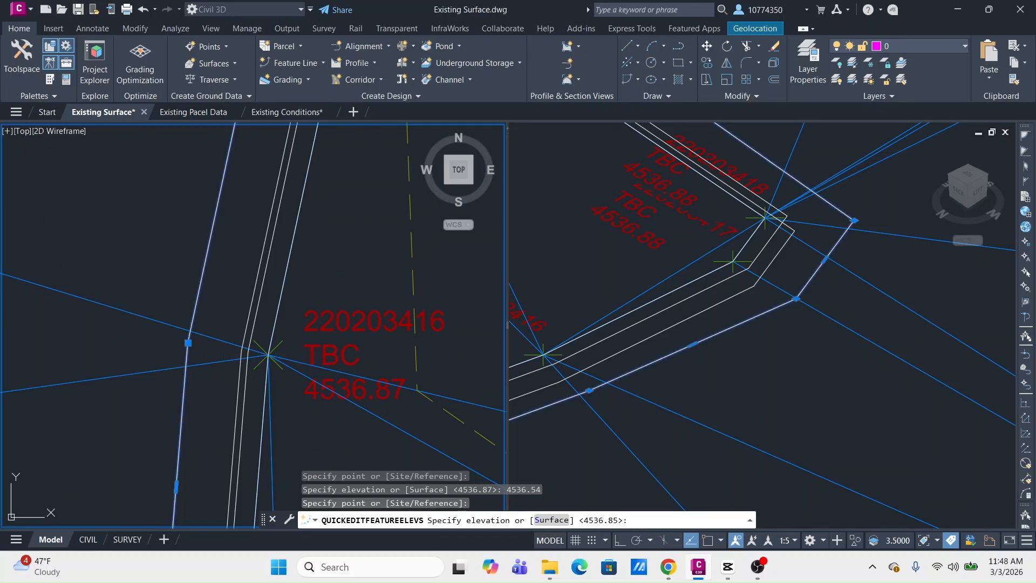
Examine the edited outer feature line and its vertices along the curb in the isometric view, around the survey point with elevation 4537.00.
{"action": "left_click", "coordinate": [617, 247]}
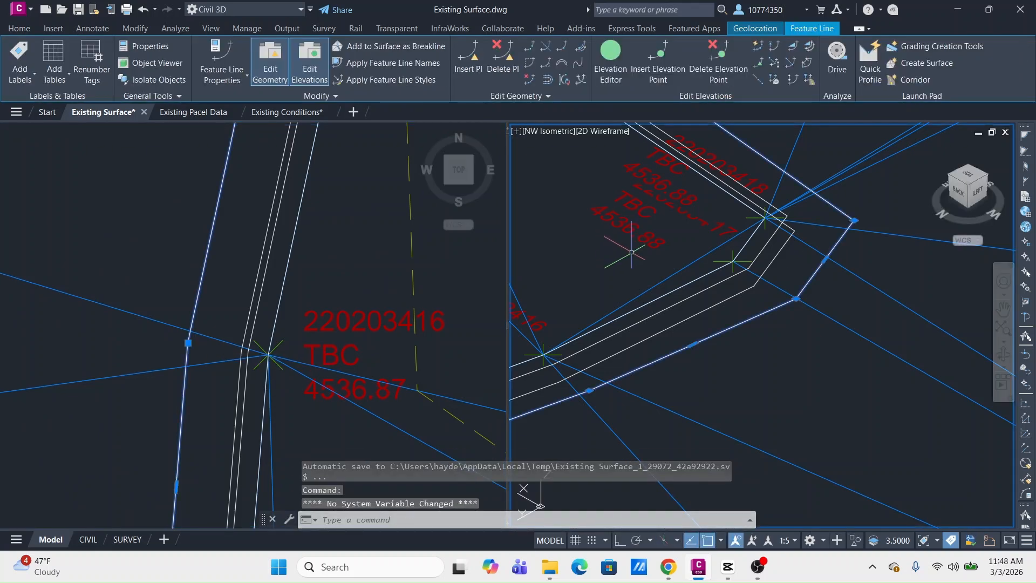
{"action": "scroll", "coordinate": [624, 274], "scroll_direction": "down", "scroll_amount": 3}
{"action": "scroll", "coordinate": [624, 275], "scroll_direction": "down", "scroll_amount": 2}
{"action": "middle_click_drag", "start_coordinate": [578, 322], "coordinate": [845, 237]}
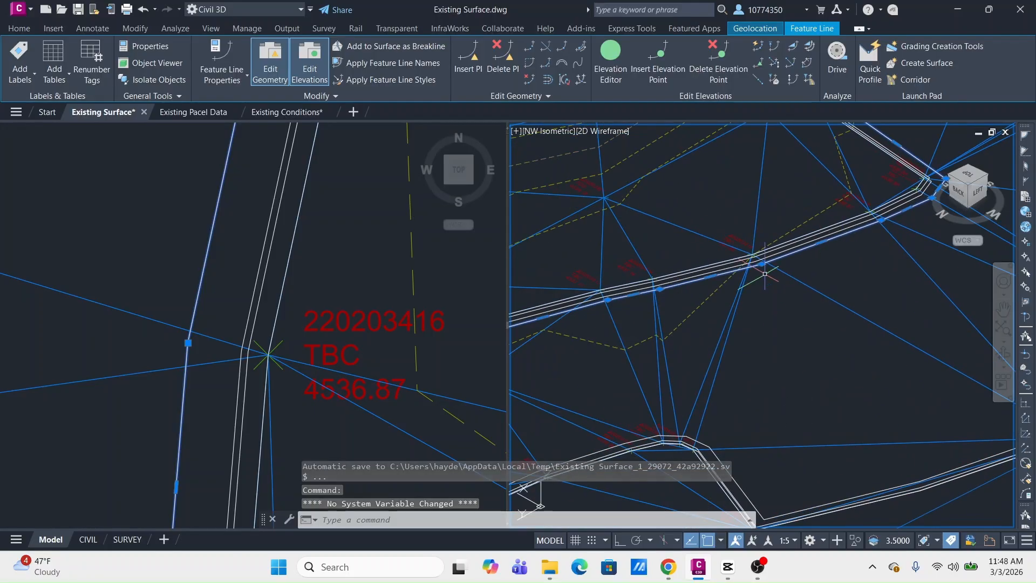
{"action": "scroll", "coordinate": [786, 250], "scroll_direction": "up", "scroll_amount": 3}
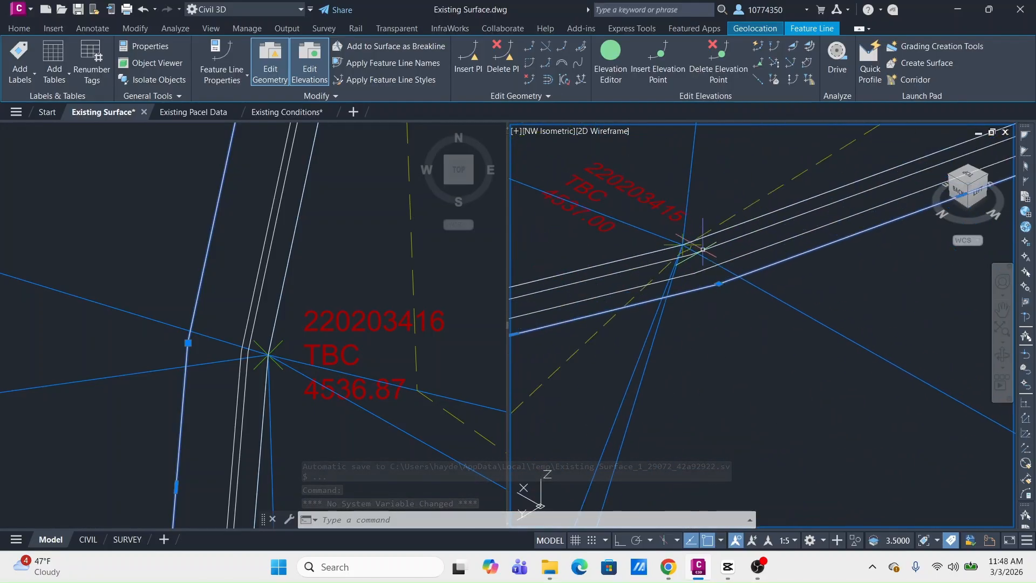
{"action": "scroll", "coordinate": [713, 249], "scroll_direction": "up", "scroll_amount": 2}
{"action": "scroll", "coordinate": [684, 267], "scroll_direction": "down", "scroll_amount": 2}
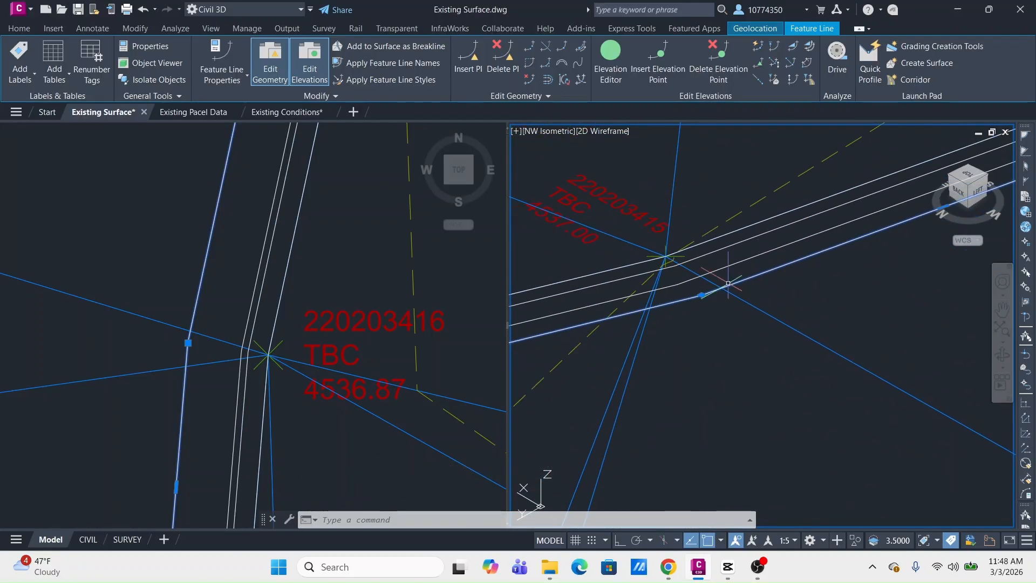
{"action": "scroll", "coordinate": [696, 291], "scroll_direction": "down", "scroll_amount": 3}
{"action": "middle_click_drag", "start_coordinate": [696, 292], "coordinate": [711, 300]}
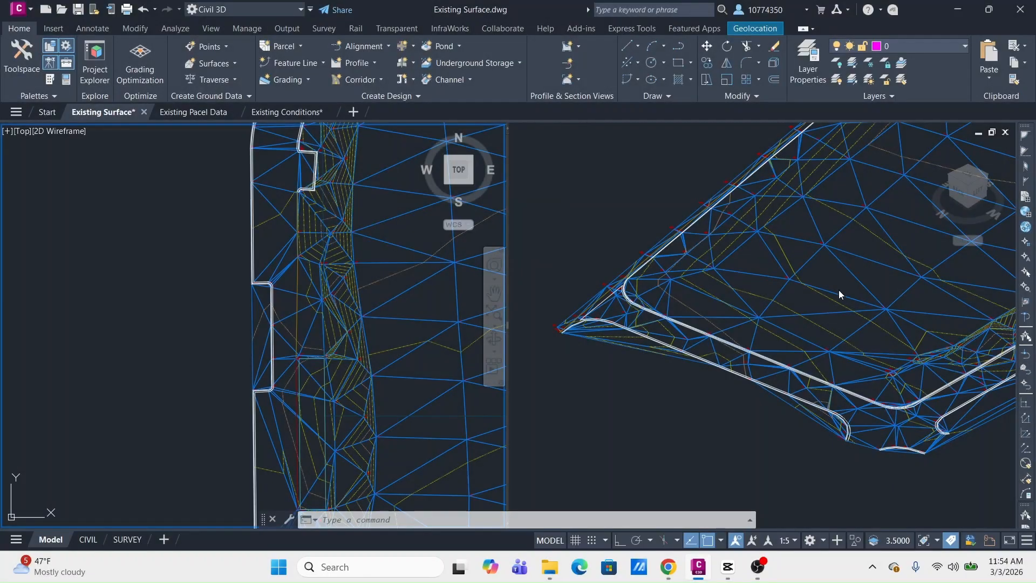
Review the curb feature lines against the surface triangles and survey points in the isometric view.
{"action": "left_click", "coordinate": [837, 296]}
{"action": "middle_click_drag", "start_coordinate": [883, 290], "coordinate": [760, 274]}
{"action": "scroll", "coordinate": [760, 273], "scroll_direction": "up", "scroll_amount": 3}
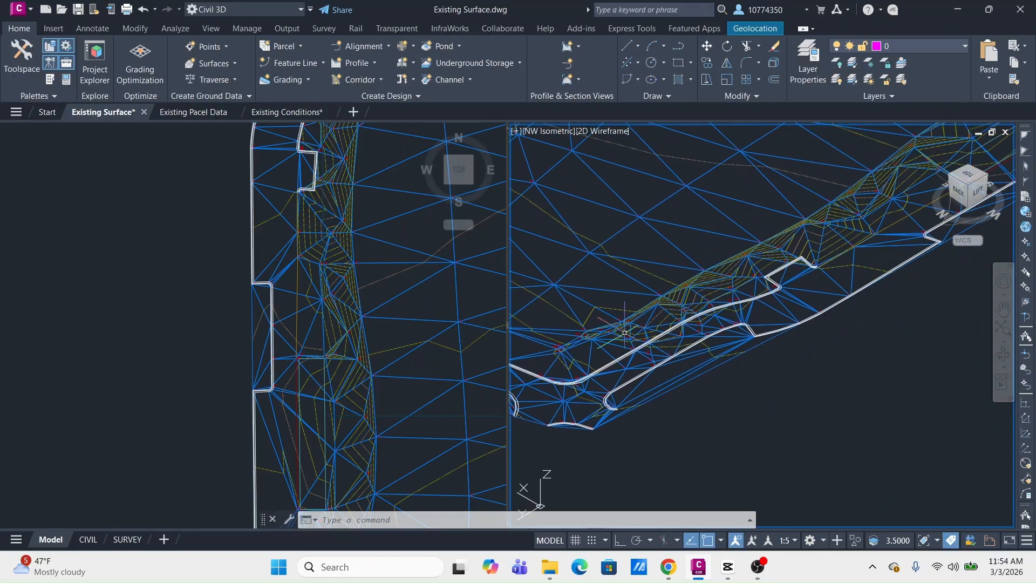
{"action": "scroll", "coordinate": [753, 286], "scroll_direction": "up", "scroll_amount": 3}
{"action": "scroll", "coordinate": [773, 258], "scroll_direction": "up", "scroll_amount": 4}
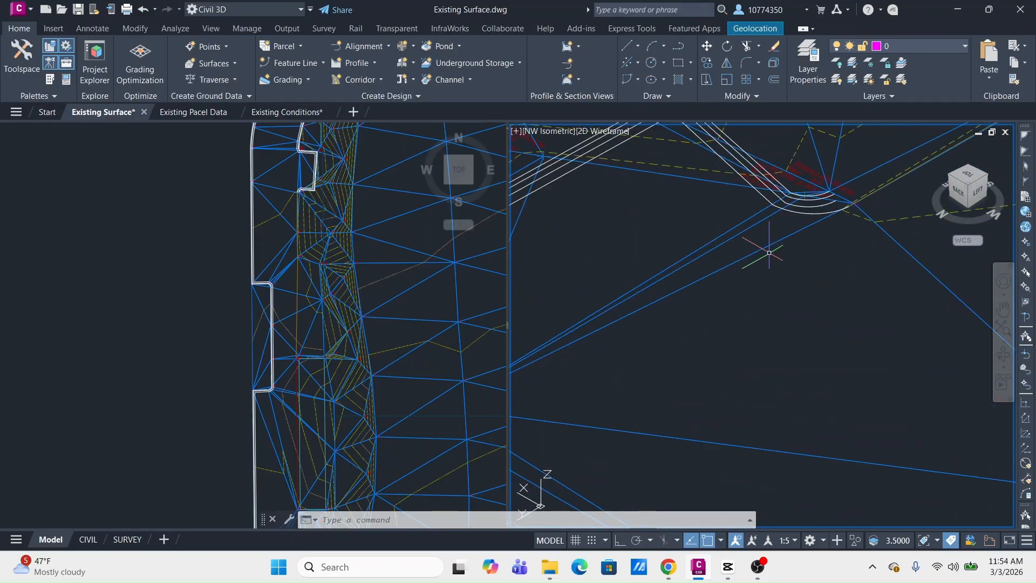
{"action": "middle_click_drag", "start_coordinate": [772, 262], "coordinate": [828, 312]}
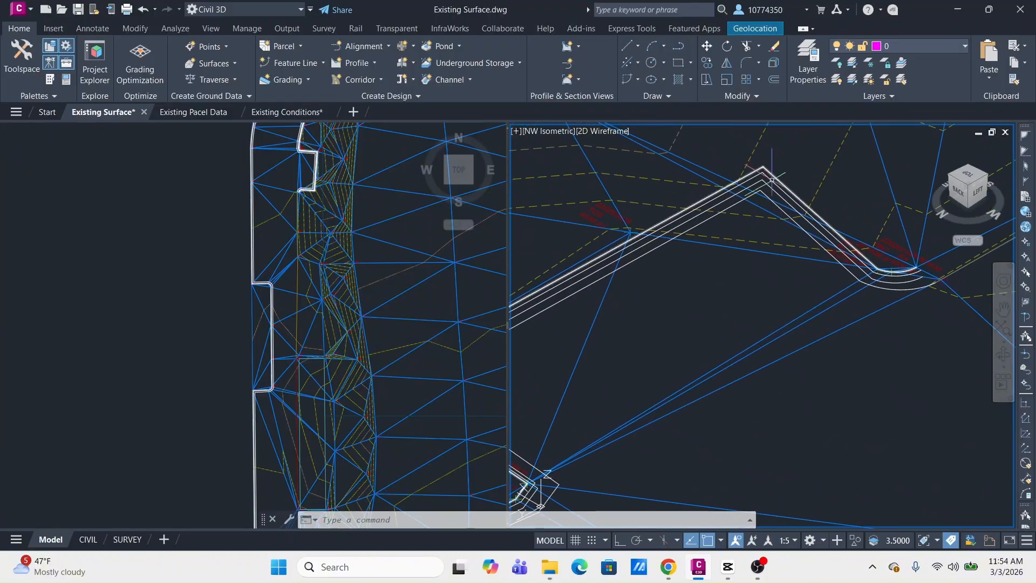
{"action": "scroll", "coordinate": [756, 216], "scroll_direction": "down", "scroll_amount": 2}
{"action": "middle_click_drag", "start_coordinate": [806, 252], "coordinate": [704, 287]}
{"action": "scroll", "coordinate": [704, 286], "scroll_direction": "down", "scroll_amount": 2}
{"action": "scroll", "coordinate": [755, 287], "scroll_direction": "down", "scroll_amount": 2}
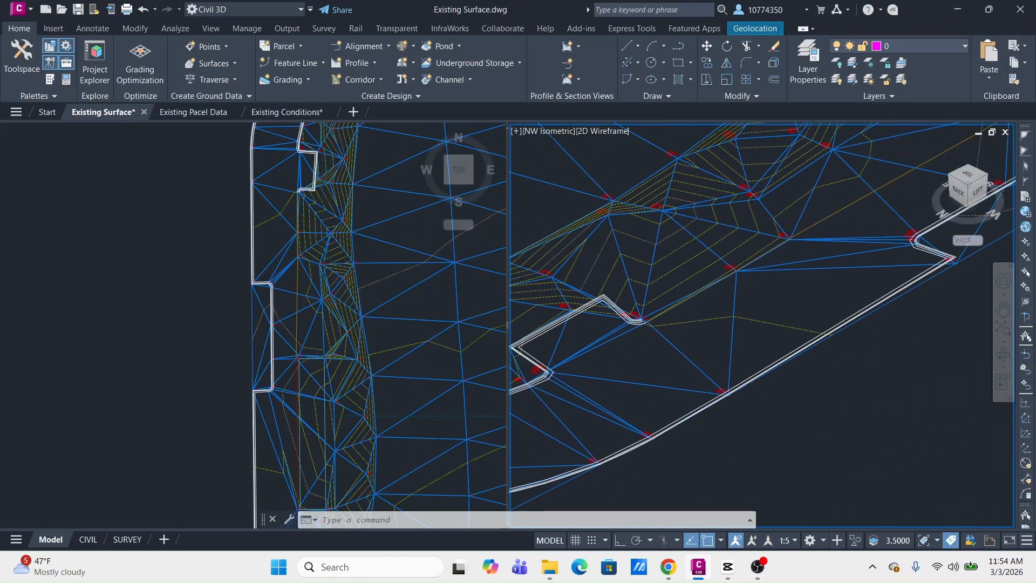
{"action": "scroll", "coordinate": [754, 287], "scroll_direction": "down", "scroll_amount": 2}
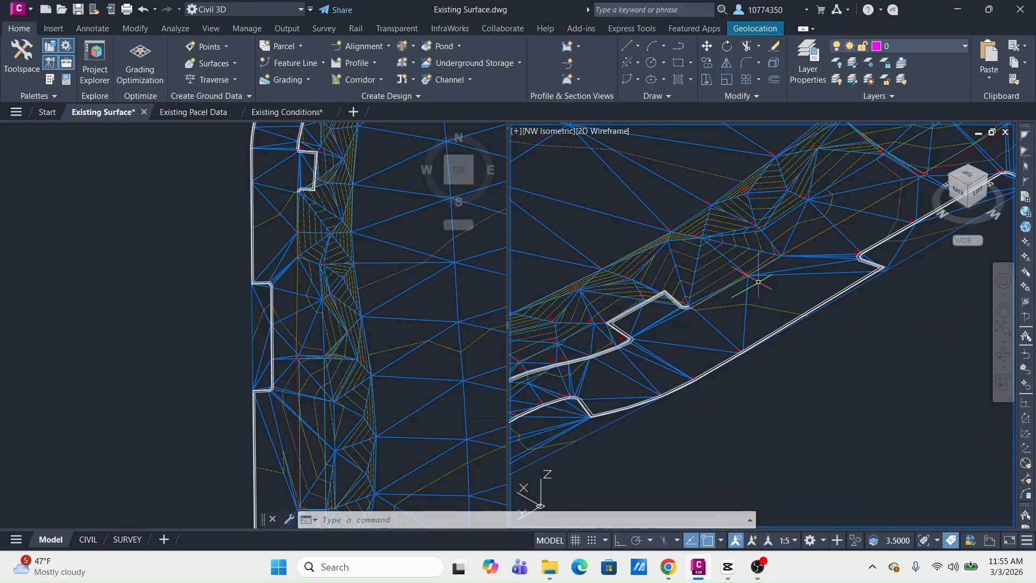
Inspect the curb feature lines and surface contours in plan view, from the rounded street corner south past the curb recess.
{"action": "left_click", "coordinate": [348, 244]}
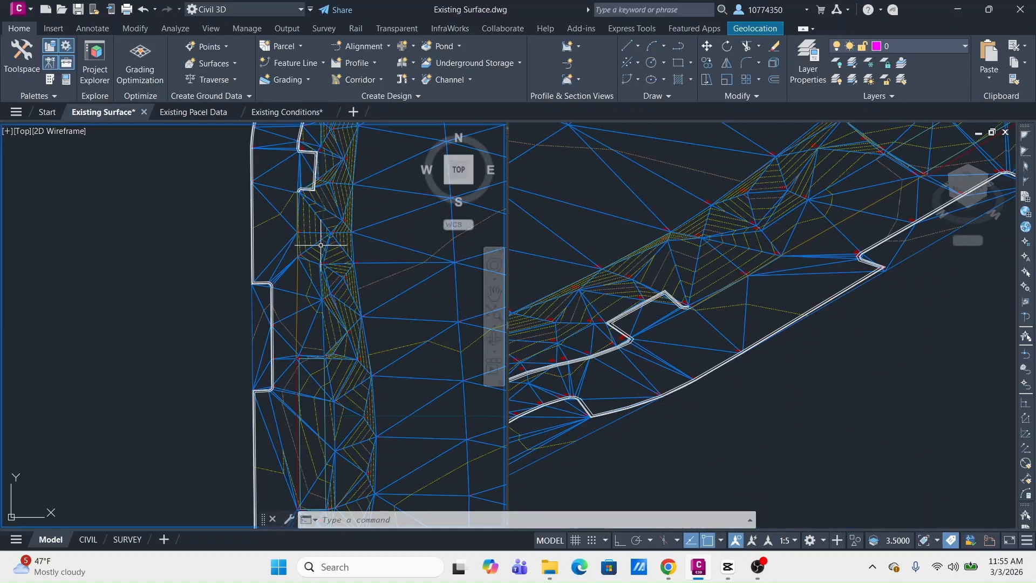
{"action": "scroll", "coordinate": [321, 245], "scroll_direction": "down", "scroll_amount": 4}
{"action": "middle_click_drag", "start_coordinate": [332, 231], "coordinate": [304, 310]}
{"action": "scroll", "coordinate": [304, 297], "scroll_direction": "up", "scroll_amount": 4}
{"action": "scroll", "coordinate": [304, 295], "scroll_direction": "up", "scroll_amount": 2}
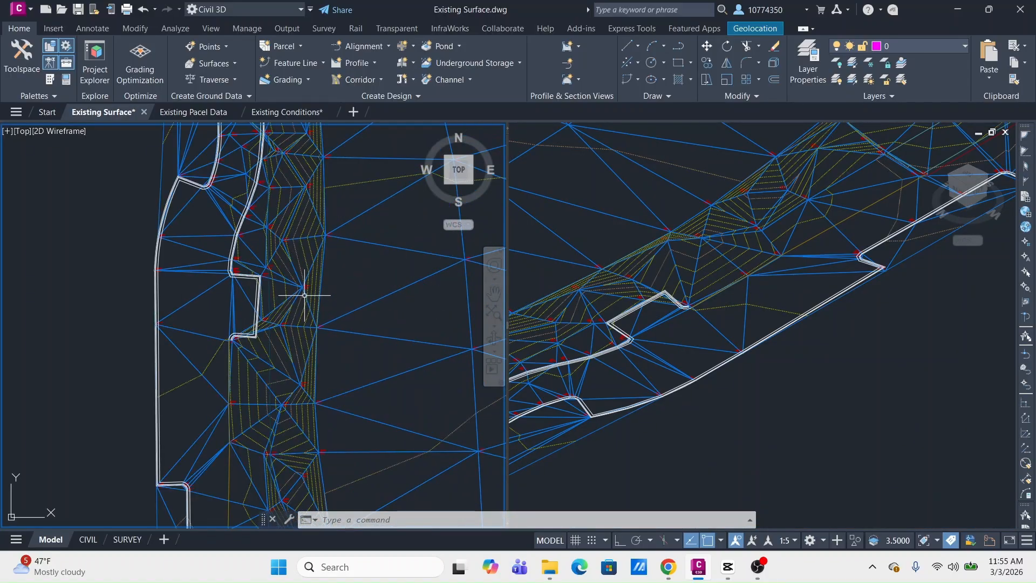
{"action": "mouse_move", "coordinate": [305, 295]}
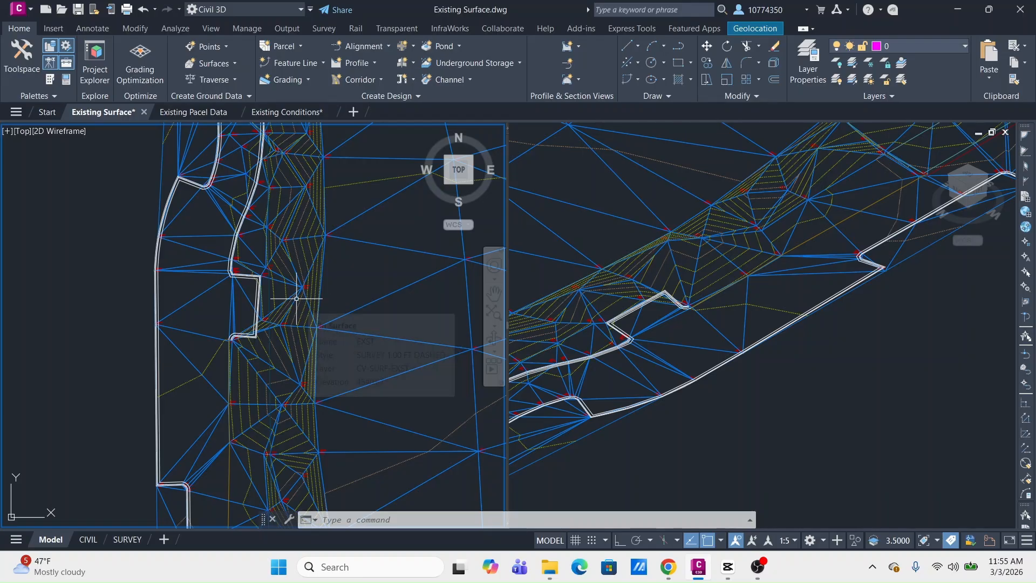
{"action": "mouse_move", "coordinate": [260, 198]}
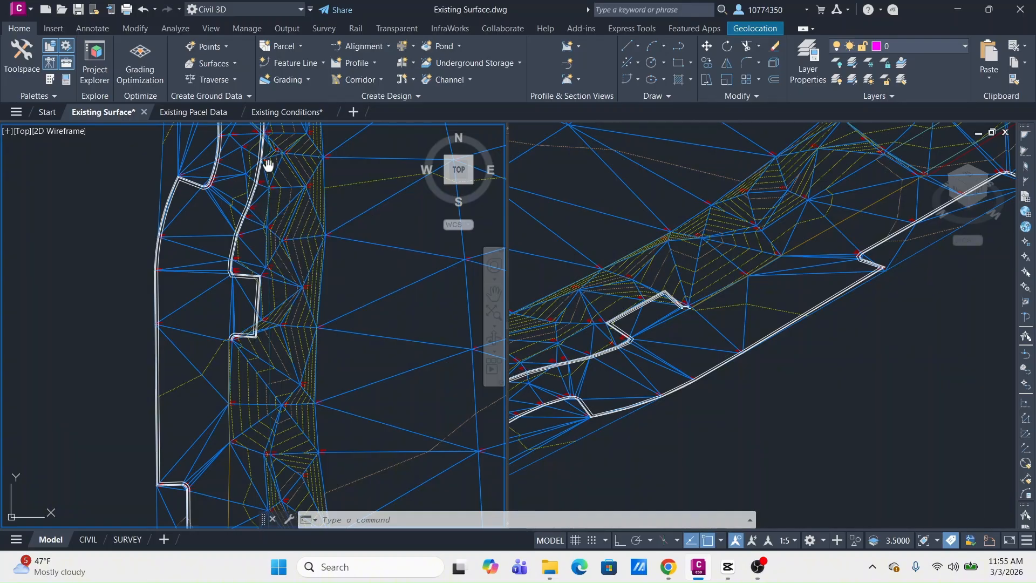
{"action": "scroll", "coordinate": [264, 162], "scroll_direction": "up", "scroll_amount": 6}
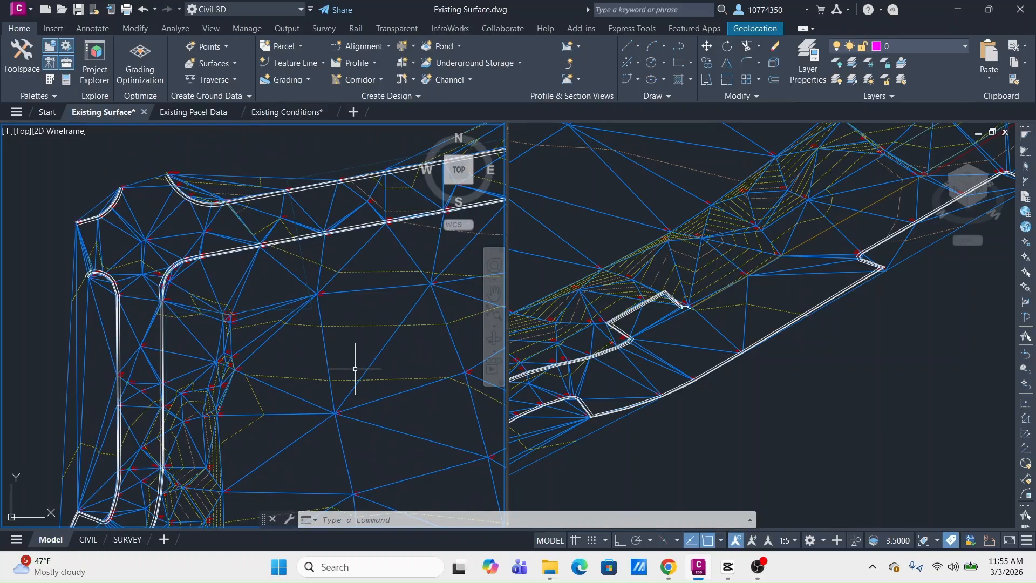
{"action": "middle_click_drag", "start_coordinate": [355, 369], "coordinate": [358, 309]}
{"action": "middle_click_drag", "start_coordinate": [296, 400], "coordinate": [360, 250]}
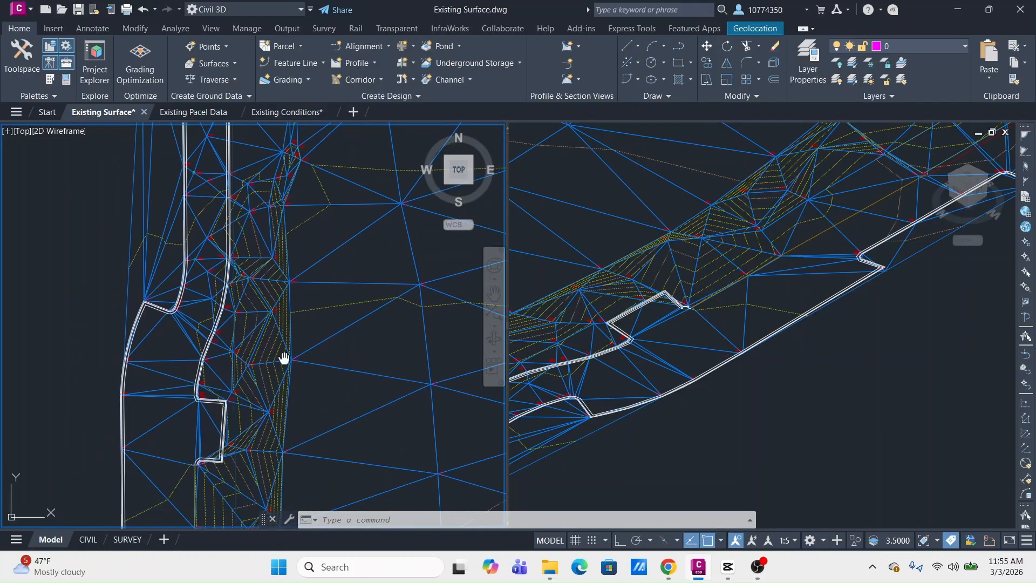
{"action": "middle_click_drag", "start_coordinate": [284, 358], "coordinate": [305, 229]}
{"action": "middle_click_drag", "start_coordinate": [245, 326], "coordinate": [281, 222]}
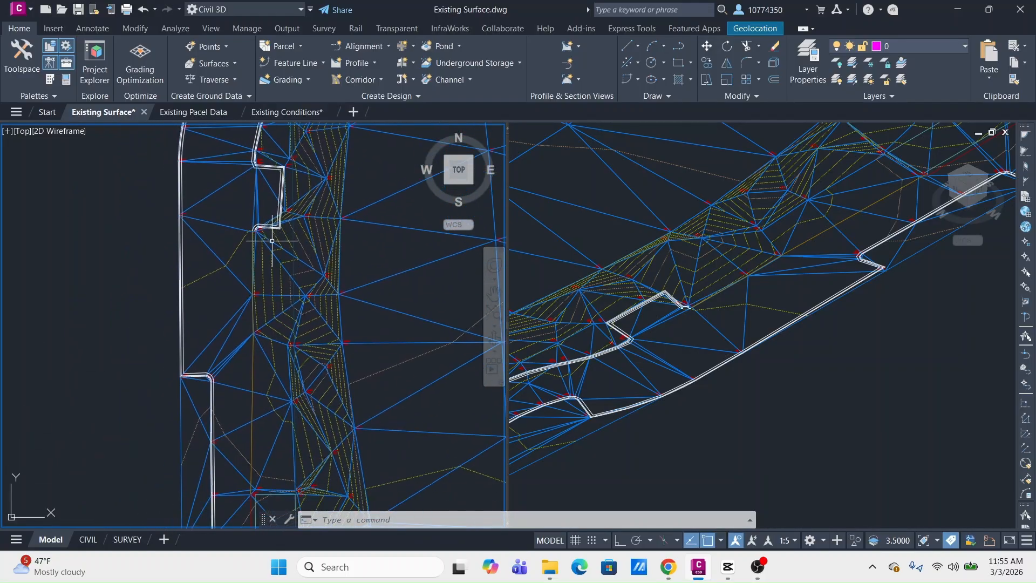
Stretch the upper end vertex of the SV-SITE-EOOL polyline onto survey point 220203430.
{"action": "scroll", "coordinate": [259, 230], "scroll_direction": "up", "scroll_amount": 5}
{"action": "scroll", "coordinate": [259, 231], "scroll_direction": "up", "scroll_amount": 2}
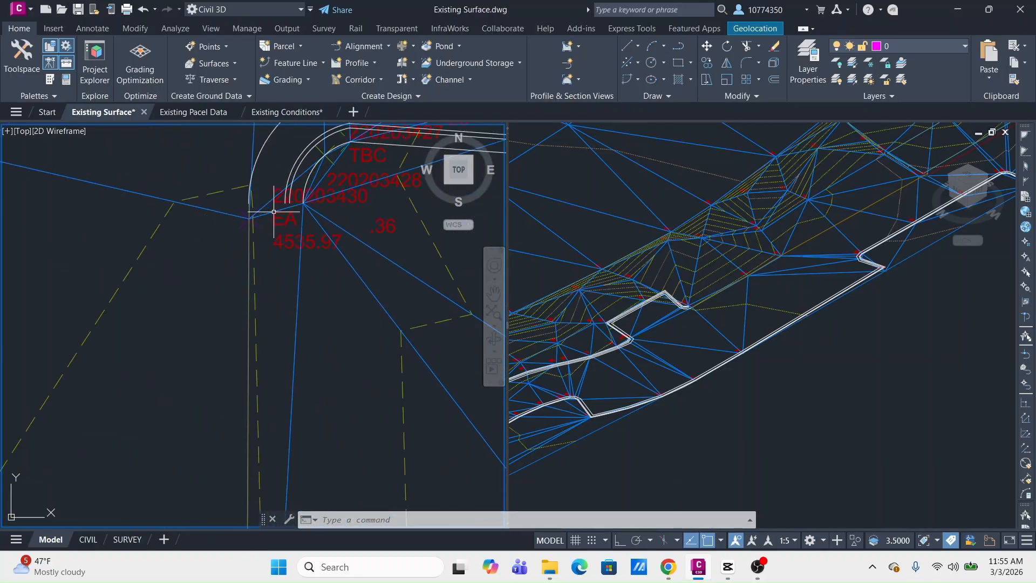
{"action": "left_click", "coordinate": [249, 245]}
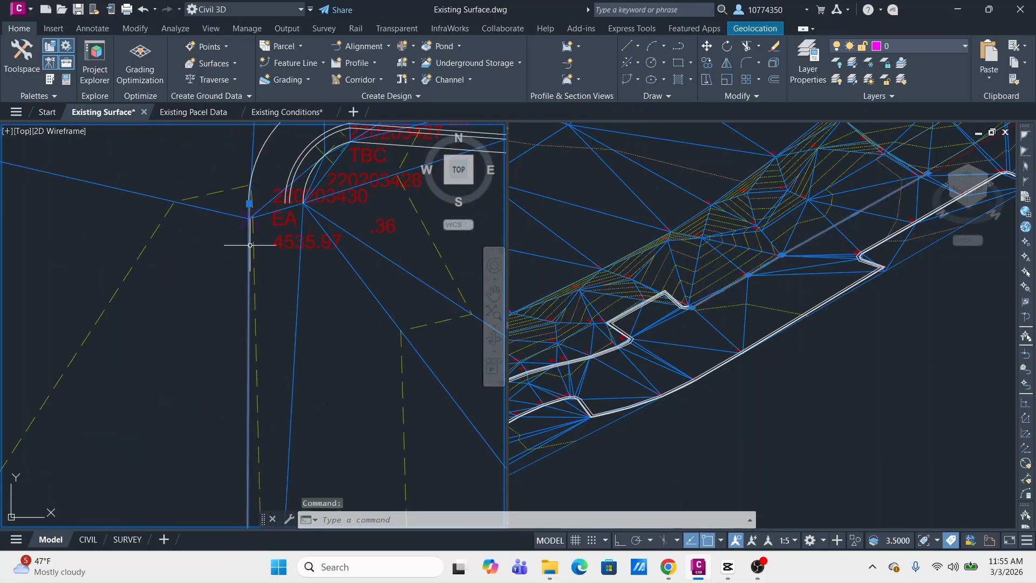
{"action": "scroll", "coordinate": [251, 196], "scroll_direction": "up", "scroll_amount": 2}
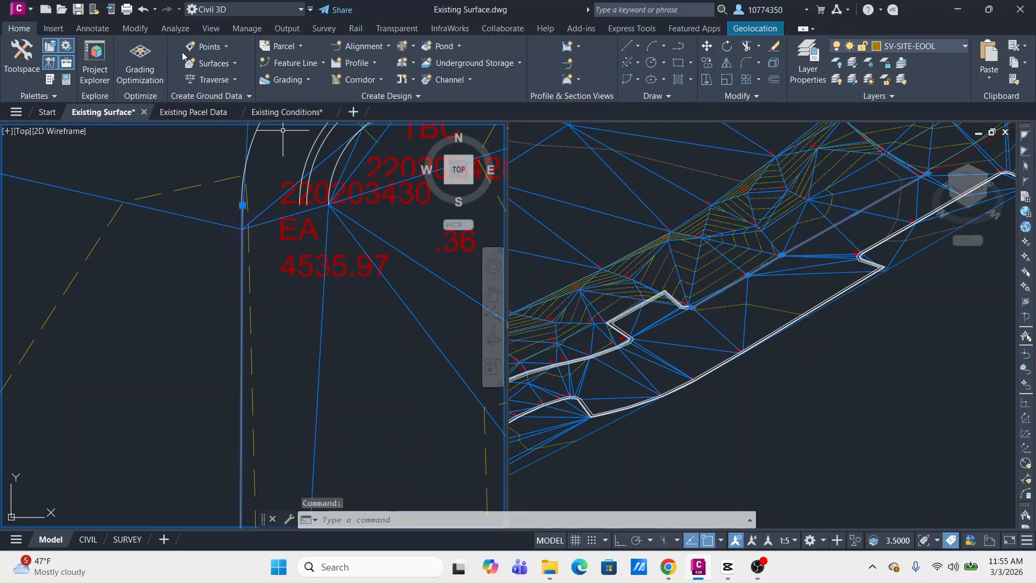
{"action": "scroll", "coordinate": [270, 203], "scroll_direction": "up", "scroll_amount": 2}
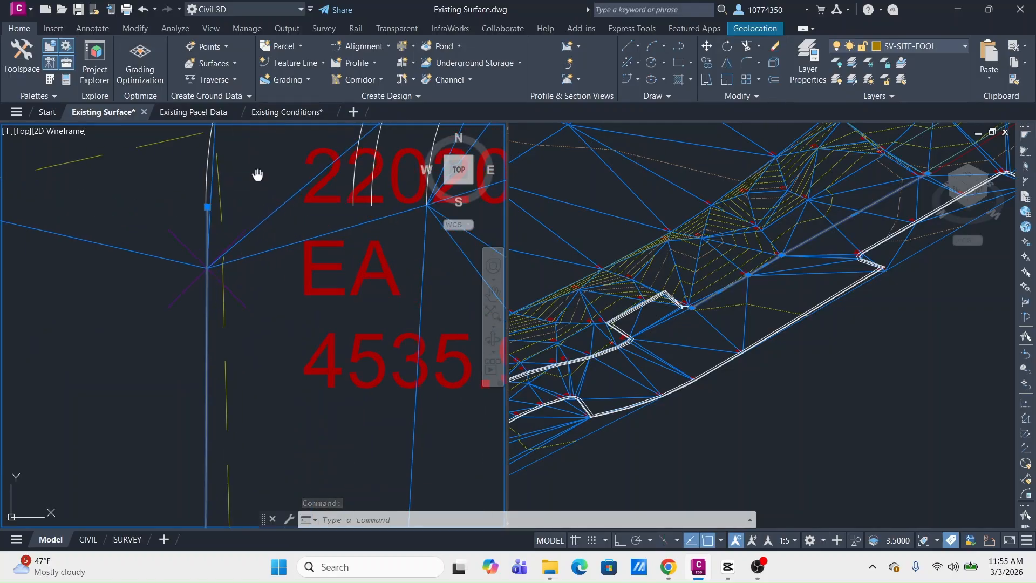
{"action": "scroll", "coordinate": [254, 171], "scroll_direction": "up", "scroll_amount": 2}
{"action": "scroll", "coordinate": [216, 264], "scroll_direction": "up", "scroll_amount": 3}
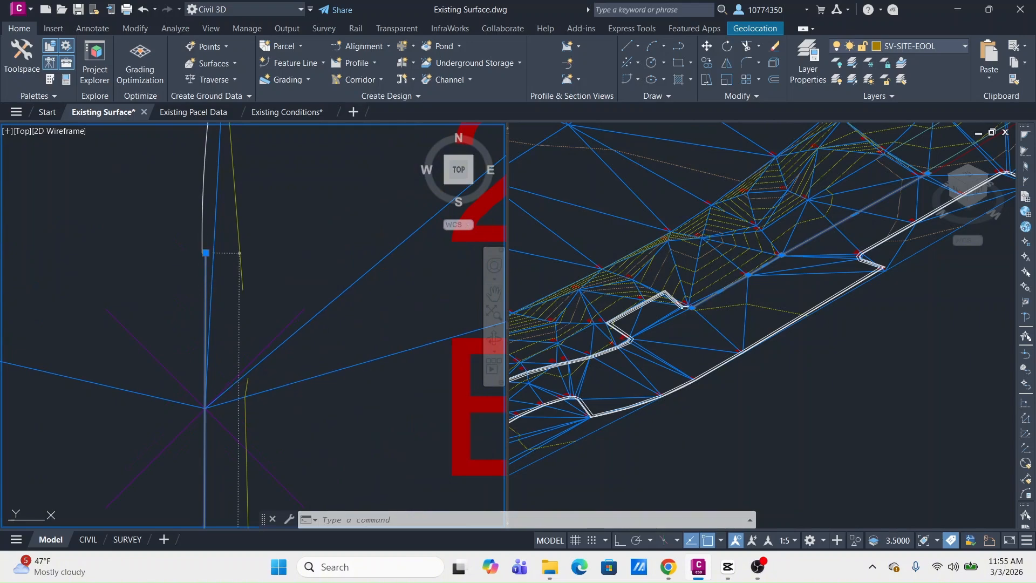
{"action": "left_click", "coordinate": [205, 252]}
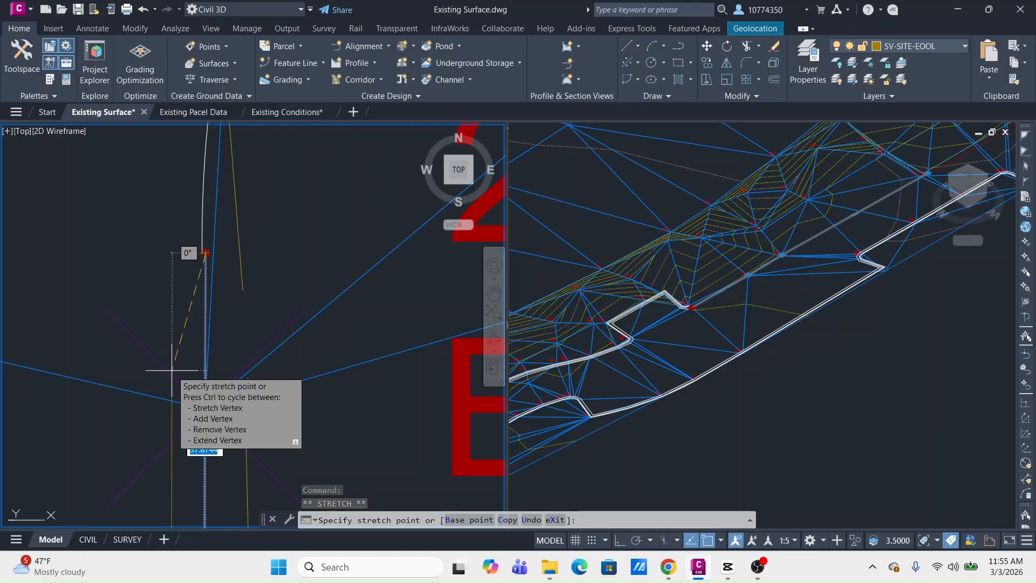
{"action": "left_click", "coordinate": [169, 362]}
{"action": "scroll", "coordinate": [225, 288], "scroll_direction": "down", "scroll_amount": 5}
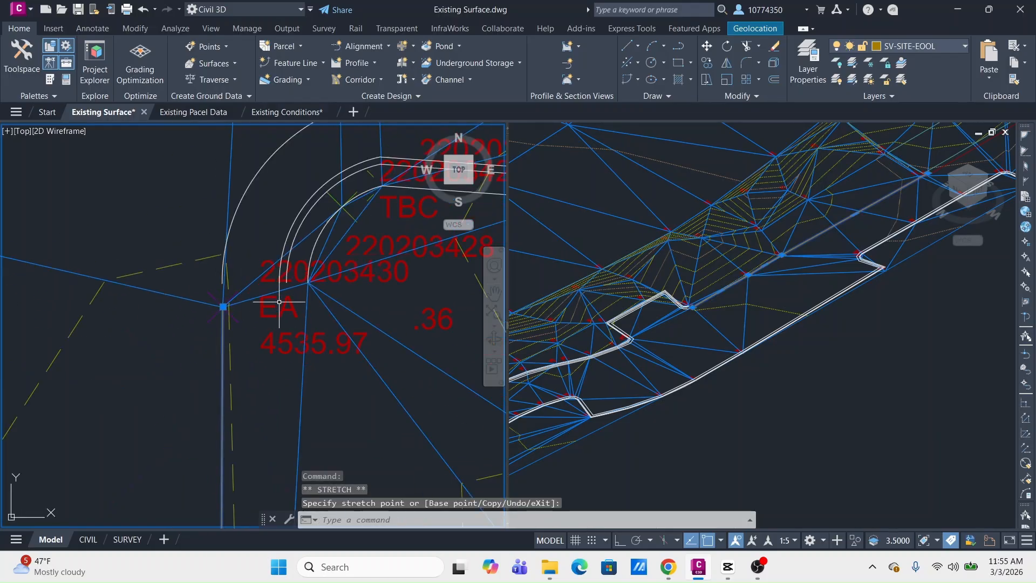
Stretch the outer curb feature line's end vertex onto survey point 220203430 to meet the polyline, and clear the selection.
{"action": "scroll", "coordinate": [256, 295], "scroll_direction": "up", "scroll_amount": 2}
{"action": "left_click", "coordinate": [220, 197]}
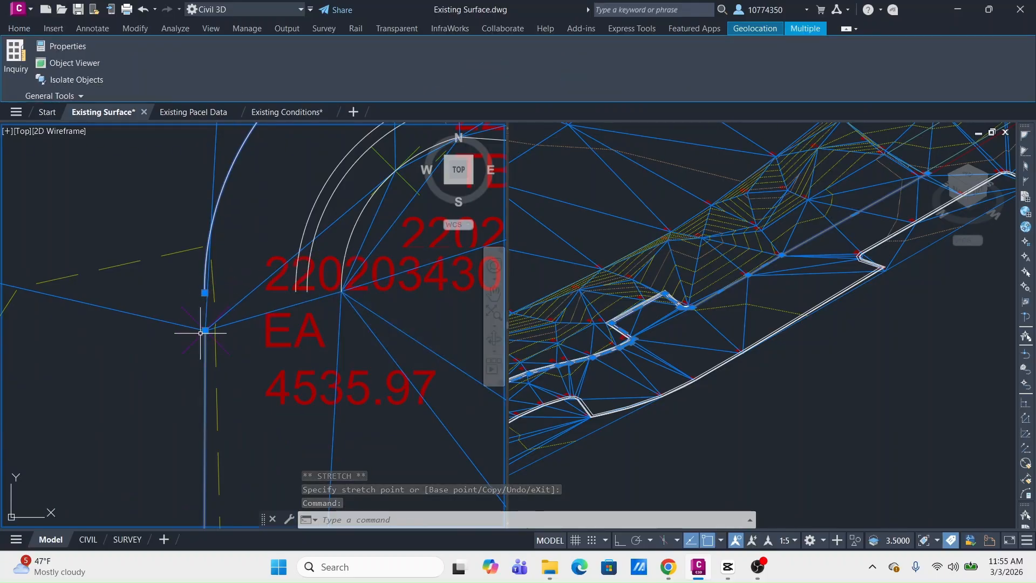
{"action": "scroll", "coordinate": [210, 324], "scroll_direction": "up", "scroll_amount": 3}
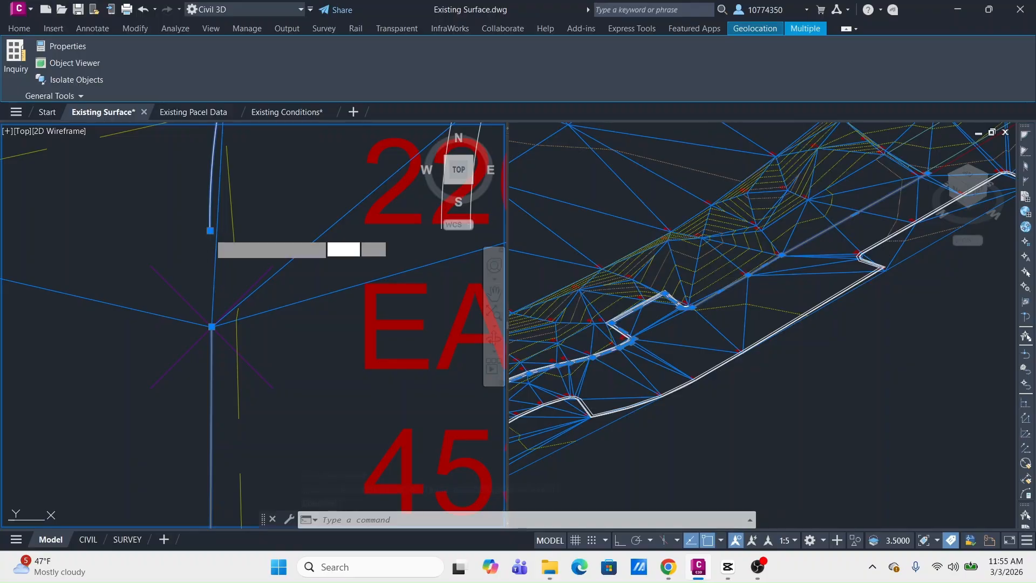
{"action": "left_click", "coordinate": [210, 230]}
{"action": "left_click", "coordinate": [186, 287]}
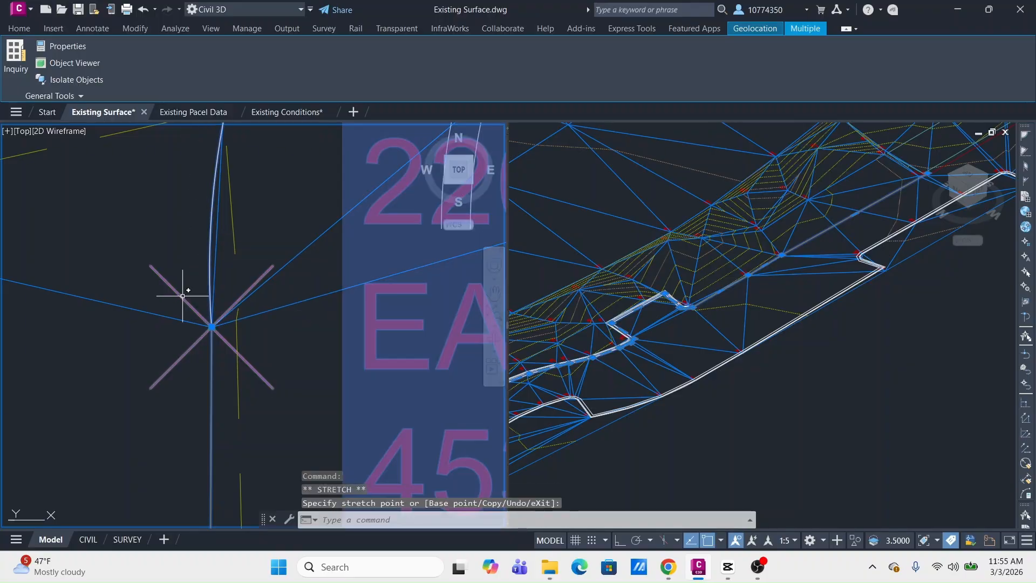
{"action": "key", "text": "Escape"}
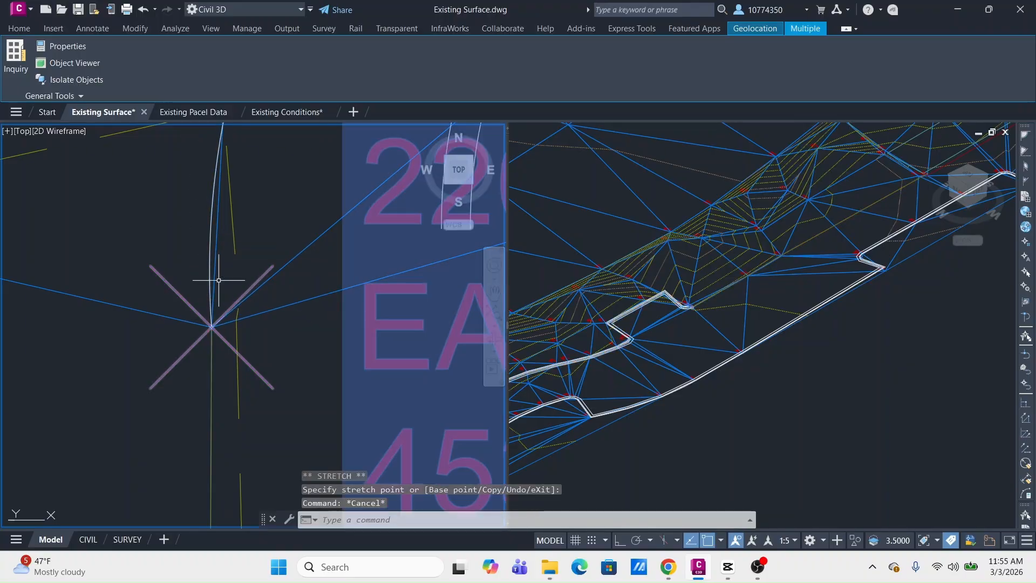
Pull the outer curb feature line's end vertex back slightly short of survey point 220203430 with object snap off.
{"action": "left_click", "coordinate": [207, 236]}
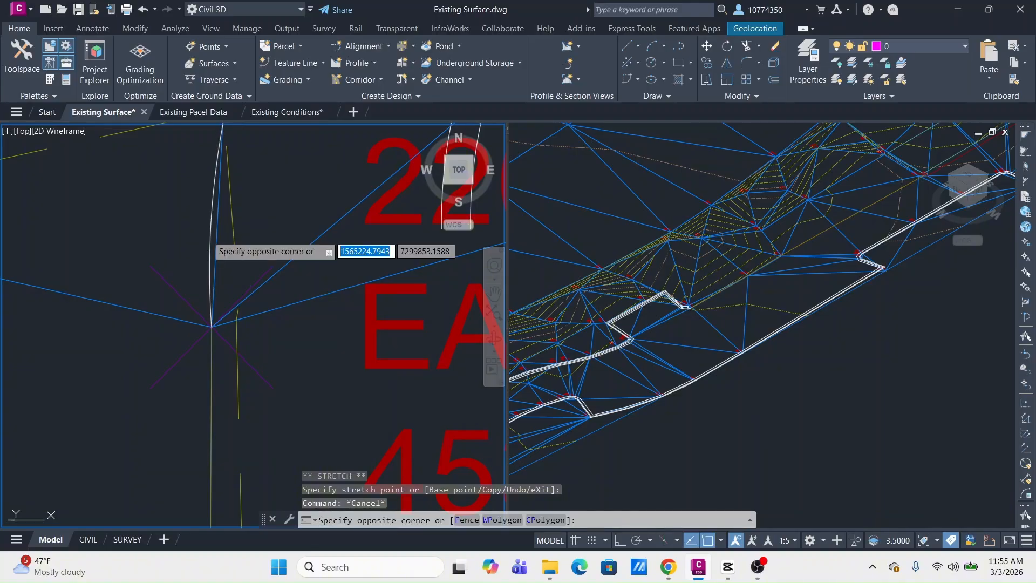
{"action": "left_click", "coordinate": [209, 238]}
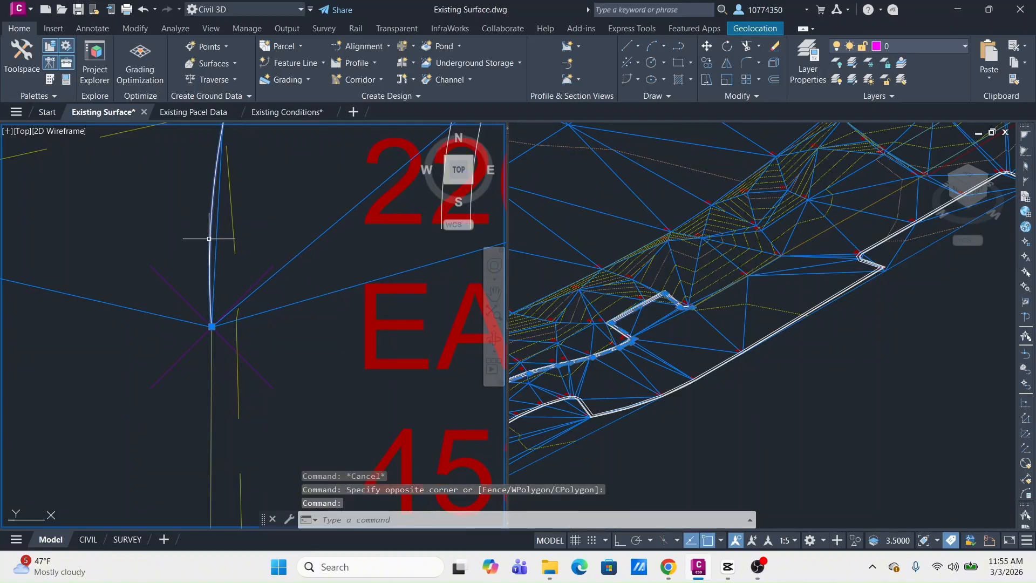
{"action": "scroll", "coordinate": [204, 322], "scroll_direction": "up", "scroll_amount": 4}
{"action": "left_click", "coordinate": [223, 333]}
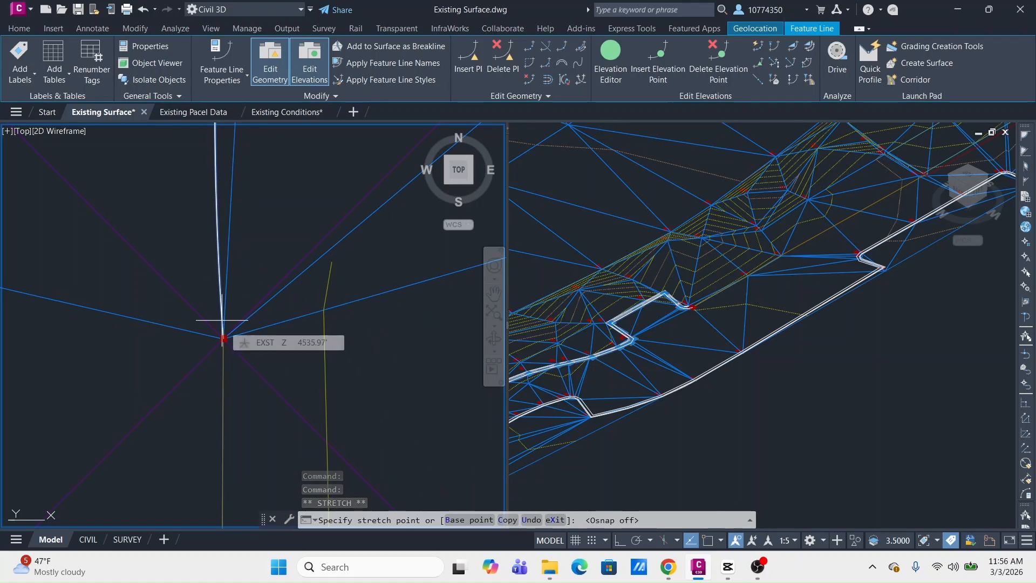
{"action": "left_click", "coordinate": [222, 320]}
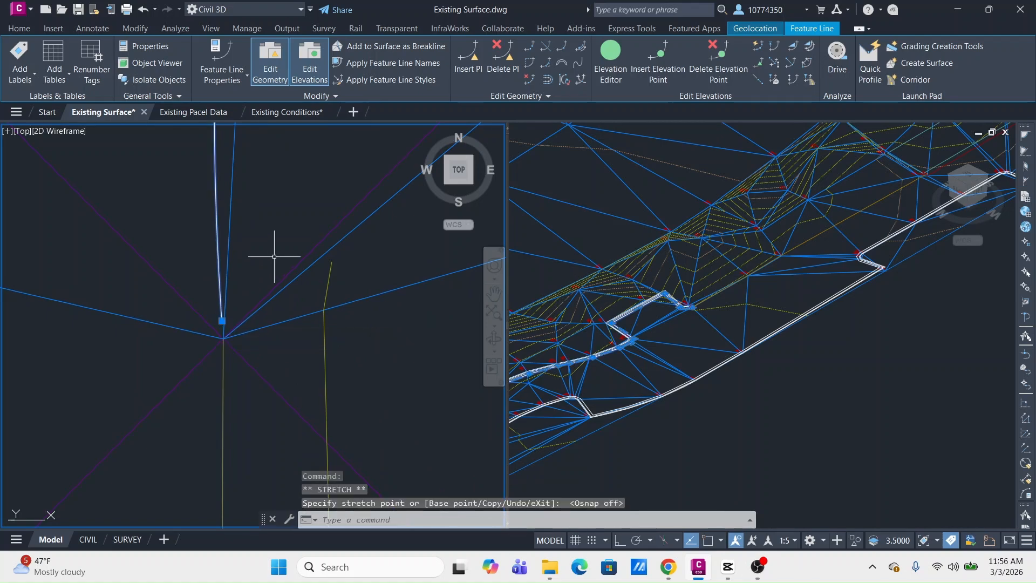
{"action": "key", "text": "Escape"}
{"action": "key", "text": "Escape"}
{"action": "scroll", "coordinate": [287, 244], "scroll_direction": "down", "scroll_amount": 6}
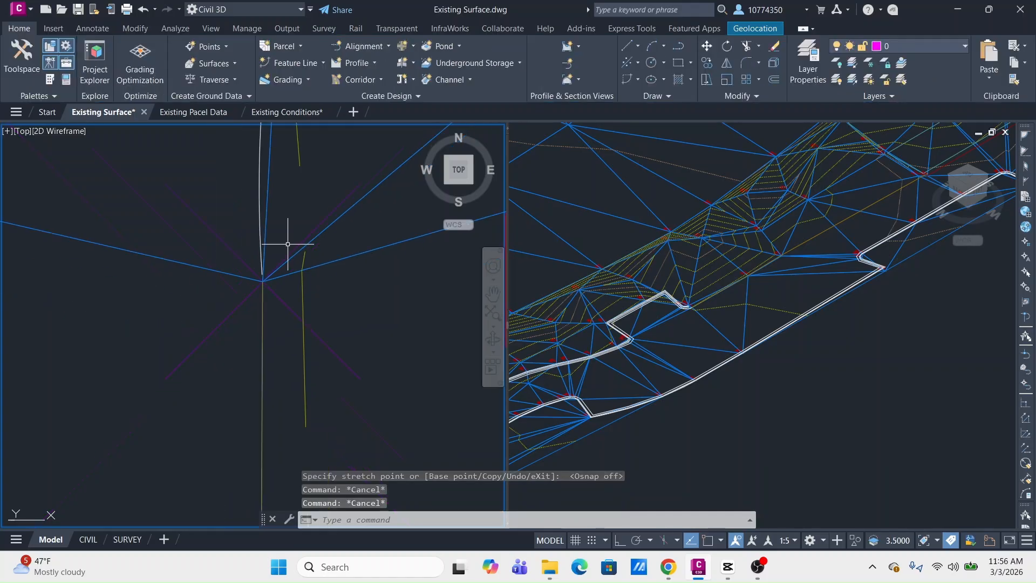
{"action": "scroll", "coordinate": [287, 244], "scroll_direction": "down", "scroll_amount": 2}
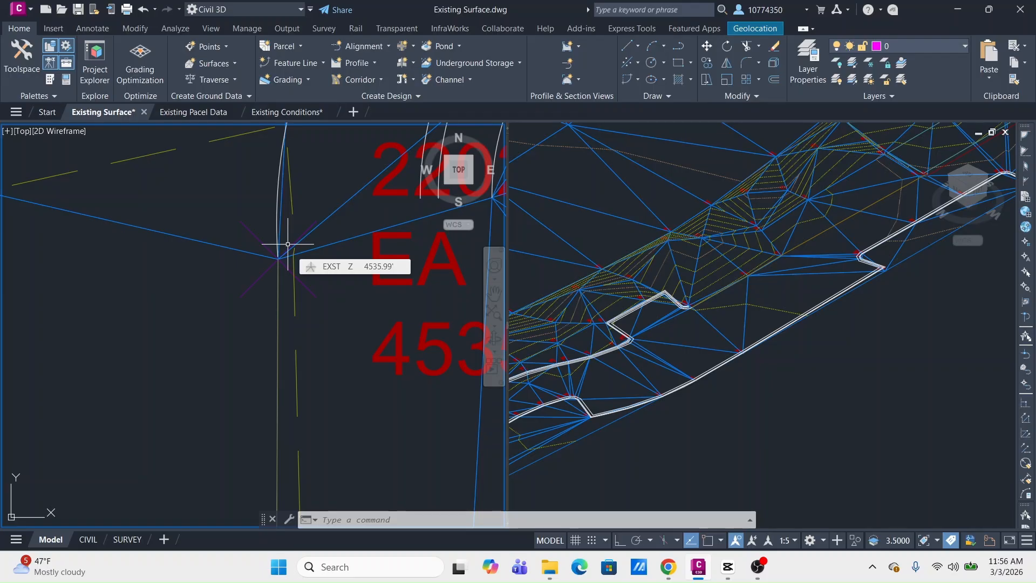
Trace the SV-SITE-EOOL polyline south from the curb recess towards its lower end near the building corner.
{"action": "scroll", "coordinate": [287, 244], "scroll_direction": "up", "scroll_amount": 4}
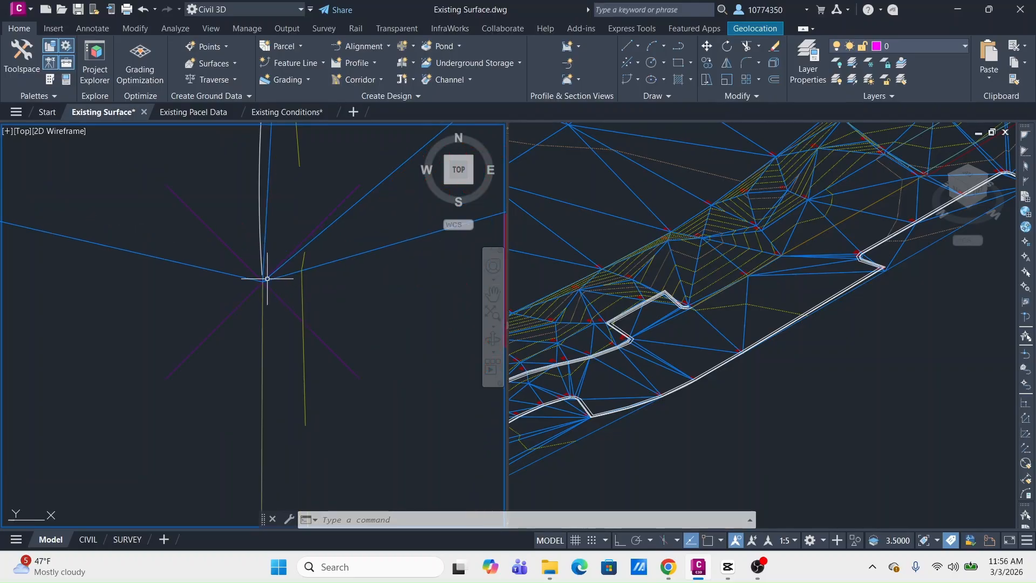
{"action": "left_click", "coordinate": [262, 331]}
{"action": "scroll", "coordinate": [228, 338], "scroll_direction": "down", "scroll_amount": 12}
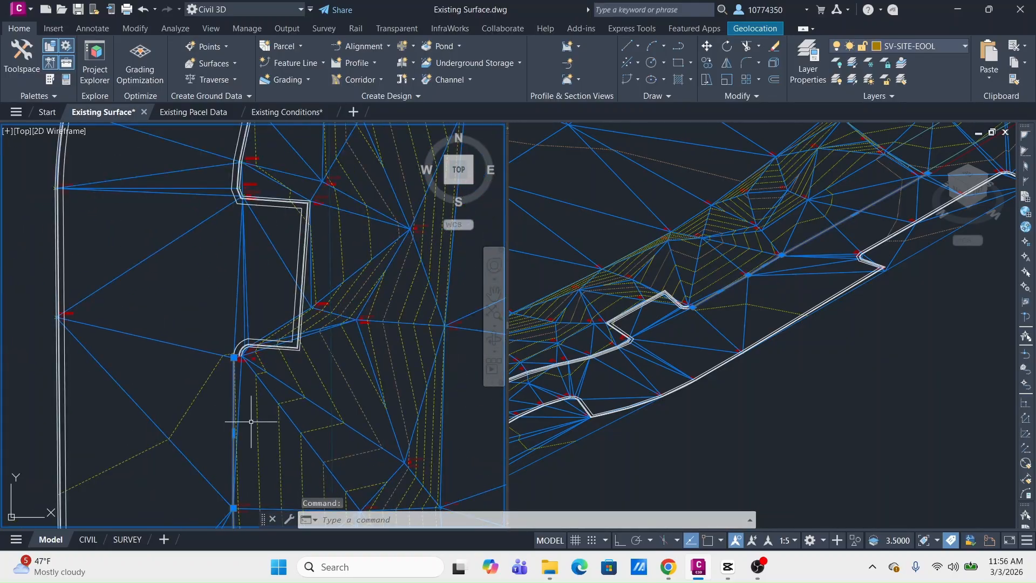
{"action": "middle_click_drag", "start_coordinate": [250, 421], "coordinate": [288, 277]}
{"action": "scroll", "coordinate": [288, 277], "scroll_direction": "down", "scroll_amount": 2}
{"action": "middle_click_drag", "start_coordinate": [289, 342], "coordinate": [270, 220]}
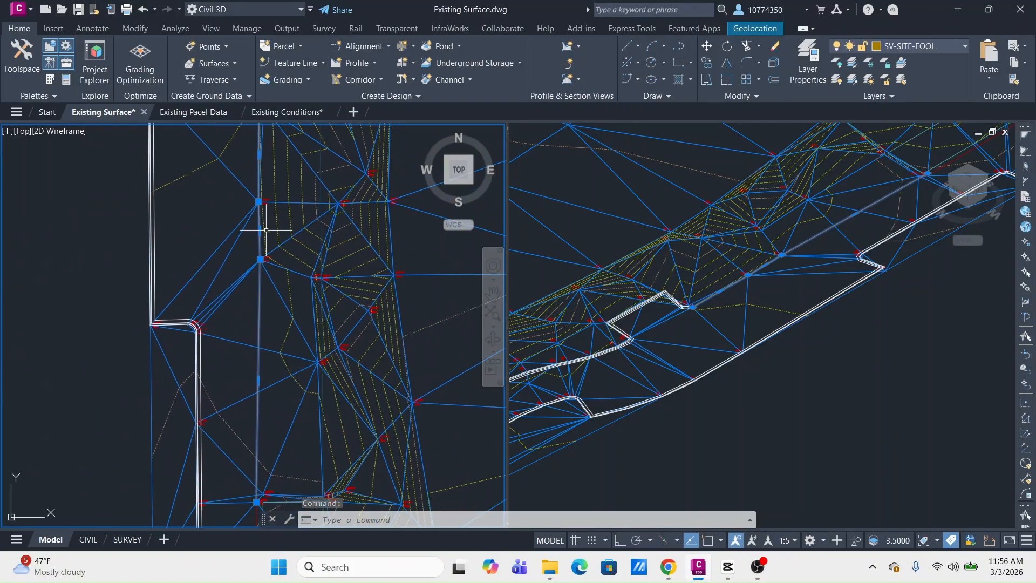
{"action": "middle_click_drag", "start_coordinate": [266, 370], "coordinate": [263, 243]}
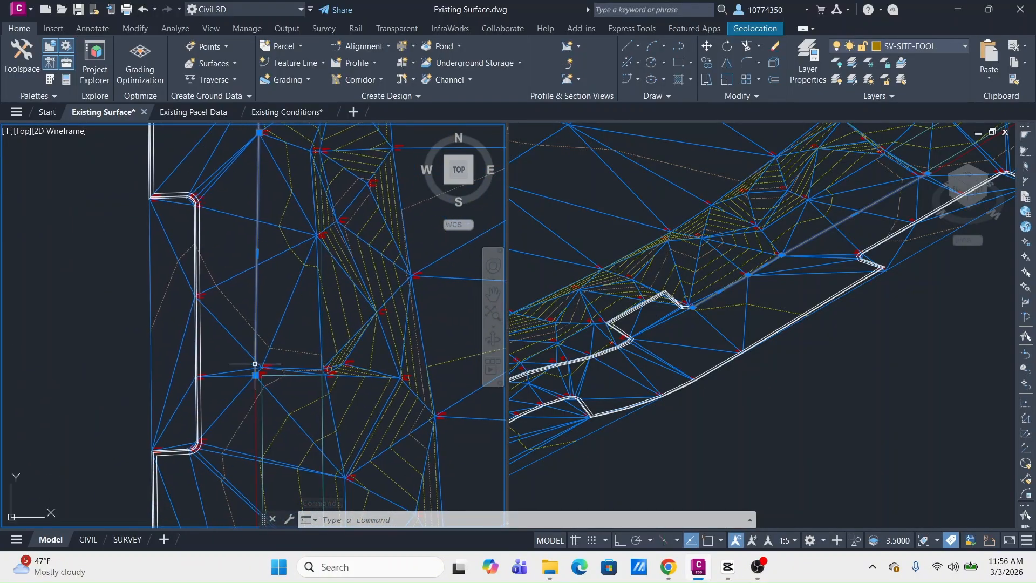
Examine where the SV-SITE-EOOL polyline meets the SV-SITE-CONC polyline and building outline, and clear the selection.
{"action": "scroll", "coordinate": [257, 382], "scroll_direction": "up", "scroll_amount": 9}
{"action": "middle_click_drag", "start_coordinate": [261, 395], "coordinate": [208, 324]}
{"action": "scroll", "coordinate": [208, 323], "scroll_direction": "down", "scroll_amount": 2}
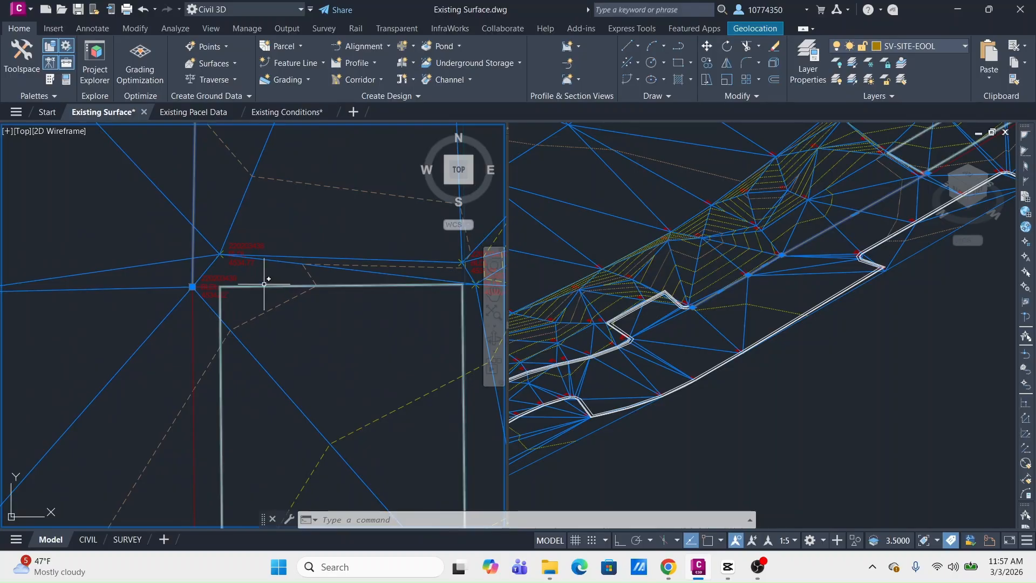
{"action": "scroll", "coordinate": [262, 285], "scroll_direction": "down", "scroll_amount": 4}
{"action": "scroll", "coordinate": [287, 302], "scroll_direction": "down", "scroll_amount": 5}
{"action": "scroll", "coordinate": [284, 314], "scroll_direction": "up", "scroll_amount": 7}
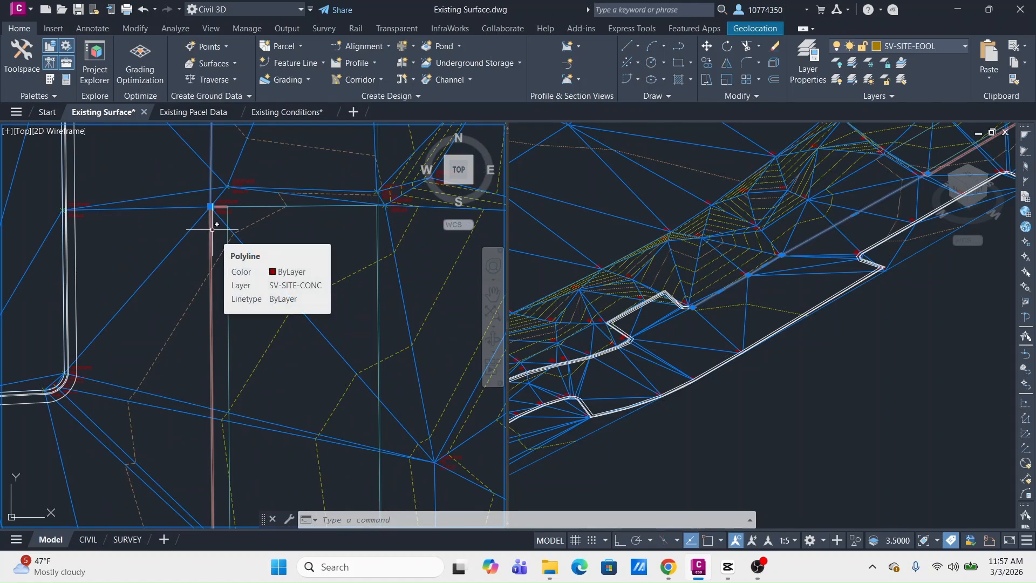
{"action": "scroll", "coordinate": [216, 229], "scroll_direction": "down", "scroll_amount": 3}
{"action": "middle_click_drag", "start_coordinate": [245, 250], "coordinate": [148, 286]}
{"action": "scroll", "coordinate": [149, 286], "scroll_direction": "down", "scroll_amount": 2}
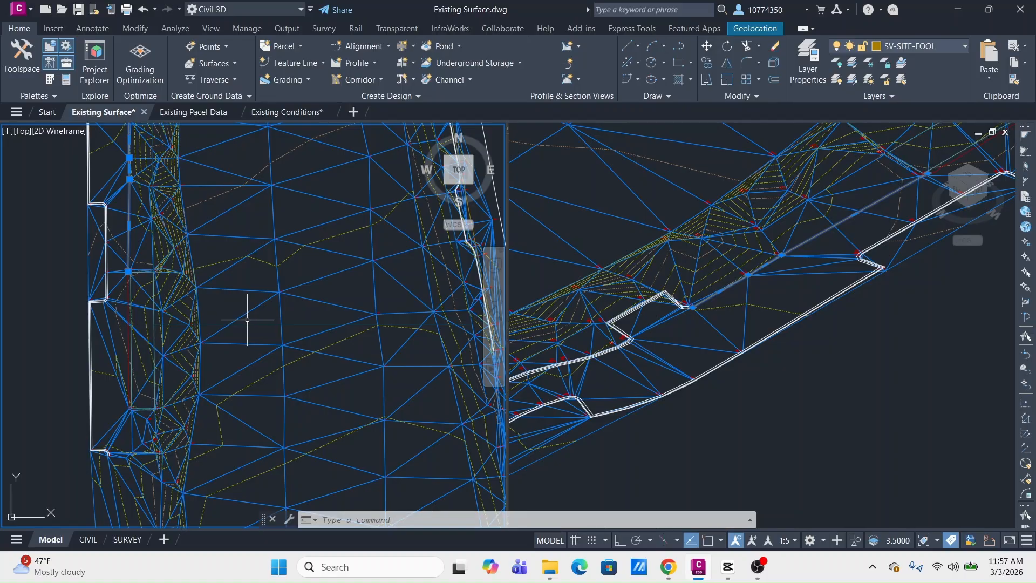
{"action": "key", "text": "Escape"}
{"action": "key", "text": "Escape"}
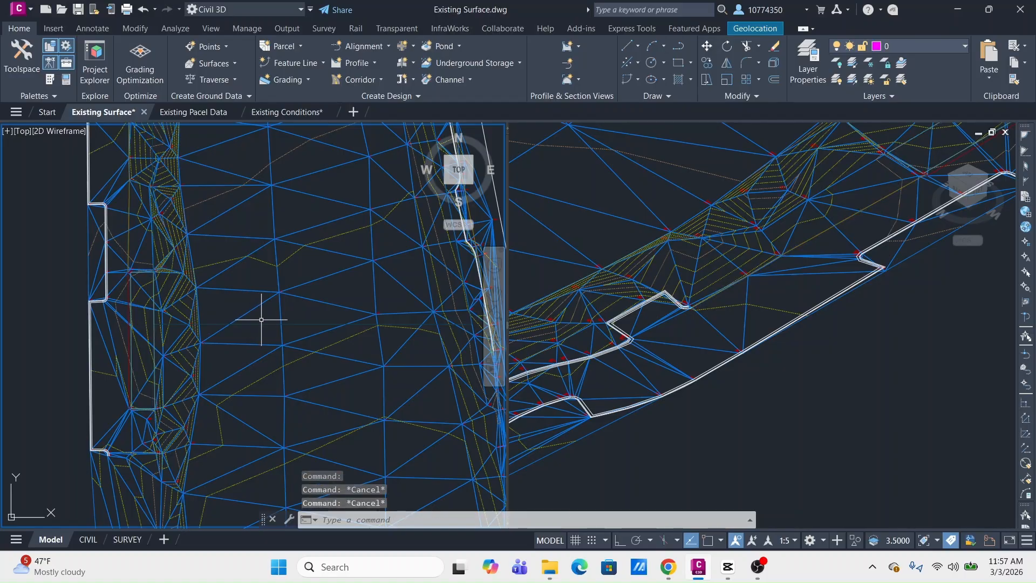
{"action": "left_click", "coordinate": [261, 319]}
{"action": "left_click", "coordinate": [242, 328]}
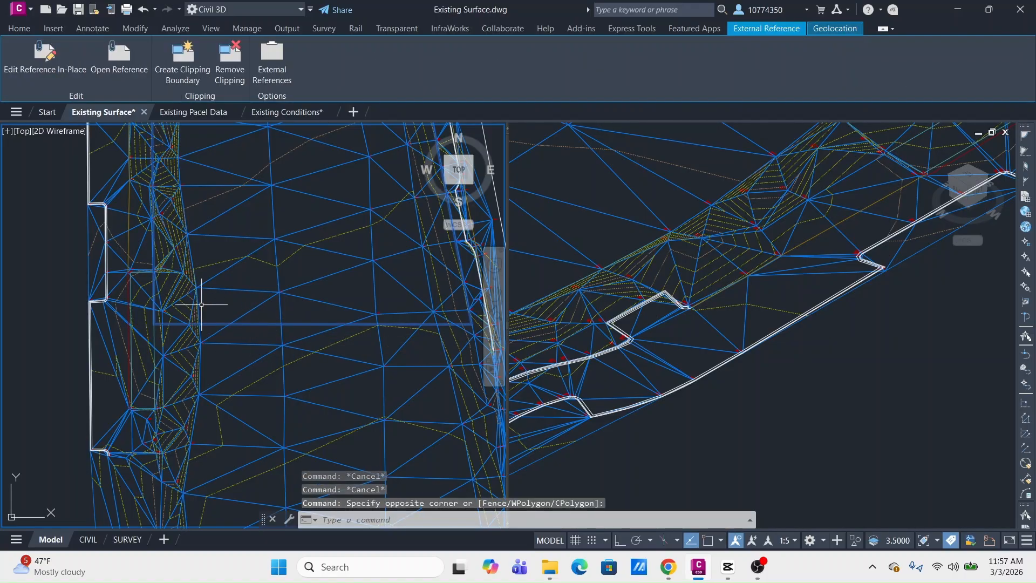
{"action": "scroll", "coordinate": [157, 298], "scroll_direction": "up", "scroll_amount": 3}
{"action": "key", "text": "Escape"}
{"action": "key", "text": "Escape"}
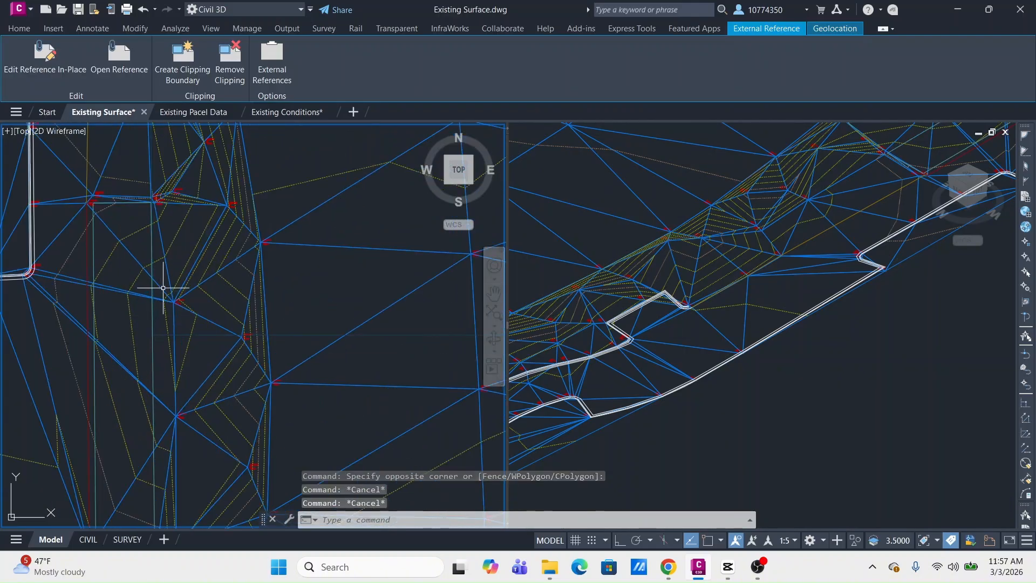
Inspect the SV-SITE-BLDG building outline against the nearby survey points and surface triangles, and clear the selection.
{"action": "scroll", "coordinate": [194, 338], "scroll_direction": "up", "scroll_amount": 3}
{"action": "scroll", "coordinate": [141, 342], "scroll_direction": "down", "scroll_amount": 2}
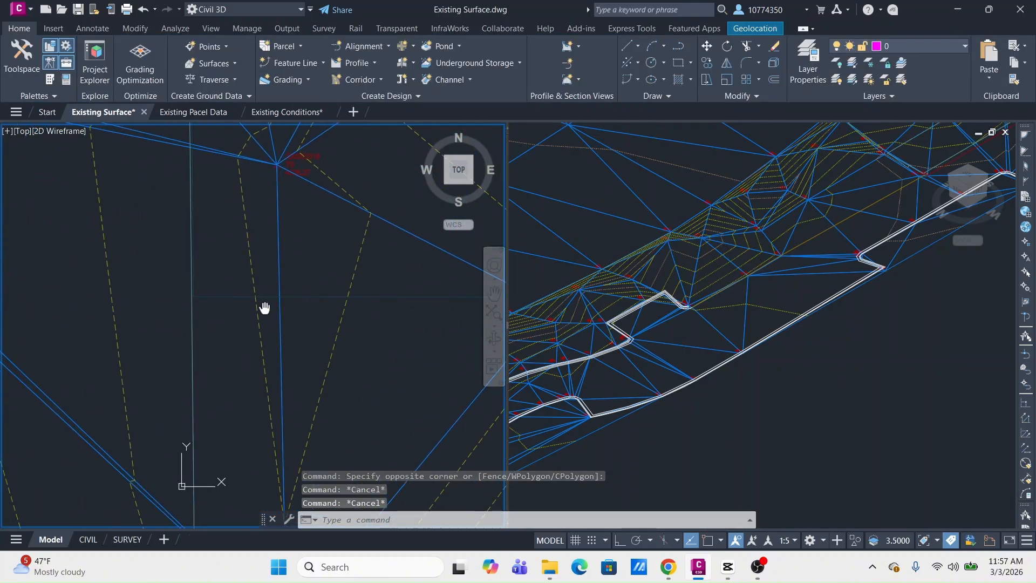
{"action": "scroll", "coordinate": [219, 292], "scroll_direction": "down", "scroll_amount": 2}
{"action": "middle_click_drag", "start_coordinate": [216, 283], "coordinate": [247, 345]}
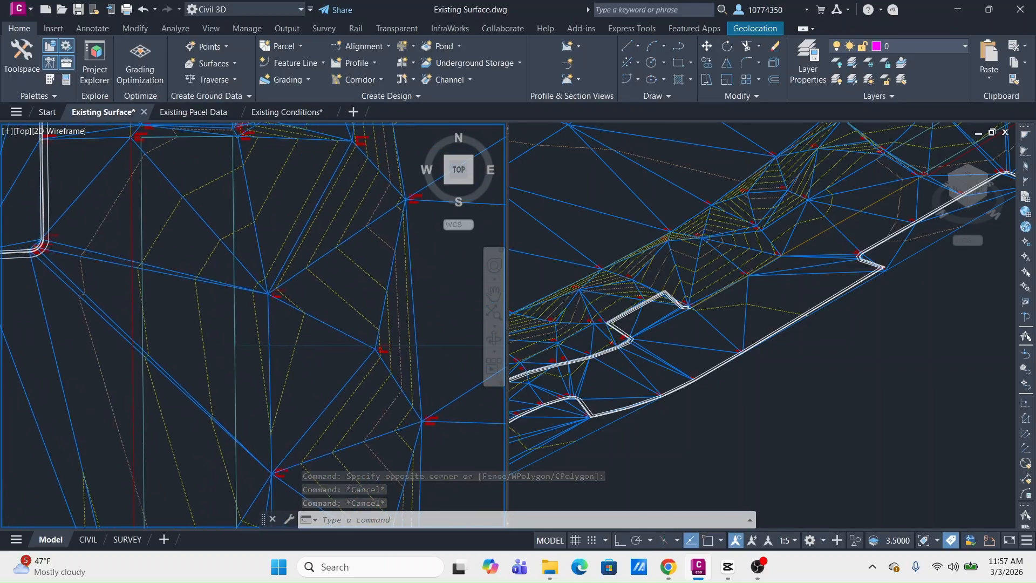
{"action": "mouse_move", "coordinate": [251, 197]}
{"action": "middle_mouse_down"}
{"action": "mouse_move", "coordinate": [307, 314]}
{"action": "mouse_move", "coordinate": [229, 266]}
{"action": "mouse_move", "coordinate": [175, 280]}
{"action": "middle_mouse_up"}
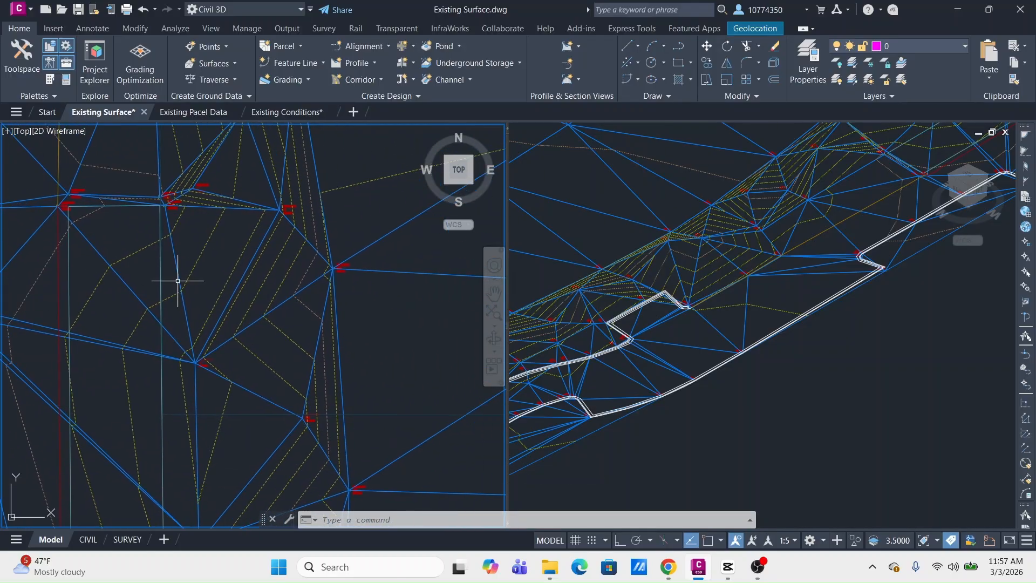
{"action": "left_click", "coordinate": [161, 383]}
{"action": "middle_click_drag", "start_coordinate": [217, 364], "coordinate": [341, 349]}
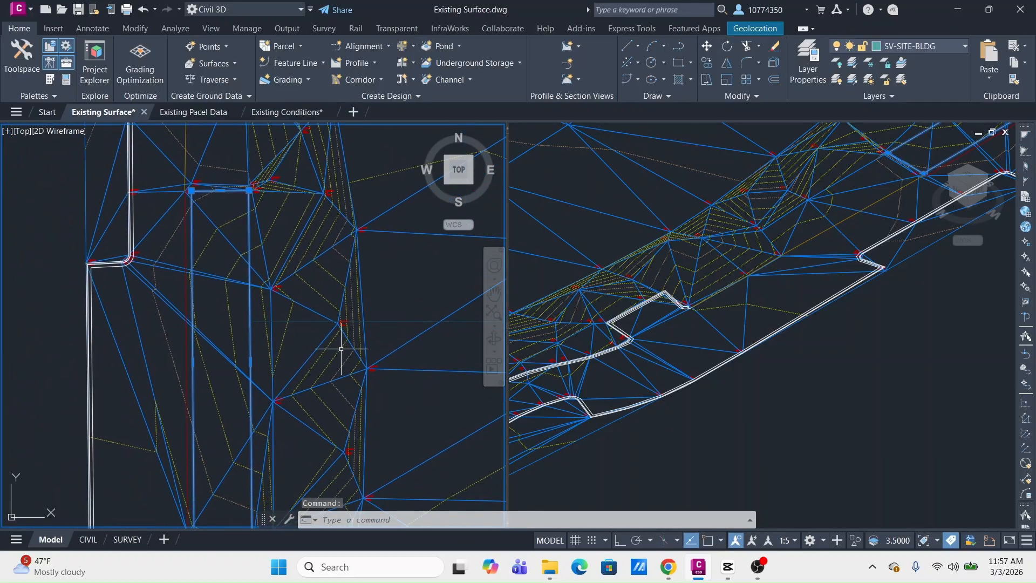
{"action": "middle_click_drag", "start_coordinate": [205, 327], "coordinate": [204, 400]}
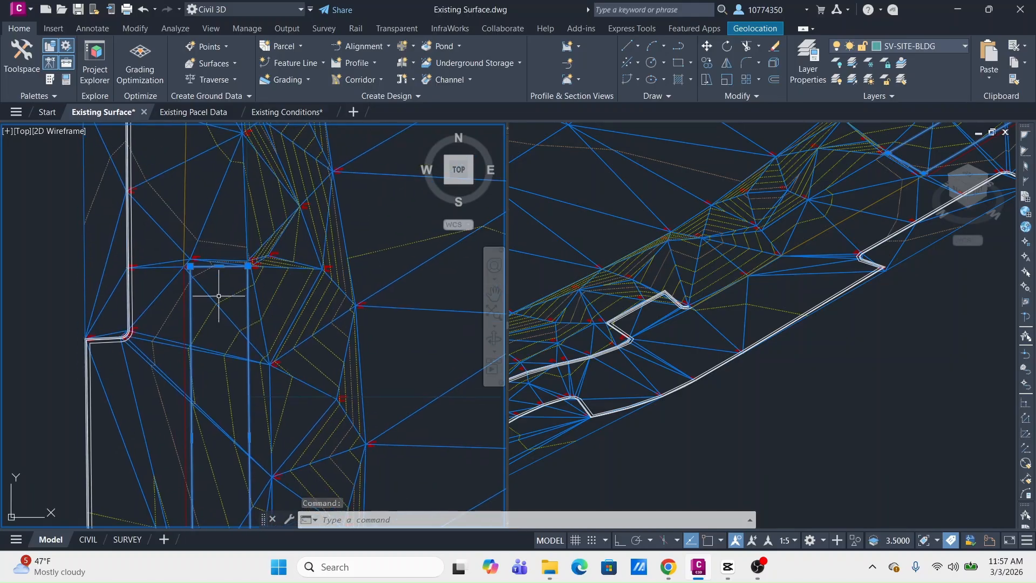
{"action": "mouse_move", "coordinate": [219, 295]}
{"action": "middle_mouse_down"}
{"action": "mouse_move", "coordinate": [195, 398]}
{"action": "mouse_move", "coordinate": [221, 322]}
{"action": "mouse_move", "coordinate": [243, 335]}
{"action": "middle_mouse_up"}
{"action": "scroll", "coordinate": [227, 401], "scroll_direction": "up", "scroll_amount": 2}
{"action": "key", "text": "Escape"}
{"action": "key", "text": "Escape"}
{"action": "scroll", "coordinate": [140, 348], "scroll_direction": "up", "scroll_amount": 5}
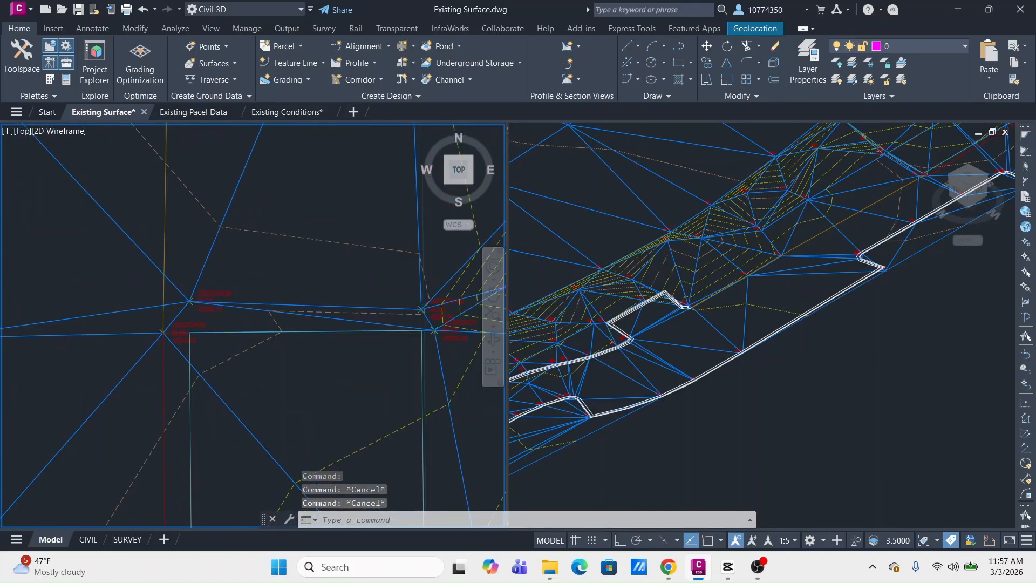
Check the extent of the SV-SITE-CONC polyline at survey point 220203439 and clear the selection.
{"action": "scroll", "coordinate": [140, 348], "scroll_direction": "up", "scroll_amount": 5}
{"action": "scroll", "coordinate": [157, 333], "scroll_direction": "up", "scroll_amount": 3}
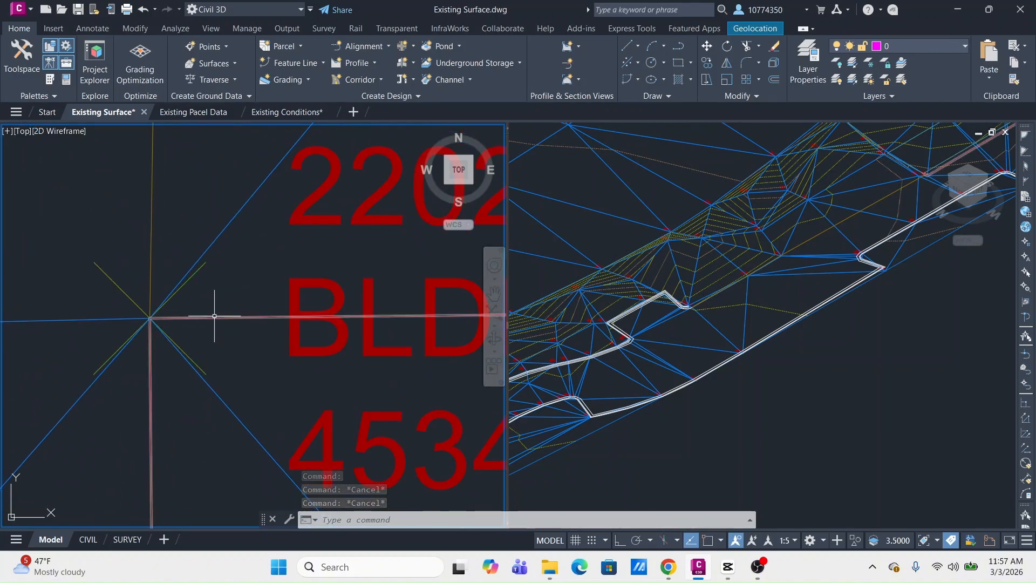
{"action": "left_click", "coordinate": [215, 316]}
{"action": "scroll", "coordinate": [215, 317], "scroll_direction": "down", "scroll_amount": 6}
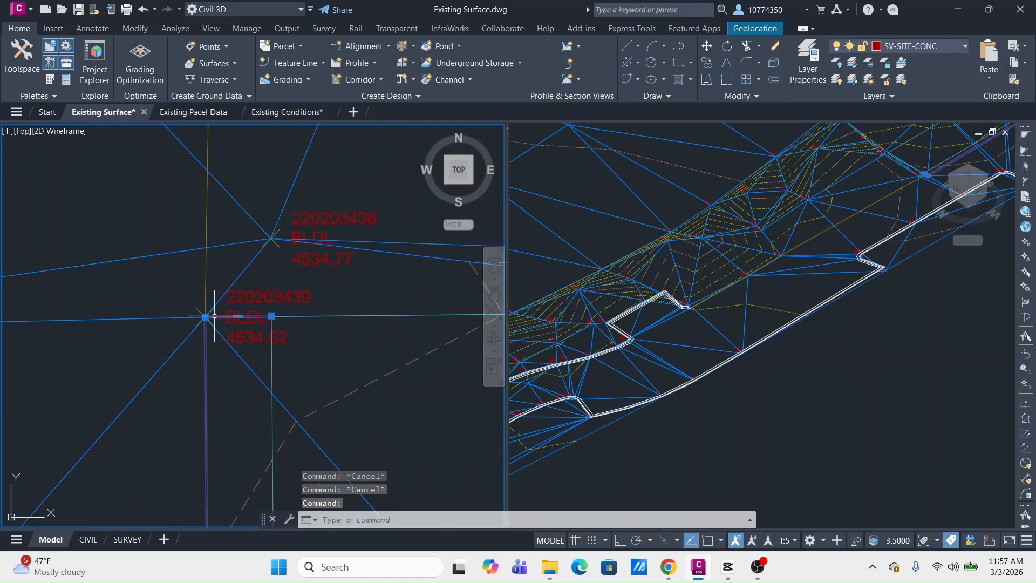
{"action": "key", "text": "Escape"}
{"action": "key", "text": "Escape"}
Check the lower end of the SV-SITE-EOOL polyline against the building outline and survey point 220203439, and clear the selection.
{"action": "middle_click_drag", "start_coordinate": [225, 182], "coordinate": [240, 280]}
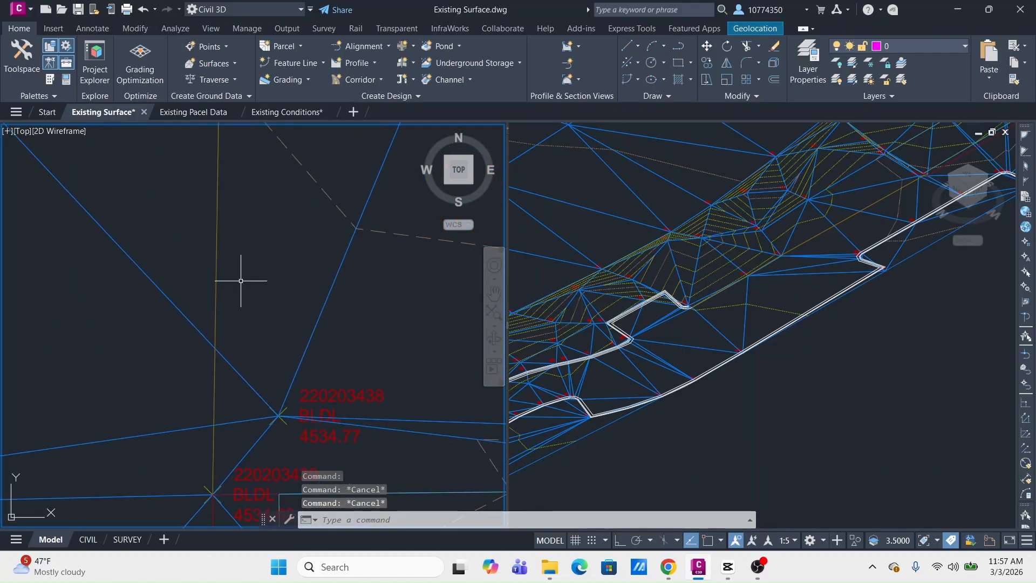
{"action": "left_click", "coordinate": [241, 204]}
{"action": "left_click", "coordinate": [212, 220]}
{"action": "scroll", "coordinate": [262, 252], "scroll_direction": "down", "scroll_amount": 5}
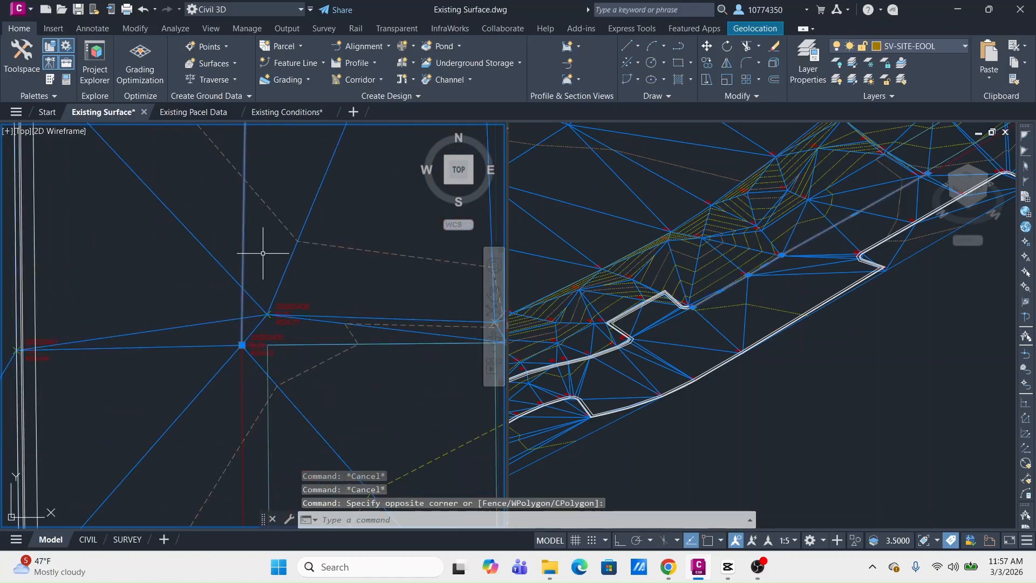
{"action": "middle_click_drag", "start_coordinate": [324, 293], "coordinate": [224, 233]}
{"action": "scroll", "coordinate": [224, 234], "scroll_direction": "down", "scroll_amount": 3}
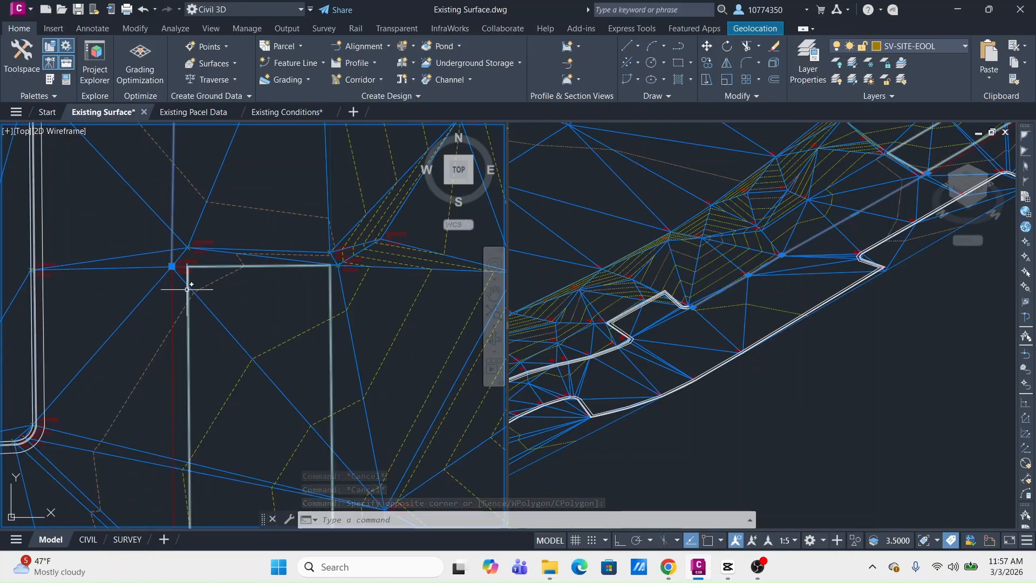
{"action": "scroll", "coordinate": [177, 269], "scroll_direction": "up", "scroll_amount": 5}
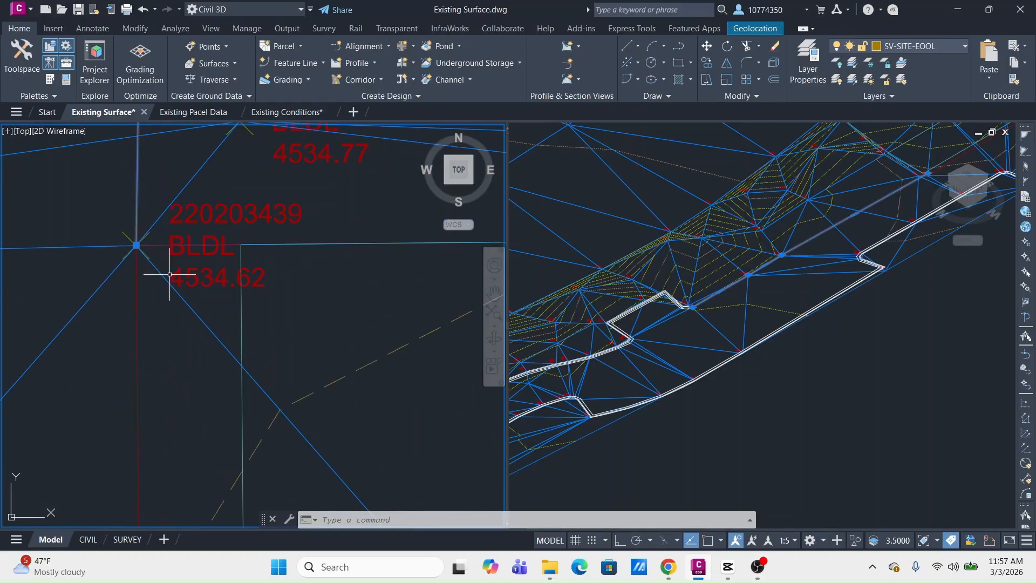
{"action": "key", "text": "Escape"}
{"action": "key", "text": "Escape"}
{"action": "key", "text": "Escape"}
{"action": "scroll", "coordinate": [178, 286], "scroll_direction": "up", "scroll_amount": 2}
{"action": "scroll", "coordinate": [208, 302], "scroll_direction": "up", "scroll_amount": 2}
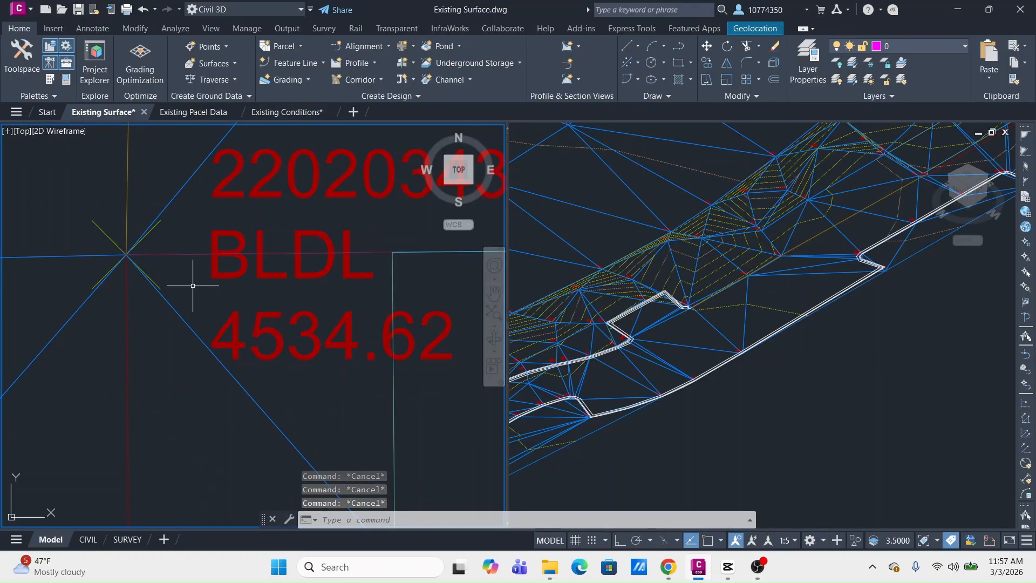
Break the SV-SITE-CONC polyline from a spot on its short edge to its corner at survey point 220203439 using object snap.
{"action": "type", "text": "break"}
{"action": "key", "text": "Return"}
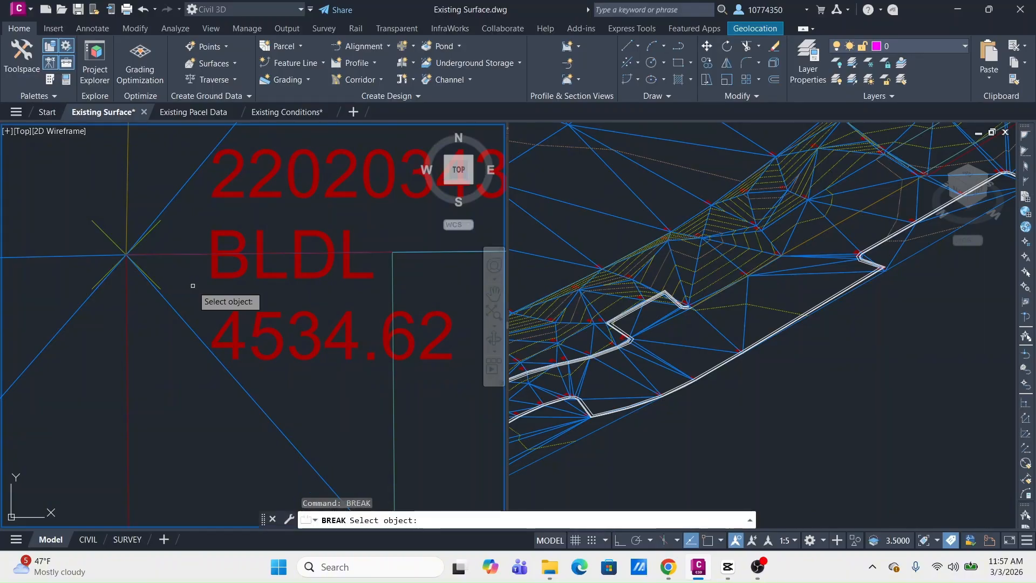
{"action": "left_click", "coordinate": [180, 253]}
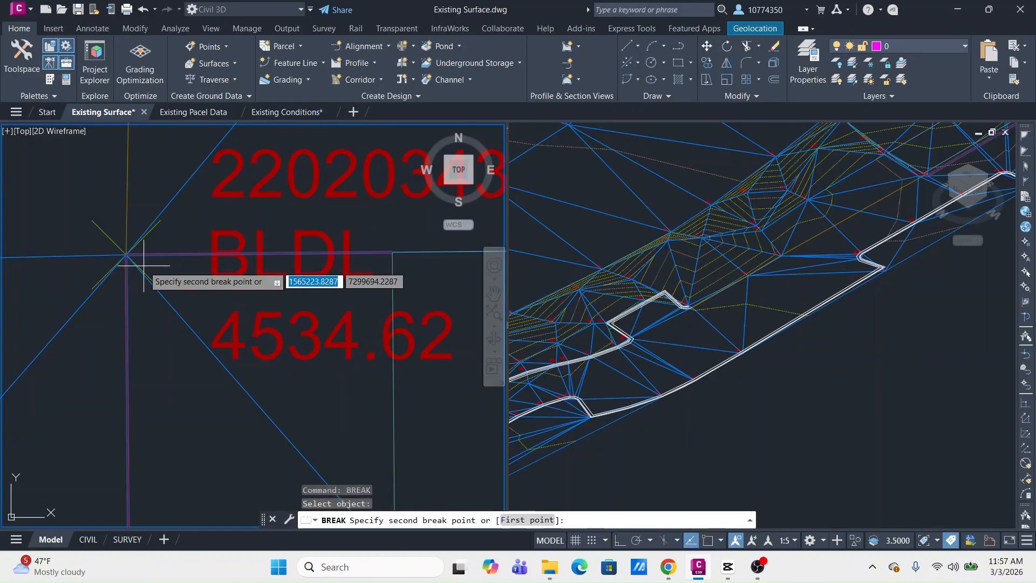
{"action": "scroll", "coordinate": [104, 226], "scroll_direction": "up", "scroll_amount": 4}
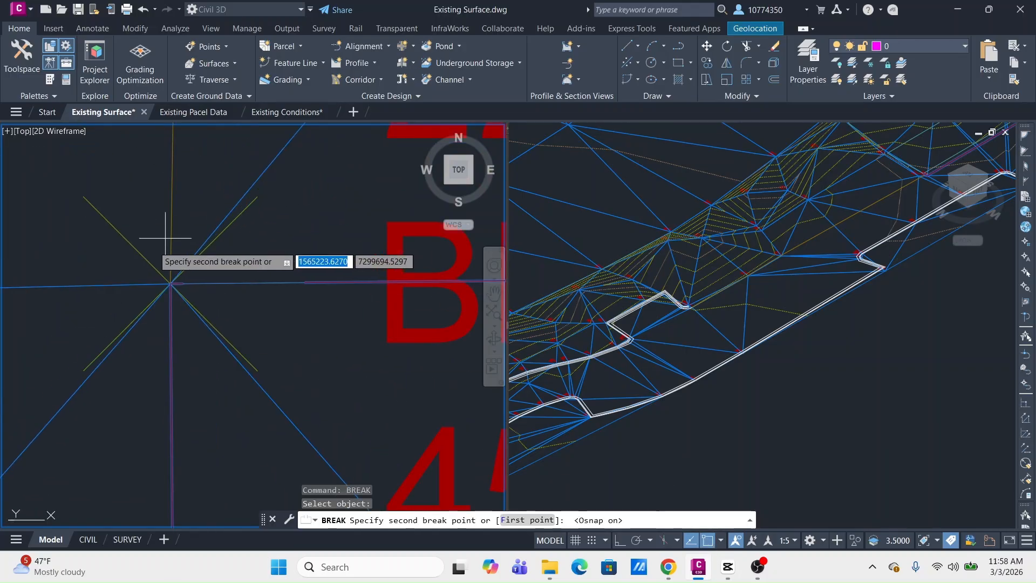
{"action": "left_click", "coordinate": [142, 249]}
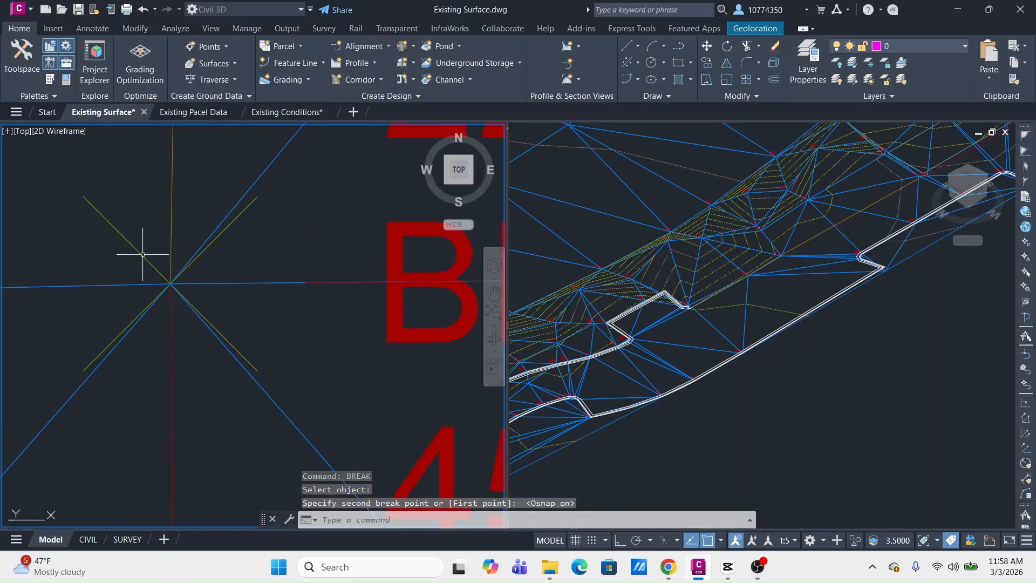
Stretch the cut end of the short SV-SITE-CONC polyline piece onto survey point 220203439.
{"action": "left_click", "coordinate": [333, 278]}
{"action": "left_click", "coordinate": [337, 260]}
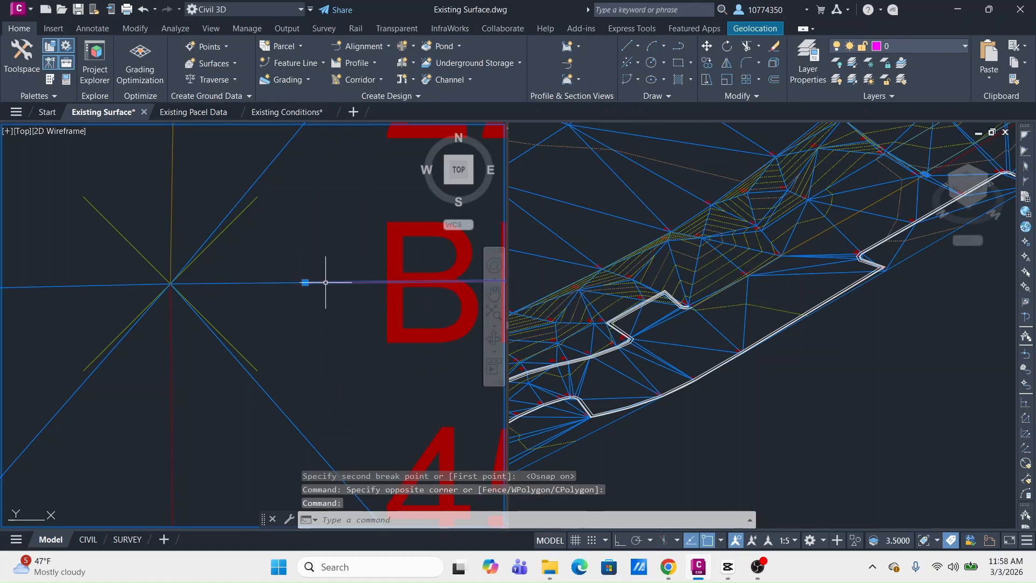
{"action": "left_click", "coordinate": [305, 282]}
{"action": "left_click", "coordinate": [305, 281]}
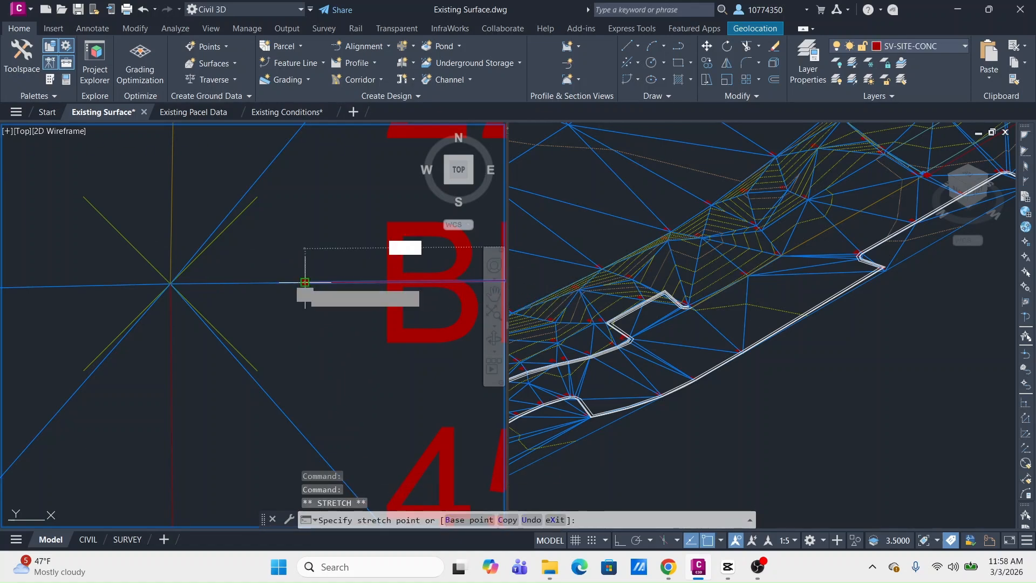
{"action": "left_click", "coordinate": [120, 234]}
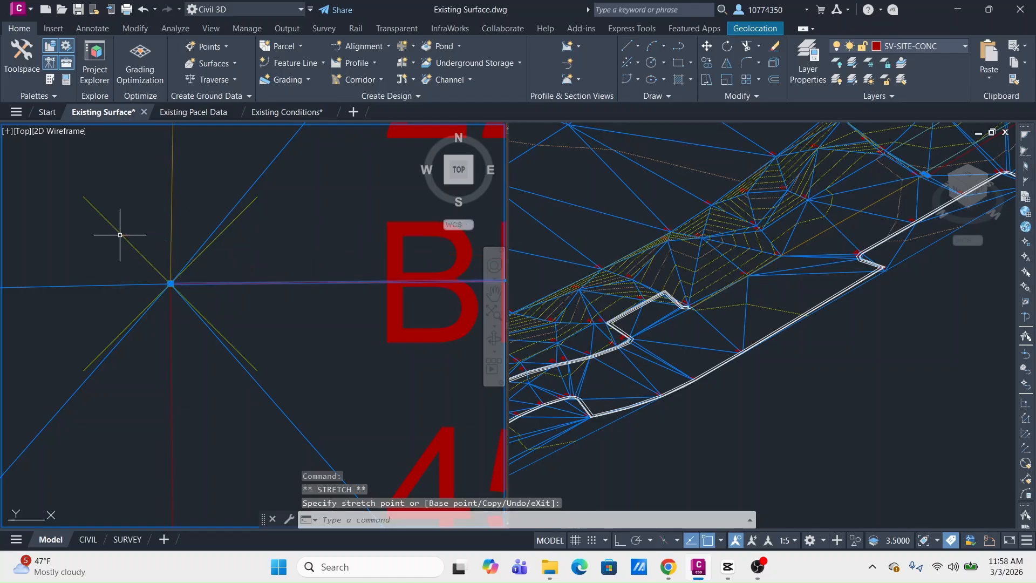
Pull the short SV-SITE-CONC piece's end vertex back slightly east of survey point 220203439.
{"action": "scroll", "coordinate": [144, 276], "scroll_direction": "up", "scroll_amount": 3}
{"action": "scroll", "coordinate": [268, 308], "scroll_direction": "up", "scroll_amount": 2}
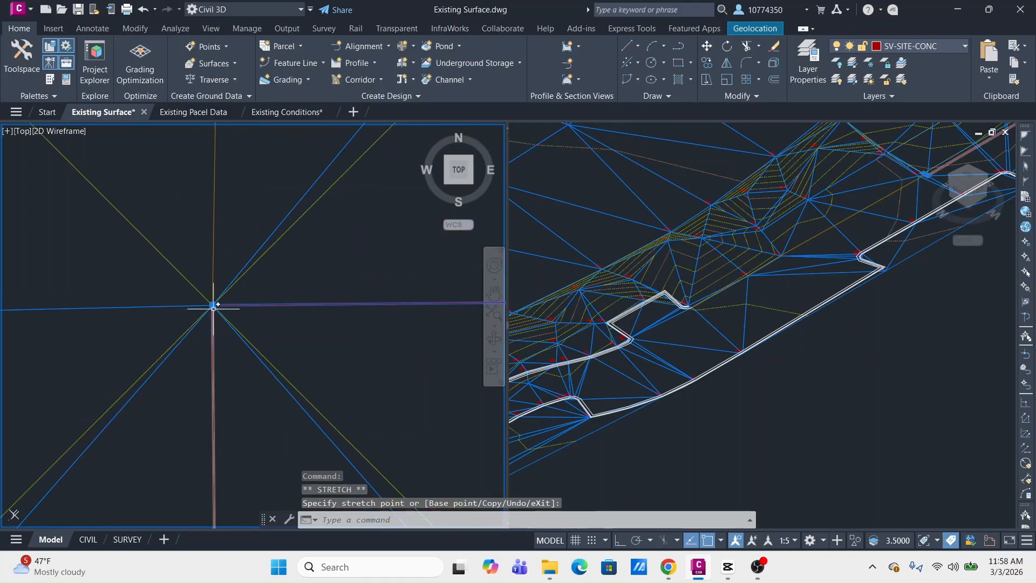
{"action": "left_click", "coordinate": [214, 305]}
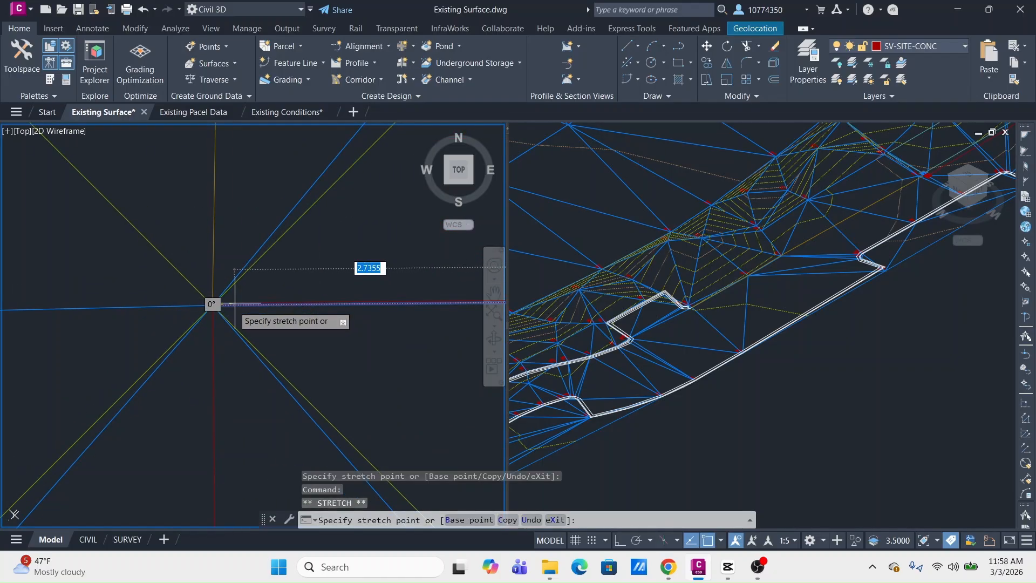
{"action": "left_click", "coordinate": [229, 305]}
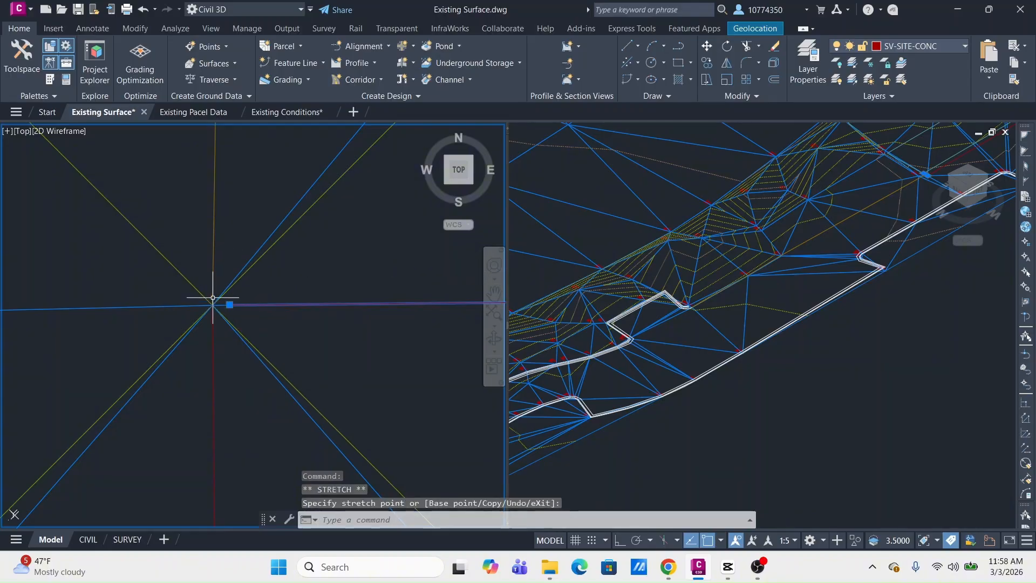
Pull the lower end vertex of the polyline running north from survey point 220203439 slightly north of that point.
{"action": "left_click", "coordinate": [215, 282]}
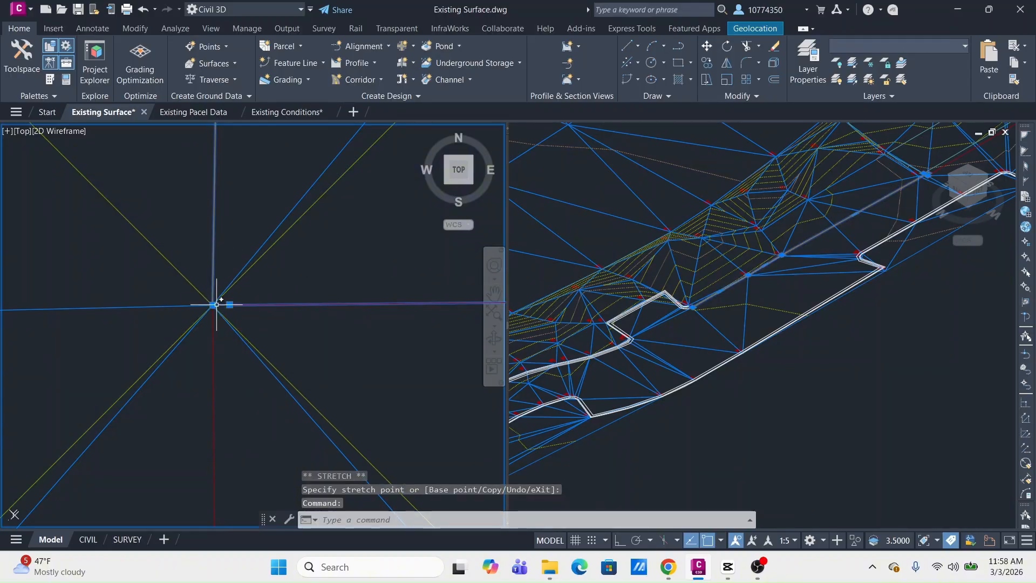
{"action": "left_click", "coordinate": [214, 305]}
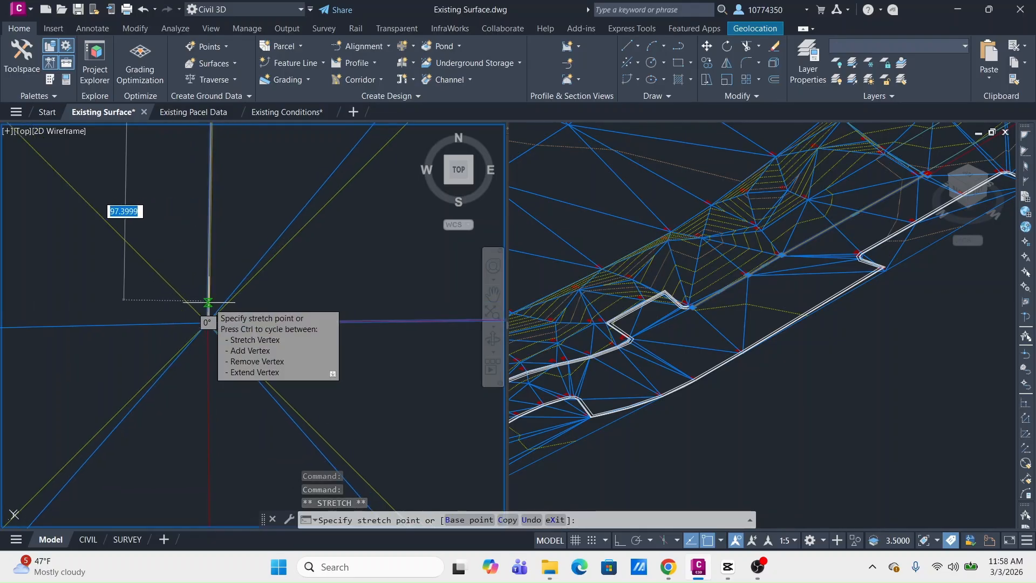
{"action": "left_click", "coordinate": [208, 301]}
Pull the upper end vertex of the polyline running south from survey point 220203439 slightly south of that point and clear the selection.
{"action": "left_click", "coordinate": [212, 357]}
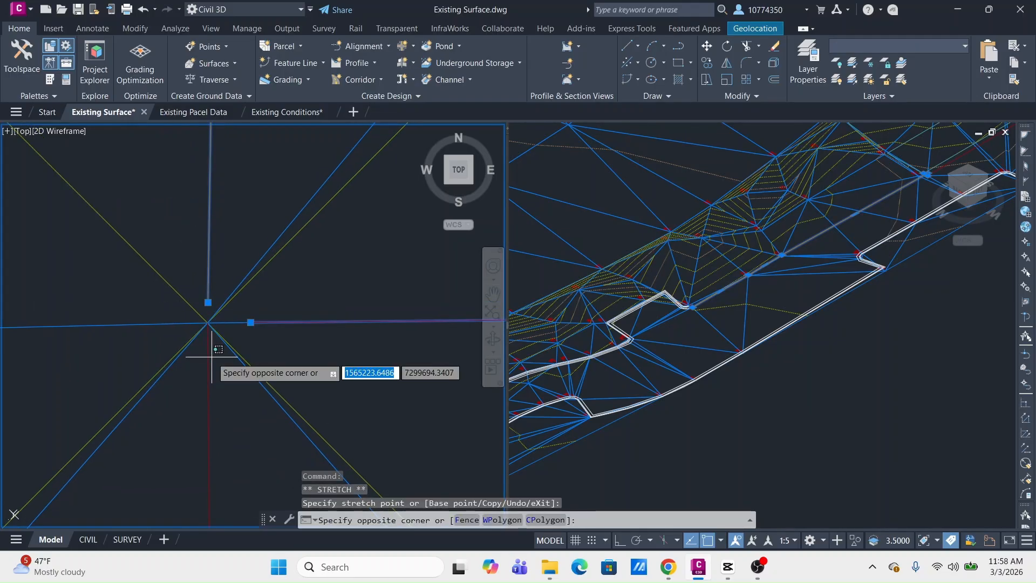
{"action": "left_click", "coordinate": [204, 364]}
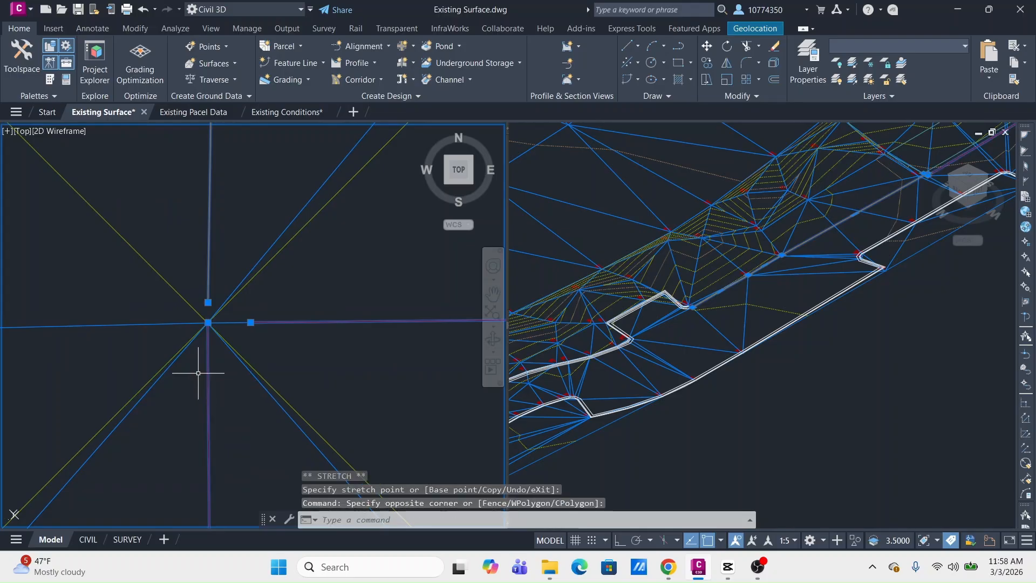
{"action": "left_click", "coordinate": [208, 322]}
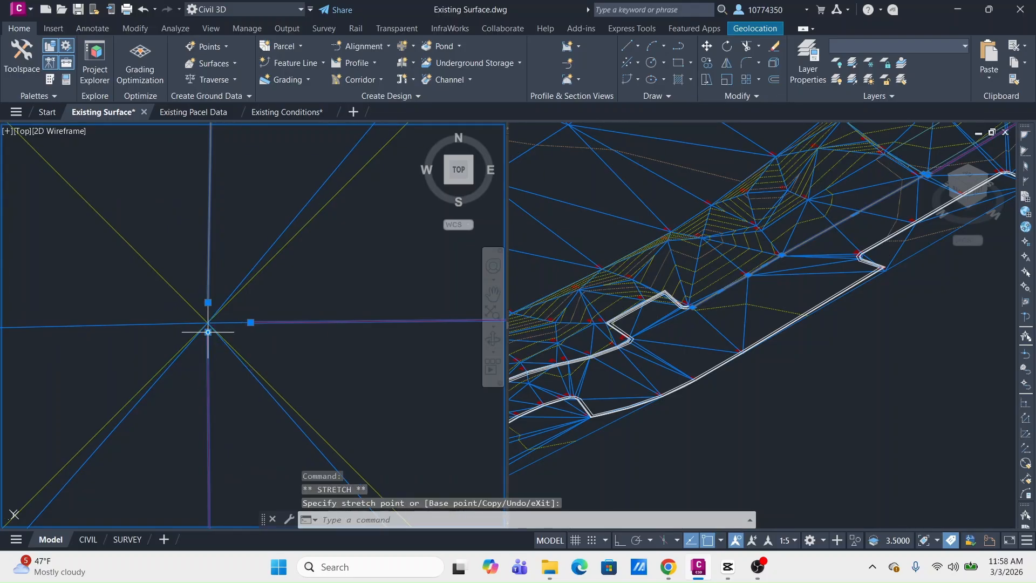
{"action": "key", "text": "Escape"}
{"action": "key", "text": "Escape"}
Stretch the east end of the short SV-SITE-CONC piece slightly west of the building outline's corner and clear the selection.
{"action": "scroll", "coordinate": [255, 269], "scroll_direction": "down", "scroll_amount": 3}
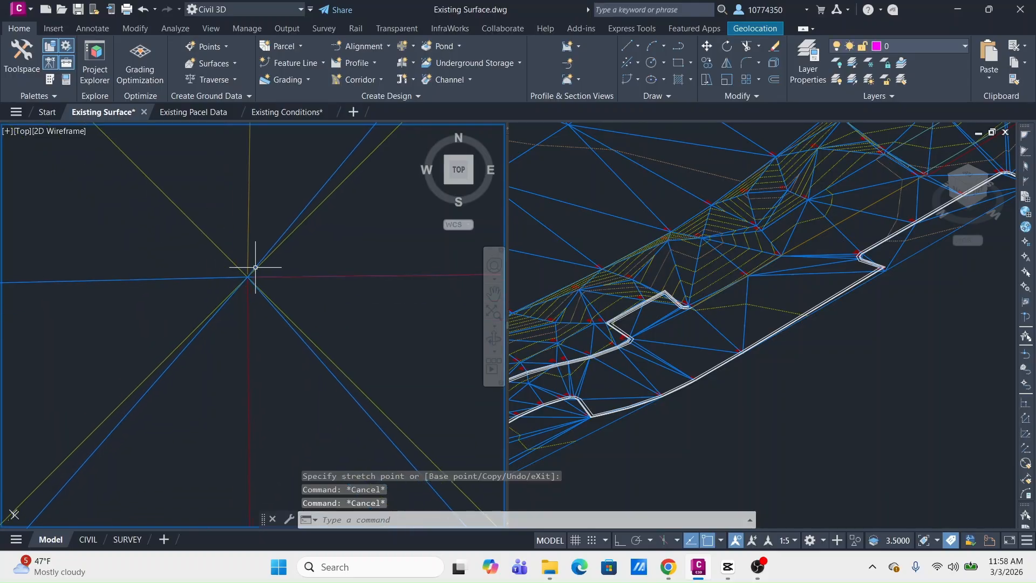
{"action": "scroll", "coordinate": [255, 267], "scroll_direction": "down", "scroll_amount": 12}
{"action": "middle_click_drag", "start_coordinate": [336, 234], "coordinate": [198, 312]}
{"action": "scroll", "coordinate": [205, 297], "scroll_direction": "up", "scroll_amount": 9}
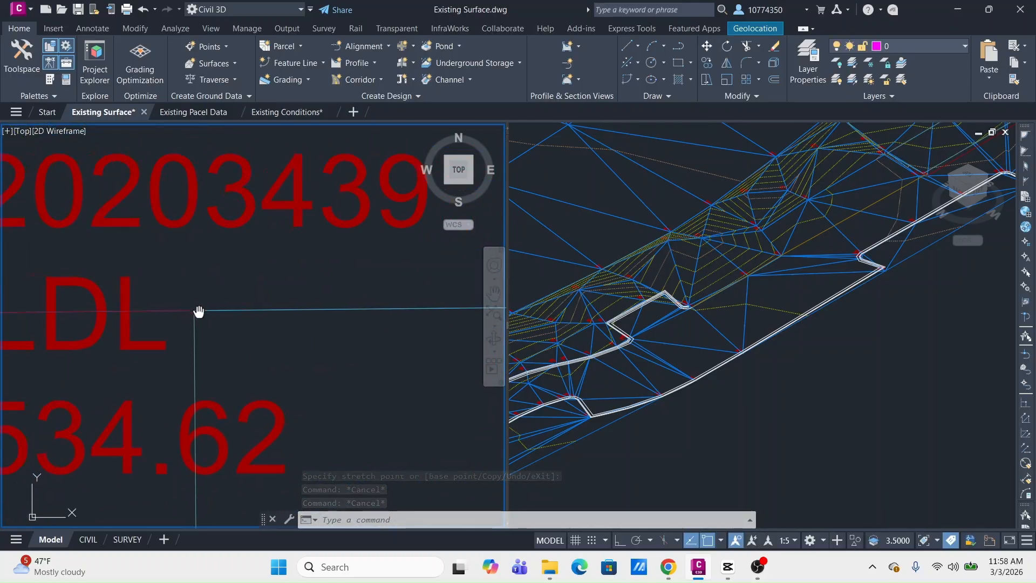
{"action": "scroll", "coordinate": [199, 312], "scroll_direction": "down", "scroll_amount": 2}
{"action": "scroll", "coordinate": [284, 301], "scroll_direction": "up", "scroll_amount": 6}
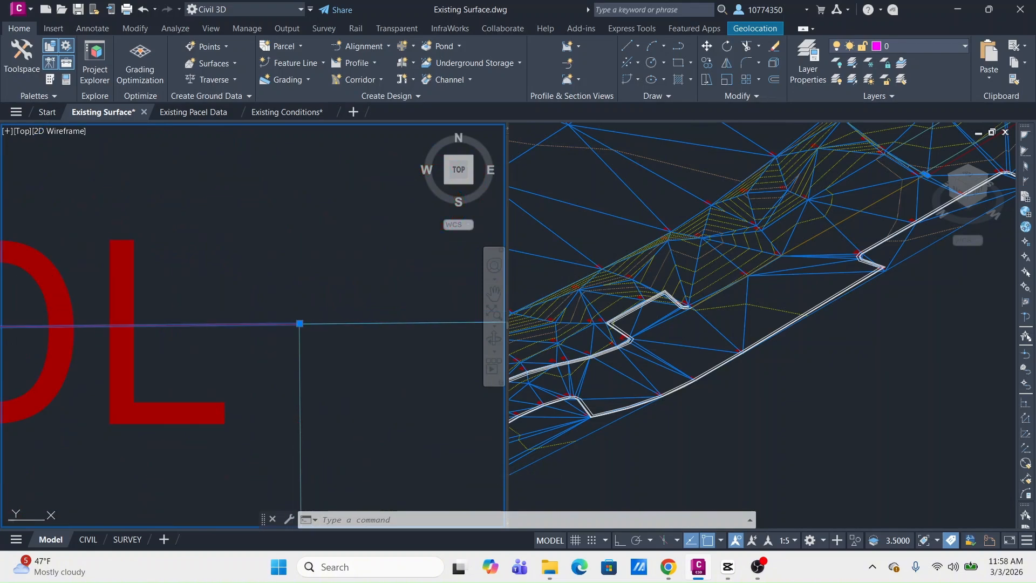
{"action": "scroll", "coordinate": [320, 320], "scroll_direction": "up", "scroll_amount": 4}
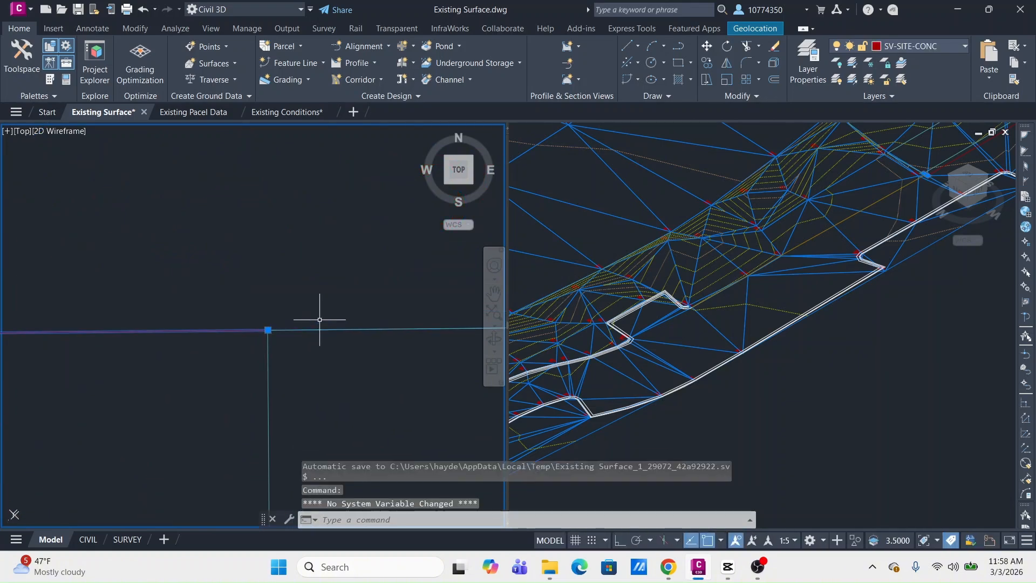
{"action": "left_click", "coordinate": [265, 329]}
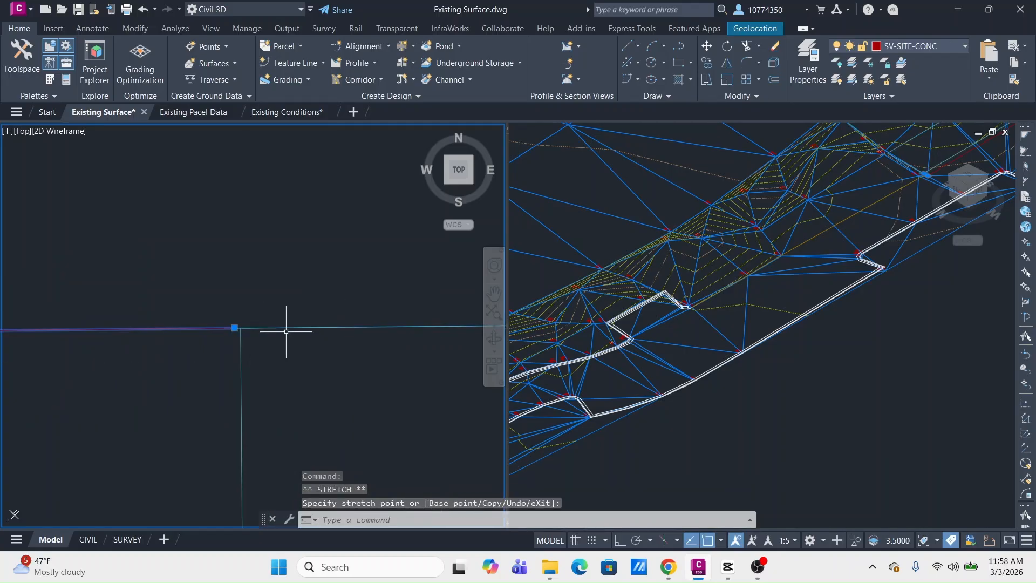
{"action": "key", "text": "Escape"}
{"action": "key", "text": "Escape"}
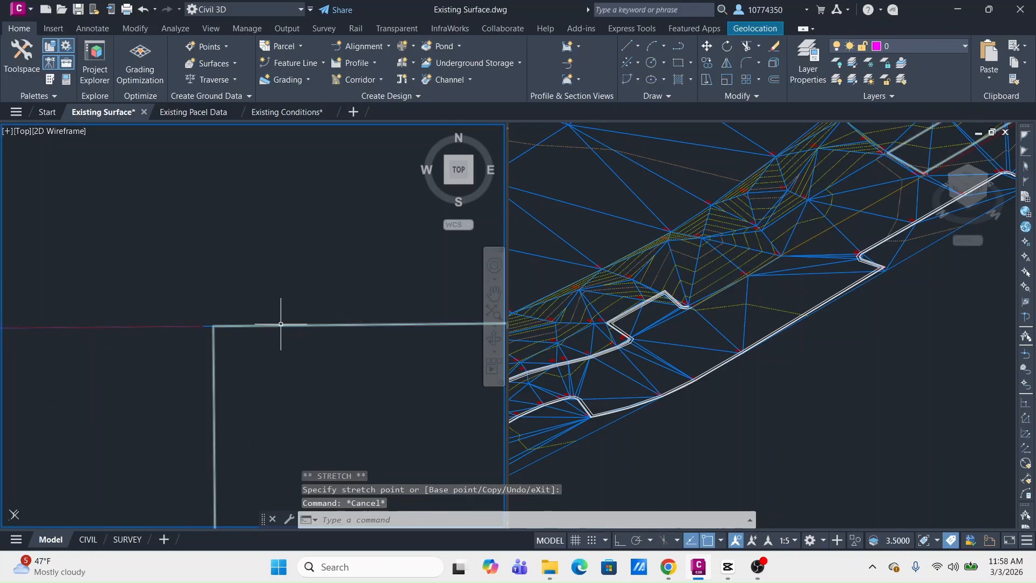
Examine the surface triangulation and curb feature lines from the building outline up to the north end of the site.
{"action": "scroll", "coordinate": [282, 323], "scroll_direction": "down", "scroll_amount": 3}
{"action": "scroll", "coordinate": [281, 322], "scroll_direction": "down", "scroll_amount": 5}
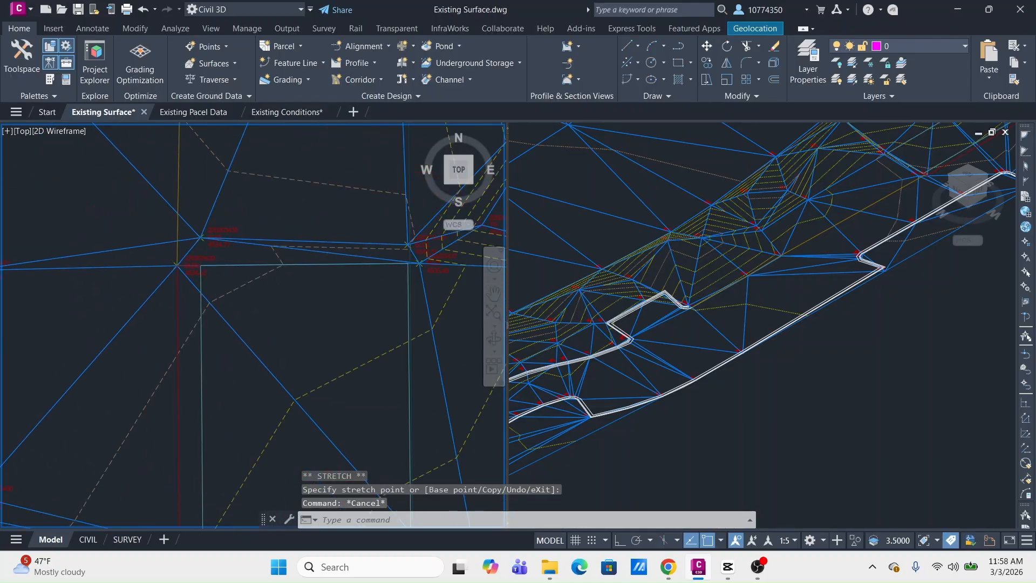
{"action": "middle_click_drag", "start_coordinate": [278, 271], "coordinate": [268, 284]}
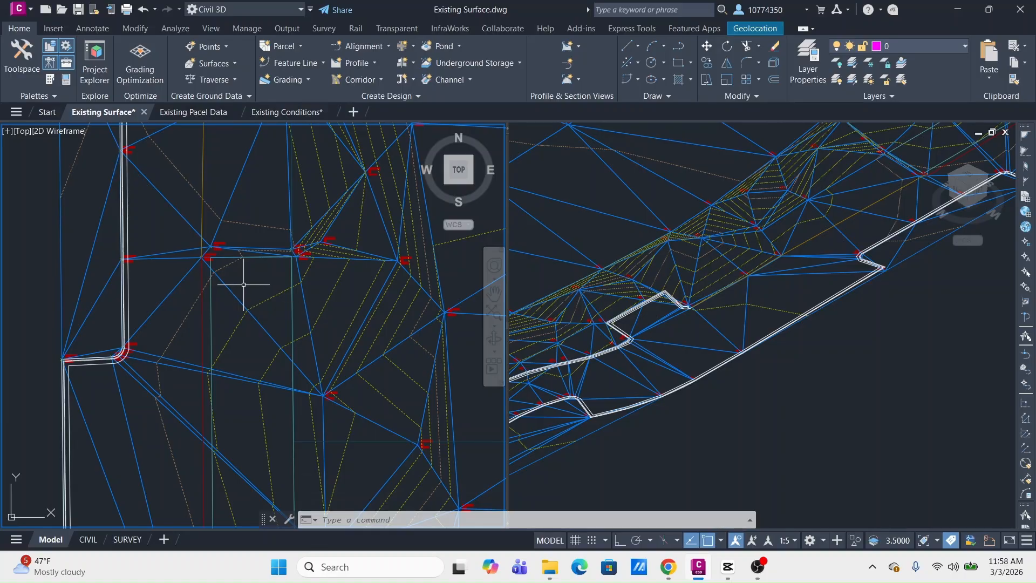
{"action": "scroll", "coordinate": [262, 309], "scroll_direction": "down", "scroll_amount": 5}
{"action": "middle_click_drag", "start_coordinate": [258, 313], "coordinate": [217, 377]}
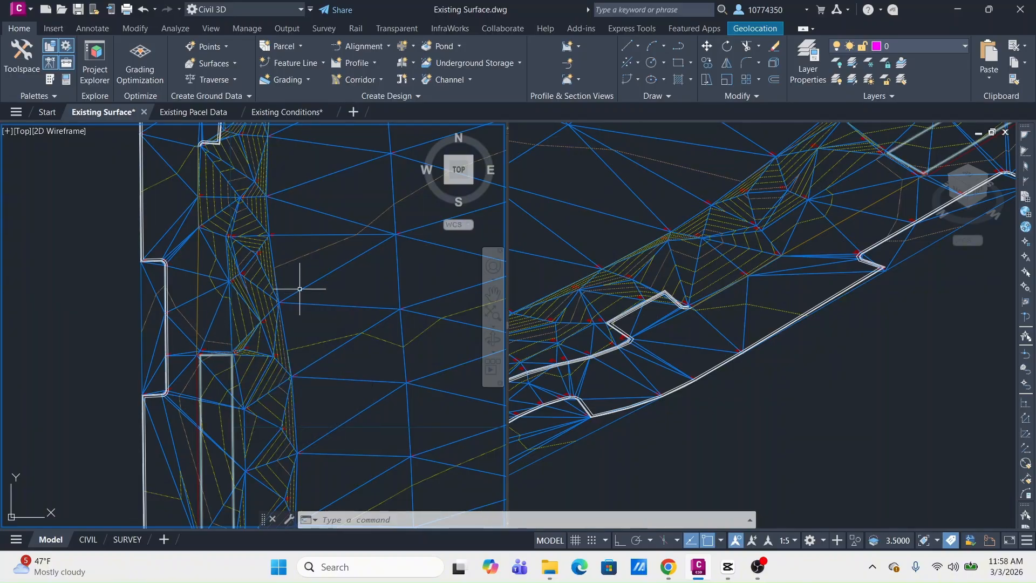
{"action": "scroll", "coordinate": [232, 374], "scroll_direction": "down", "scroll_amount": 3}
{"action": "middle_click_drag", "start_coordinate": [286, 232], "coordinate": [267, 303]}
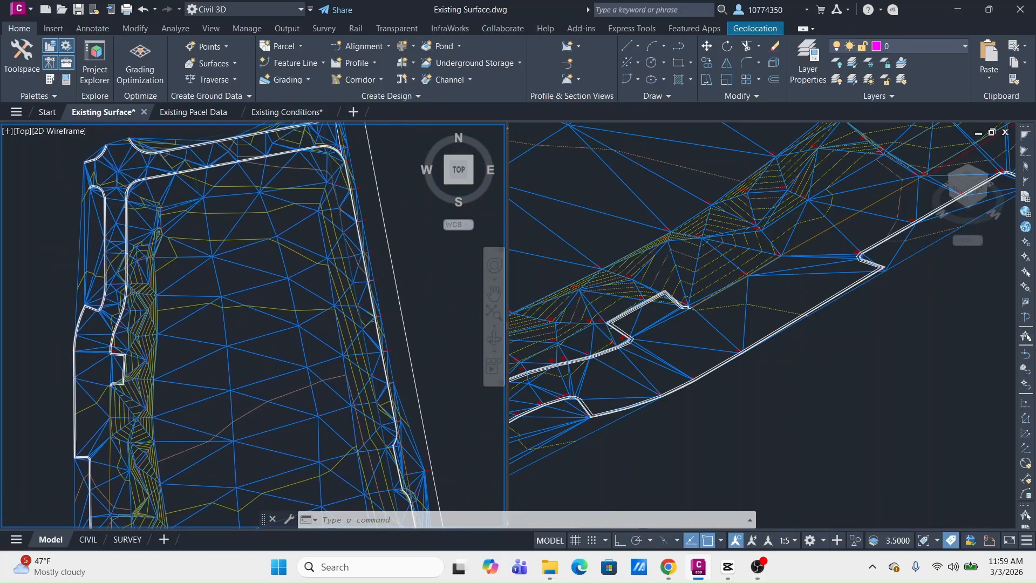
{"action": "middle_click_drag", "start_coordinate": [243, 221], "coordinate": [224, 268]}
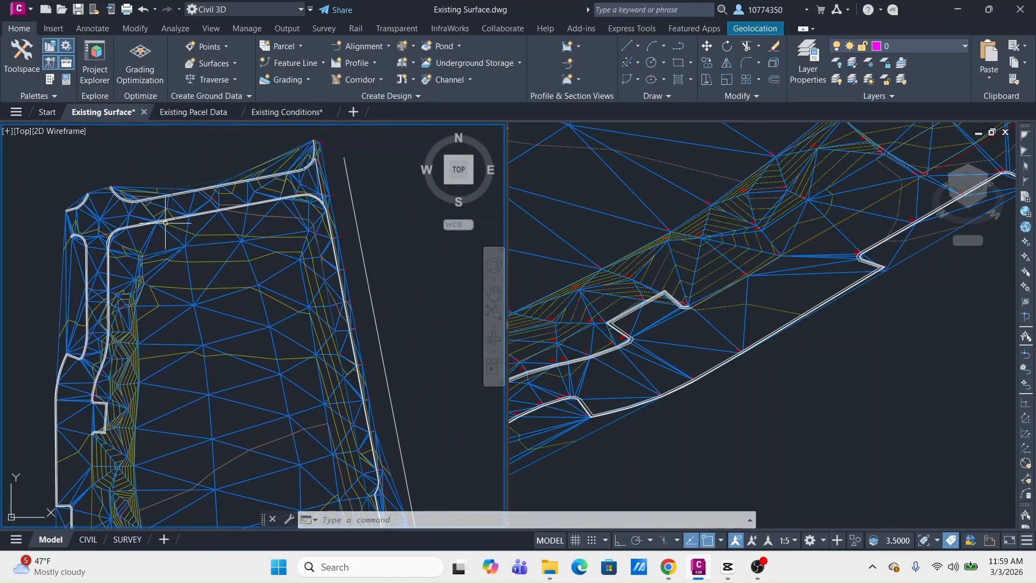
{"action": "middle_click_drag", "start_coordinate": [294, 404], "coordinate": [280, 287]}
{"action": "scroll", "coordinate": [279, 287], "scroll_direction": "down", "scroll_amount": 4}
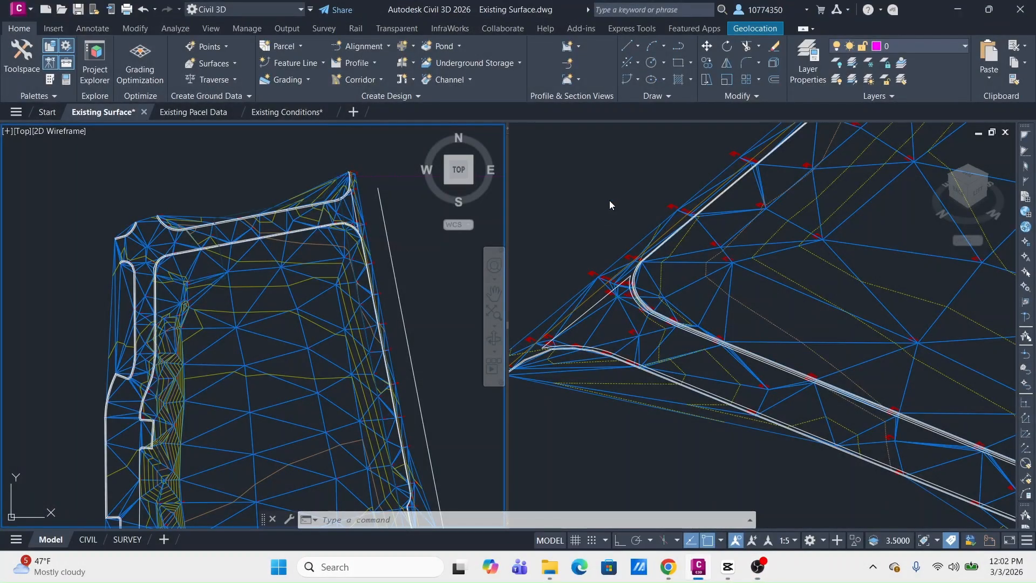
Examine the sharp spike in the outer curb line at the northeast curb return in both the isometric and plan views.
{"action": "left_click", "coordinate": [581, 256]}
{"action": "scroll", "coordinate": [590, 301], "scroll_direction": "up", "scroll_amount": 2}
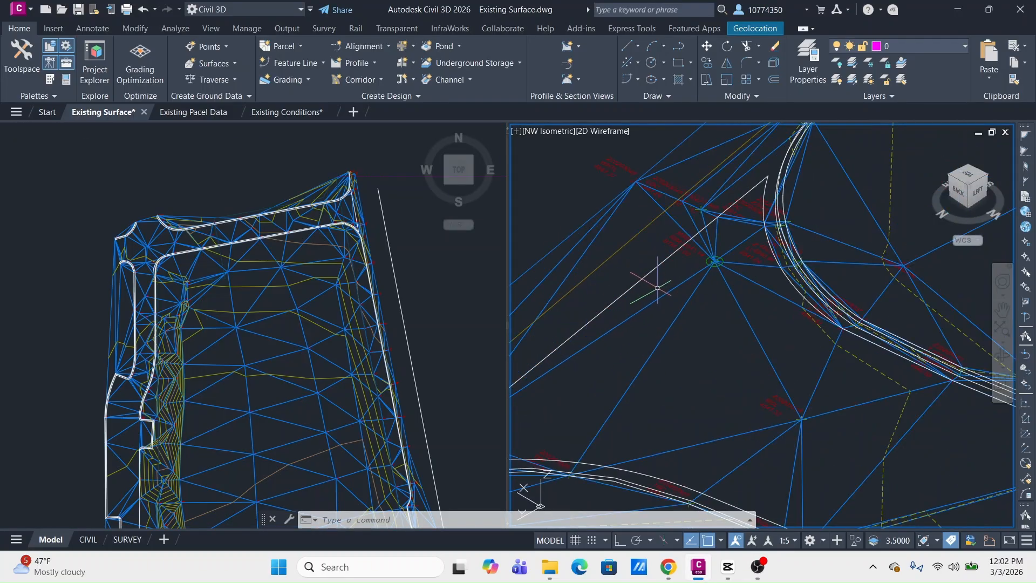
{"action": "scroll", "coordinate": [701, 281], "scroll_direction": "up", "scroll_amount": 2}
{"action": "scroll", "coordinate": [682, 237], "scroll_direction": "up", "scroll_amount": 2}
{"action": "middle_click_drag", "start_coordinate": [730, 195], "coordinate": [791, 262]}
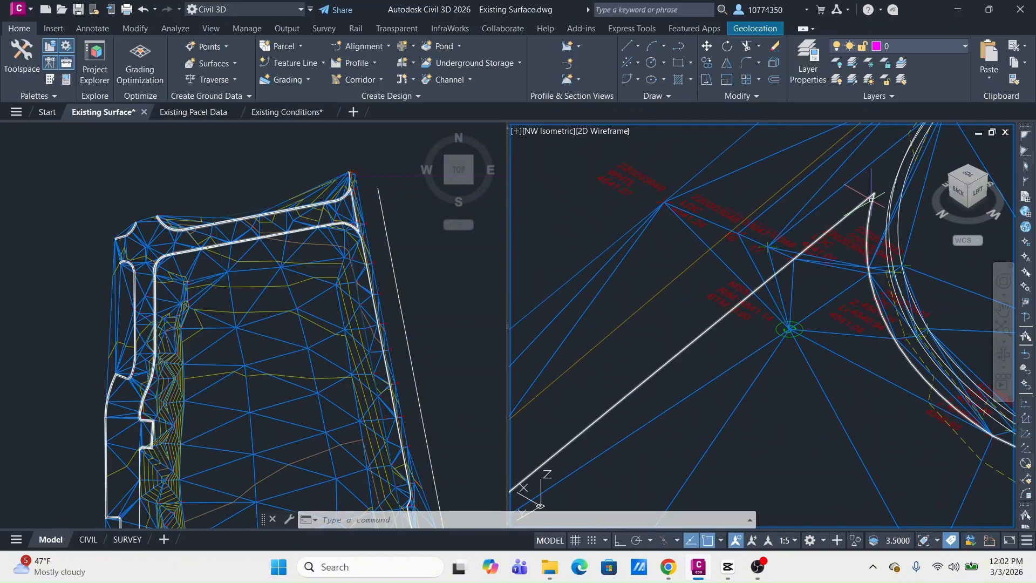
{"action": "left_click", "coordinate": [324, 229]}
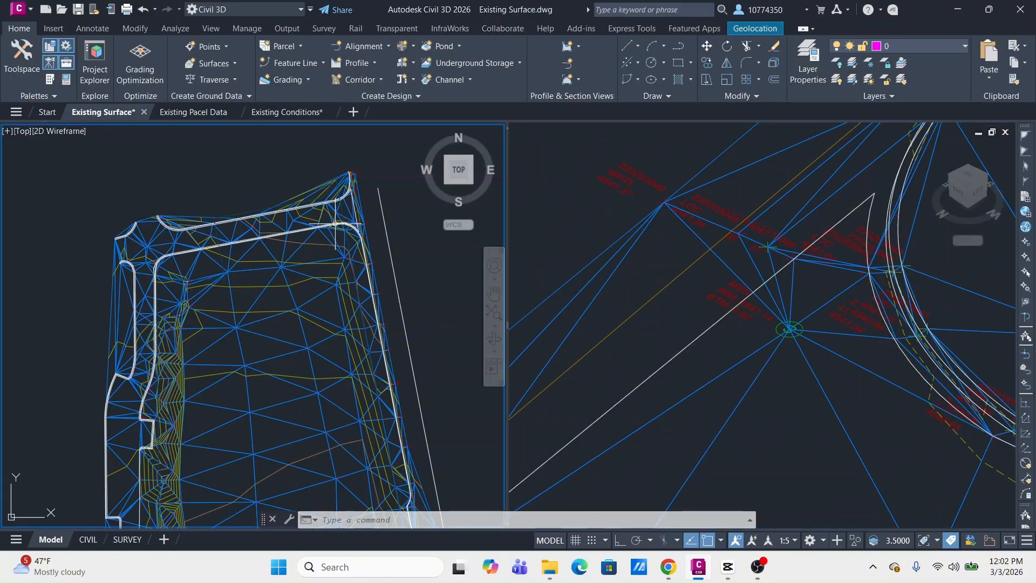
{"action": "scroll", "coordinate": [404, 228], "scroll_direction": "up", "scroll_amount": 5}
{"action": "scroll", "coordinate": [403, 228], "scroll_direction": "up", "scroll_amount": 4}
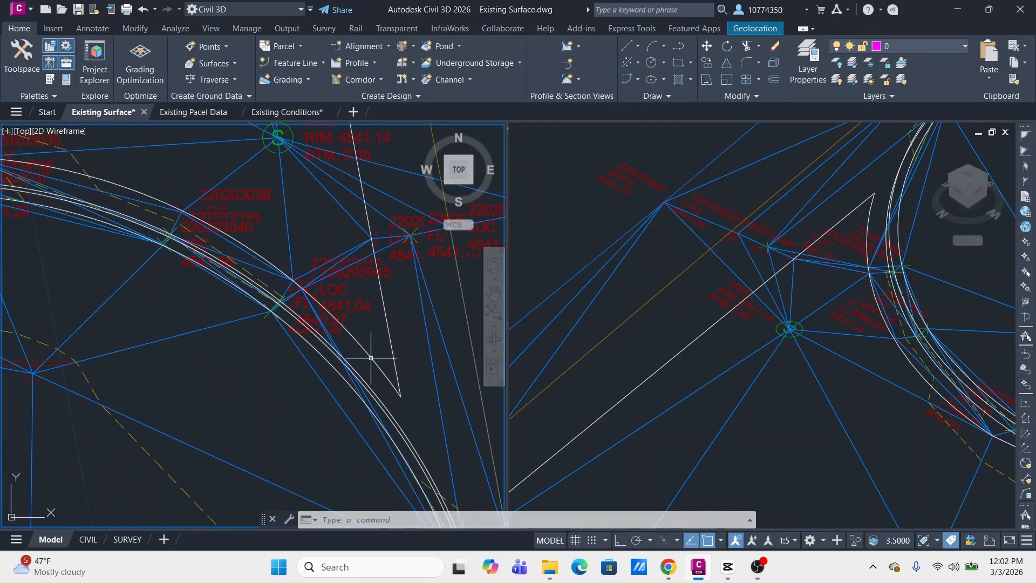
{"action": "scroll", "coordinate": [290, 302], "scroll_direction": "down", "scroll_amount": 6}
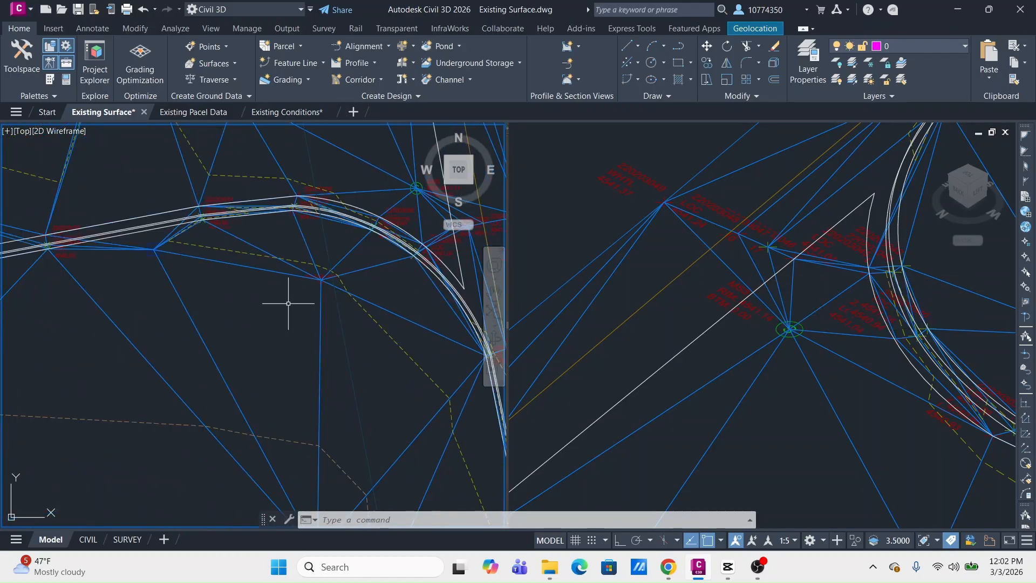
{"action": "scroll", "coordinate": [270, 302], "scroll_direction": "down", "scroll_amount": 3}
{"action": "scroll", "coordinate": [89, 289], "scroll_direction": "up", "scroll_amount": 5}
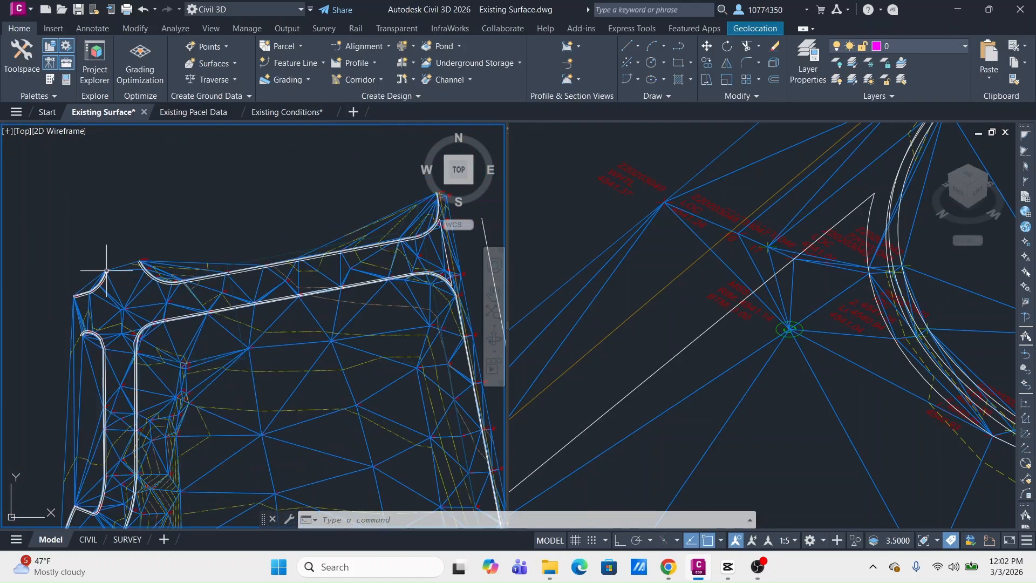
Insert elevation points at 5-foot increments along the curb-return feature line through survey points 220203490 and 220203491.
{"action": "mouse_move", "coordinate": [168, 287]}
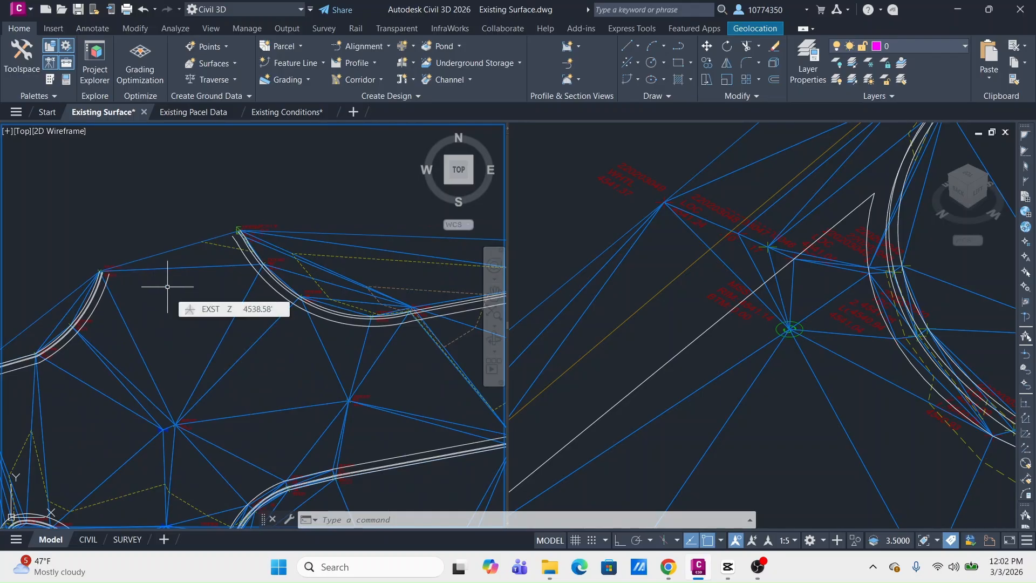
{"action": "middle_click_drag", "start_coordinate": [207, 324], "coordinate": [348, 296]}
{"action": "scroll", "coordinate": [243, 264], "scroll_direction": "up", "scroll_amount": 5}
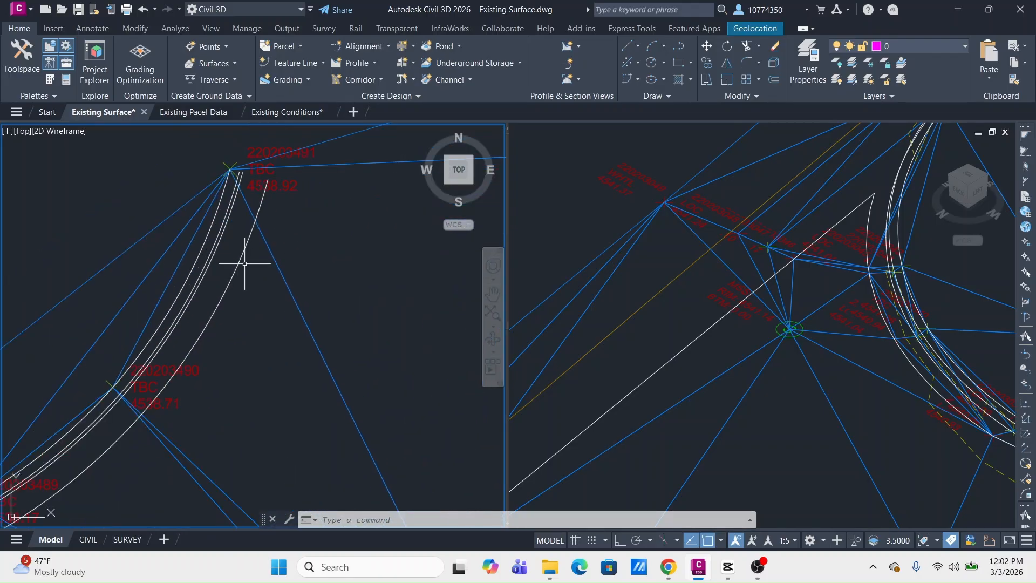
{"action": "left_click", "coordinate": [214, 220]}
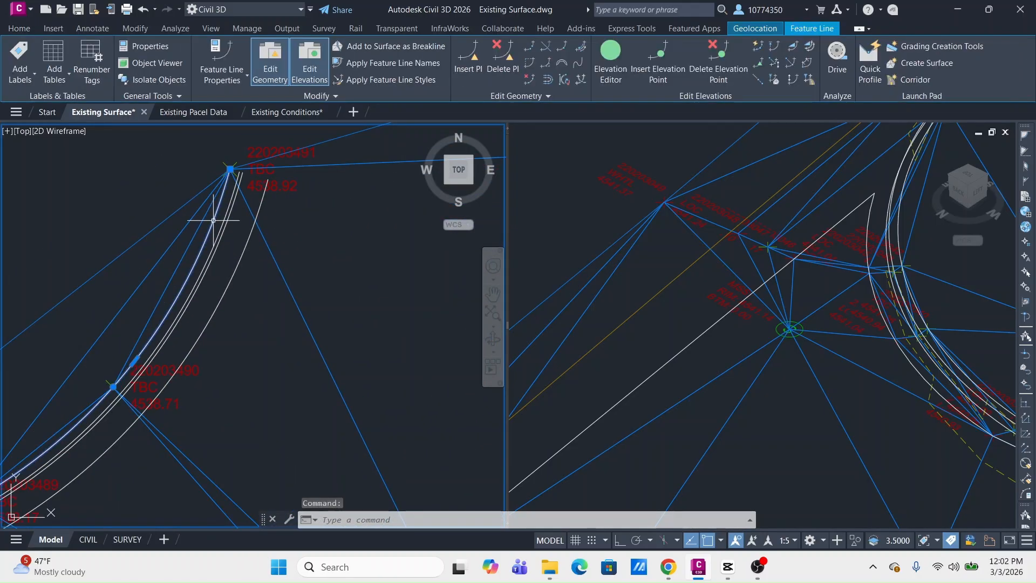
{"action": "left_click", "coordinate": [668, 58]}
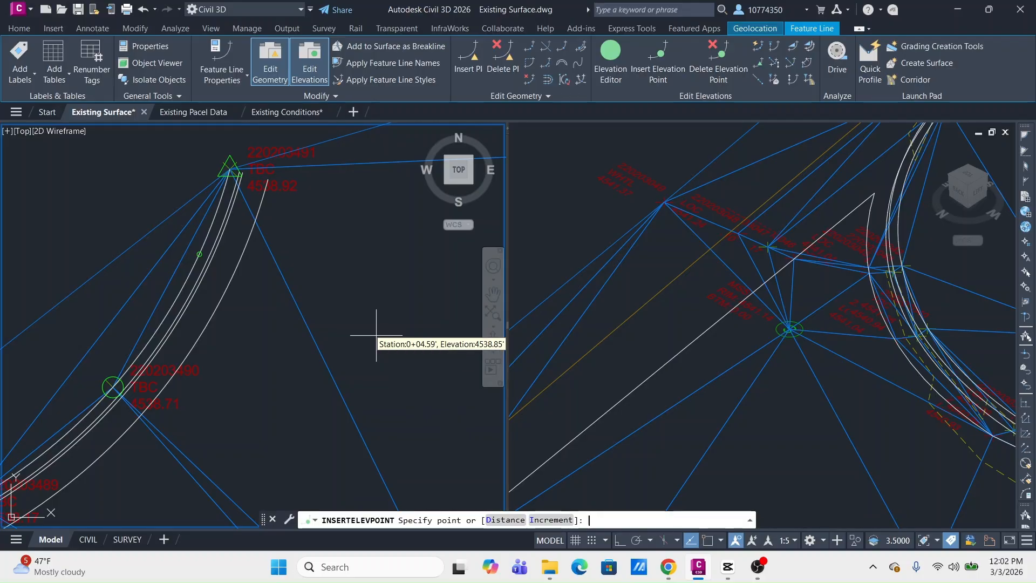
{"action": "key", "text": "Return"}
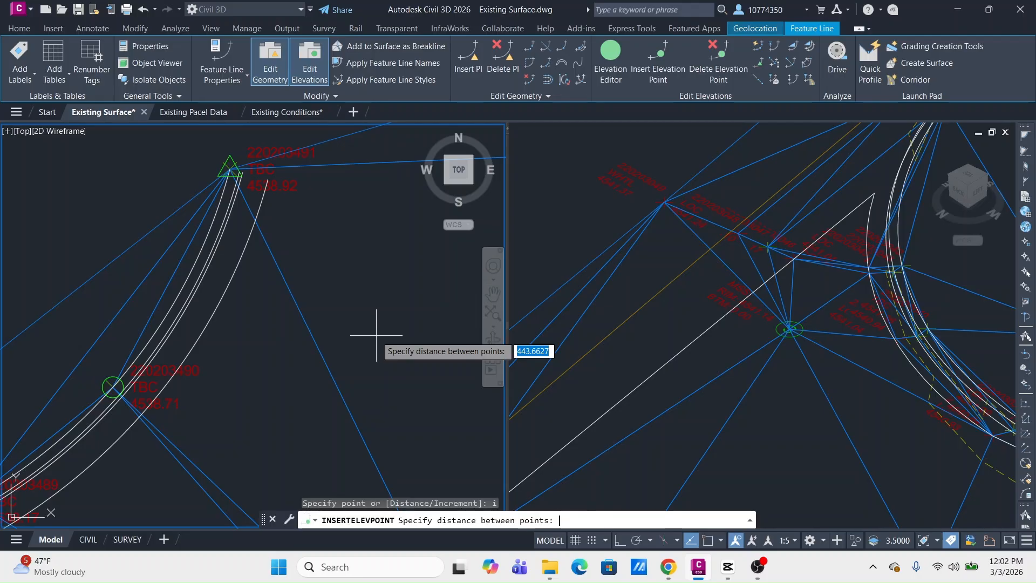
{"action": "type", "text": "5"}
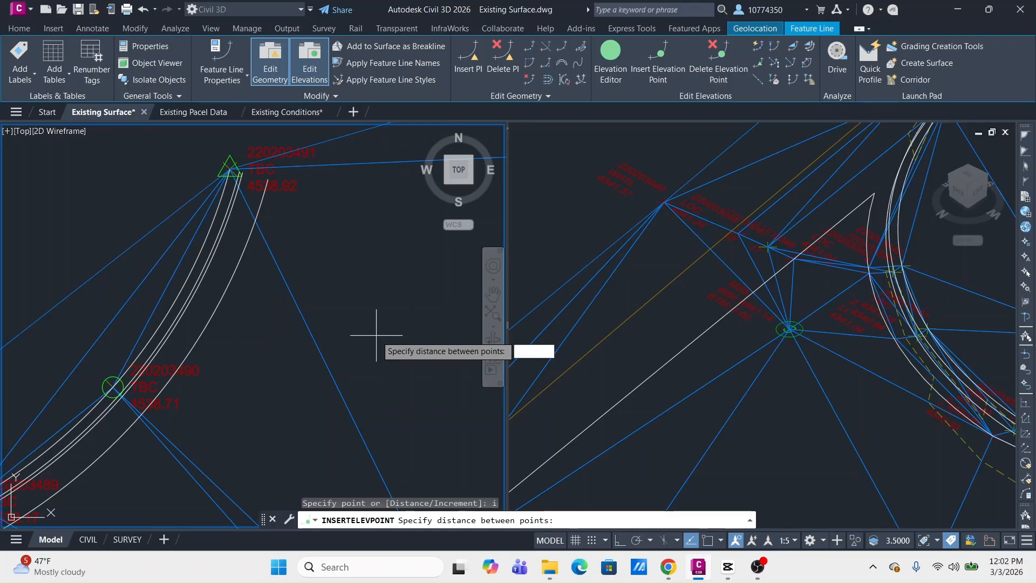
{"action": "key", "text": "Return"}
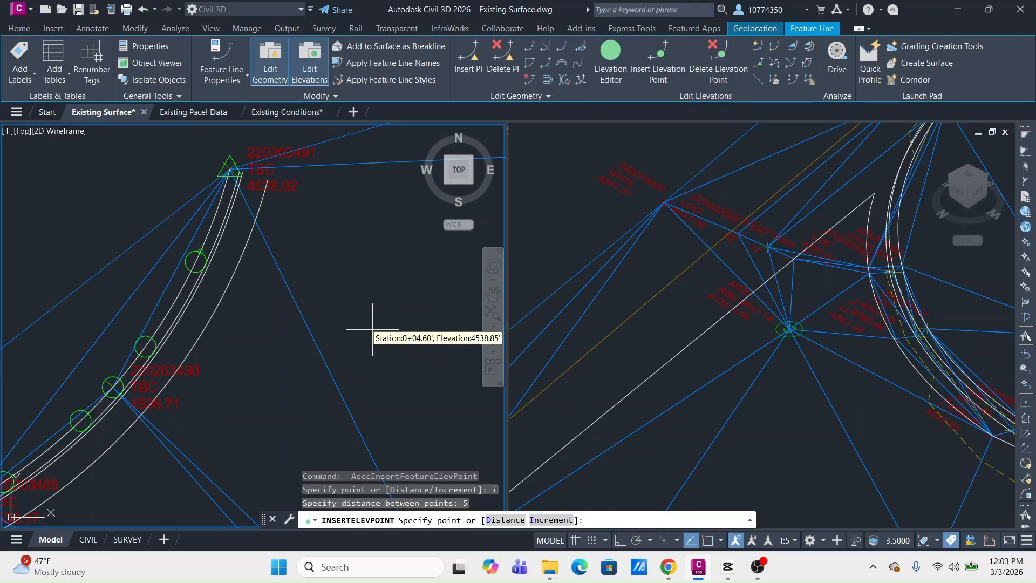
{"action": "key", "text": "Escape"}
{"action": "key", "text": "Escape"}
{"action": "key", "text": "Escape"}
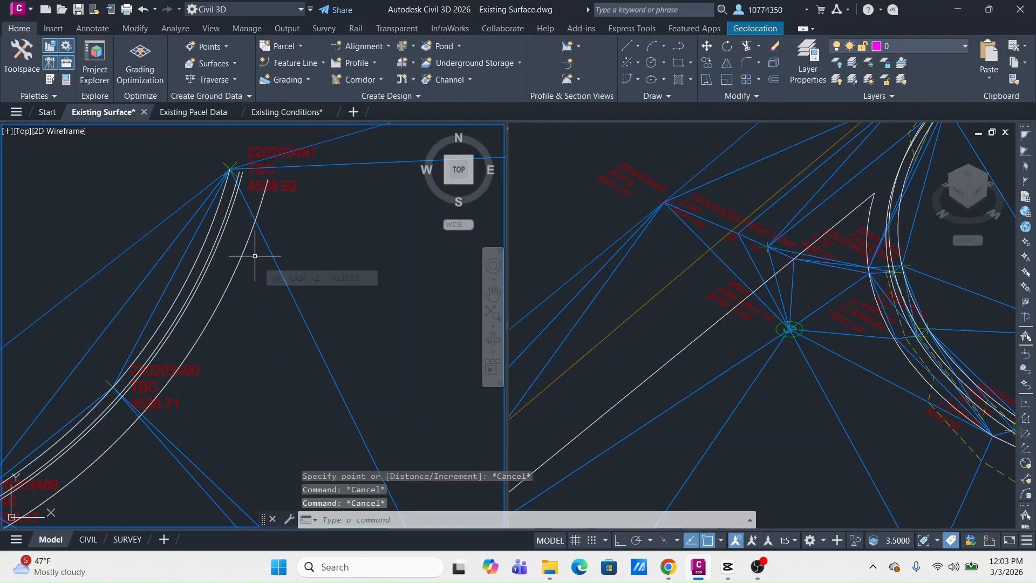
{"action": "scroll", "coordinate": [255, 256], "scroll_direction": "down", "scroll_amount": 3}
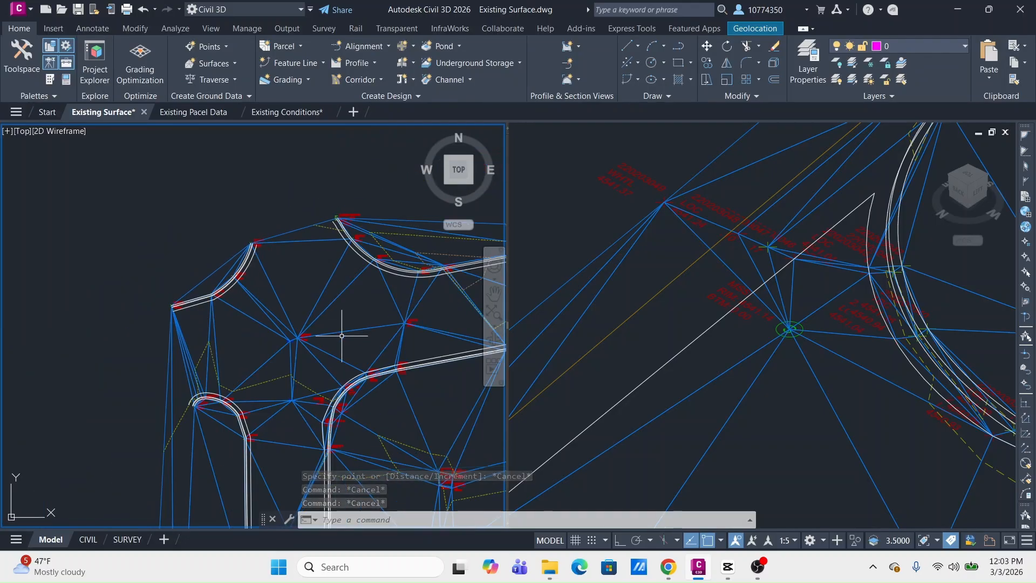
{"action": "mouse_move", "coordinate": [304, 352]}
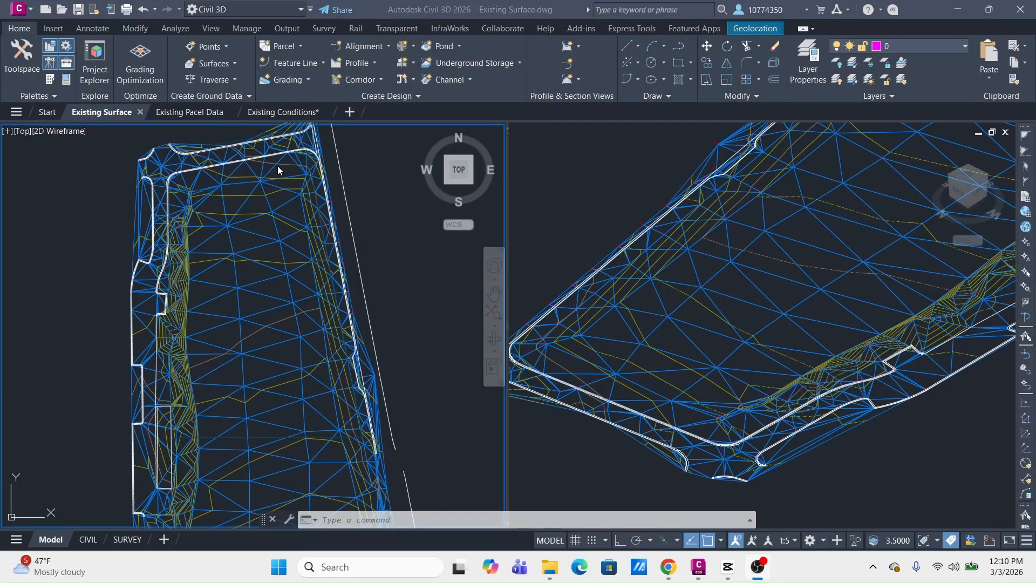
Examine the surface triangulation around the northwest curb returns, including the water valve symbol beside RCL point 220203523.
{"action": "left_click", "coordinate": [269, 168]}
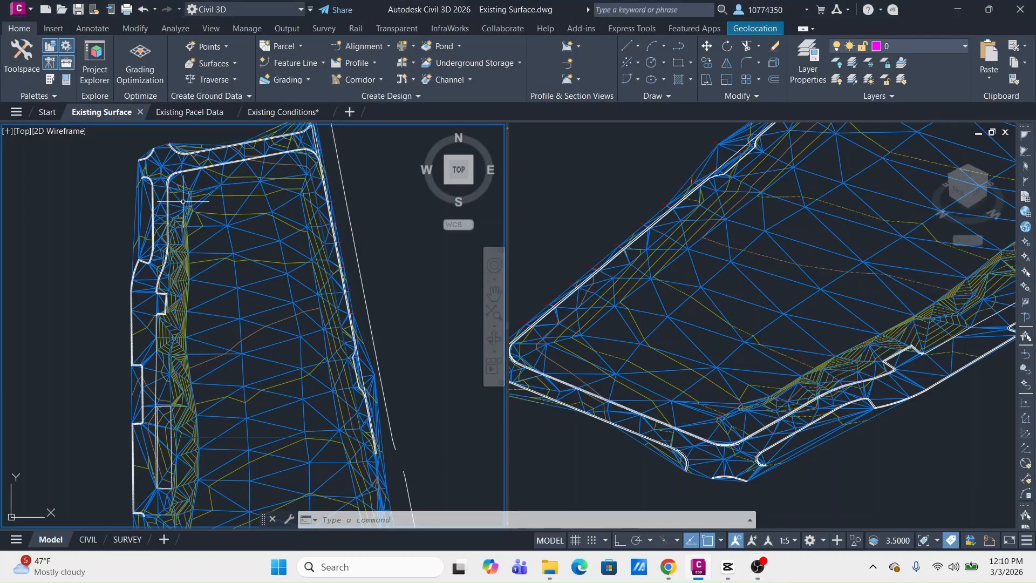
{"action": "scroll", "coordinate": [183, 202], "scroll_direction": "up", "scroll_amount": 10}
{"action": "middle_click_drag", "start_coordinate": [183, 202], "coordinate": [211, 315]}
{"action": "scroll", "coordinate": [197, 275], "scroll_direction": "up", "scroll_amount": 2}
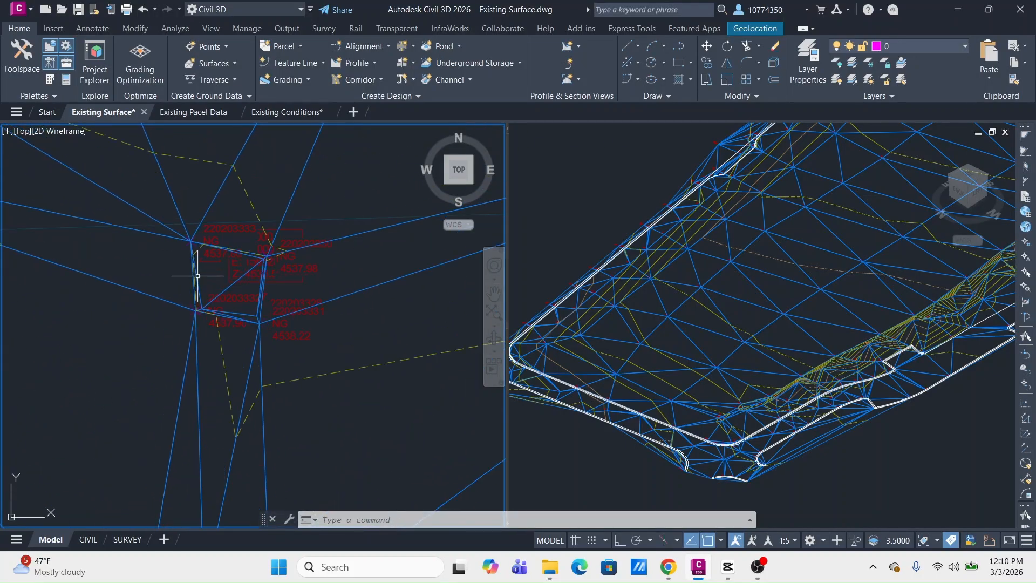
{"action": "scroll", "coordinate": [178, 324], "scroll_direction": "down", "scroll_amount": 5}
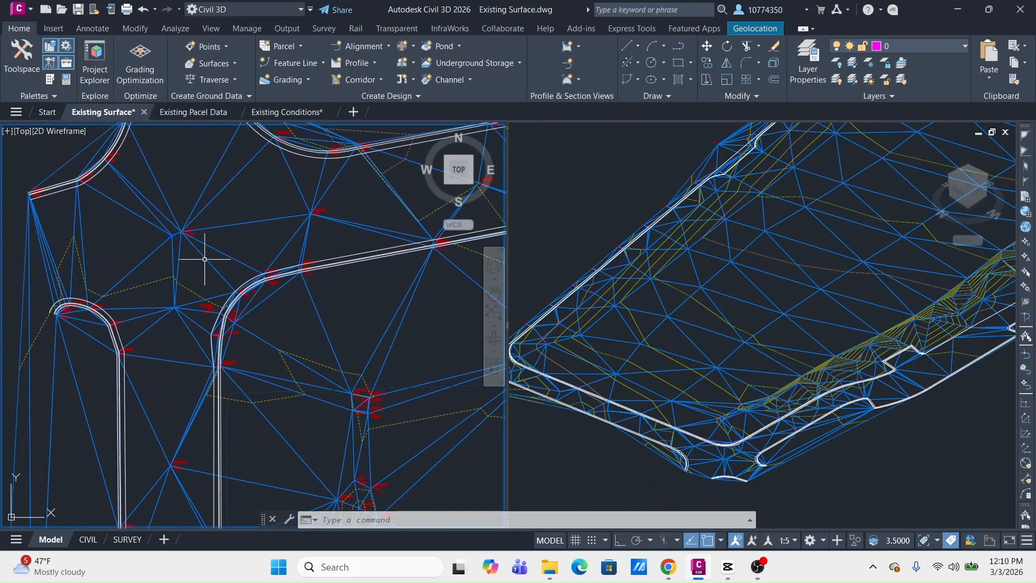
{"action": "scroll", "coordinate": [157, 226], "scroll_direction": "up", "scroll_amount": 4}
{"action": "scroll", "coordinate": [253, 240], "scroll_direction": "up", "scroll_amount": 4}
{"action": "middle_click_drag", "start_coordinate": [241, 252], "coordinate": [251, 296]}
{"action": "scroll", "coordinate": [251, 295], "scroll_direction": "down", "scroll_amount": 2}
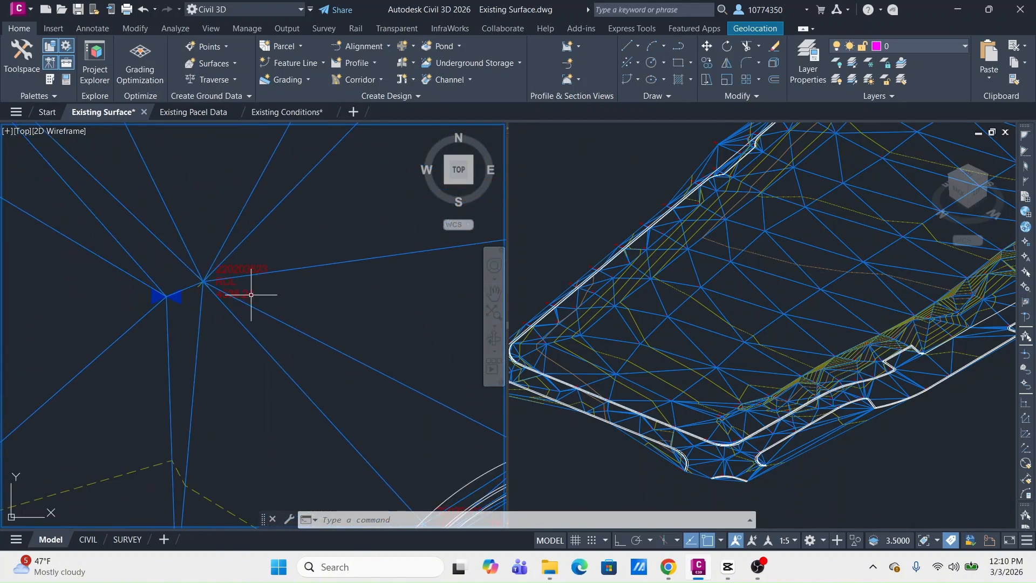
{"action": "scroll", "coordinate": [251, 294], "scroll_direction": "up", "scroll_amount": 2}
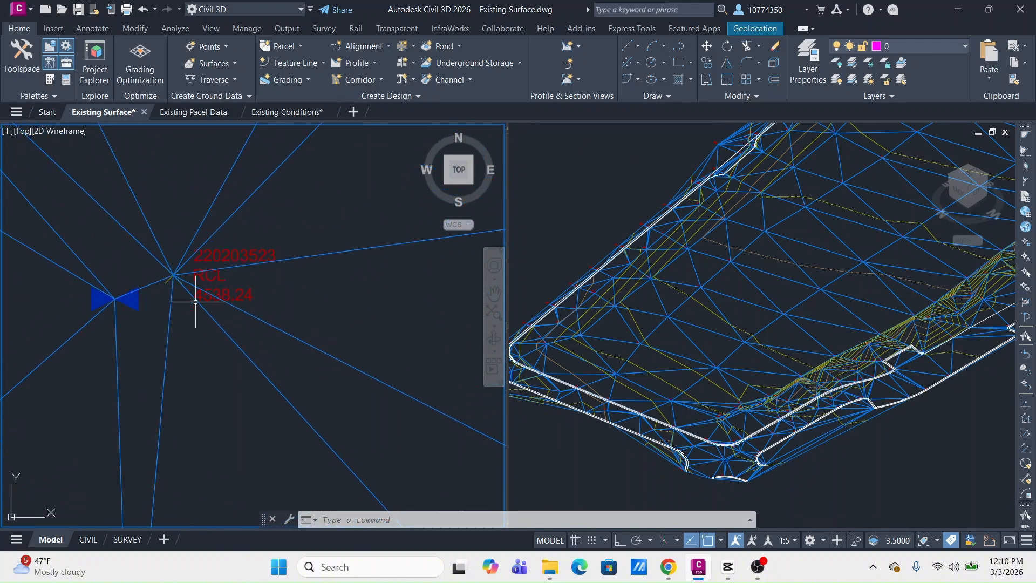
{"action": "middle_click_drag", "start_coordinate": [157, 316], "coordinate": [288, 272]}
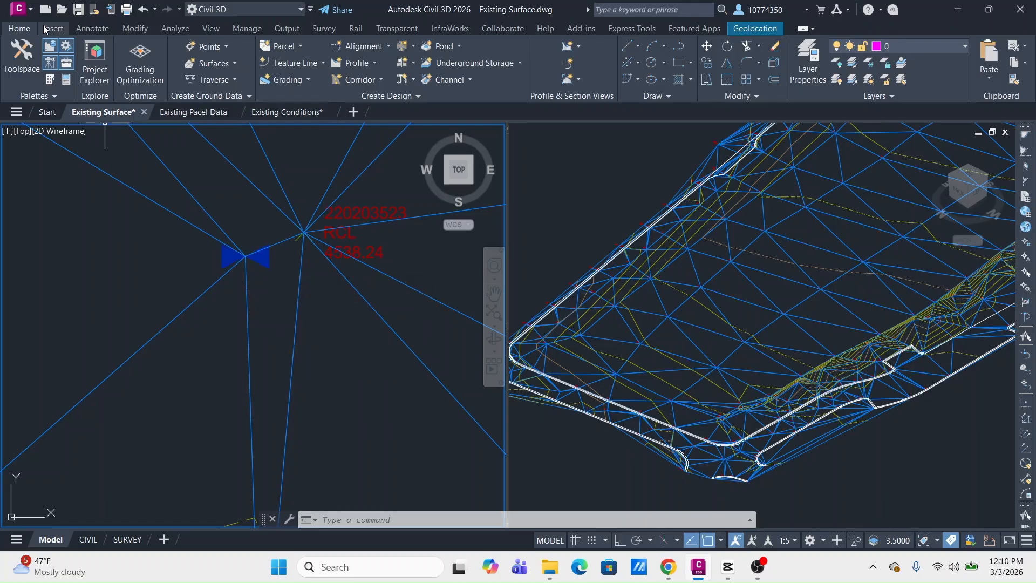
Exclude points with raw descriptions matching RCL* from the TOPO POINTS point group and apply the change.
{"action": "left_click", "coordinate": [21, 60]}
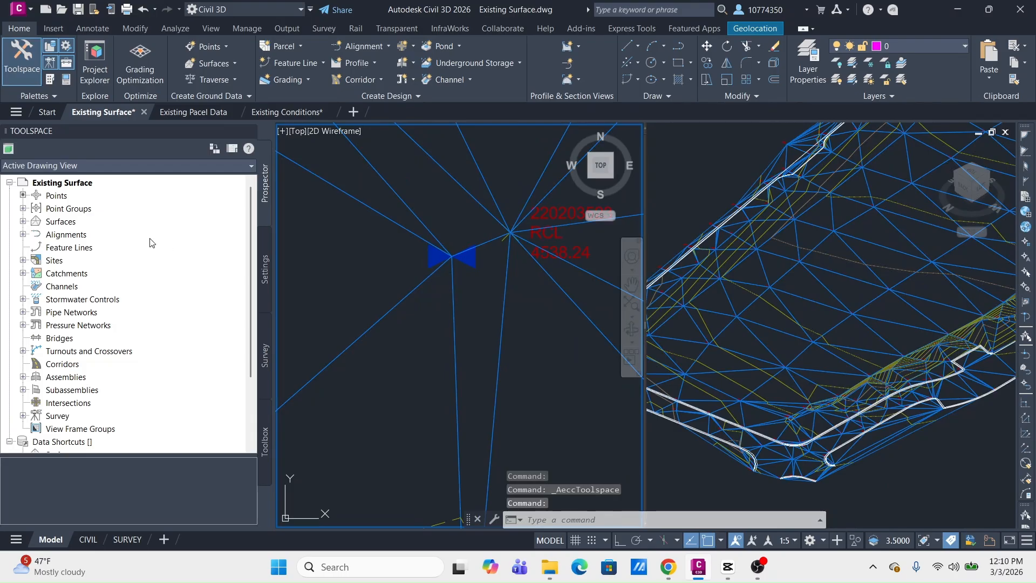
{"action": "left_click", "coordinate": [96, 273]}
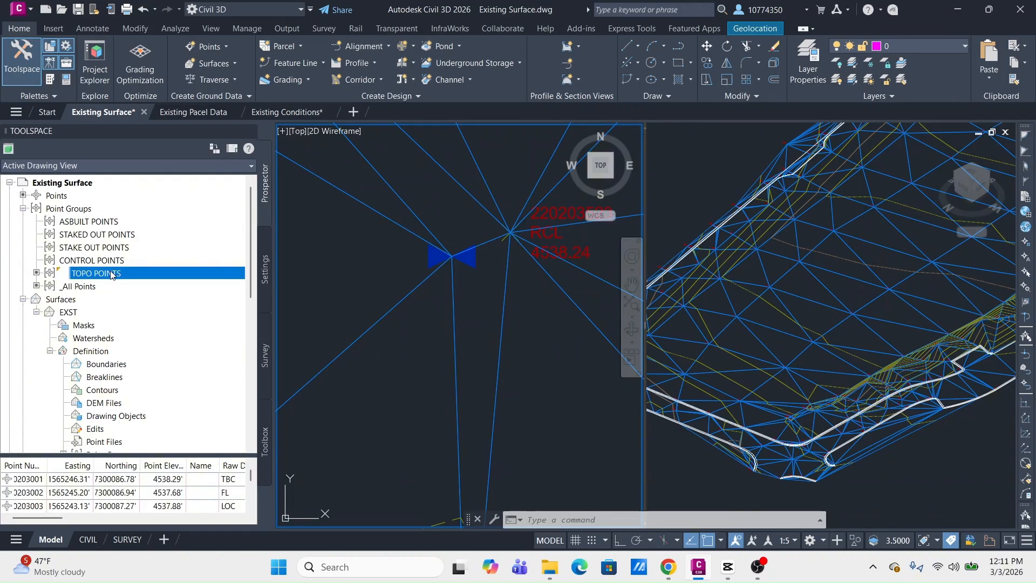
{"action": "right_click", "coordinate": [110, 276]}
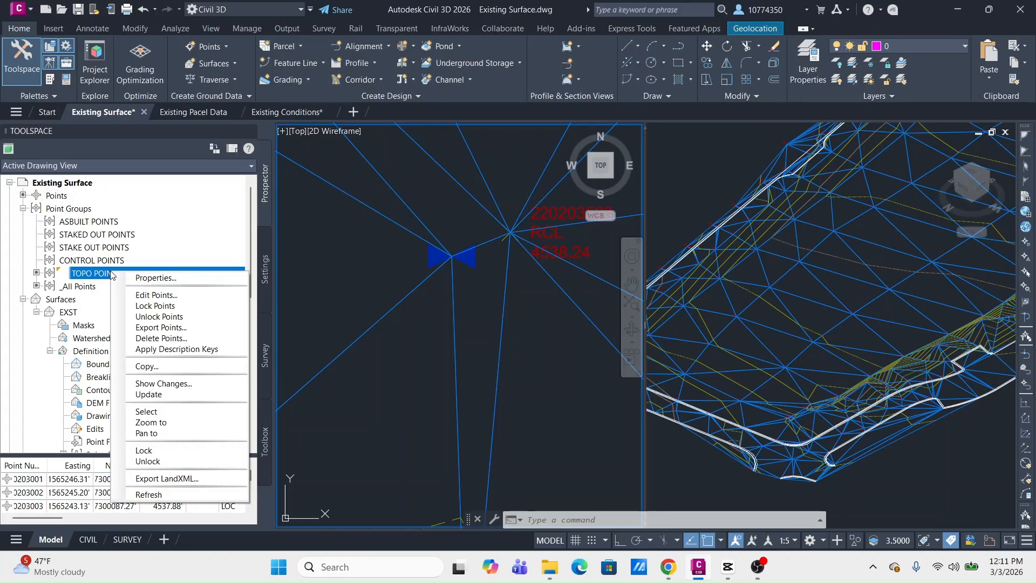
{"action": "left_click", "coordinate": [189, 279]}
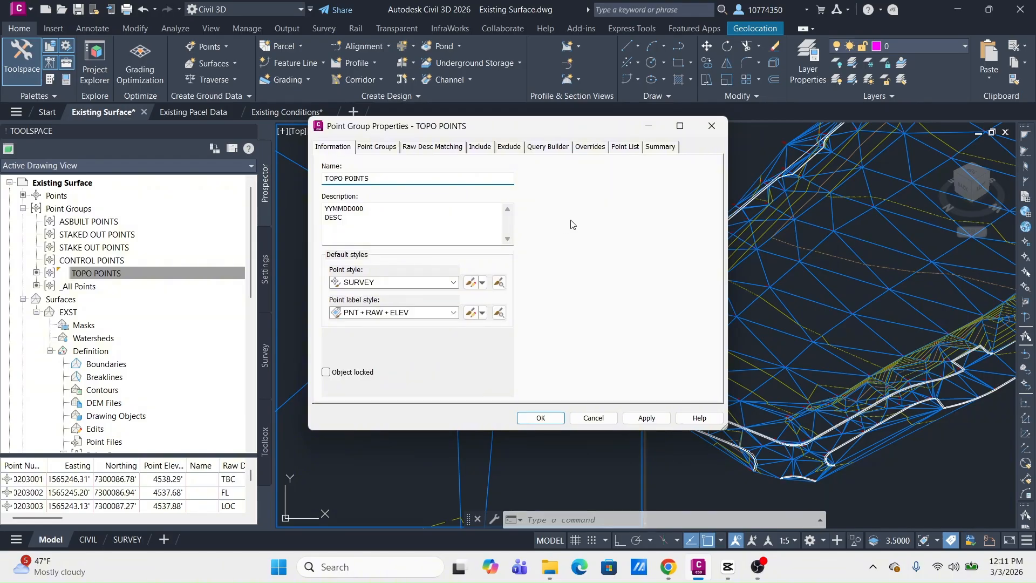
{"action": "left_click", "coordinate": [509, 147]}
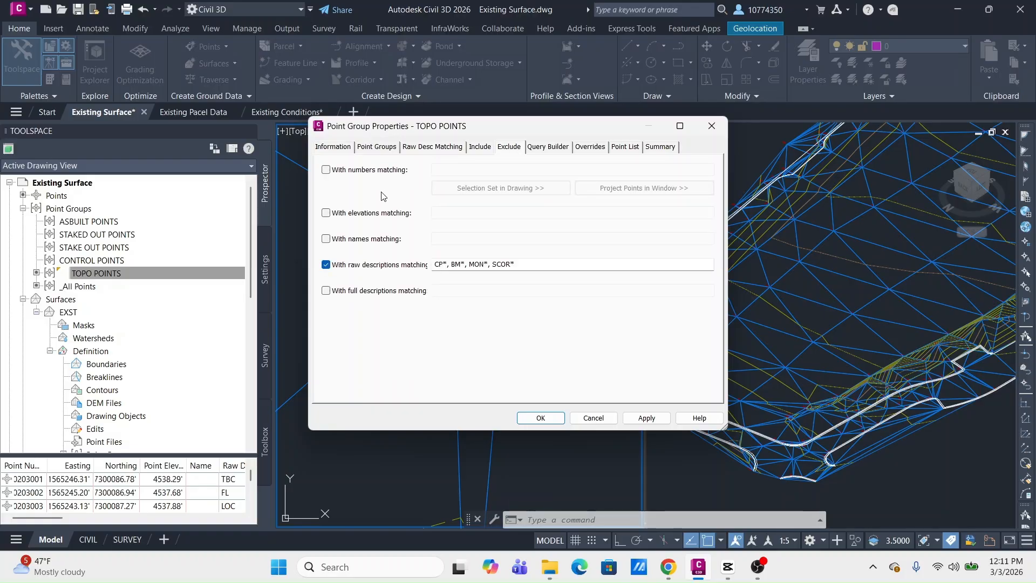
{"action": "left_click", "coordinate": [326, 170]}
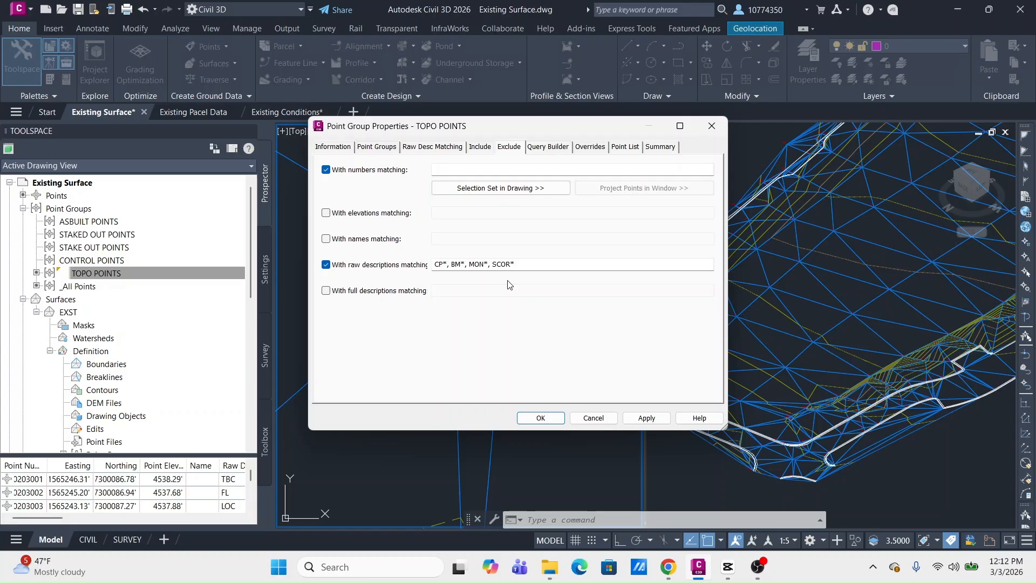
{"action": "left_click", "coordinate": [534, 263]}
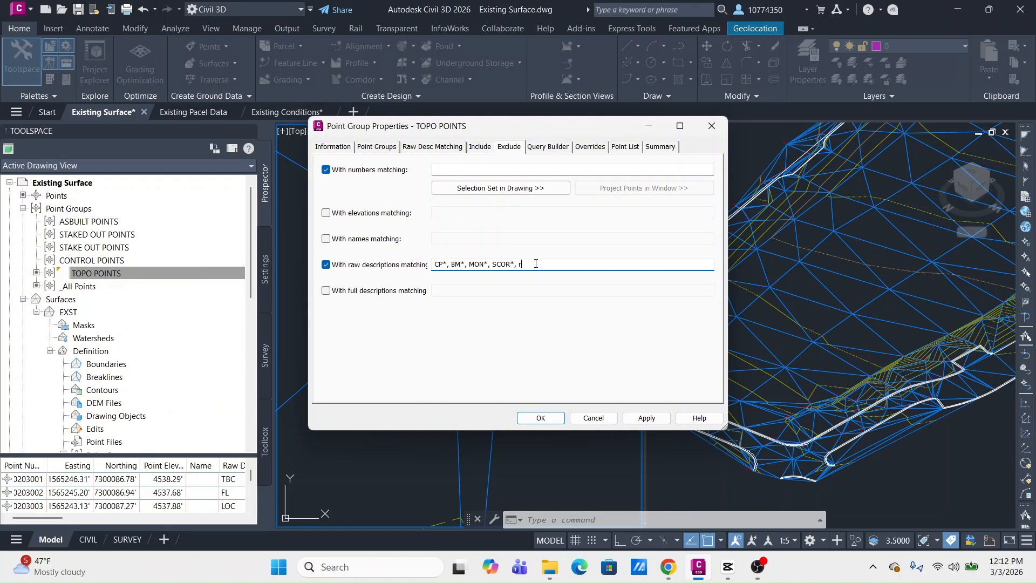
{"action": "type", "text": ", RCL*"}
{"action": "left_click", "coordinate": [542, 418]}
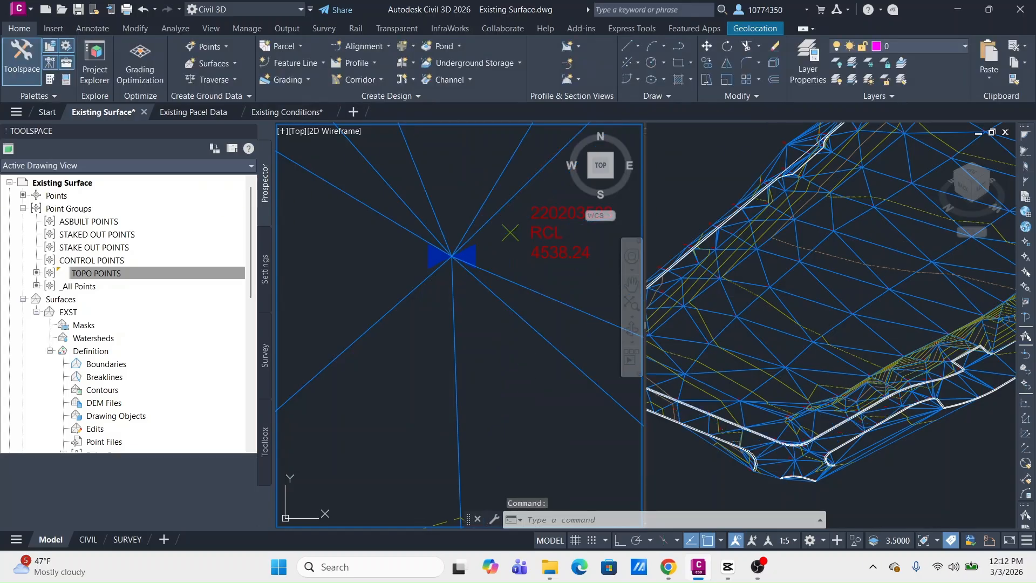
Add YL*, WHTL* and WV* to the raw descriptions excluded from the TOPO POINTS group.
{"action": "middle_click_drag", "start_coordinate": [509, 340], "coordinate": [426, 387]}
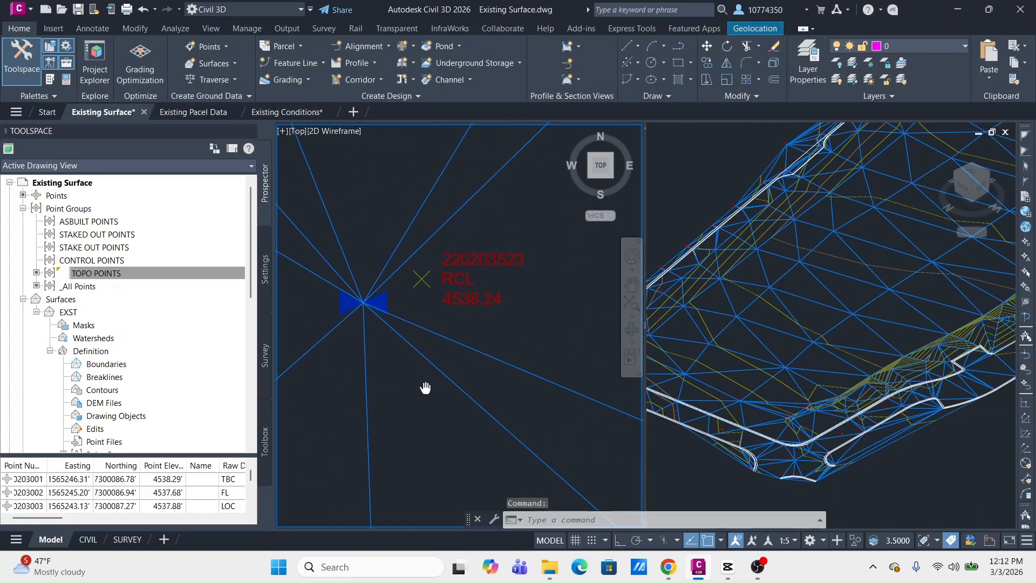
{"action": "scroll", "coordinate": [441, 329], "scroll_direction": "down", "scroll_amount": 2}
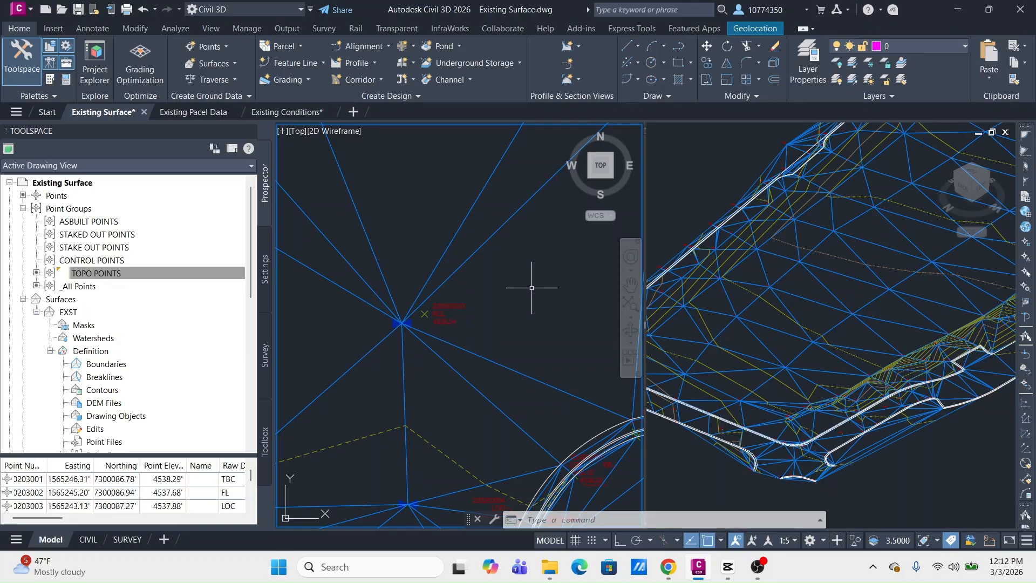
{"action": "right_click", "coordinate": [106, 276]}
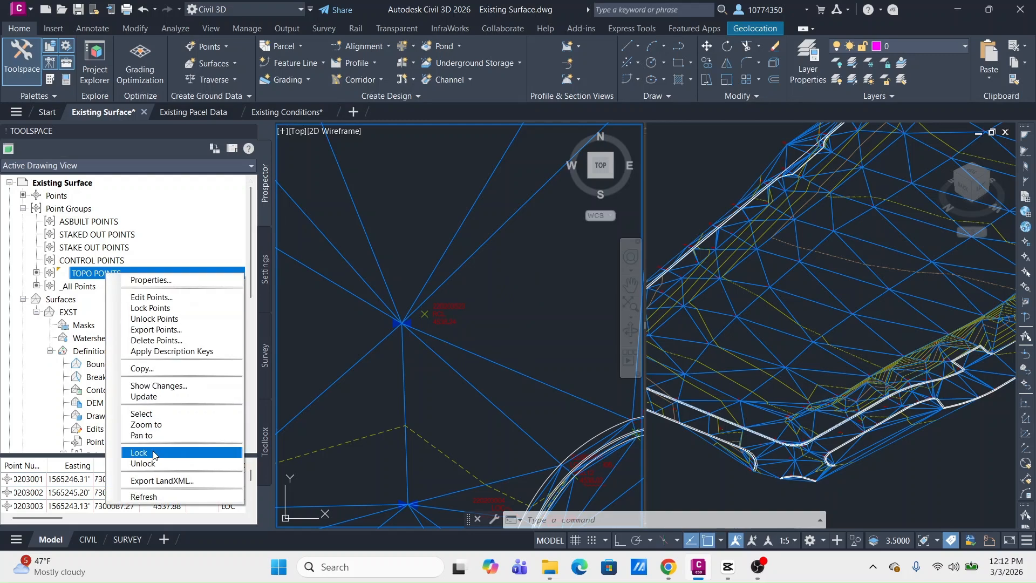
{"action": "left_click", "coordinate": [183, 282]}
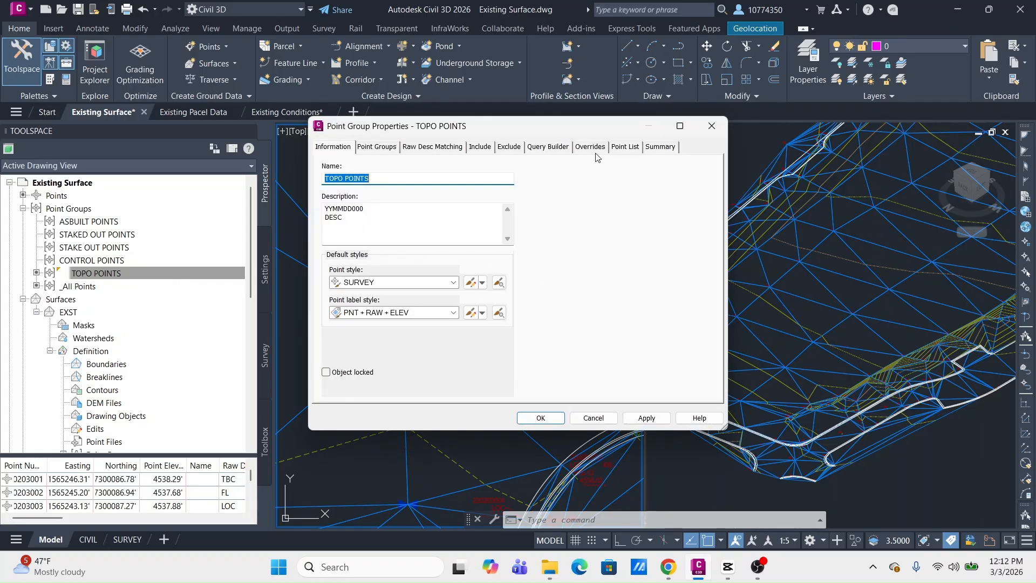
{"action": "left_click", "coordinate": [509, 146]}
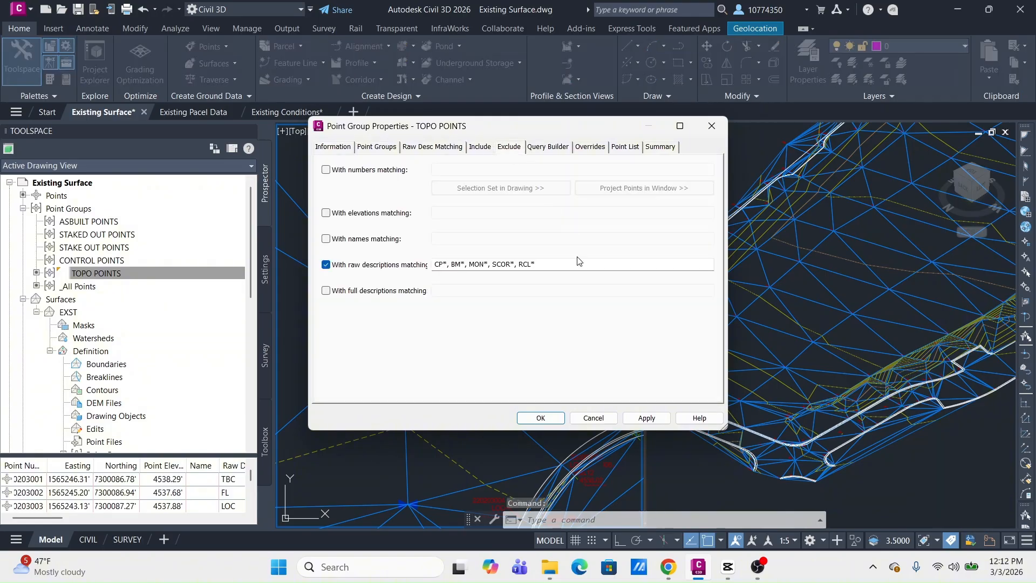
{"action": "left_click", "coordinate": [570, 261]}
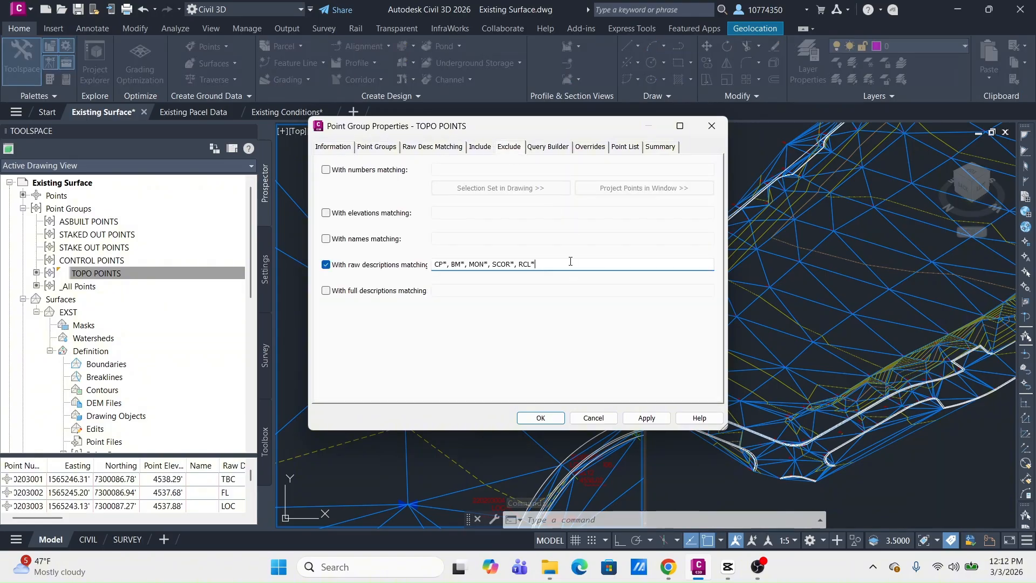
{"action": "type", "text": ", YL*,"}
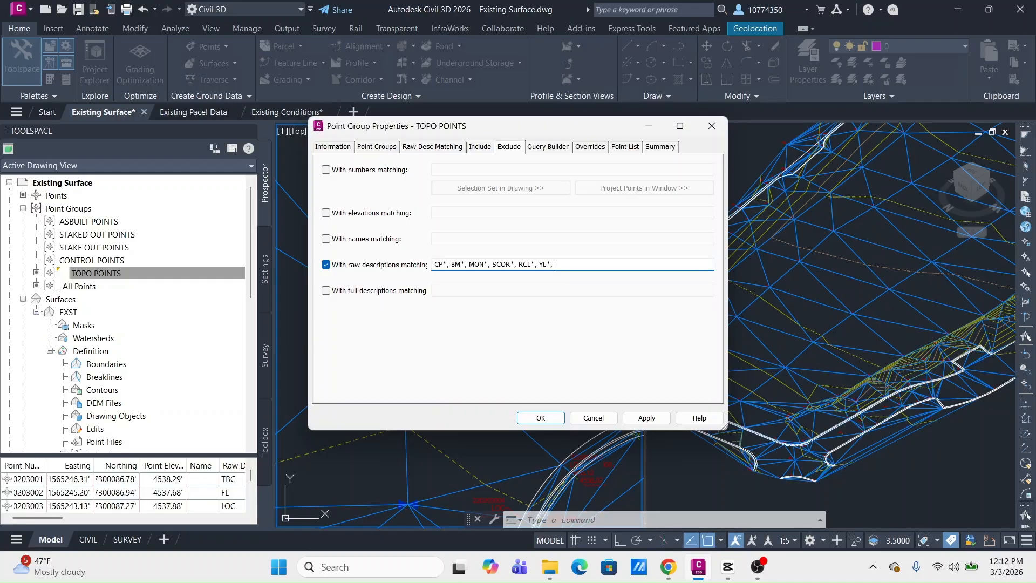
{"action": "type", "text": "WHT"}
{"action": "type", "text": "WV*,"}
{"action": "left_click", "coordinate": [540, 418]}
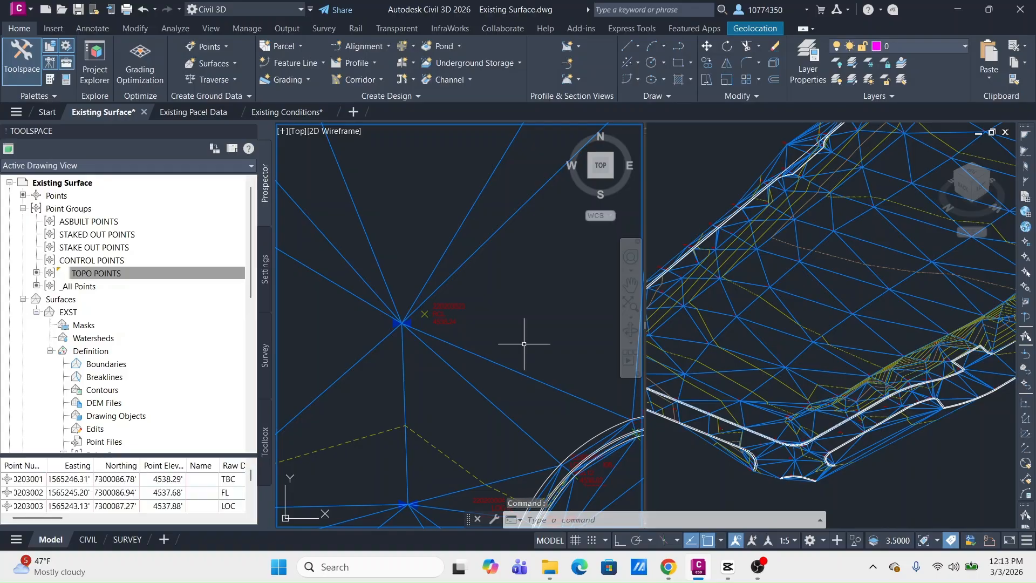
Exclude the valve point 220203524 beside the RCL point from TOPO POINTS by number, picking it in the drawing.
{"action": "scroll", "coordinate": [402, 323], "scroll_direction": "up", "scroll_amount": 3}
{"action": "scroll", "coordinate": [447, 330], "scroll_direction": "down", "scroll_amount": 2}
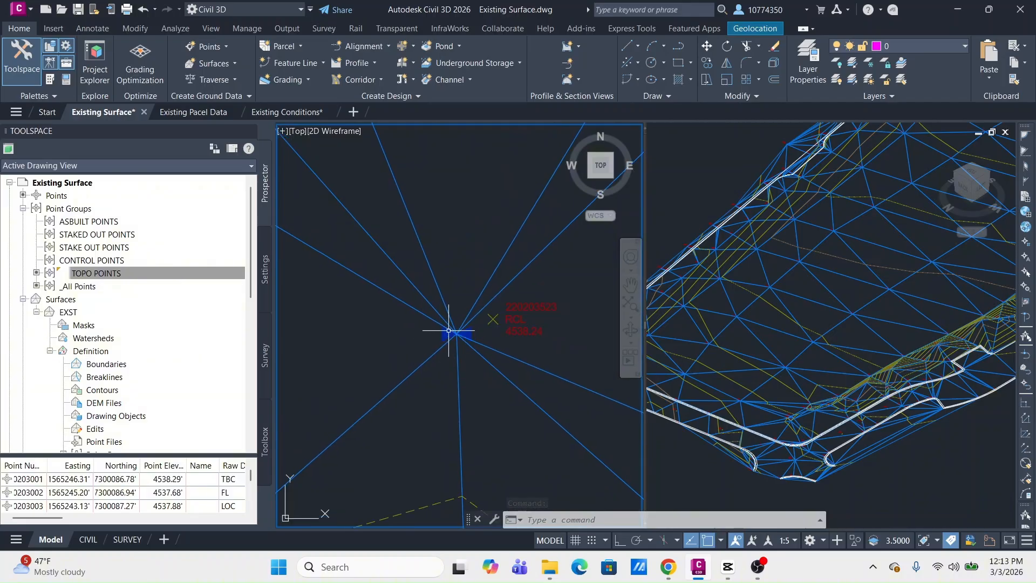
{"action": "right_click", "coordinate": [107, 272]}
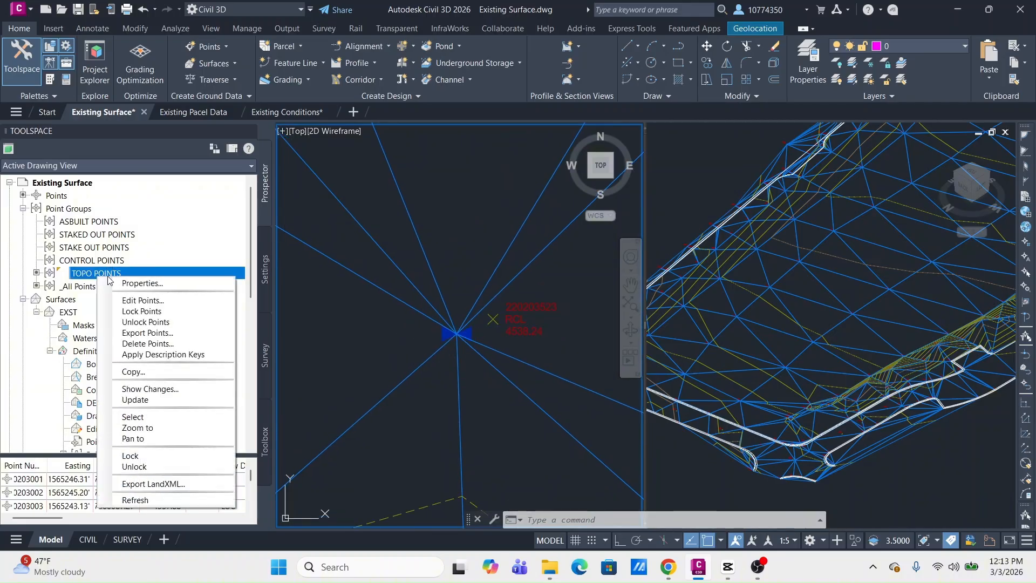
{"action": "left_click", "coordinate": [146, 284]}
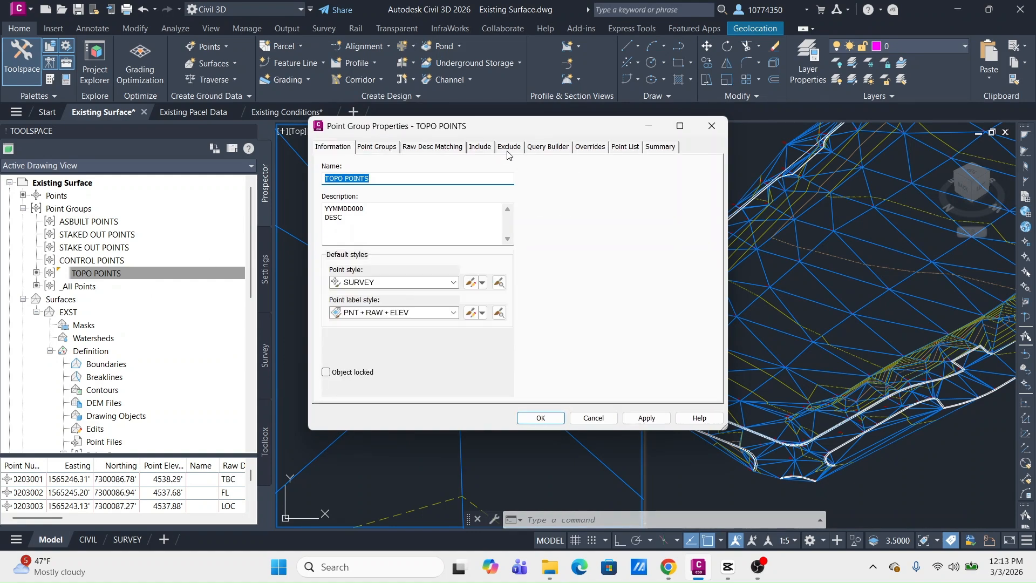
{"action": "left_click", "coordinate": [507, 149]}
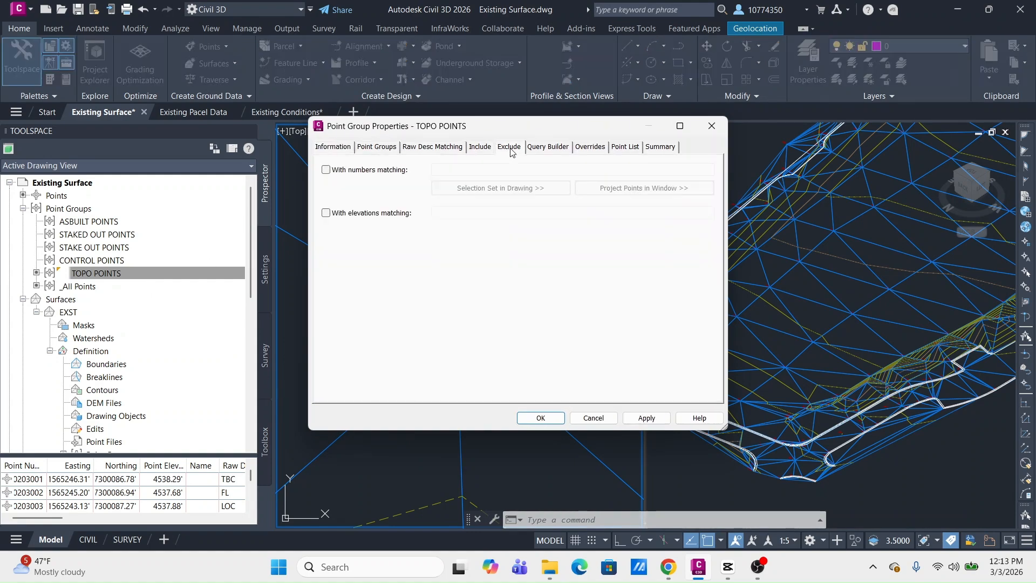
{"action": "left_click", "coordinate": [327, 170]}
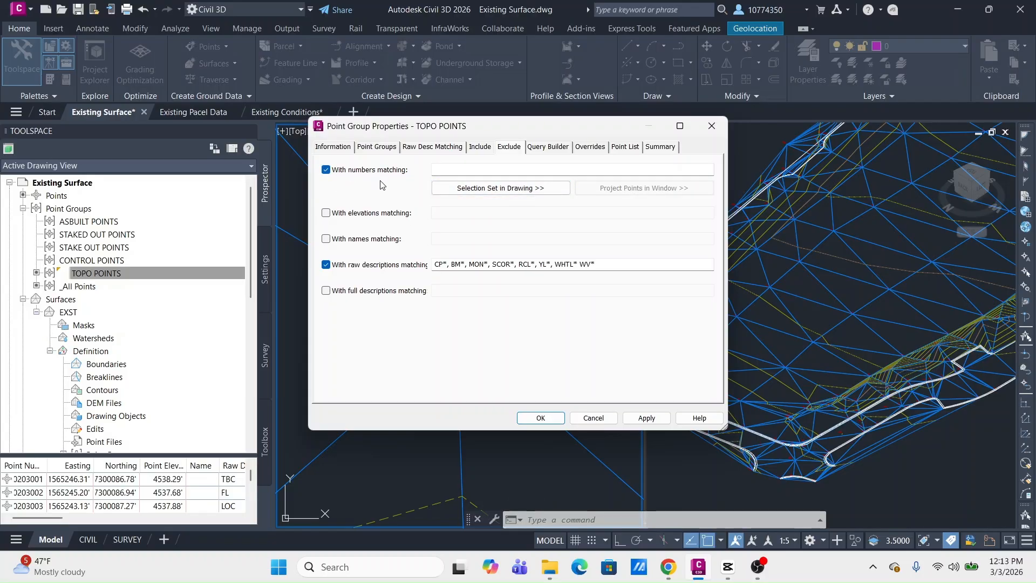
{"action": "left_click", "coordinate": [479, 194]}
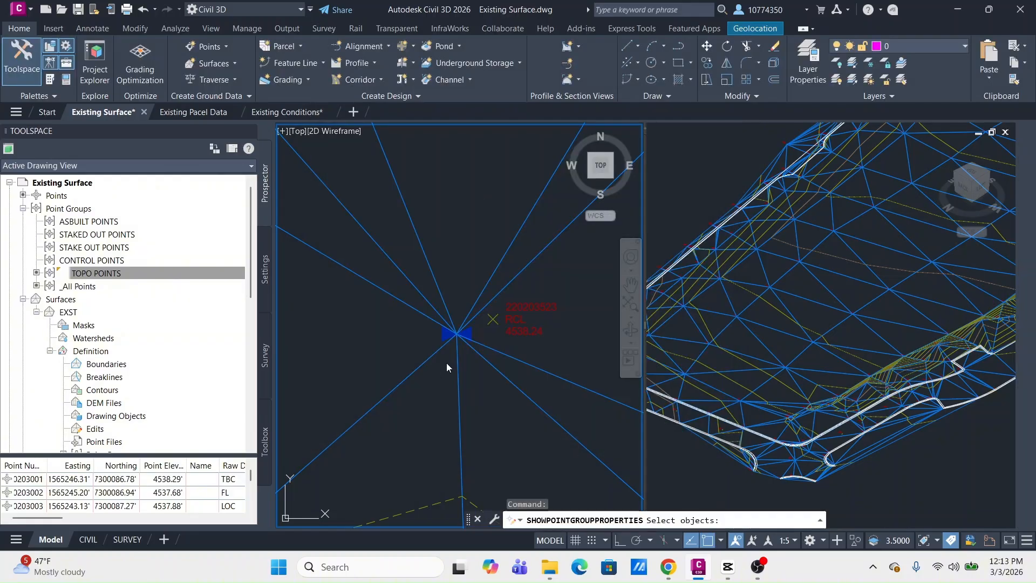
{"action": "scroll", "coordinate": [478, 341], "scroll_direction": "up", "scroll_amount": 3}
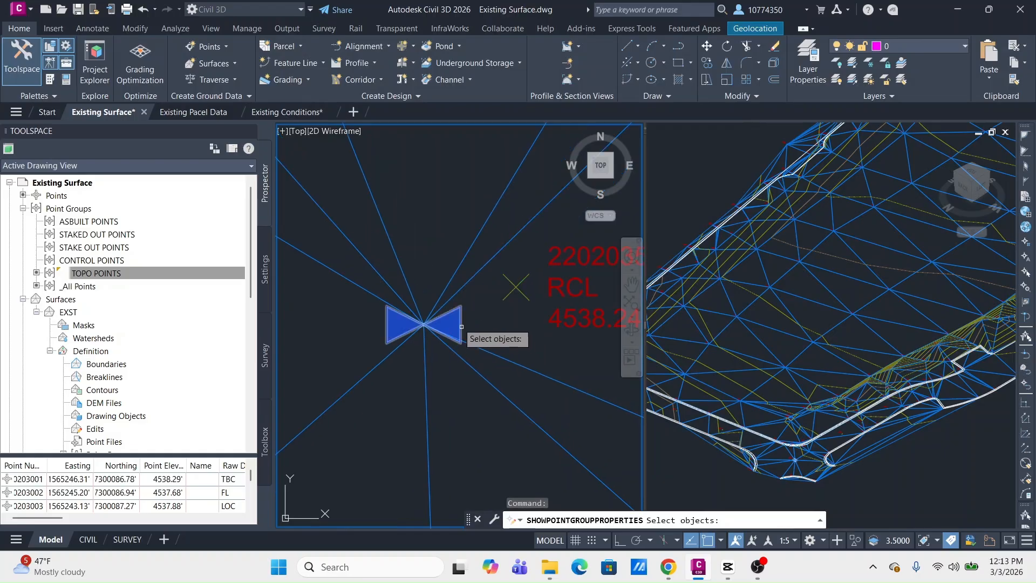
{"action": "left_click", "coordinate": [462, 318]}
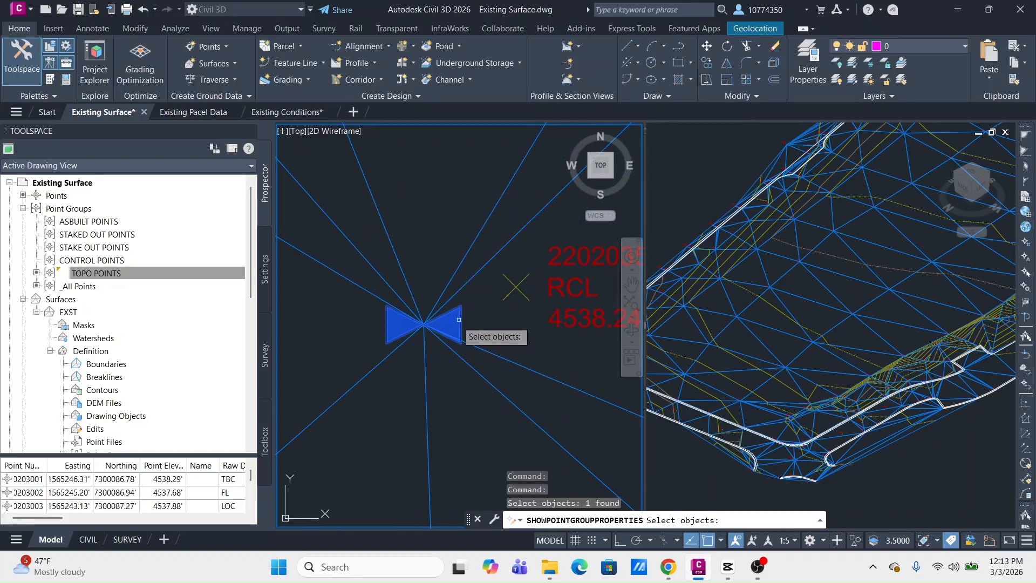
{"action": "left_click", "coordinate": [461, 318]}
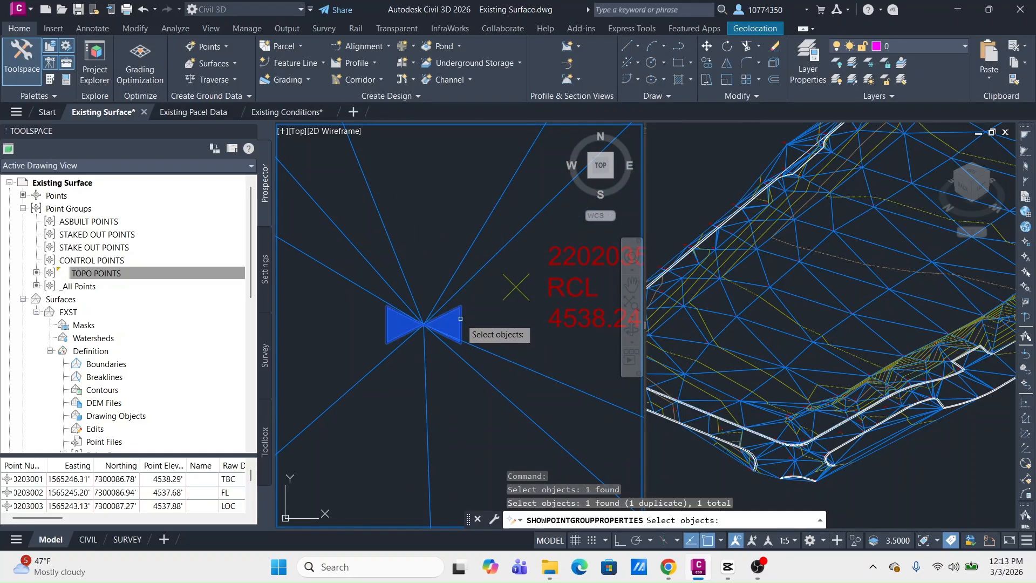
{"action": "key", "text": "Return"}
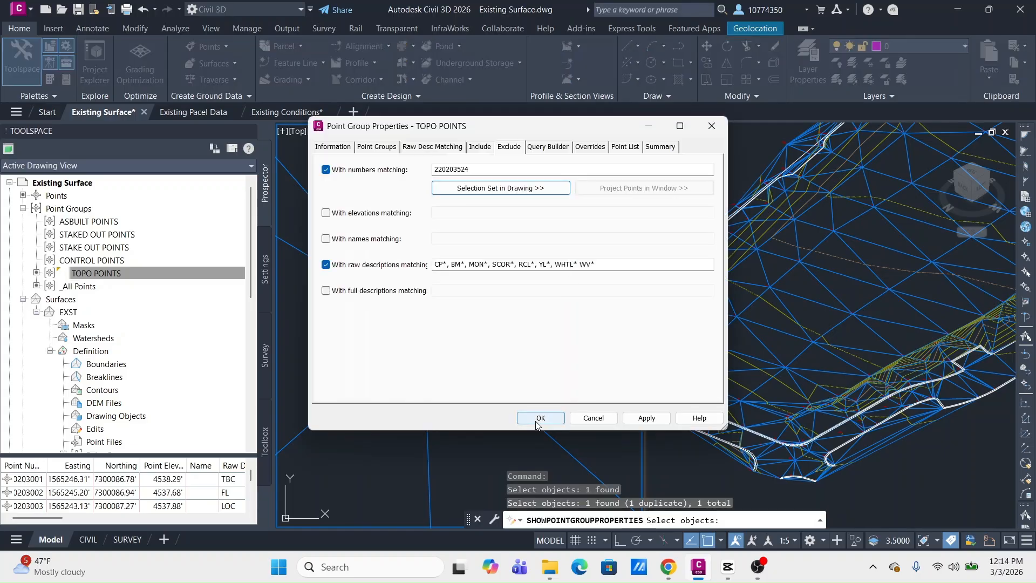
{"action": "left_click", "coordinate": [539, 418]}
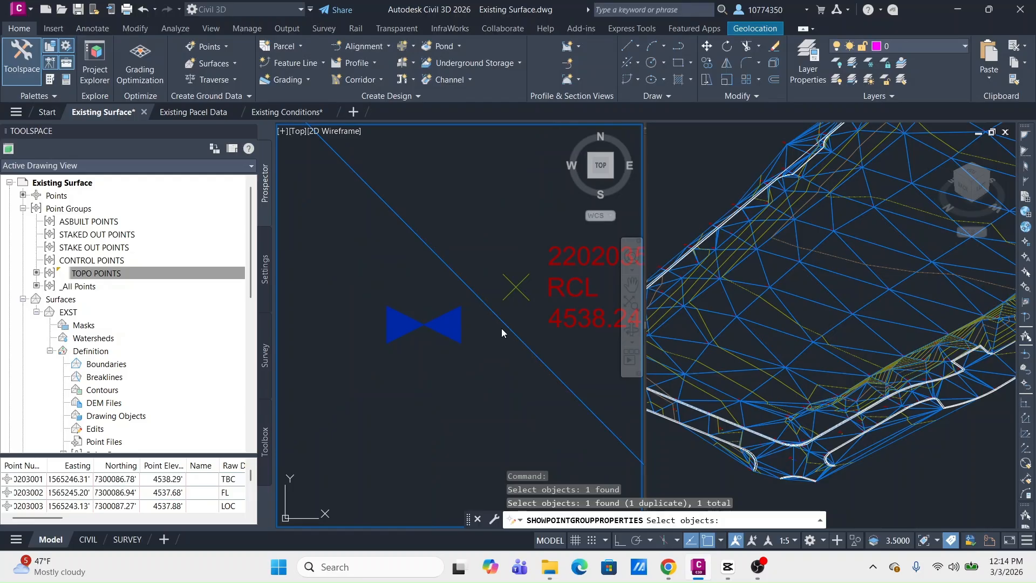
Add the missing comma between WHTL* and WV* in the raw descriptions excluded from TOPO POINTS and apply the change.
{"action": "scroll", "coordinate": [427, 371], "scroll_direction": "down", "scroll_amount": 8}
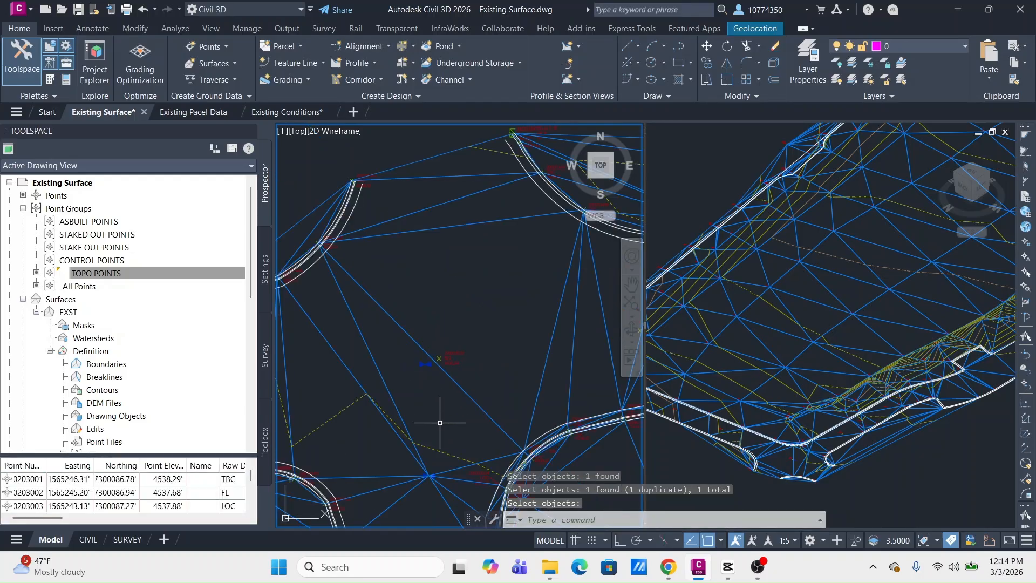
{"action": "scroll", "coordinate": [411, 324], "scroll_direction": "up", "scroll_amount": 3}
{"action": "scroll", "coordinate": [381, 378], "scroll_direction": "up", "scroll_amount": 3}
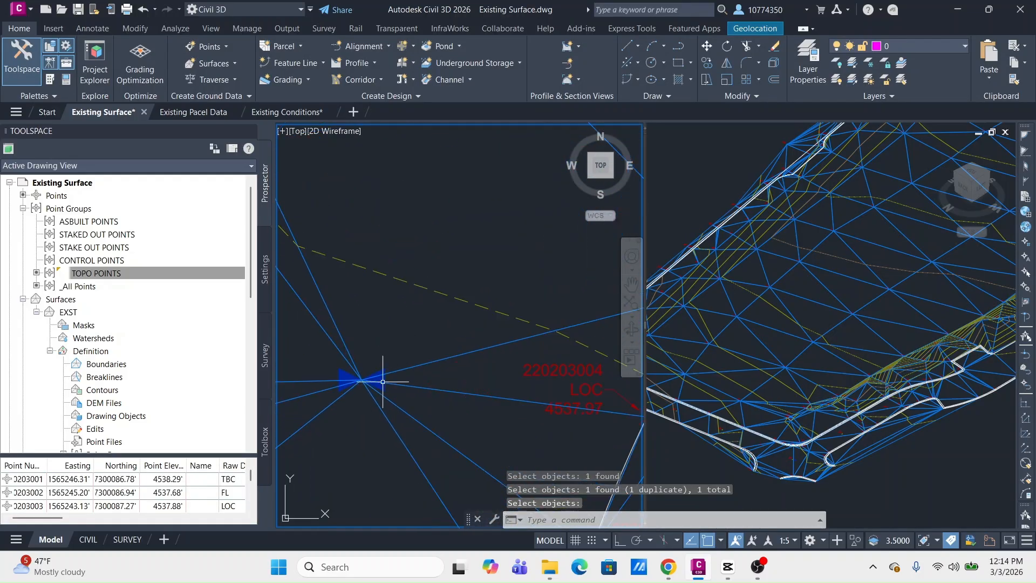
{"action": "scroll", "coordinate": [416, 359], "scroll_direction": "up", "scroll_amount": 4}
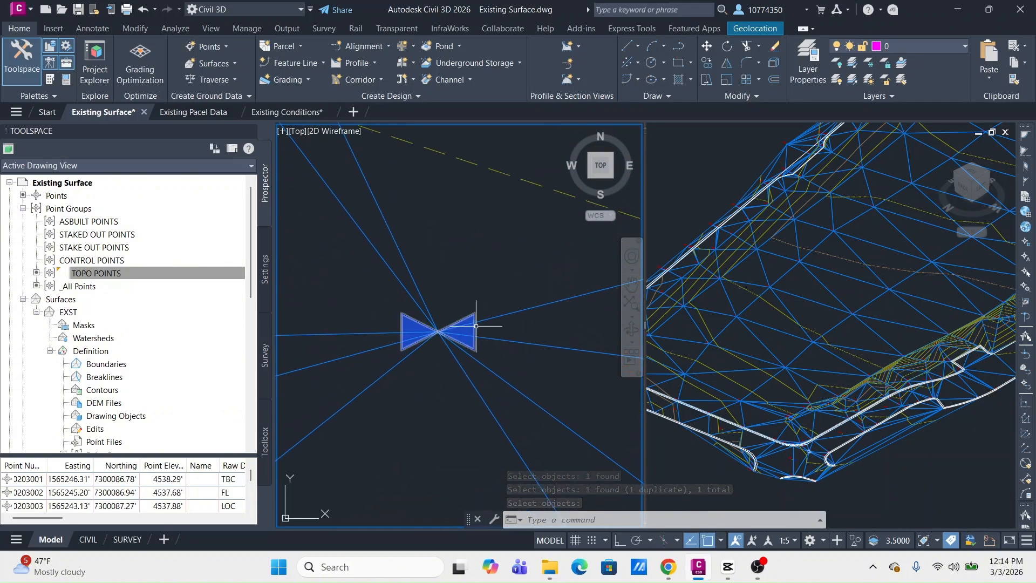
{"action": "mouse_move", "coordinate": [476, 326]}
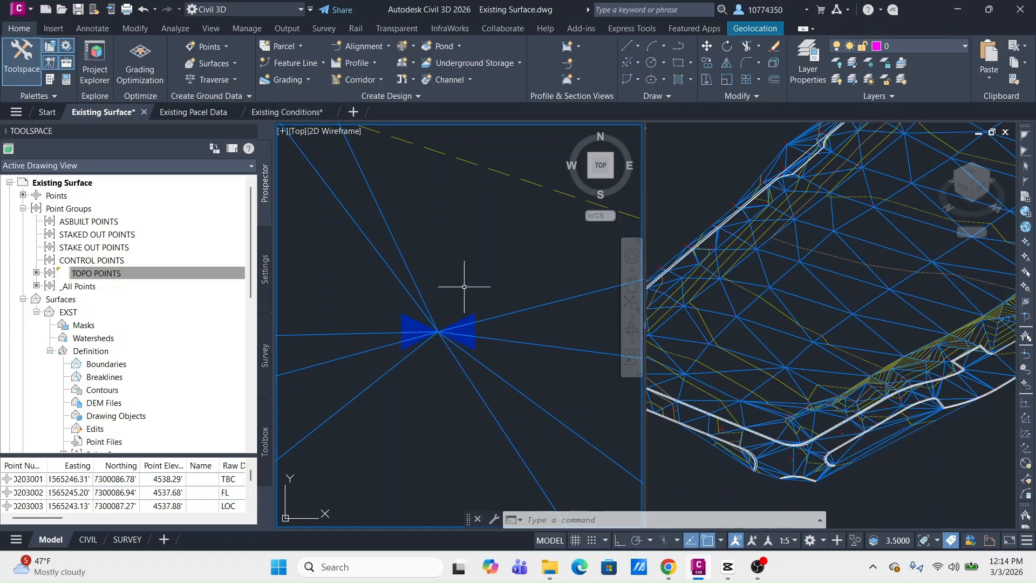
{"action": "left_click", "coordinate": [97, 274]}
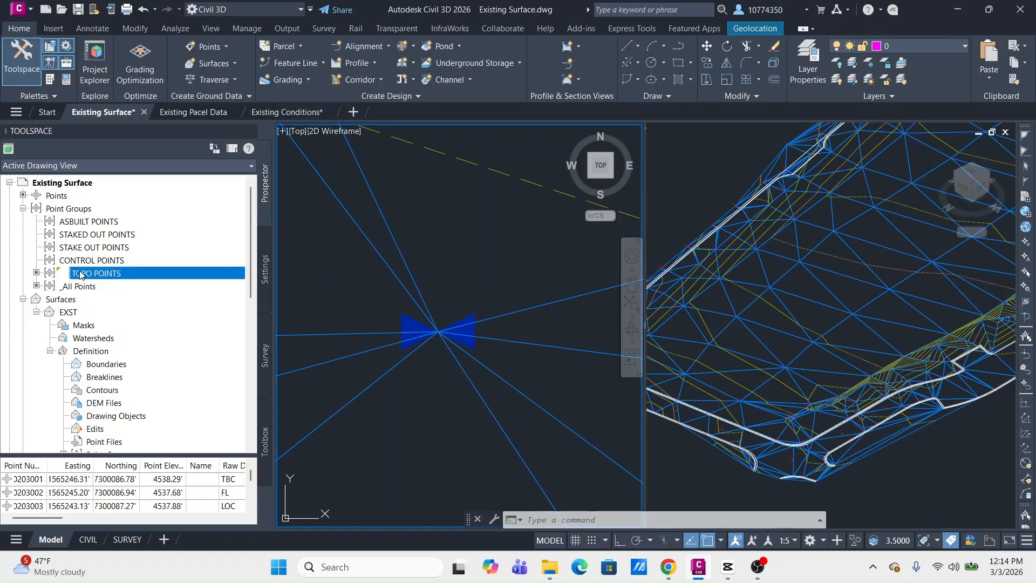
{"action": "right_click", "coordinate": [79, 274]}
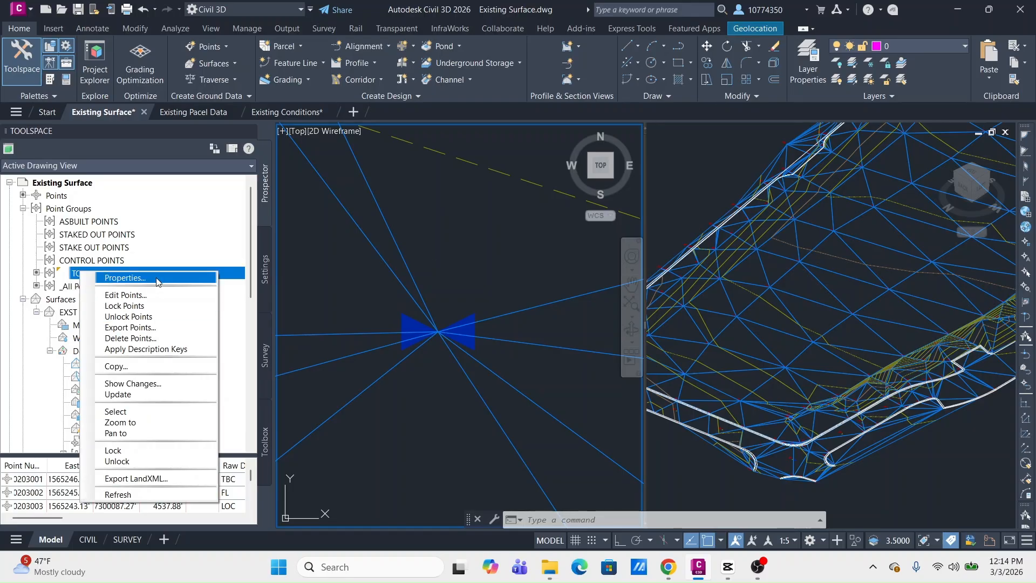
{"action": "left_click", "coordinate": [125, 277]}
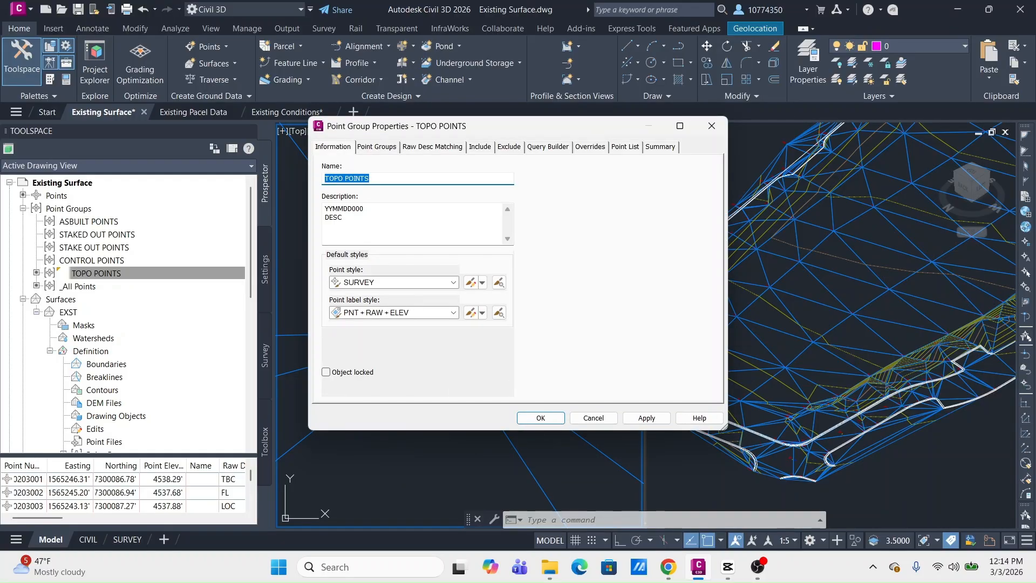
{"action": "left_click", "coordinate": [513, 147]}
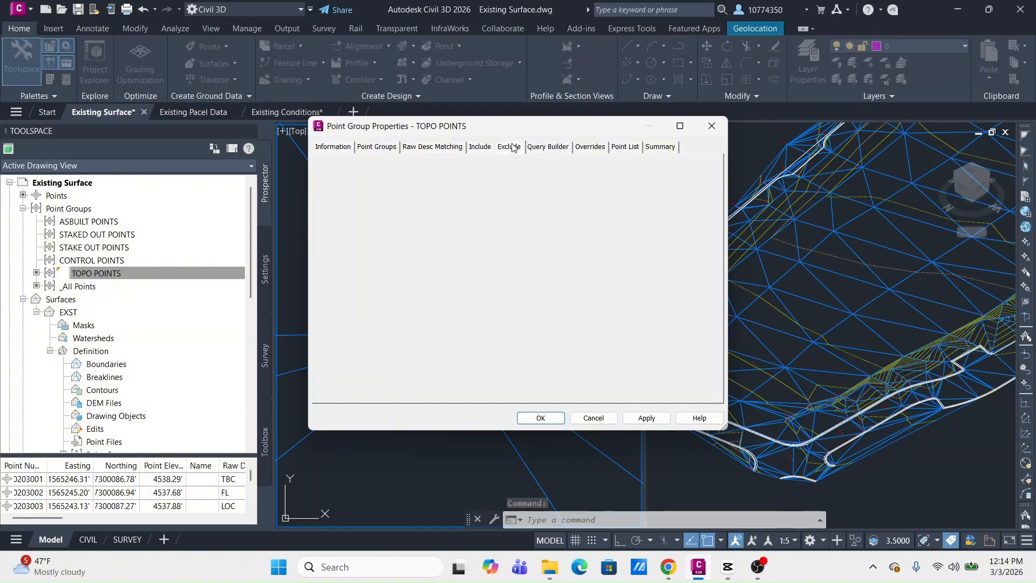
{"action": "left_click", "coordinate": [614, 266]}
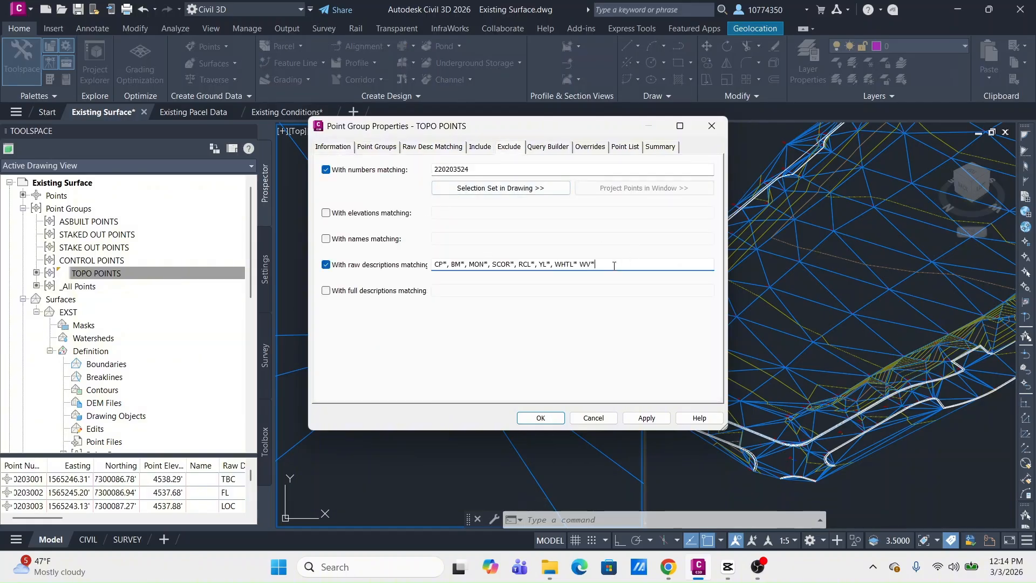
{"action": "left_click", "coordinate": [580, 264]}
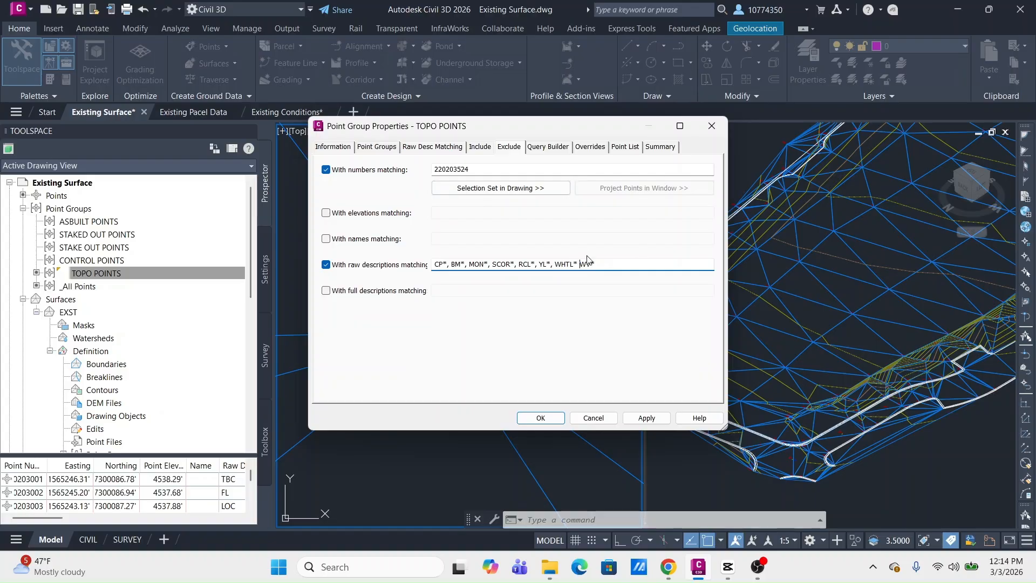
{"action": "type", "text": ","}
{"action": "left_click", "coordinate": [646, 418]}
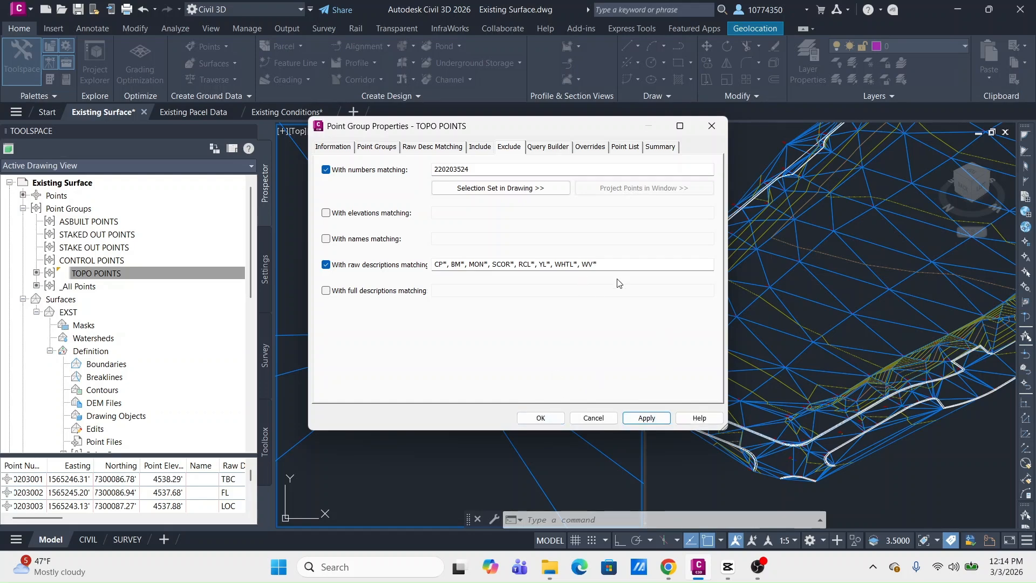
Add WATER VALVE* to the raw descriptions excluded from the TOPO POINTS group and confirm the properties.
{"action": "left_click", "coordinate": [619, 265]}
{"action": "type", "text": ","}
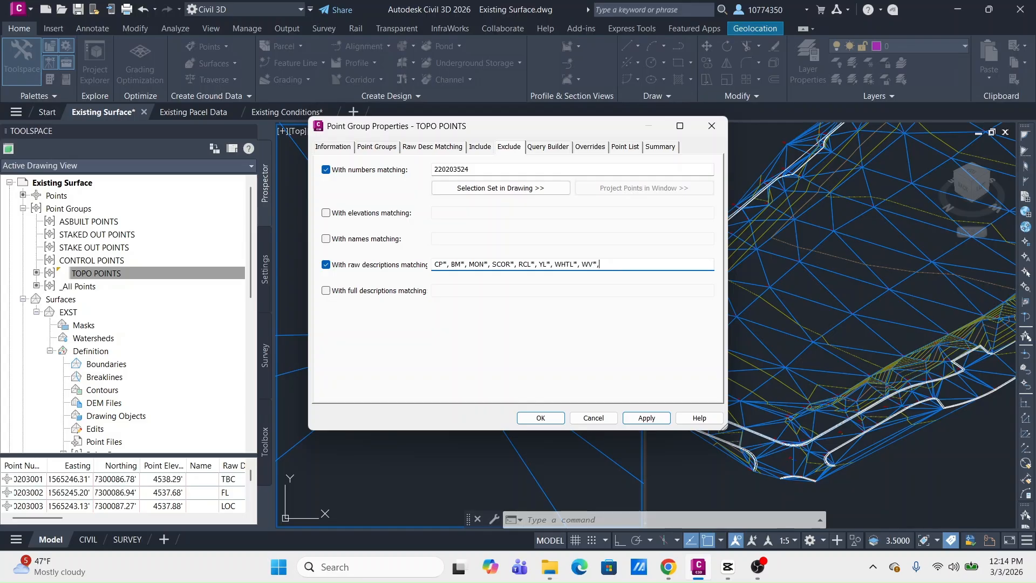
{"action": "type", "text": " WATER VALVE*"}
{"action": "left_click", "coordinate": [540, 418]}
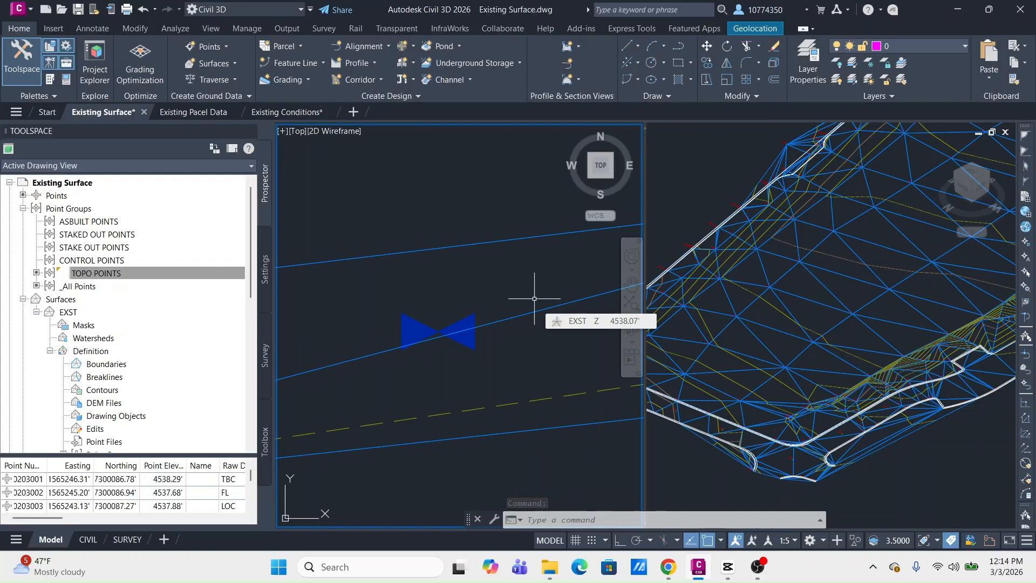
Erase the two stray feature lines running outside the surface along the site's east edge.
{"action": "scroll", "coordinate": [441, 319], "scroll_direction": "down", "scroll_amount": 4}
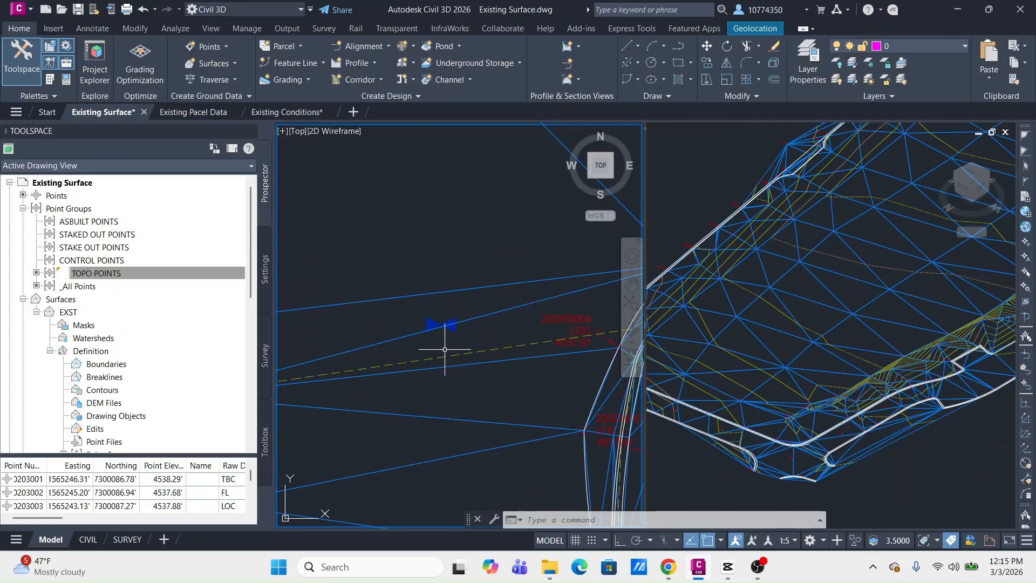
{"action": "scroll", "coordinate": [444, 349], "scroll_direction": "down", "scroll_amount": 3}
{"action": "scroll", "coordinate": [489, 302], "scroll_direction": "down", "scroll_amount": 2}
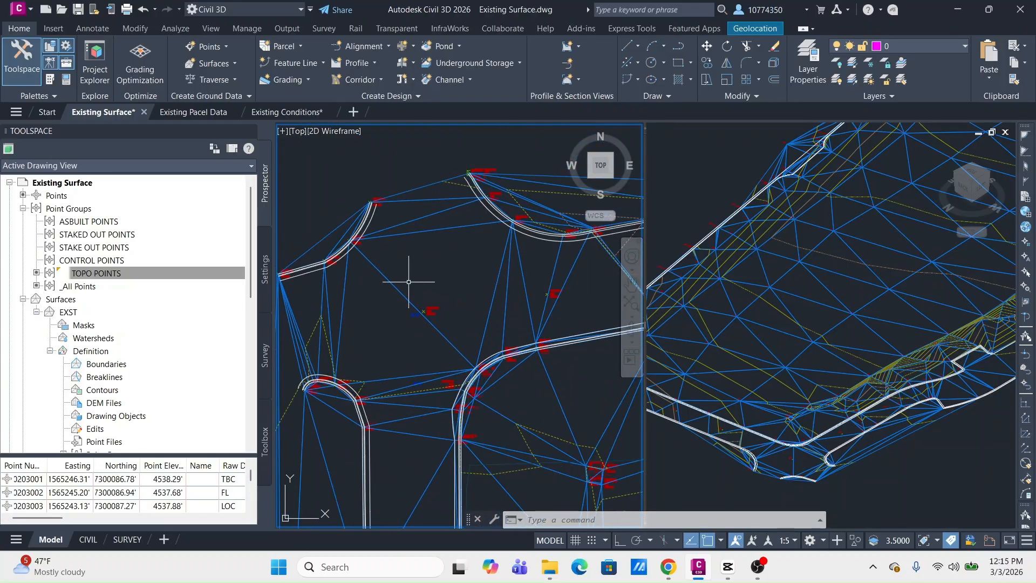
{"action": "scroll", "coordinate": [486, 276], "scroll_direction": "up", "scroll_amount": 5}
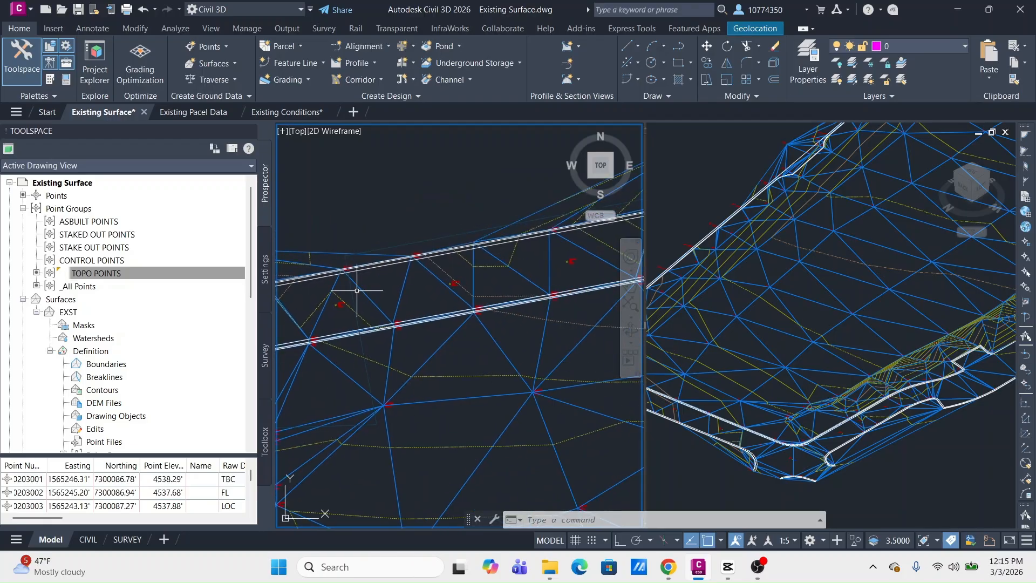
{"action": "middle_click_drag", "start_coordinate": [490, 275], "coordinate": [538, 297]}
{"action": "scroll", "coordinate": [409, 296], "scroll_direction": "down", "scroll_amount": 2}
{"action": "middle_click_drag", "start_coordinate": [352, 296], "coordinate": [462, 284]}
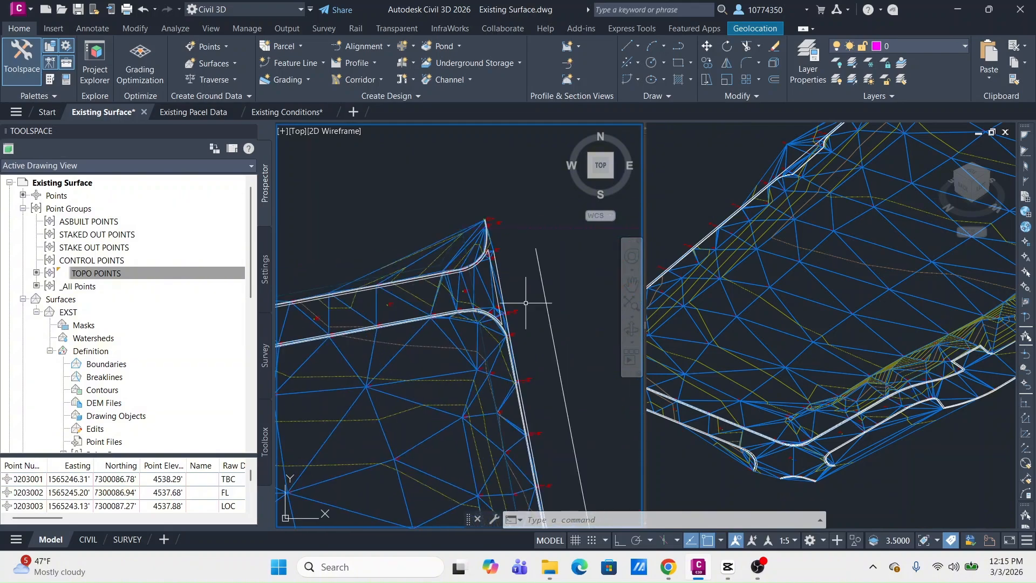
{"action": "middle_click_drag", "start_coordinate": [525, 304], "coordinate": [487, 289]}
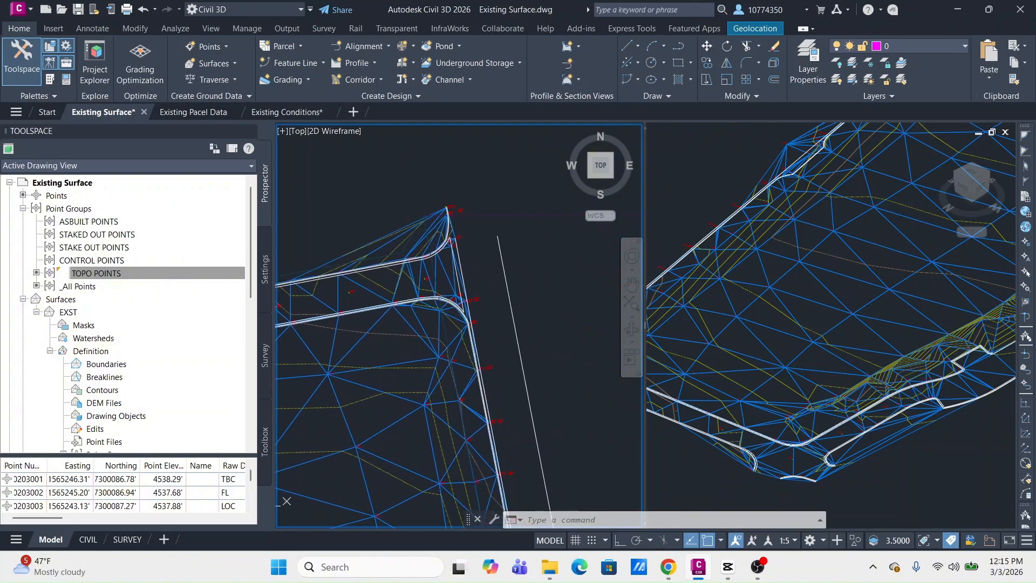
{"action": "left_click", "coordinate": [505, 274]}
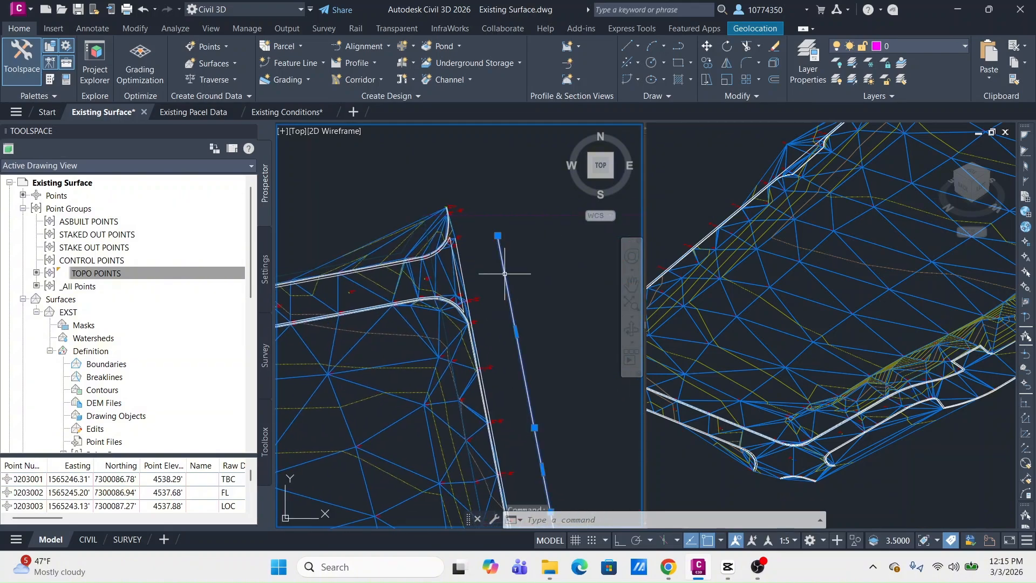
{"action": "scroll", "coordinate": [513, 278], "scroll_direction": "down", "scroll_amount": 3}
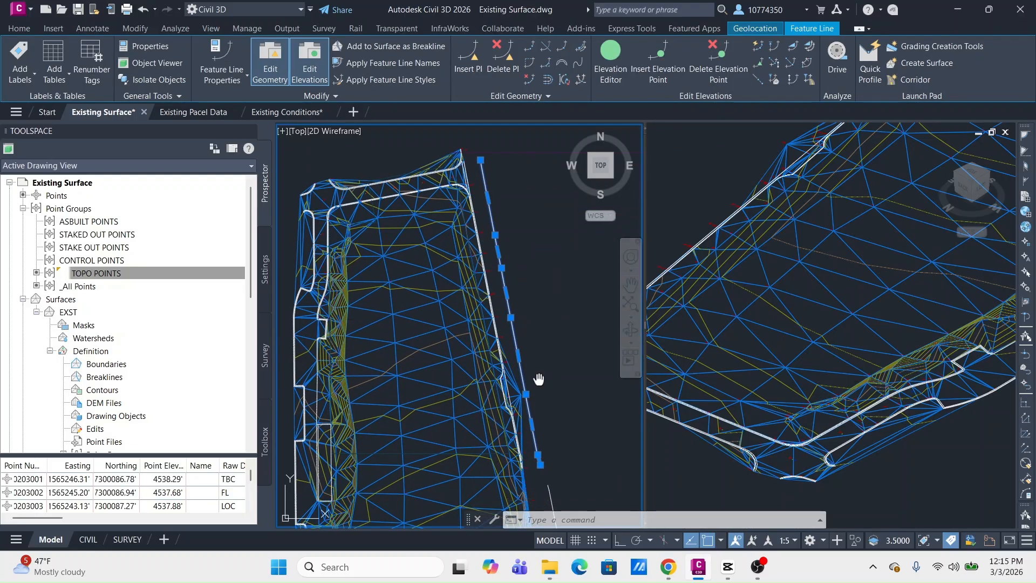
{"action": "scroll", "coordinate": [538, 378], "scroll_direction": "down", "scroll_amount": 2}
{"action": "middle_click_drag", "start_coordinate": [538, 378], "coordinate": [497, 250]}
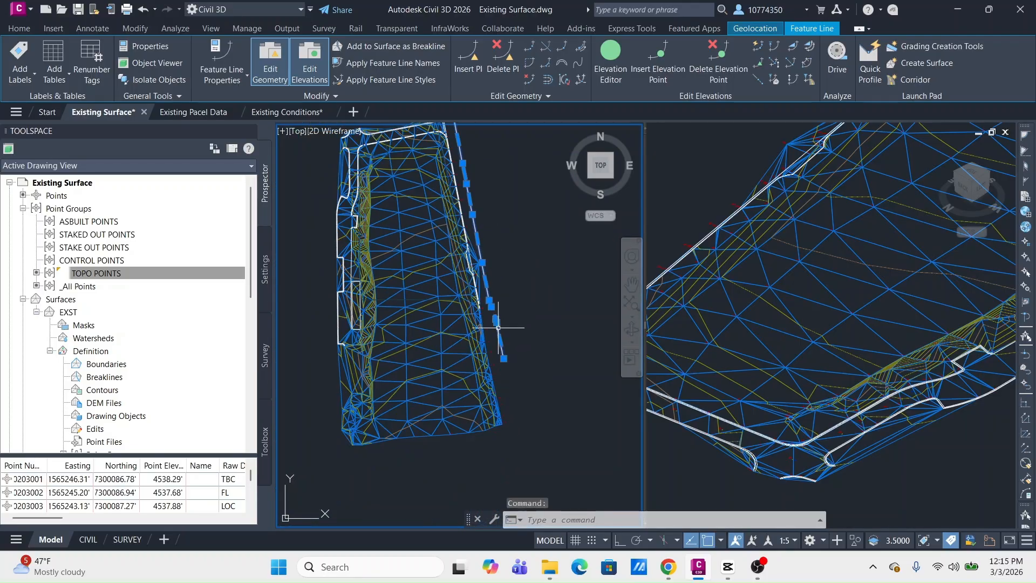
{"action": "type", "text": "e"}
{"action": "key", "text": "Return"}
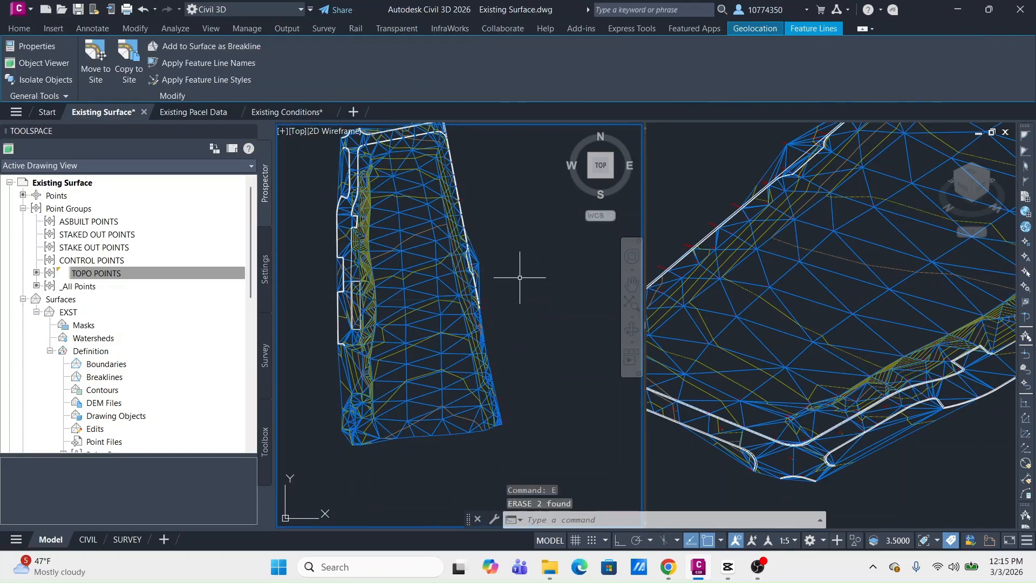
Exclude the sewer manhole points from TOPO POINTS by adding MSS* to the excluded raw descriptions.
{"action": "scroll", "coordinate": [478, 278], "scroll_direction": "up", "scroll_amount": 5}
{"action": "scroll", "coordinate": [479, 278], "scroll_direction": "up", "scroll_amount": 6}
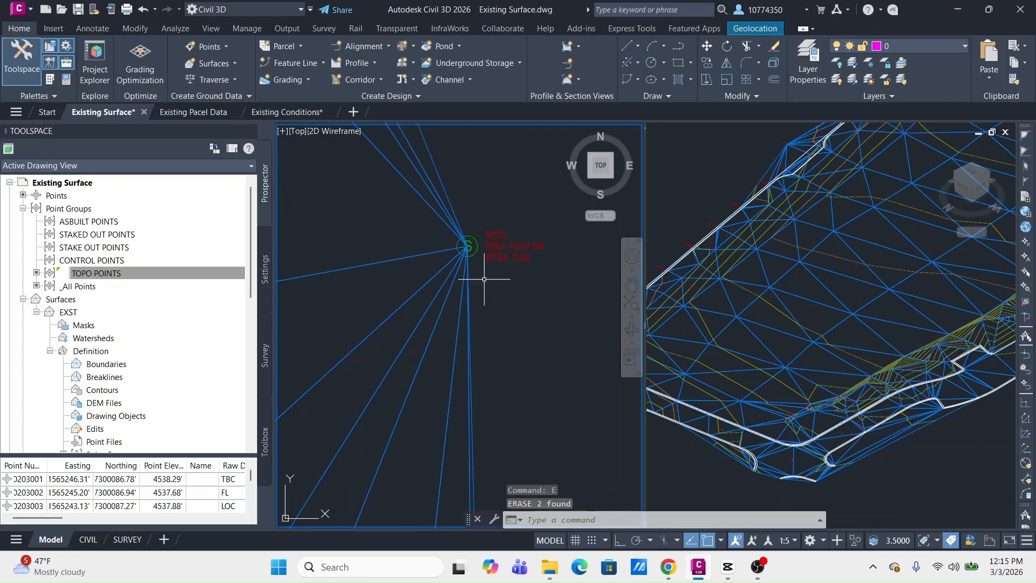
{"action": "middle_click_drag", "start_coordinate": [486, 235], "coordinate": [416, 338]}
{"action": "scroll", "coordinate": [402, 350], "scroll_direction": "up", "scroll_amount": 2}
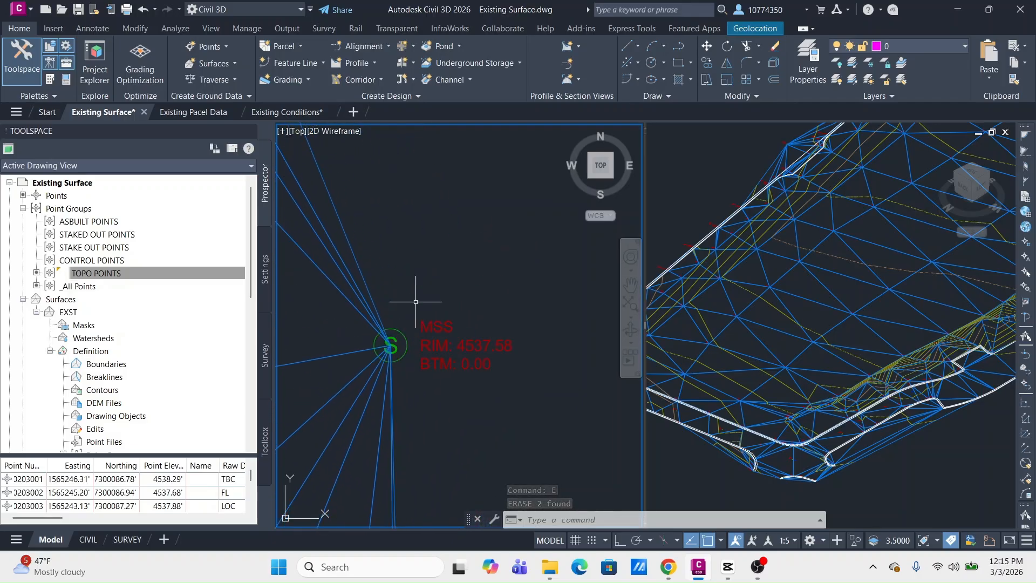
{"action": "left_click", "coordinate": [97, 271]}
{"action": "right_click", "coordinate": [97, 273]}
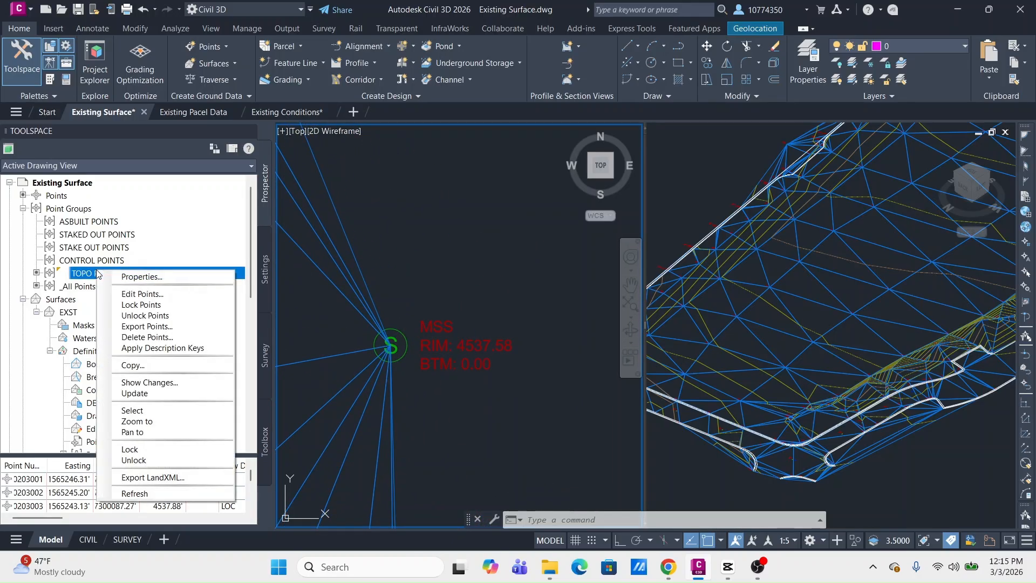
{"action": "left_click", "coordinate": [176, 277]}
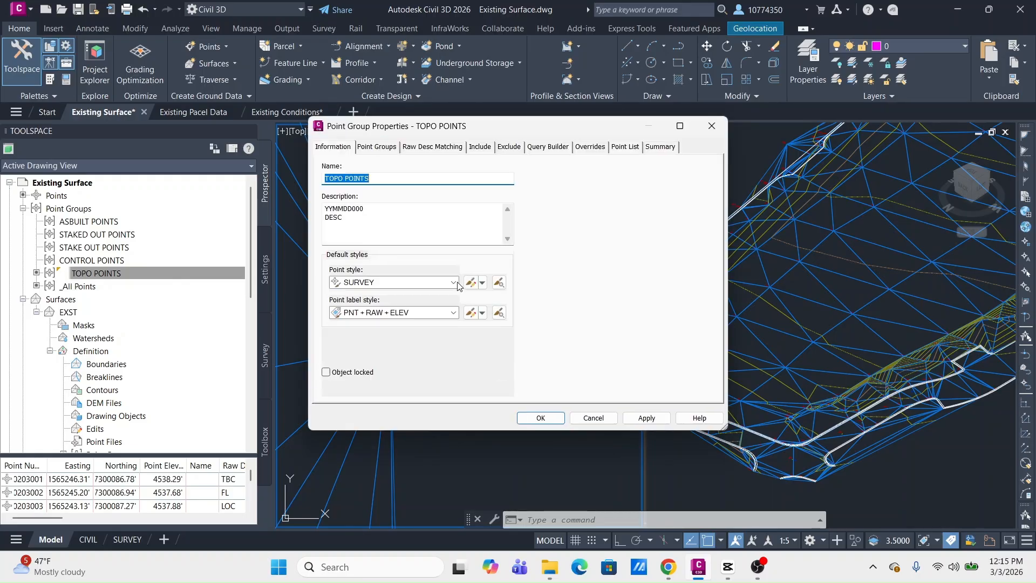
{"action": "left_click", "coordinate": [509, 146]}
{"action": "left_click", "coordinate": [680, 266]}
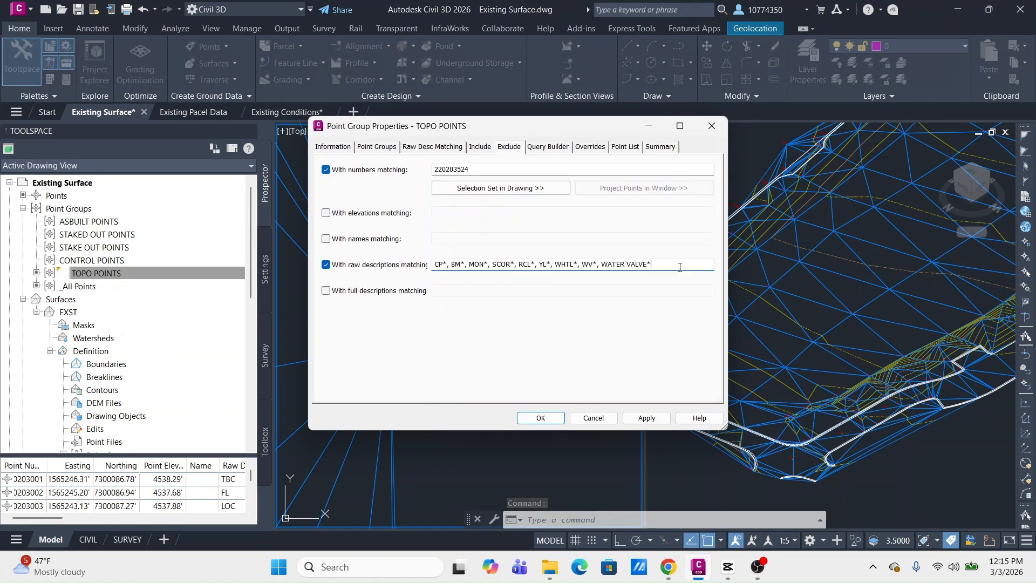
{"action": "type", "text": ", MSS*"}
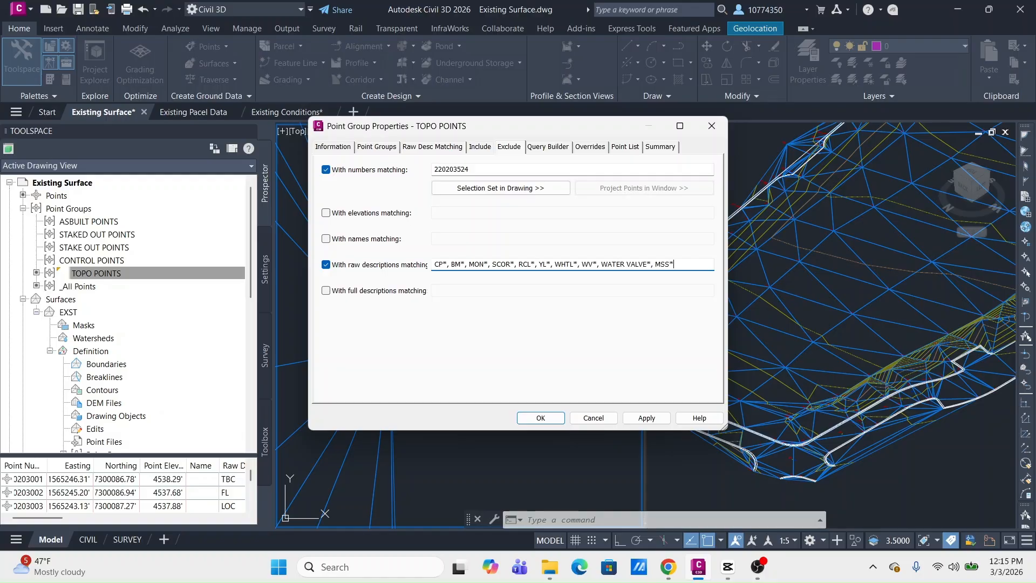
{"action": "left_click", "coordinate": [541, 418]}
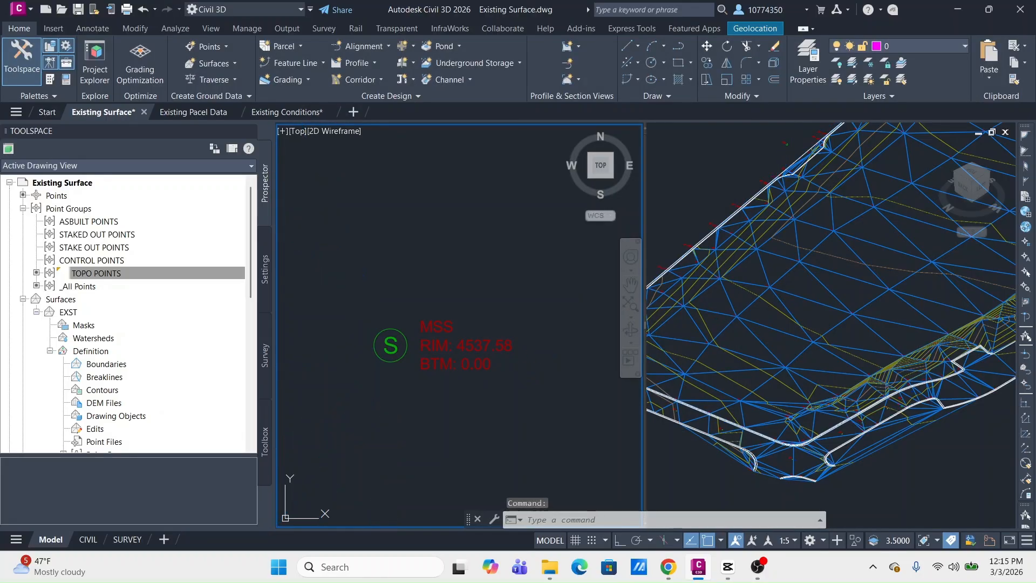
Examine the surface triangulation along the east edge and around the sewer manhole symbol at the northeast curb return.
{"action": "scroll", "coordinate": [519, 352], "scroll_direction": "down", "scroll_amount": 12}
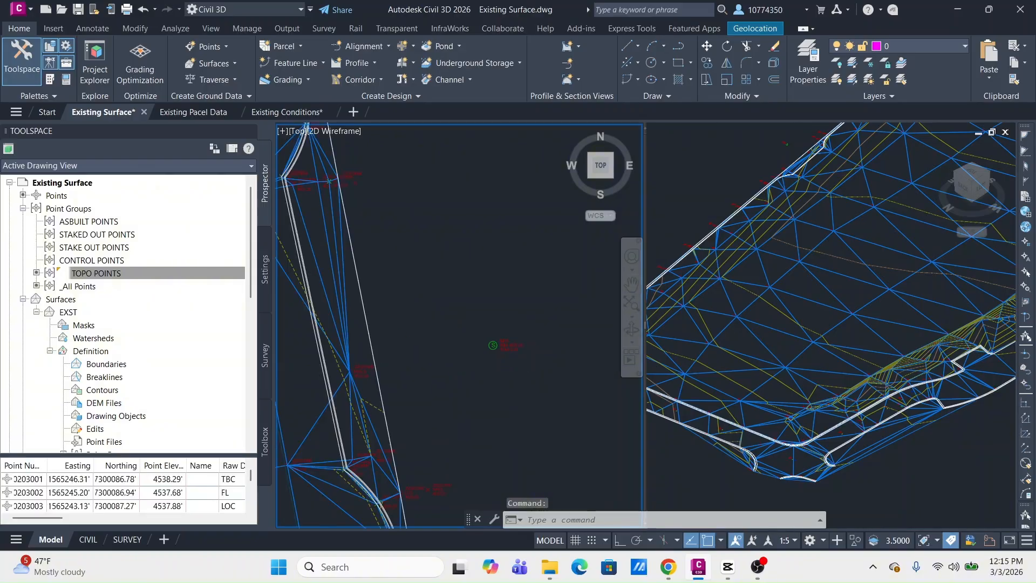
{"action": "middle_click_drag", "start_coordinate": [515, 298], "coordinate": [526, 385]}
{"action": "scroll", "coordinate": [526, 385], "scroll_direction": "down", "scroll_amount": 6}
{"action": "middle_click_drag", "start_coordinate": [515, 351], "coordinate": [528, 400]}
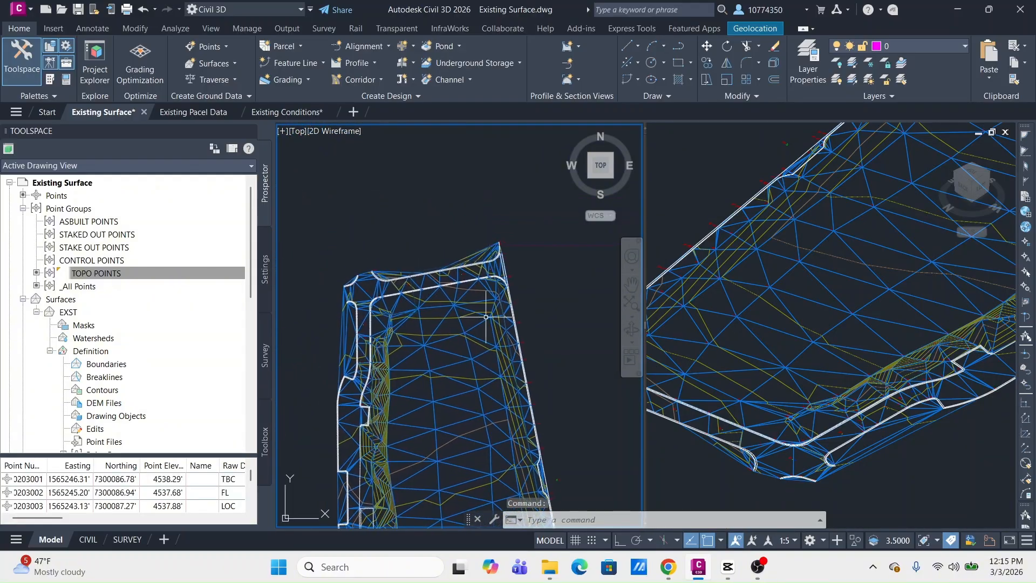
{"action": "scroll", "coordinate": [513, 257], "scroll_direction": "up", "scroll_amount": 6}
{"action": "scroll", "coordinate": [439, 336], "scroll_direction": "up", "scroll_amount": 4}
{"action": "scroll", "coordinate": [513, 365], "scroll_direction": "up", "scroll_amount": 4}
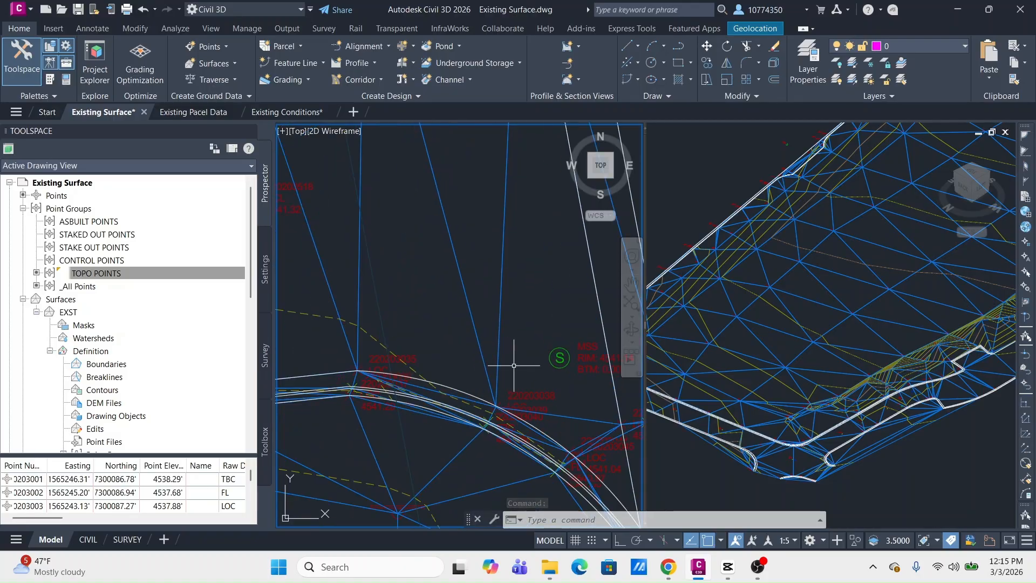
{"action": "scroll", "coordinate": [522, 370], "scroll_direction": "down", "scroll_amount": 8}
{"action": "scroll", "coordinate": [478, 322], "scroll_direction": "down", "scroll_amount": 4}
Add all the curb feature lines to the EXST surface as standard breaklines described BREAKLINES, with a 1.00' mid-ordinate distance.
{"action": "middle_click_drag", "start_coordinate": [407, 416], "coordinate": [497, 320]}
{"action": "scroll", "coordinate": [409, 231], "scroll_direction": "up", "scroll_amount": 3}
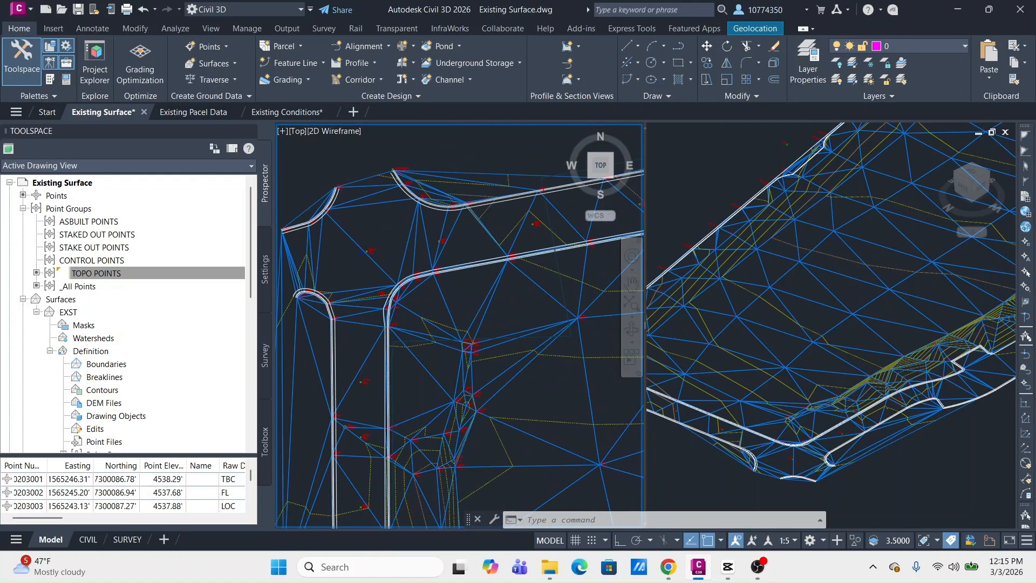
{"action": "scroll", "coordinate": [408, 226], "scroll_direction": "up", "scroll_amount": 3}
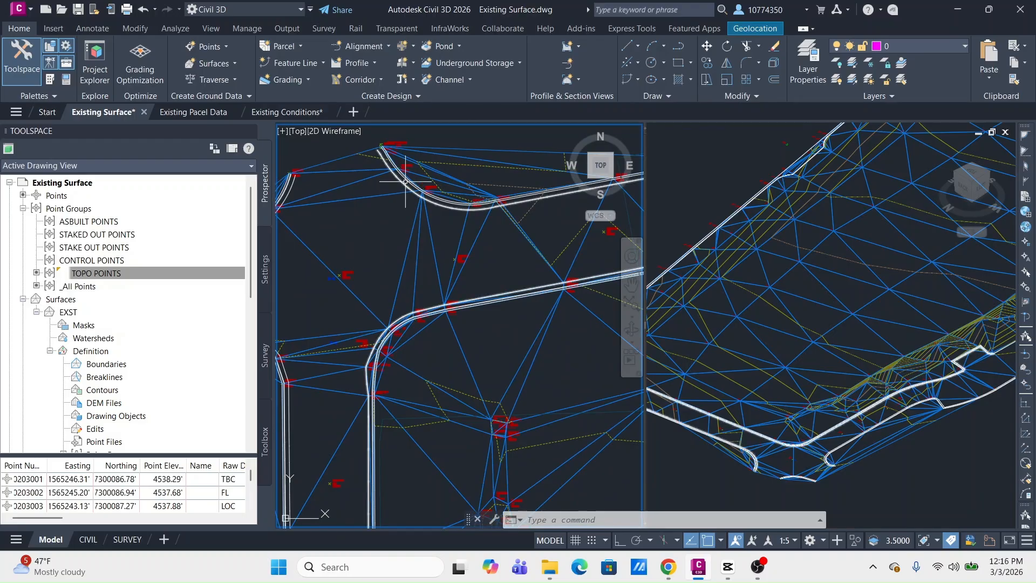
{"action": "left_click", "coordinate": [405, 183]}
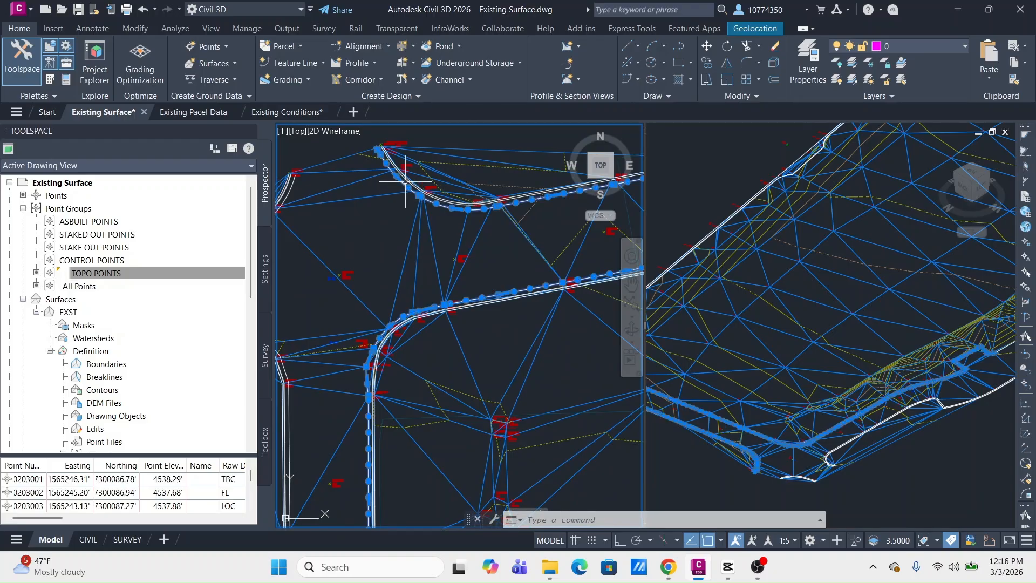
{"action": "right_click", "coordinate": [381, 226]}
{"action": "left_click", "coordinate": [416, 524]}
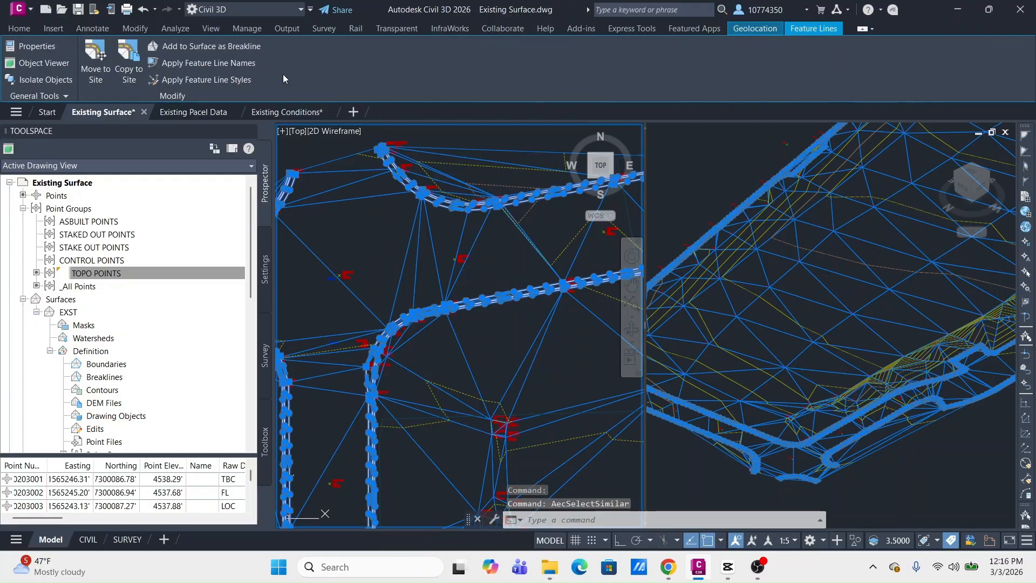
{"action": "left_click", "coordinate": [223, 46]}
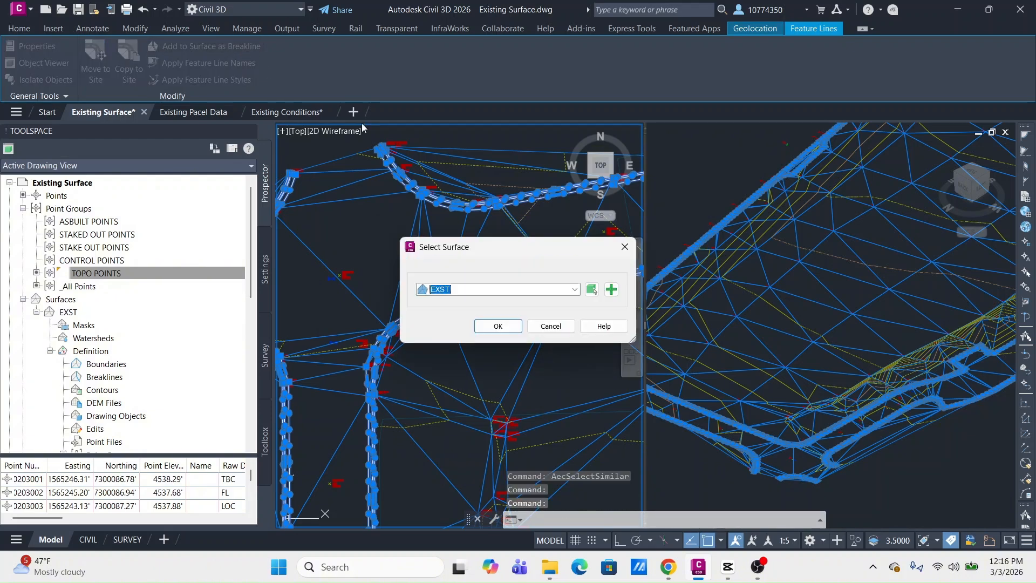
{"action": "left_click", "coordinate": [575, 289]}
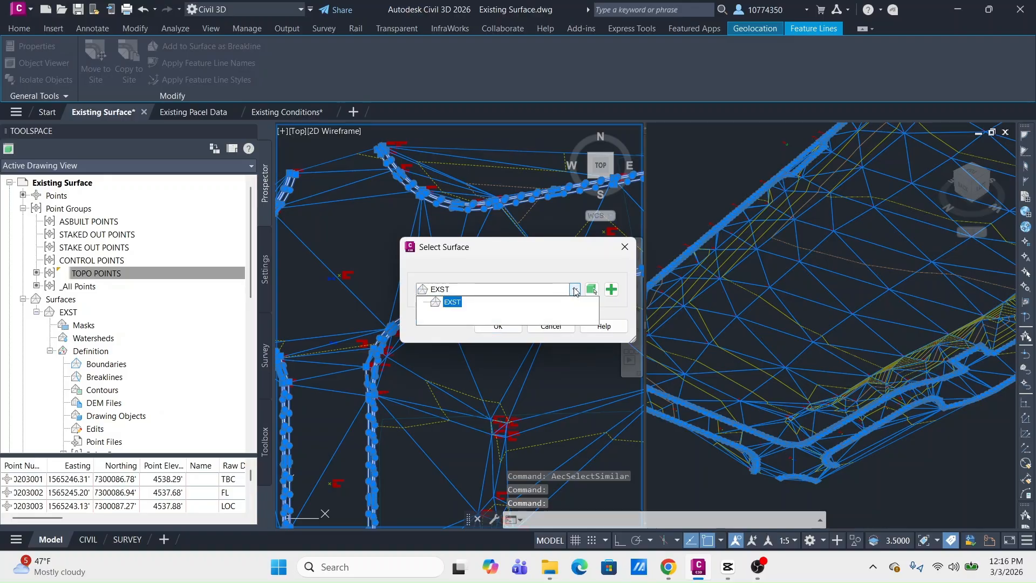
{"action": "left_click", "coordinate": [437, 305]}
{"action": "left_click", "coordinate": [498, 326]}
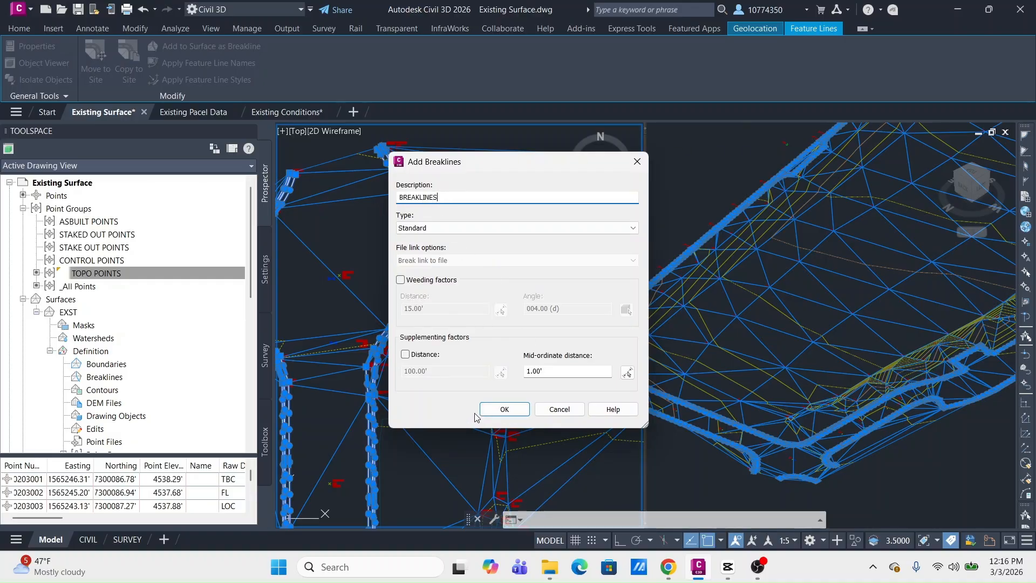
{"action": "left_click", "coordinate": [504, 410]}
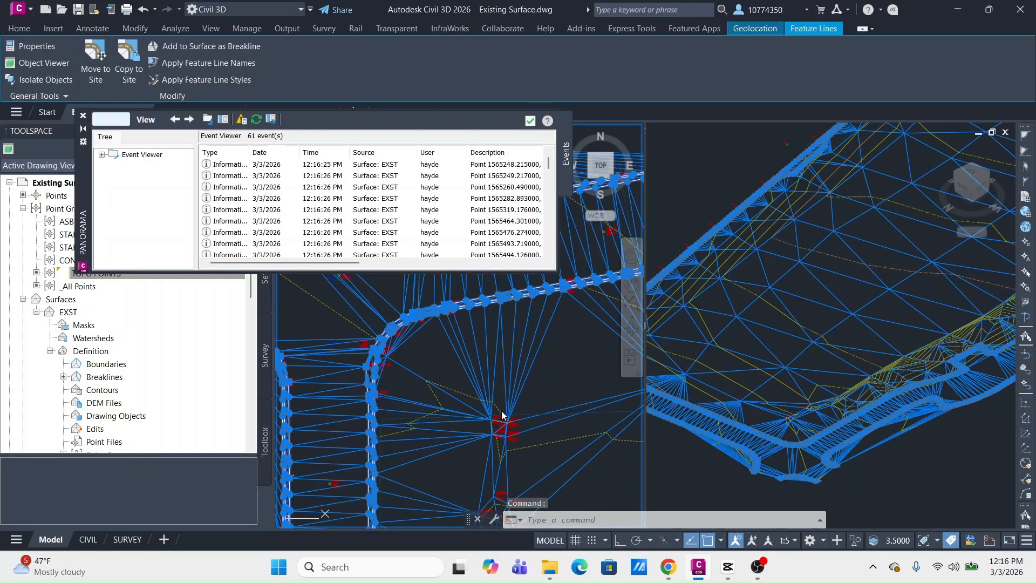
{"action": "left_click", "coordinate": [529, 121]}
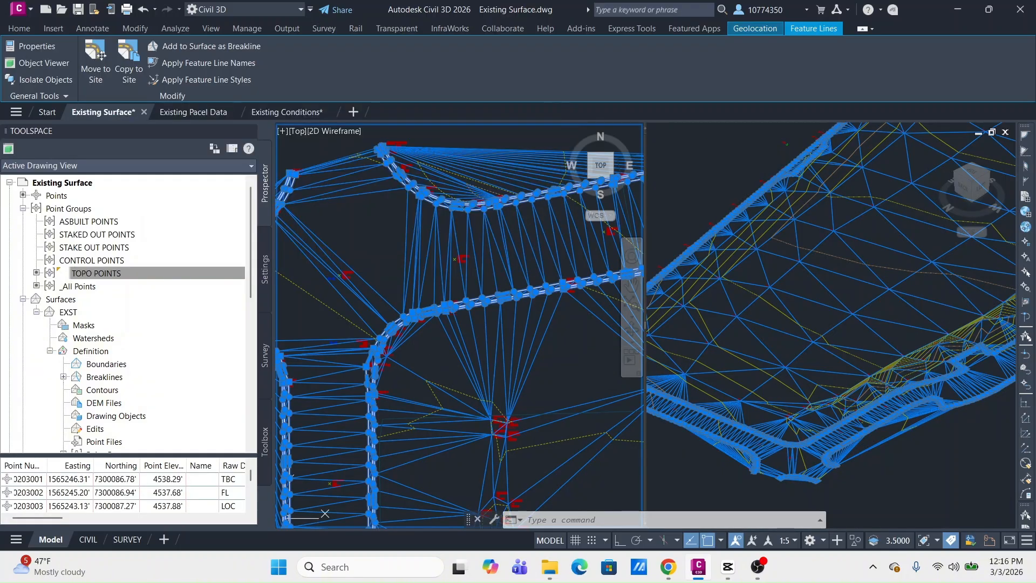
Examine the surface triangulation along the curb breaklines in the isometric and plan views.
{"action": "left_click", "coordinate": [828, 290]}
{"action": "scroll", "coordinate": [762, 335], "scroll_direction": "up", "scroll_amount": 3}
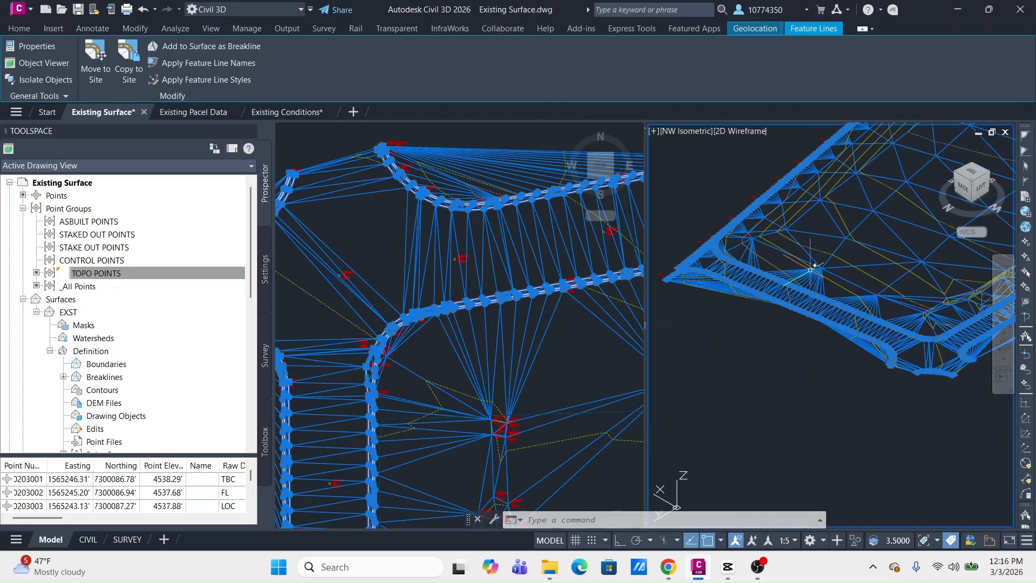
{"action": "scroll", "coordinate": [803, 262], "scroll_direction": "up", "scroll_amount": 3}
{"action": "scroll", "coordinate": [721, 283], "scroll_direction": "up", "scroll_amount": 2}
{"action": "scroll", "coordinate": [767, 270], "scroll_direction": "up", "scroll_amount": 2}
{"action": "scroll", "coordinate": [840, 259], "scroll_direction": "up", "scroll_amount": 2}
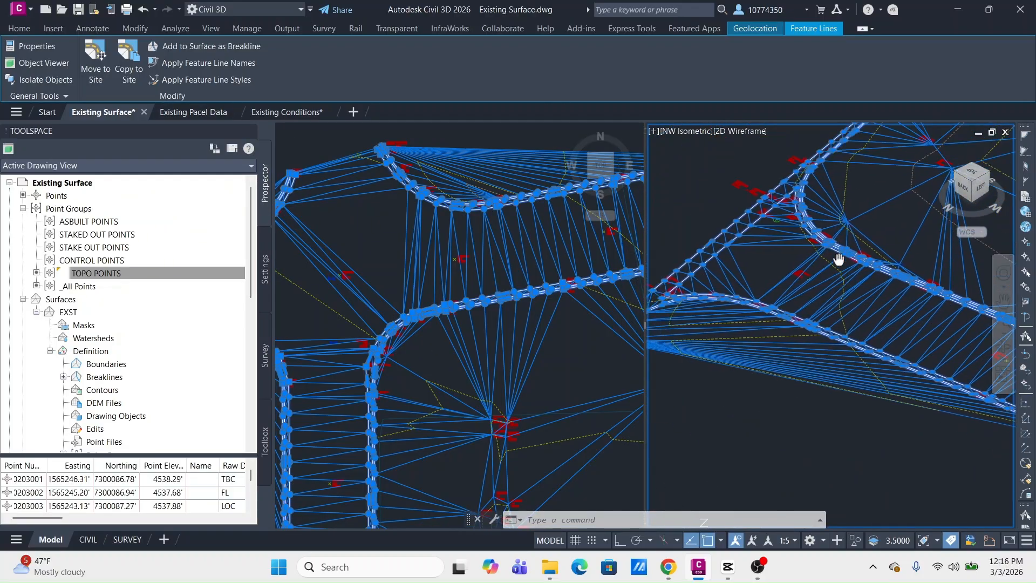
{"action": "scroll", "coordinate": [846, 327], "scroll_direction": "up", "scroll_amount": 2}
{"action": "middle_click_drag", "start_coordinate": [845, 327], "coordinate": [793, 423]}
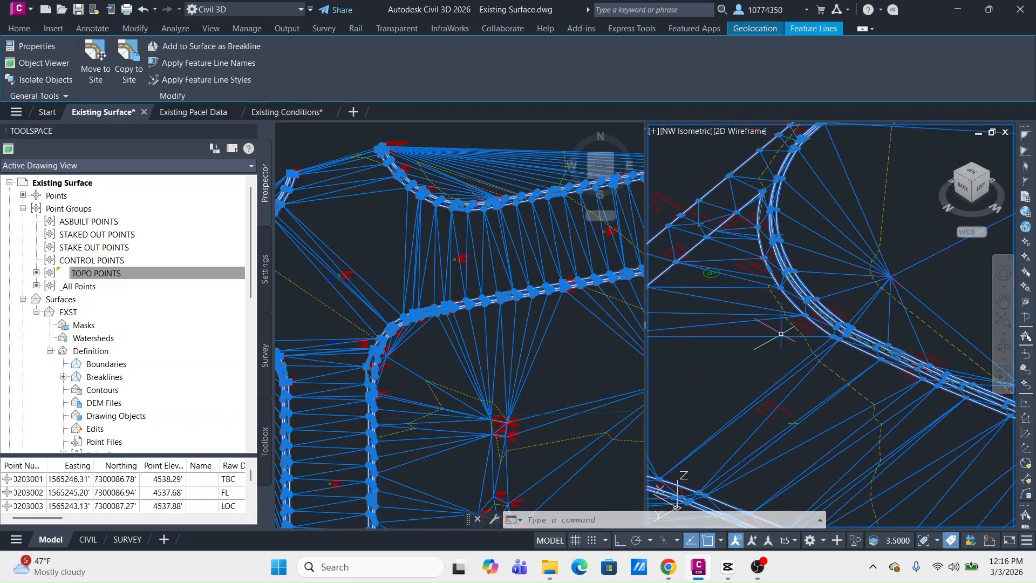
{"action": "scroll", "coordinate": [793, 423], "scroll_direction": "down", "scroll_amount": 2}
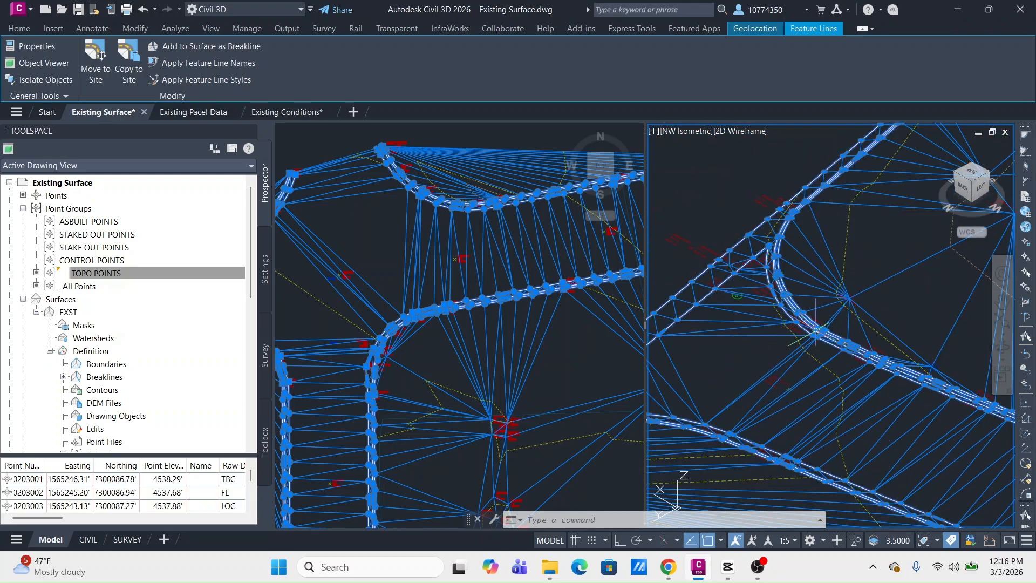
{"action": "left_click", "coordinate": [410, 236]}
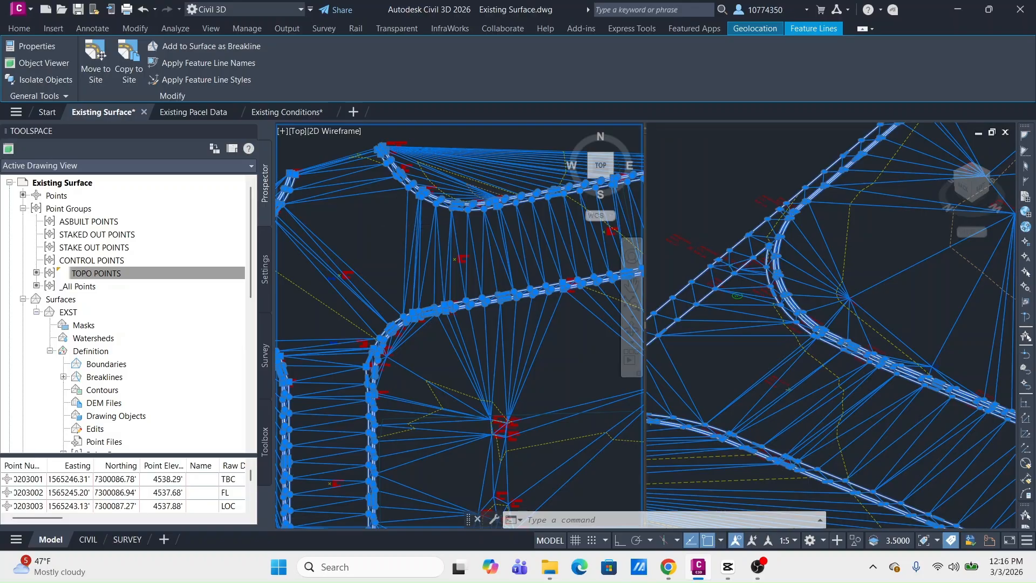
{"action": "scroll", "coordinate": [377, 317], "scroll_direction": "down", "scroll_amount": 2}
{"action": "scroll", "coordinate": [378, 317], "scroll_direction": "up", "scroll_amount": 4}
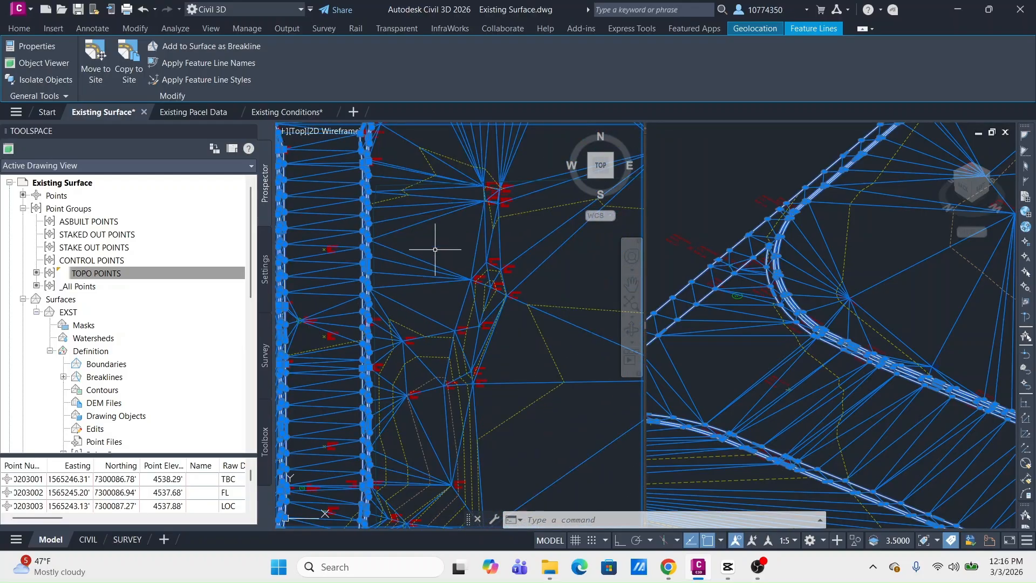
Open the surface together with the selected feature lines in the Object Viewer, keeping the Shades of Gray visual style.
{"action": "left_click", "coordinate": [427, 255]}
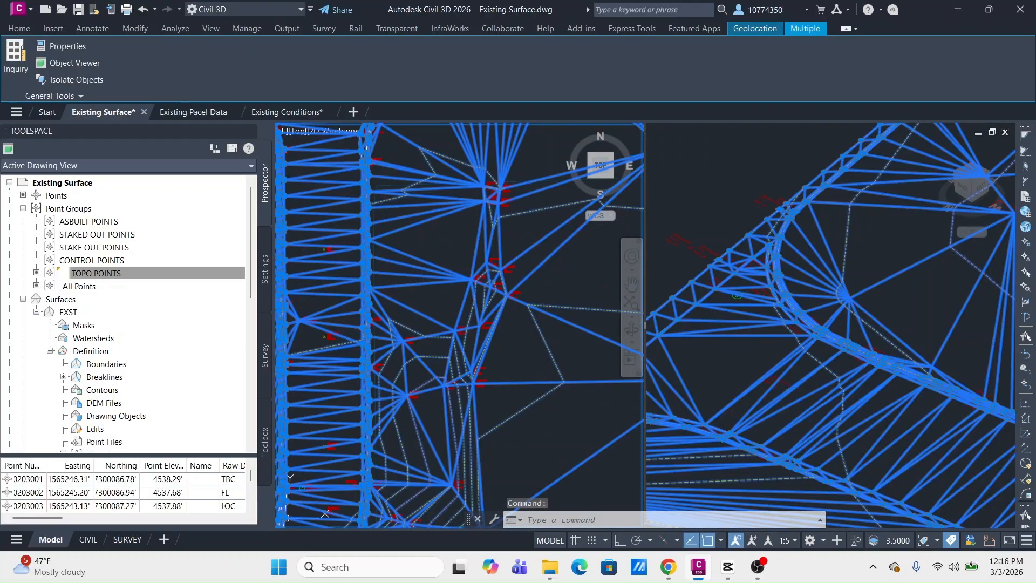
{"action": "right_click", "coordinate": [423, 263]}
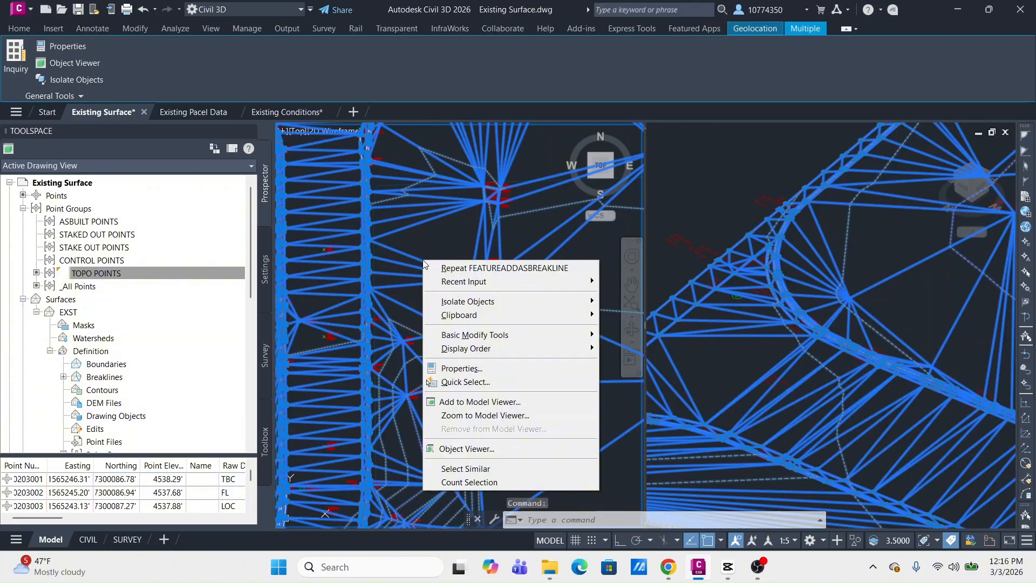
{"action": "left_click", "coordinate": [466, 448]}
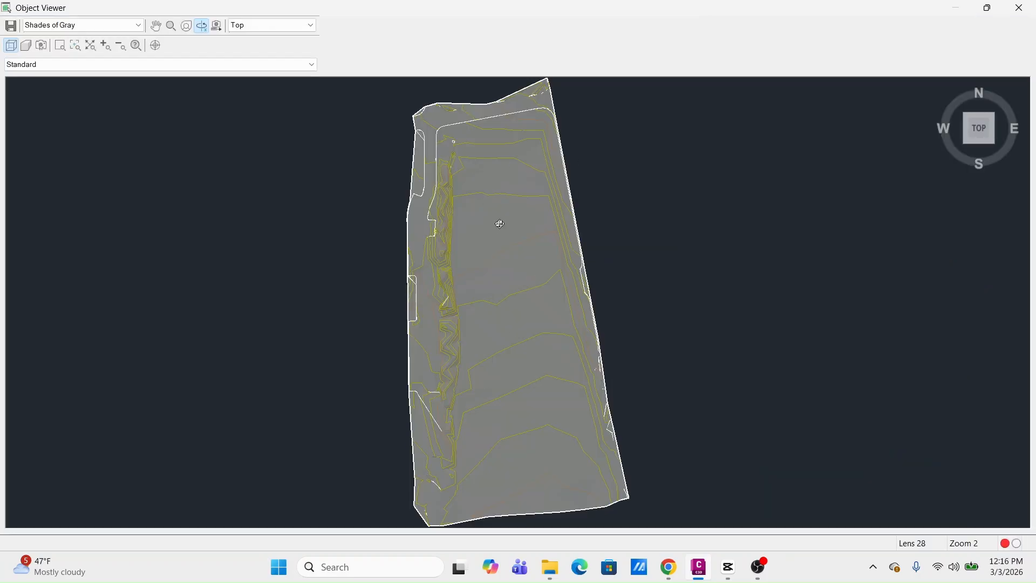
{"action": "left_click", "coordinate": [80, 27]}
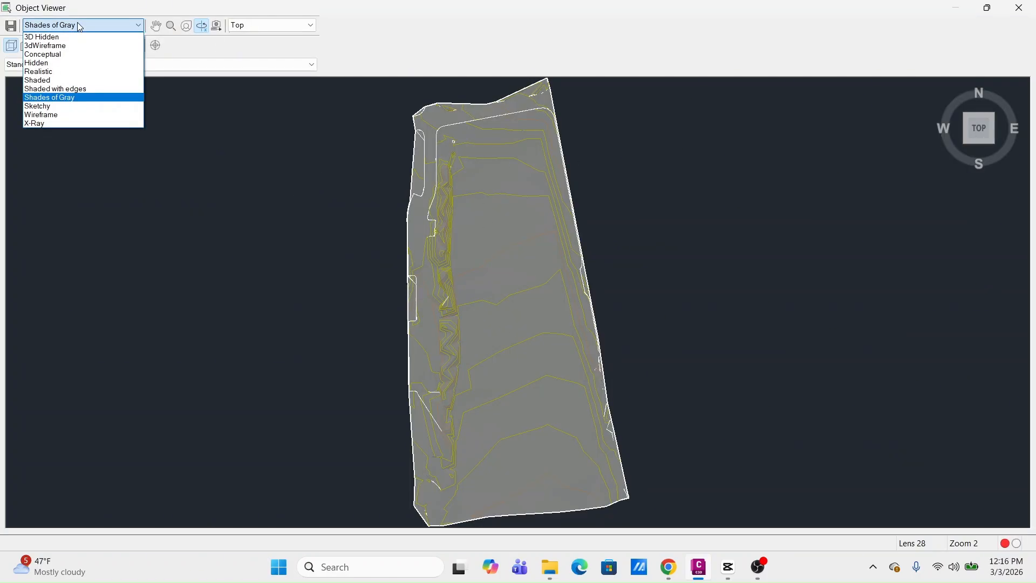
{"action": "left_click", "coordinate": [321, 162]}
Examine the overall shaded surface model and the curb breaklines along the road at the site's north end.
{"action": "left_click_drag", "start_coordinate": [497, 335], "coordinate": [474, 291]}
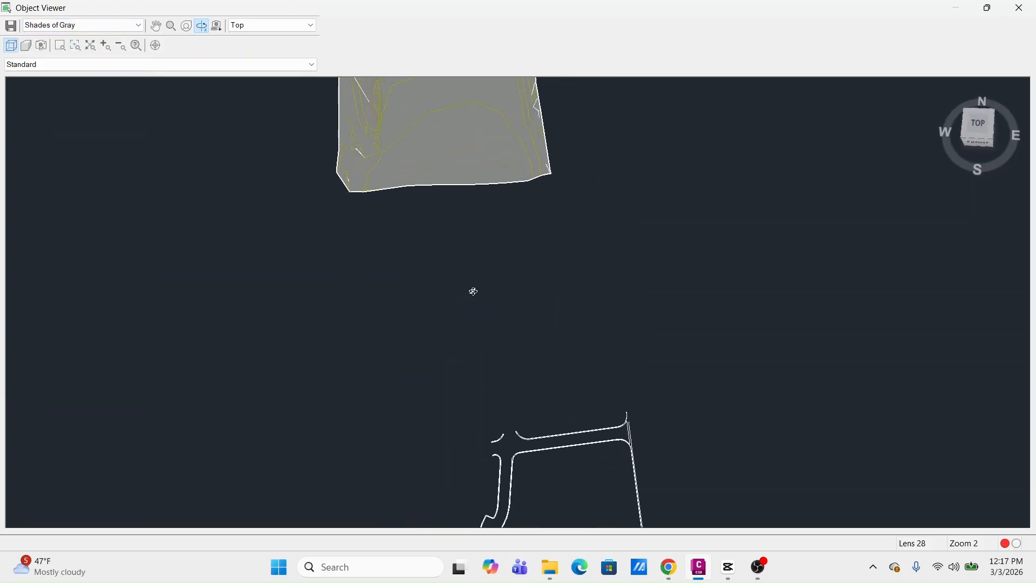
{"action": "scroll", "coordinate": [473, 291], "scroll_direction": "down", "scroll_amount": 6}
{"action": "mouse_move", "coordinate": [481, 233]}
{"action": "left_mouse_down"}
{"action": "mouse_move", "coordinate": [496, 178]}
{"action": "mouse_move", "coordinate": [483, 275]}
{"action": "mouse_move", "coordinate": [470, 232]}
{"action": "mouse_move", "coordinate": [485, 172]}
{"action": "mouse_move", "coordinate": [470, 164]}
{"action": "mouse_move", "coordinate": [467, 111]}
{"action": "mouse_move", "coordinate": [437, 236]}
{"action": "mouse_move", "coordinate": [472, 250]}
{"action": "left_mouse_up"}
{"action": "scroll", "coordinate": [471, 250], "scroll_direction": "up", "scroll_amount": 6}
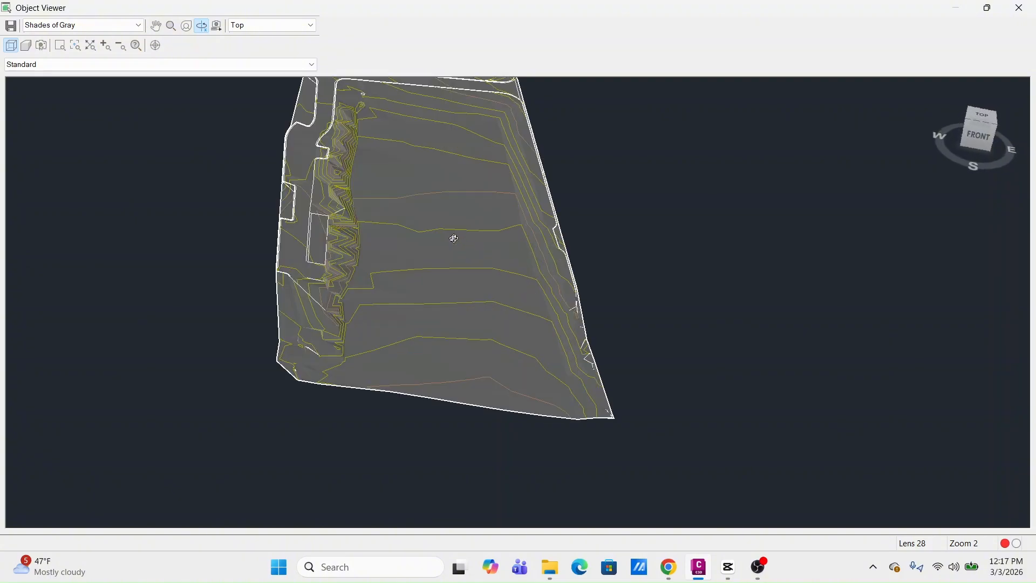
{"action": "left_click_drag", "start_coordinate": [338, 221], "coordinate": [463, 196]}
{"action": "middle_click_drag", "start_coordinate": [463, 196], "coordinate": [433, 301]}
{"action": "scroll", "coordinate": [434, 300], "scroll_direction": "down", "scroll_amount": 5}
{"action": "left_click_drag", "start_coordinate": [480, 293], "coordinate": [680, 266]}
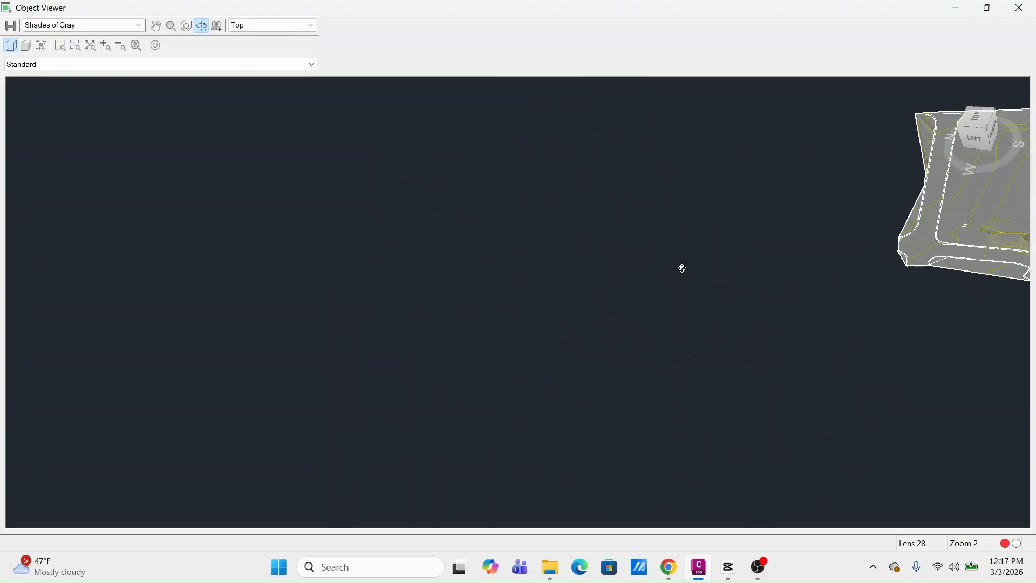
{"action": "left_click_drag", "start_coordinate": [806, 218], "coordinate": [543, 267]}
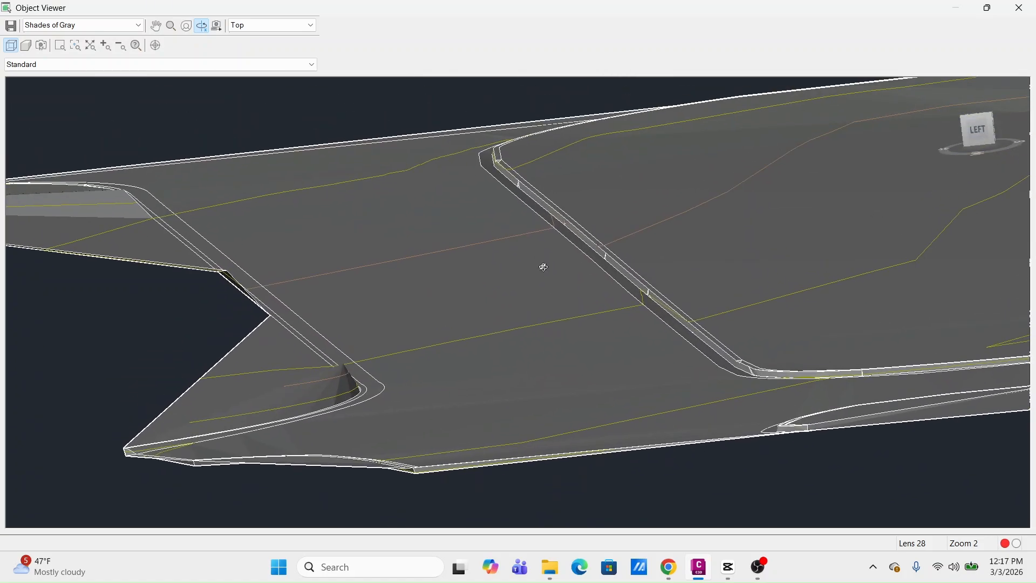
{"action": "middle_click_drag", "start_coordinate": [512, 219], "coordinate": [530, 188]}
{"action": "scroll", "coordinate": [530, 187], "scroll_direction": "up", "scroll_amount": 2}
{"action": "scroll", "coordinate": [531, 188], "scroll_direction": "down", "scroll_amount": 1}
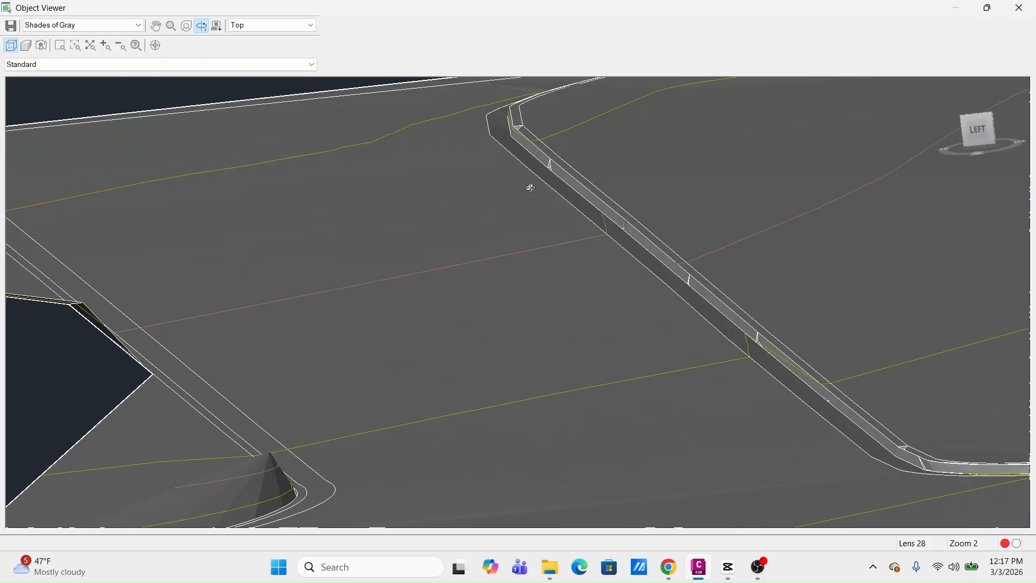
Examine the slope and the curb jogs along the west side of the shaded surface model.
{"action": "left_click_drag", "start_coordinate": [504, 306], "coordinate": [713, 261]}
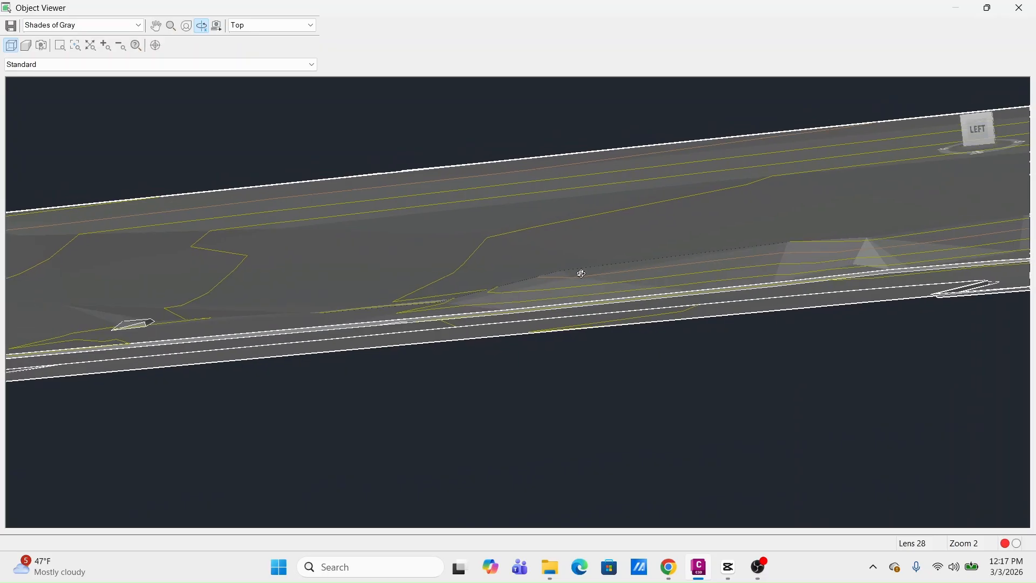
{"action": "left_click_drag", "start_coordinate": [530, 287], "coordinate": [525, 349]}
{"action": "scroll", "coordinate": [525, 349], "scroll_direction": "up", "scroll_amount": 5}
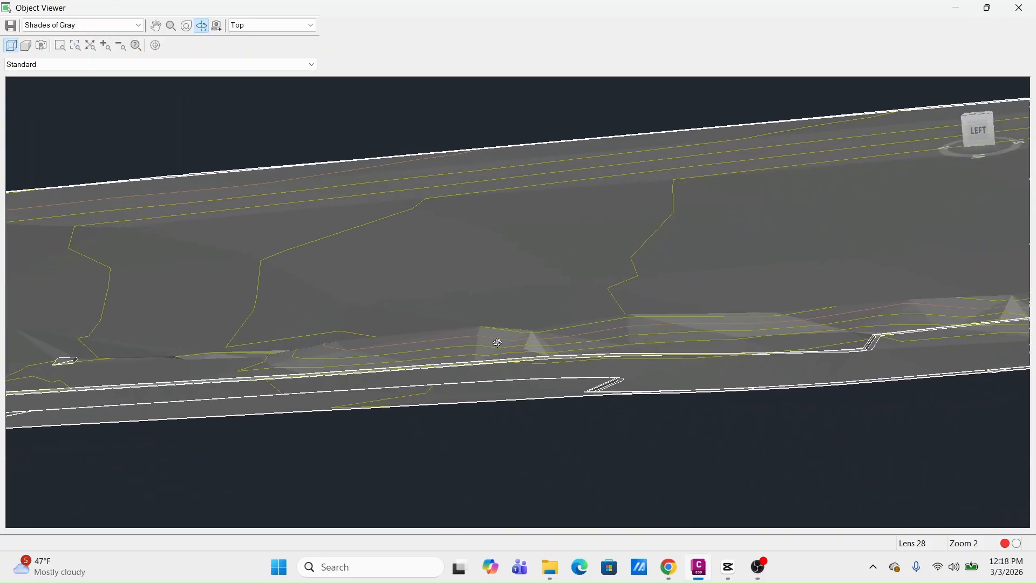
{"action": "middle_click_drag", "start_coordinate": [497, 342], "coordinate": [400, 327]}
{"action": "middle_click_drag", "start_coordinate": [650, 315], "coordinate": [466, 318]}
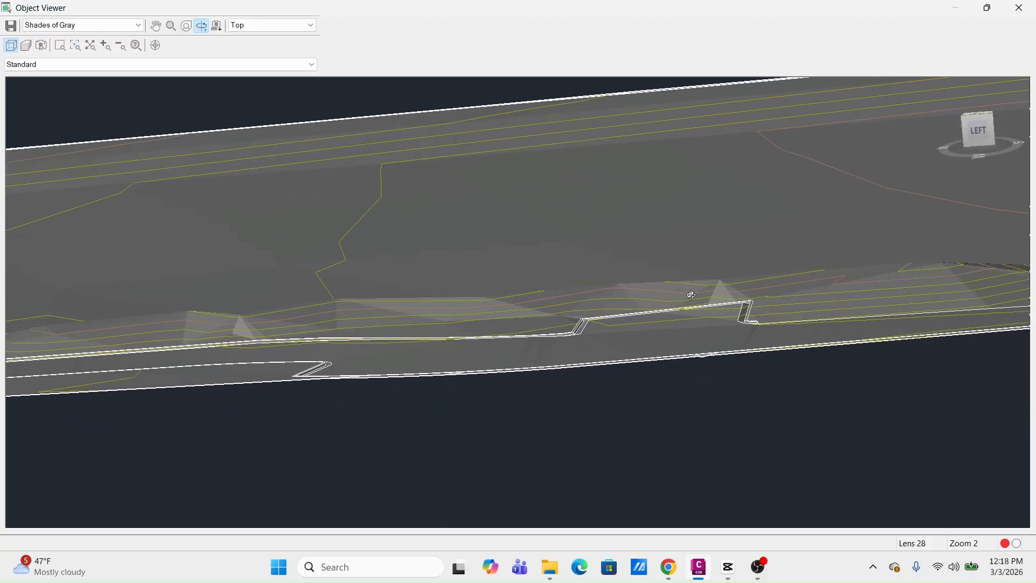
{"action": "middle_click_drag", "start_coordinate": [758, 294], "coordinate": [585, 308]}
{"action": "middle_click_drag", "start_coordinate": [722, 316], "coordinate": [537, 313]}
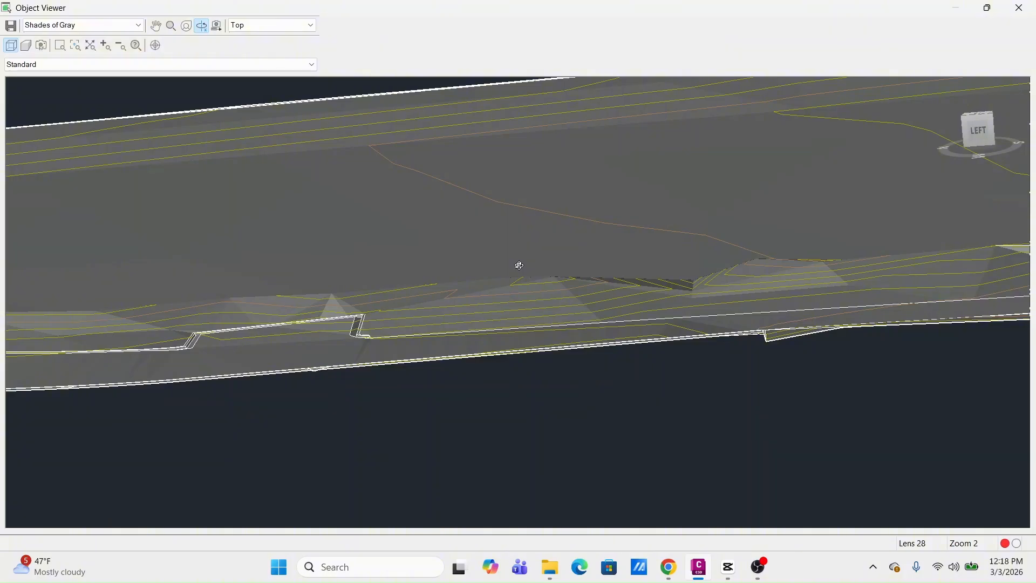
{"action": "left_click_drag", "start_coordinate": [539, 287], "coordinate": [520, 361]}
{"action": "left_click_drag", "start_coordinate": [507, 350], "coordinate": [510, 360]}
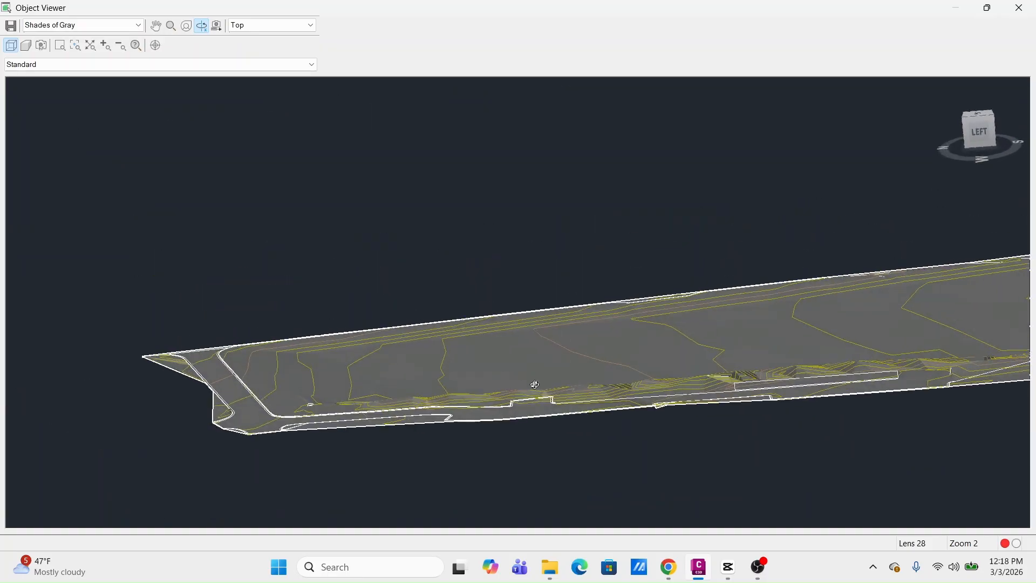
{"action": "scroll", "coordinate": [539, 383], "scroll_direction": "up", "scroll_amount": 4}
{"action": "middle_click_drag", "start_coordinate": [630, 448], "coordinate": [480, 276]}
{"action": "middle_click_drag", "start_coordinate": [573, 344], "coordinate": [462, 284]}
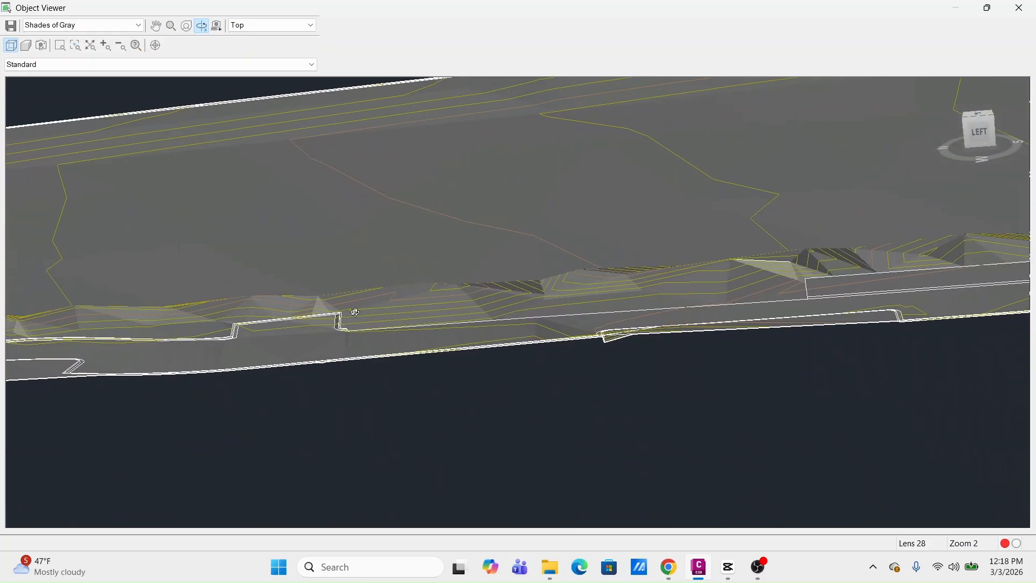
{"action": "scroll", "coordinate": [316, 330], "scroll_direction": "up", "scroll_amount": 6}
{"action": "middle_click_drag", "start_coordinate": [281, 340], "coordinate": [702, 248]}
{"action": "middle_click_drag", "start_coordinate": [282, 313], "coordinate": [579, 268]}
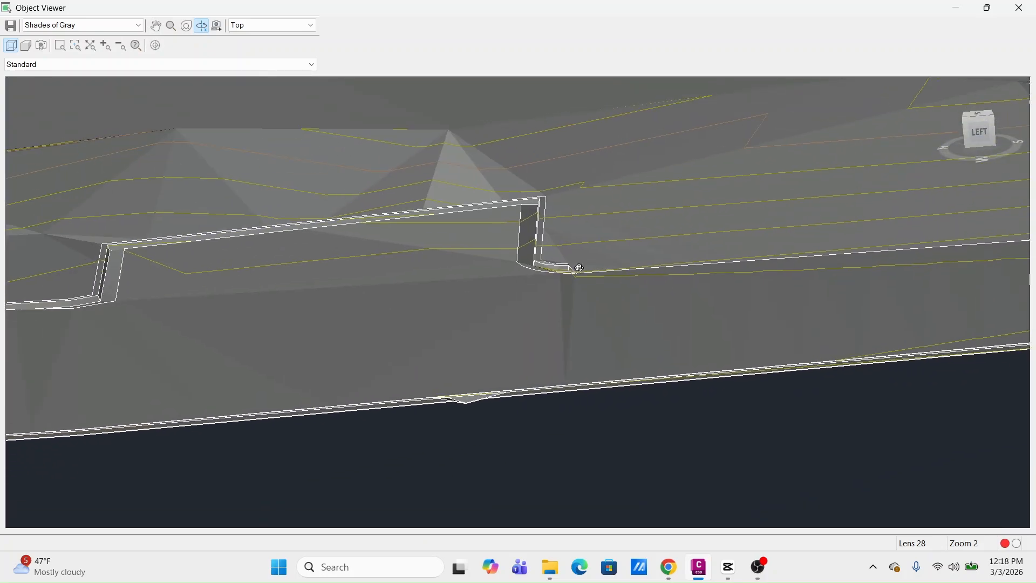
{"action": "left_click_drag", "start_coordinate": [351, 287], "coordinate": [351, 289]}
{"action": "scroll", "coordinate": [373, 278], "scroll_direction": "down", "scroll_amount": 9}
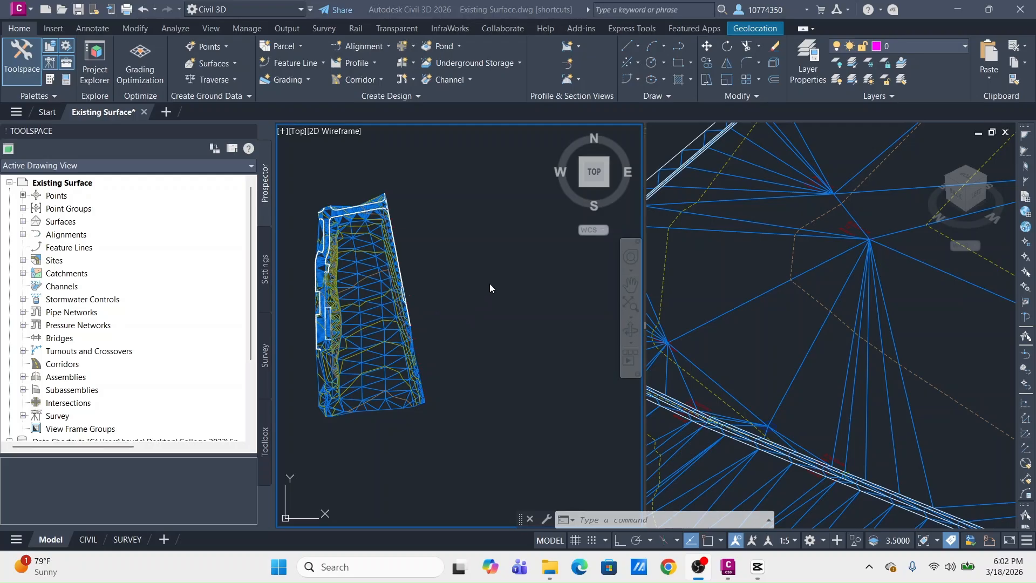
Check the working folder set for the project's data shortcuts, leaving it as is.
{"action": "middle_click_drag", "start_coordinate": [462, 301], "coordinate": [555, 284]}
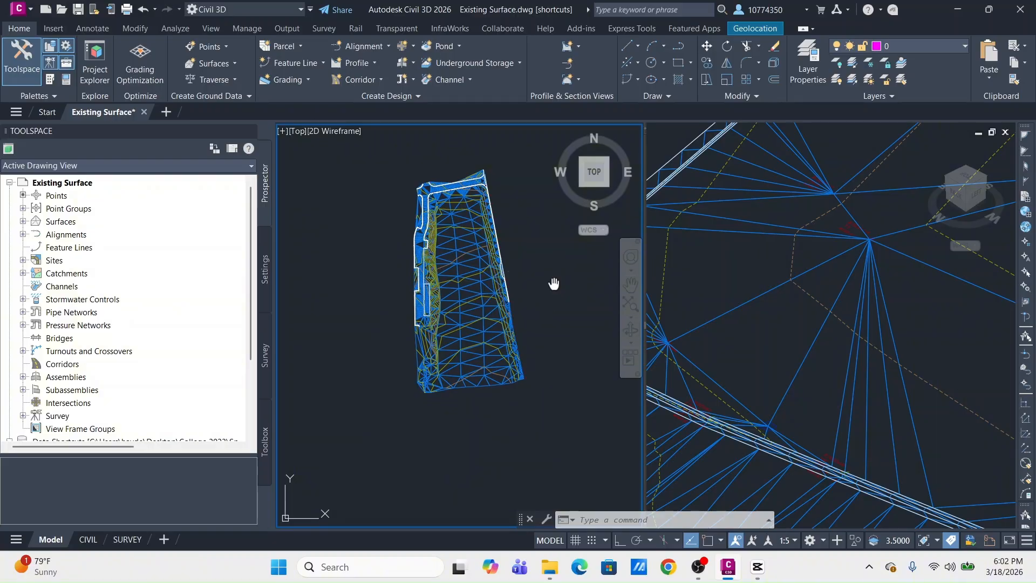
{"action": "middle_click_drag", "start_coordinate": [553, 282], "coordinate": [504, 302]}
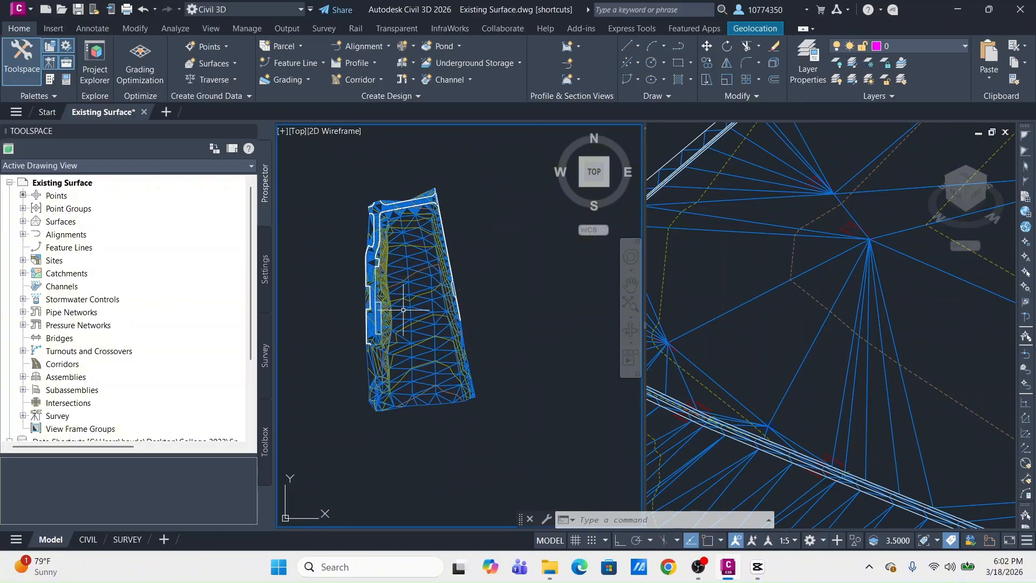
{"action": "scroll", "coordinate": [126, 328], "scroll_direction": "down", "scroll_amount": 3}
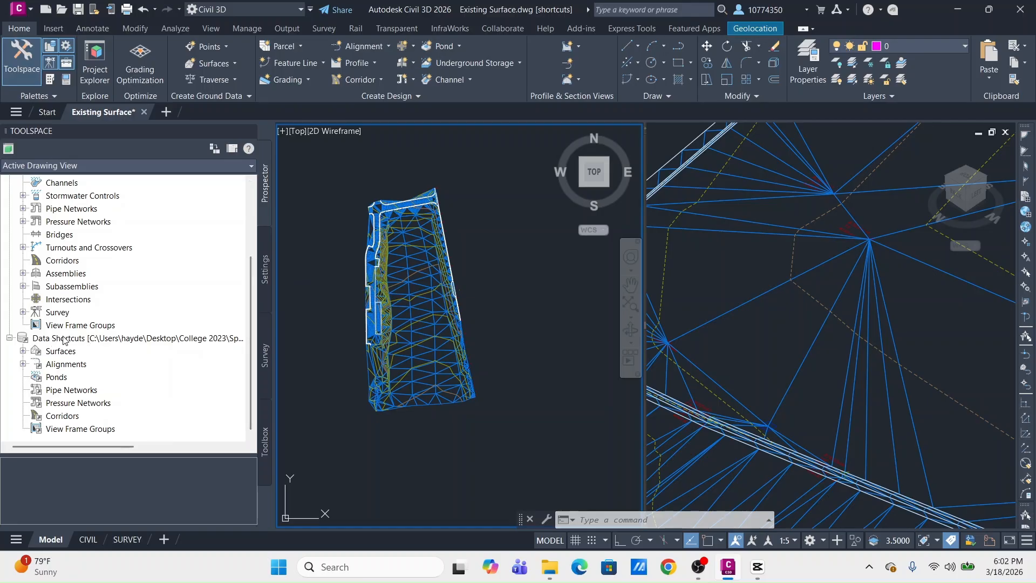
{"action": "left_click", "coordinate": [83, 339]}
{"action": "right_click", "coordinate": [83, 340]}
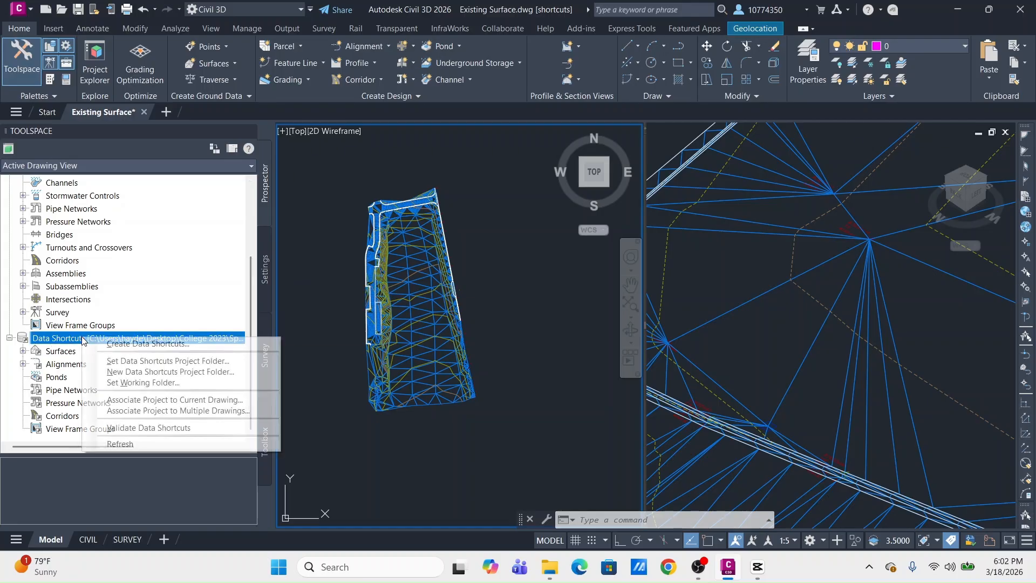
{"action": "left_click", "coordinate": [160, 384]}
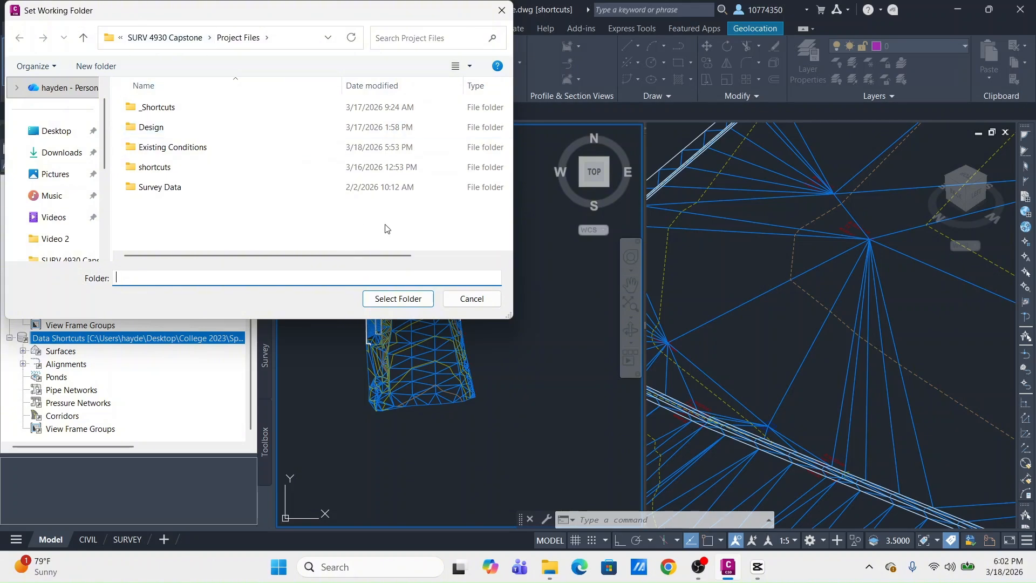
{"action": "left_click", "coordinate": [471, 298]}
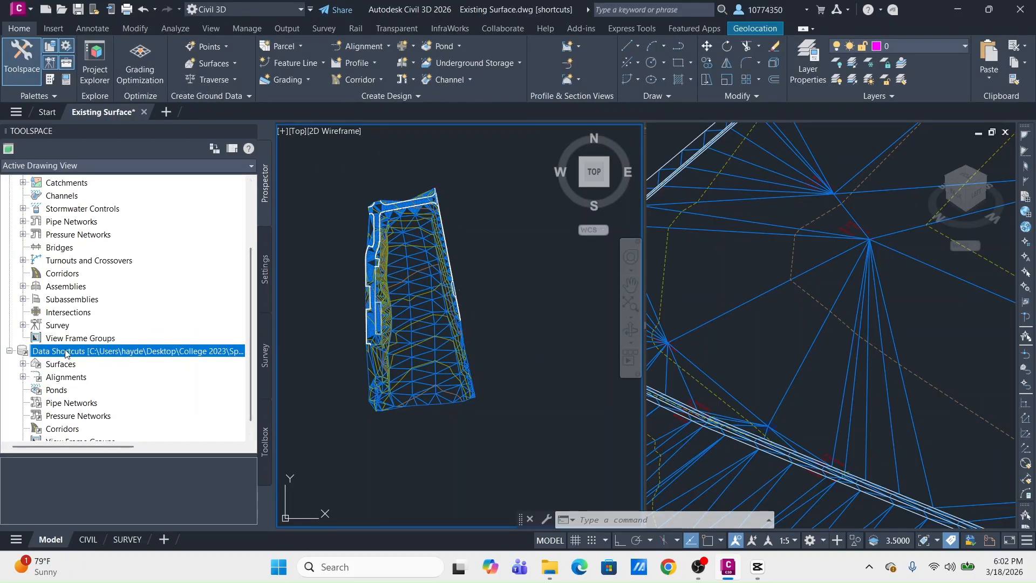
Review the options for a new data shortcuts project folder, including the project template and its templates folder, without creating one.
{"action": "right_click", "coordinate": [67, 352]}
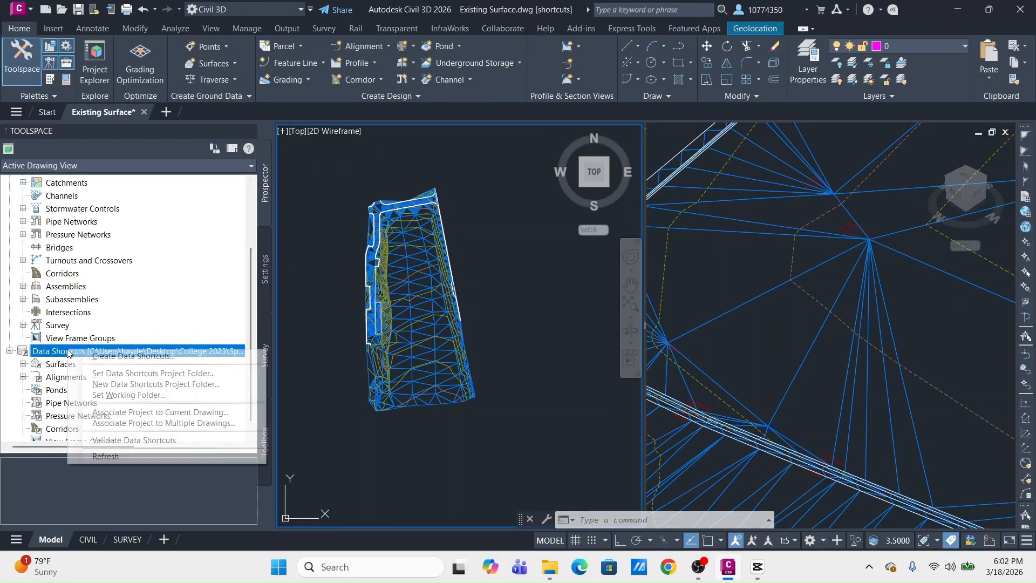
{"action": "left_click", "coordinate": [169, 385]}
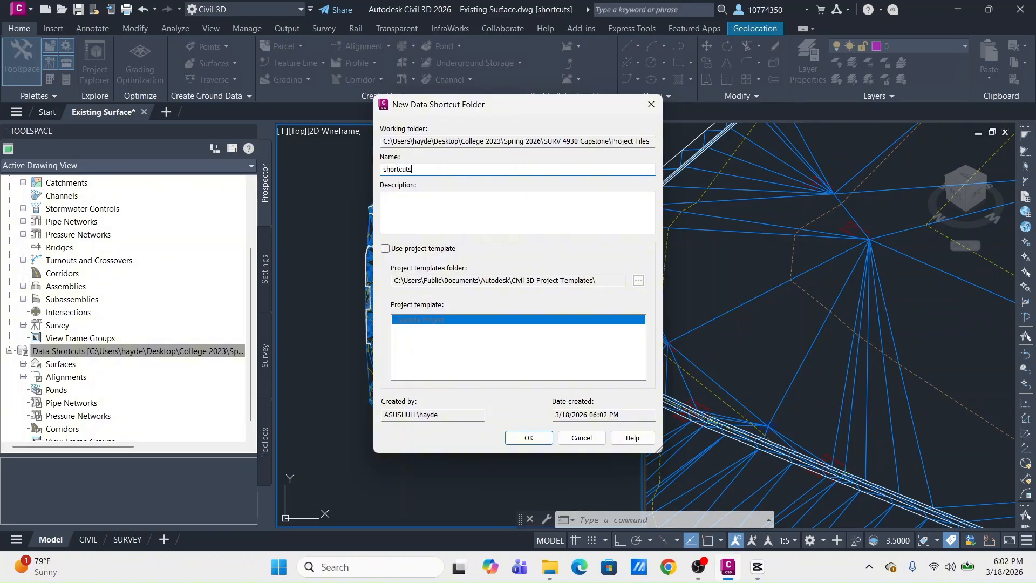
{"action": "left_click", "coordinate": [385, 249]}
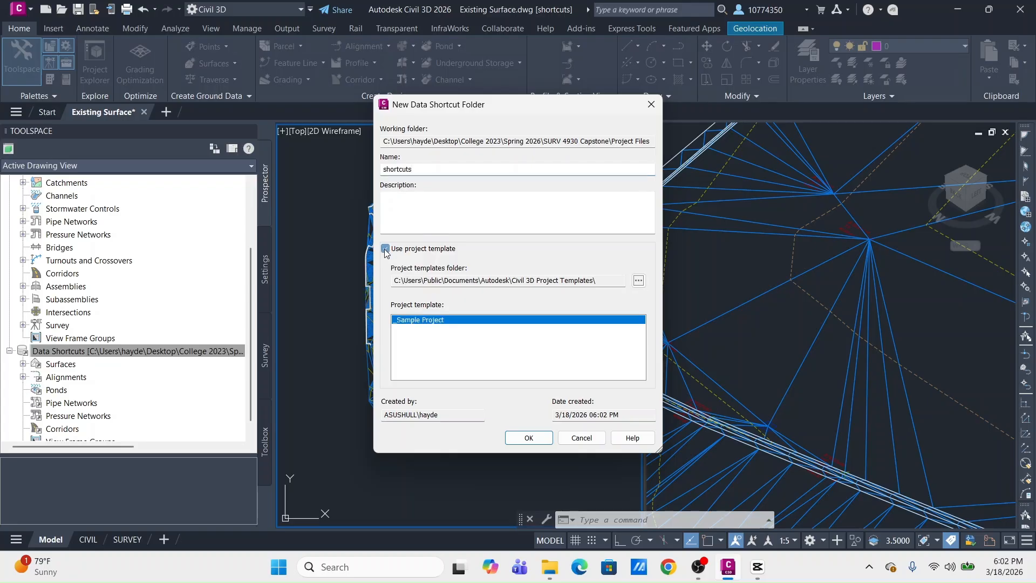
{"action": "left_click", "coordinate": [638, 282]}
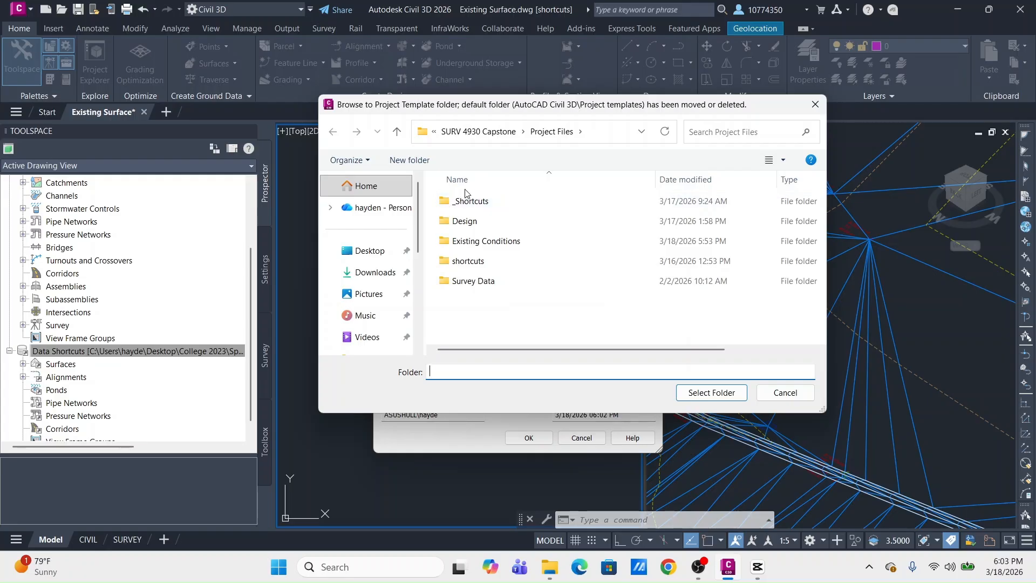
{"action": "left_click", "coordinate": [797, 393]}
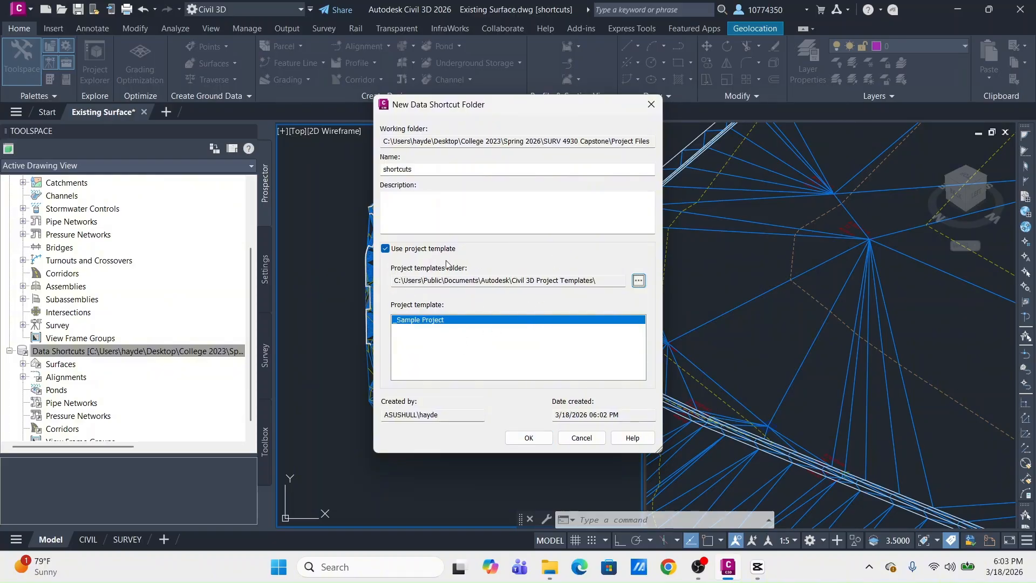
{"action": "left_click", "coordinate": [590, 437]}
Check which data shortcuts project folder is set as current, without changing it.
{"action": "left_click", "coordinate": [62, 351]}
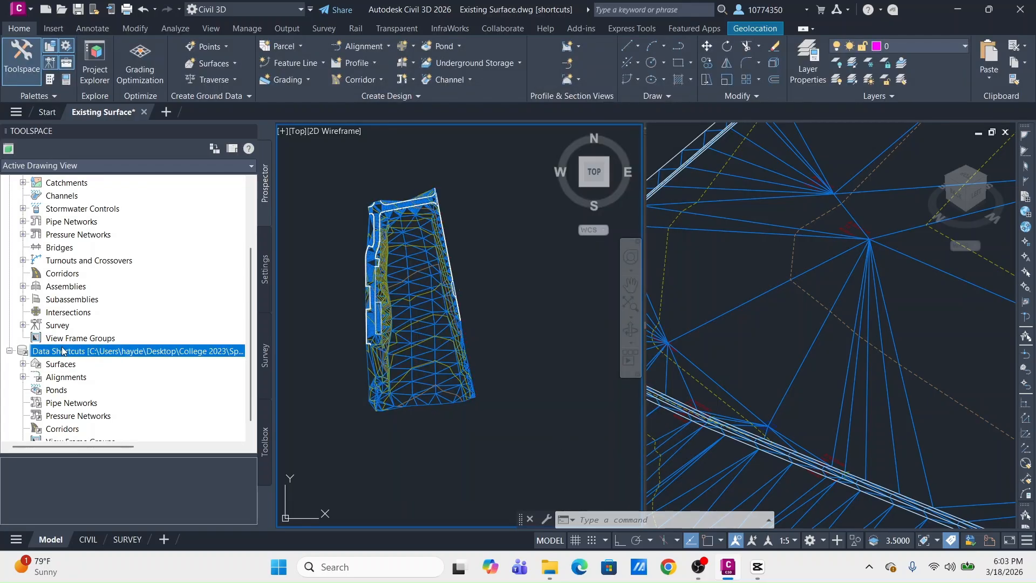
{"action": "right_click", "coordinate": [60, 352]}
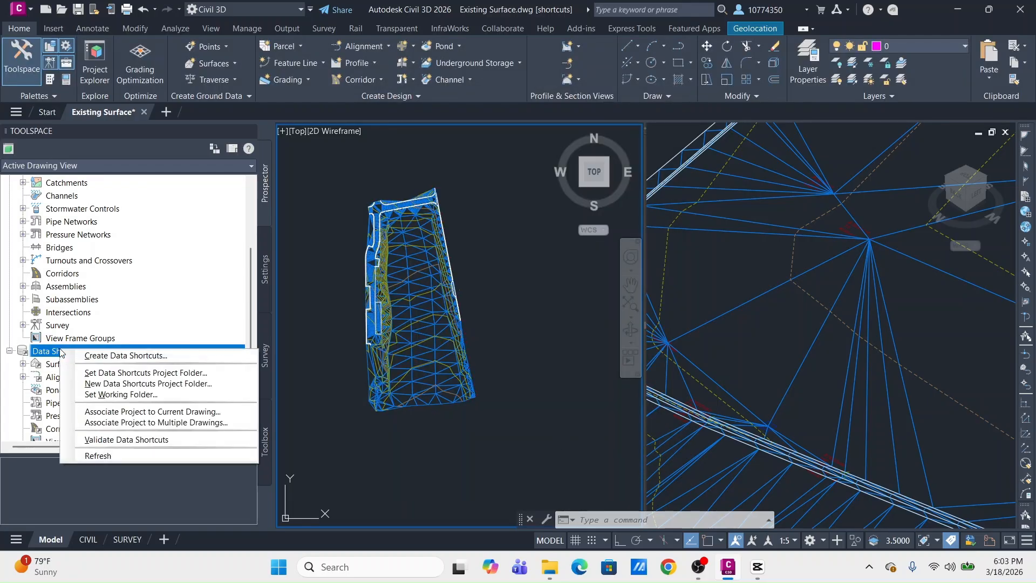
{"action": "left_click", "coordinate": [123, 373]}
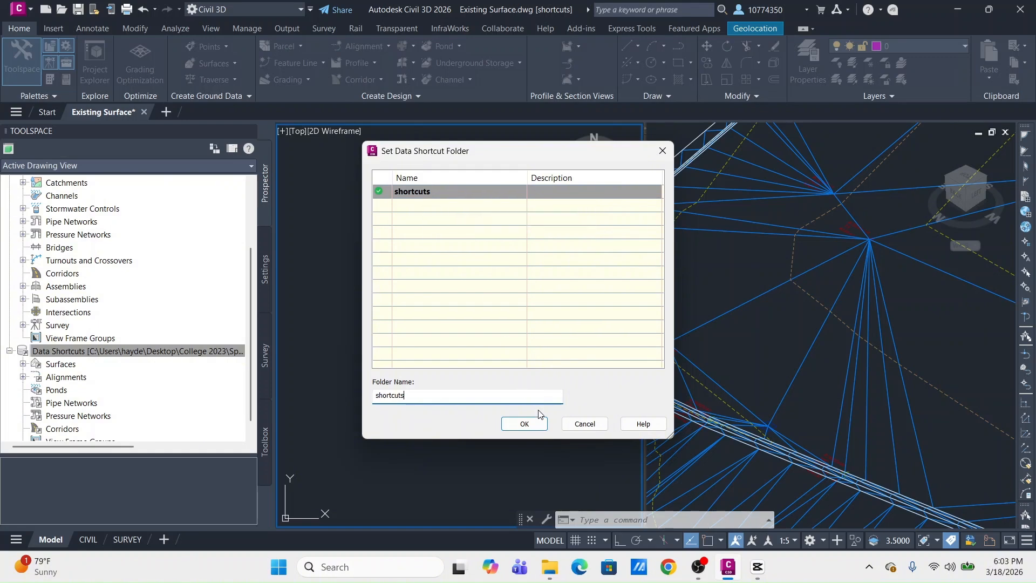
{"action": "left_click", "coordinate": [584, 424]}
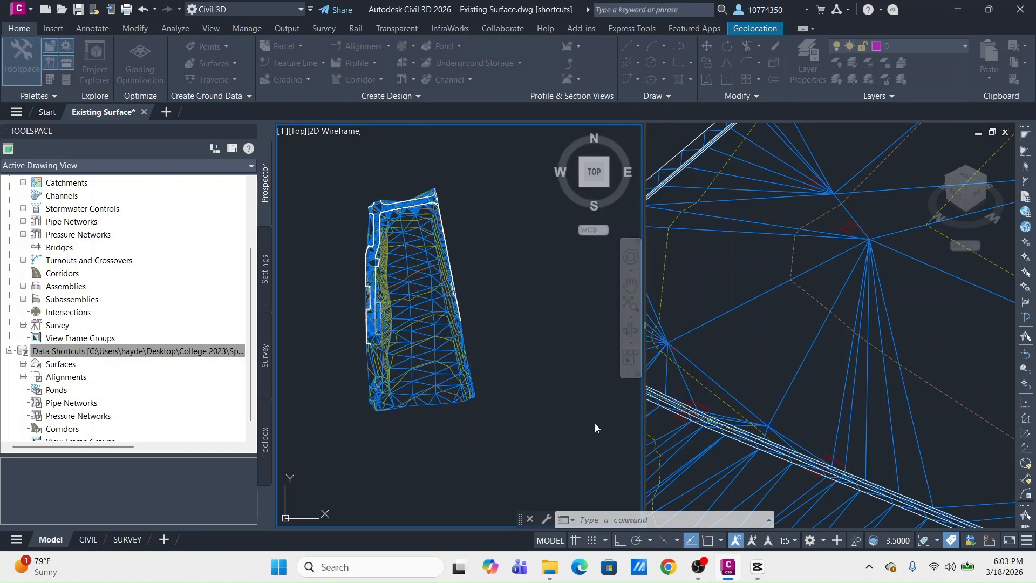
Remove the existing EXST surface shortcut from the project's data shortcuts.
{"action": "left_click", "coordinate": [70, 351]}
{"action": "right_click", "coordinate": [73, 353]}
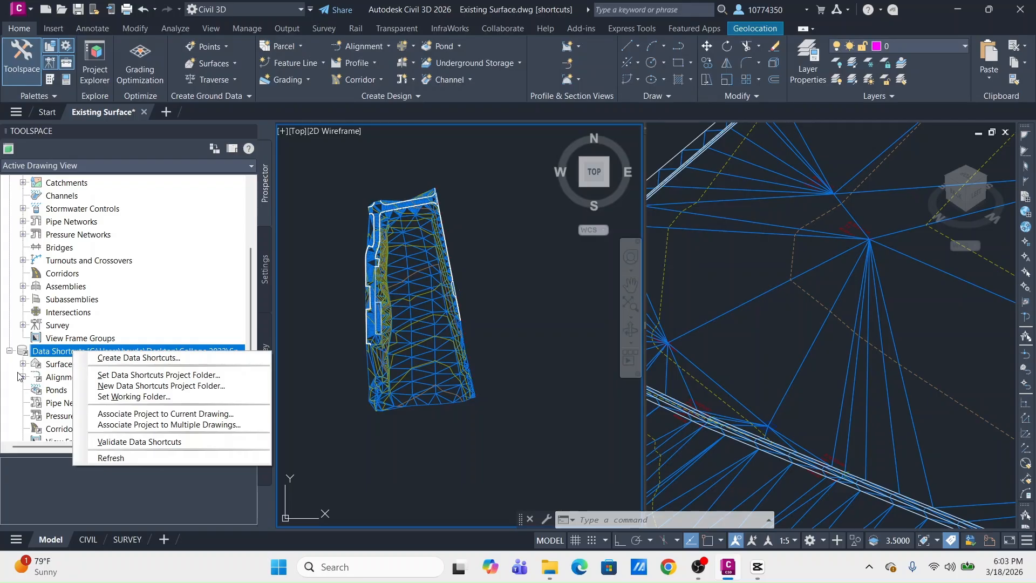
{"action": "left_click", "coordinate": [50, 368]}
{"action": "left_click", "coordinate": [24, 364]}
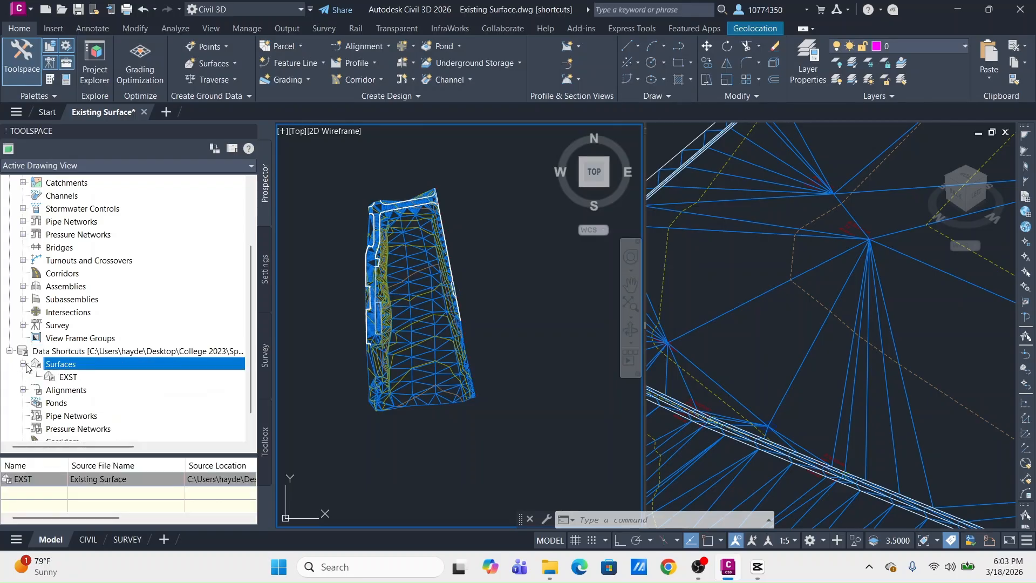
{"action": "right_click", "coordinate": [69, 379]}
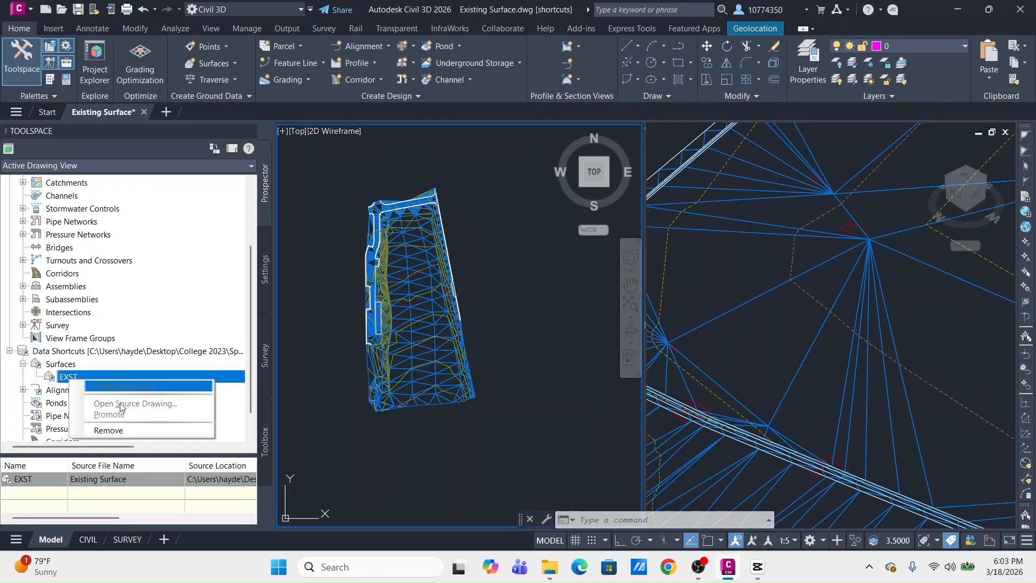
{"action": "left_click", "coordinate": [108, 430]}
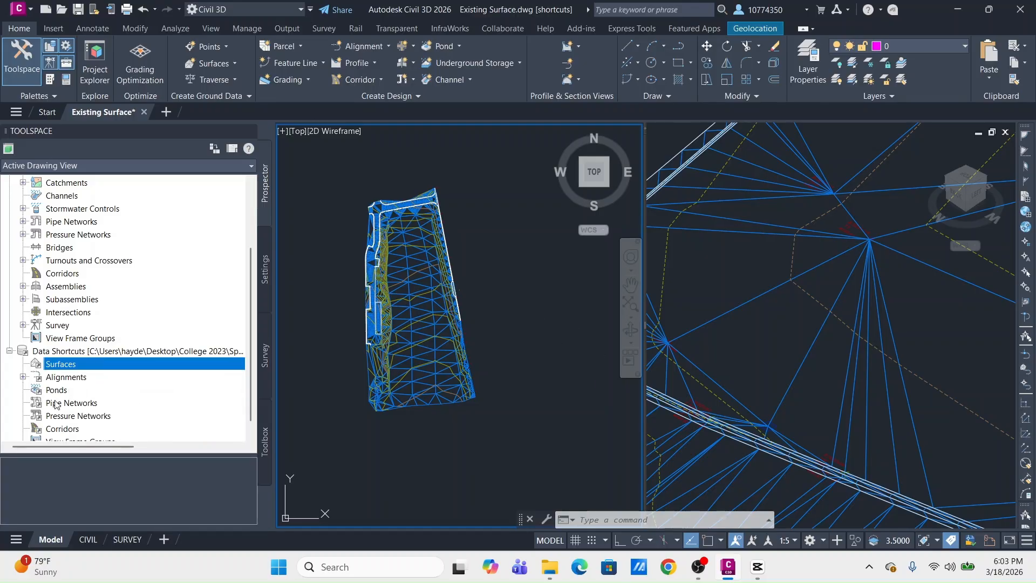
Create a data shortcut for the EXST surface by including the Surfaces category in the shared objects.
{"action": "right_click", "coordinate": [58, 367]}
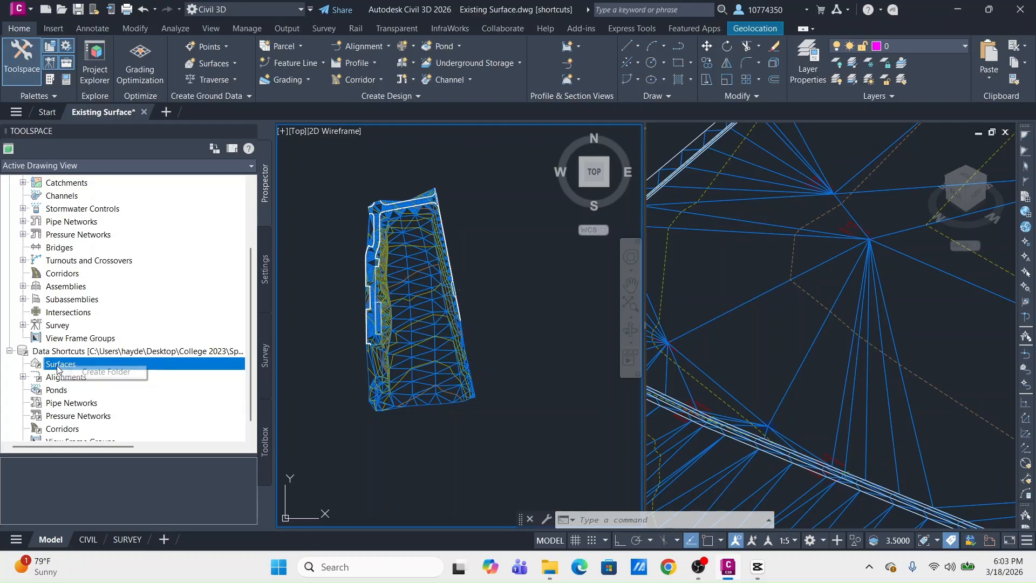
{"action": "left_click", "coordinate": [85, 356]}
{"action": "left_click", "coordinate": [85, 352]}
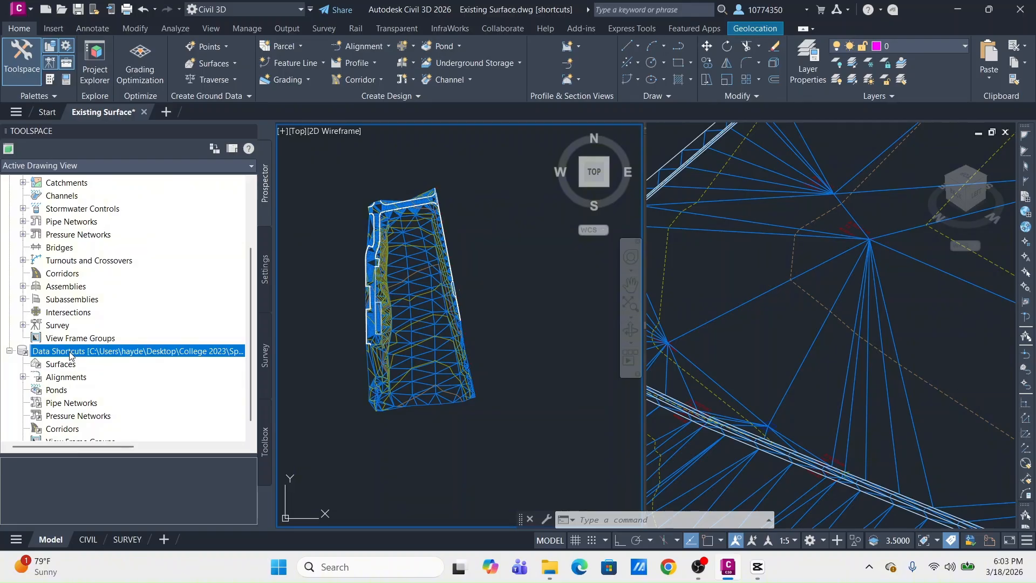
{"action": "right_click", "coordinate": [70, 356]}
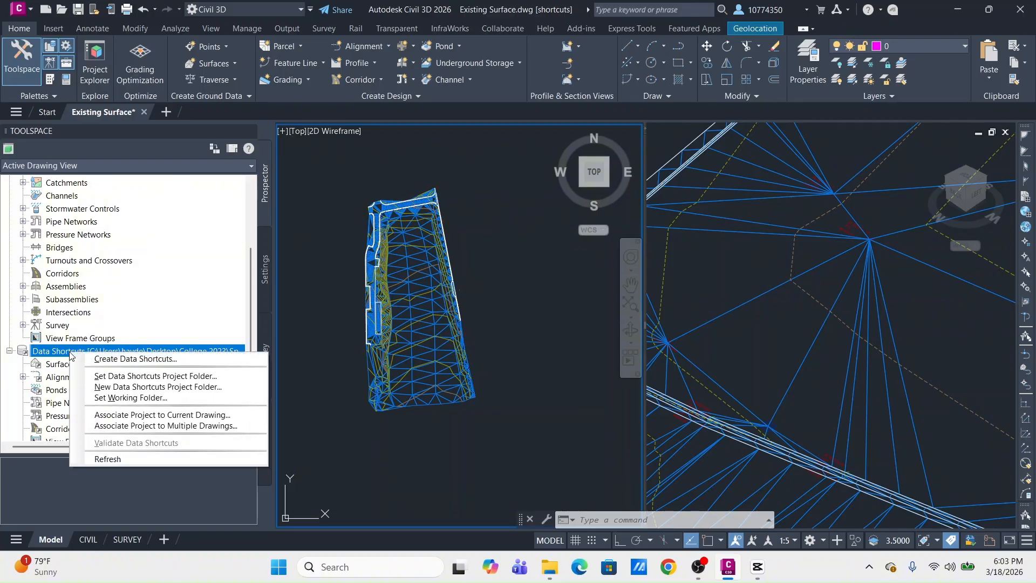
{"action": "left_click", "coordinate": [122, 359]}
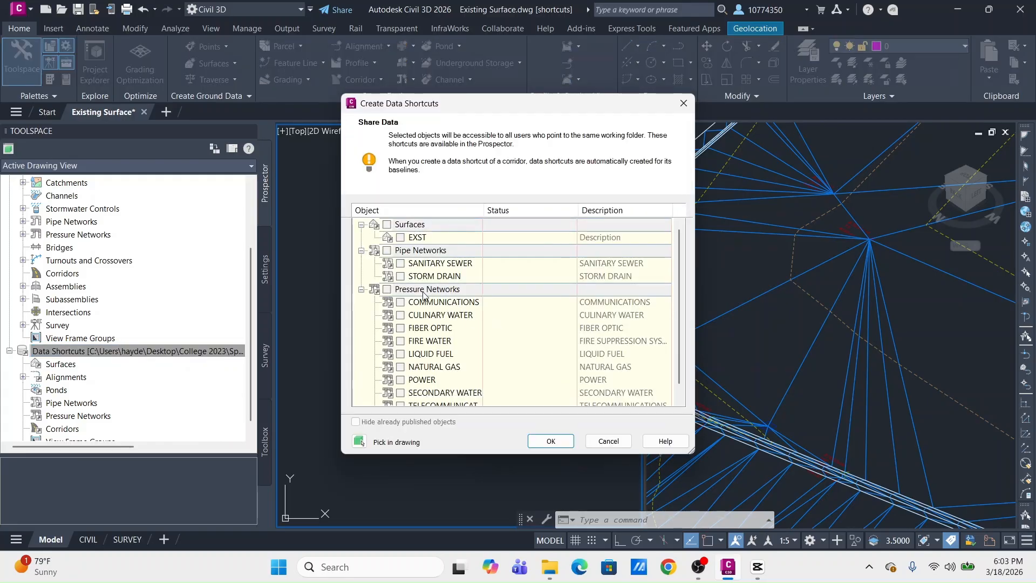
{"action": "left_click", "coordinate": [388, 224]}
{"action": "scroll", "coordinate": [440, 295], "scroll_direction": "down", "scroll_amount": 1}
{"action": "scroll", "coordinate": [443, 297], "scroll_direction": "up", "scroll_amount": 1}
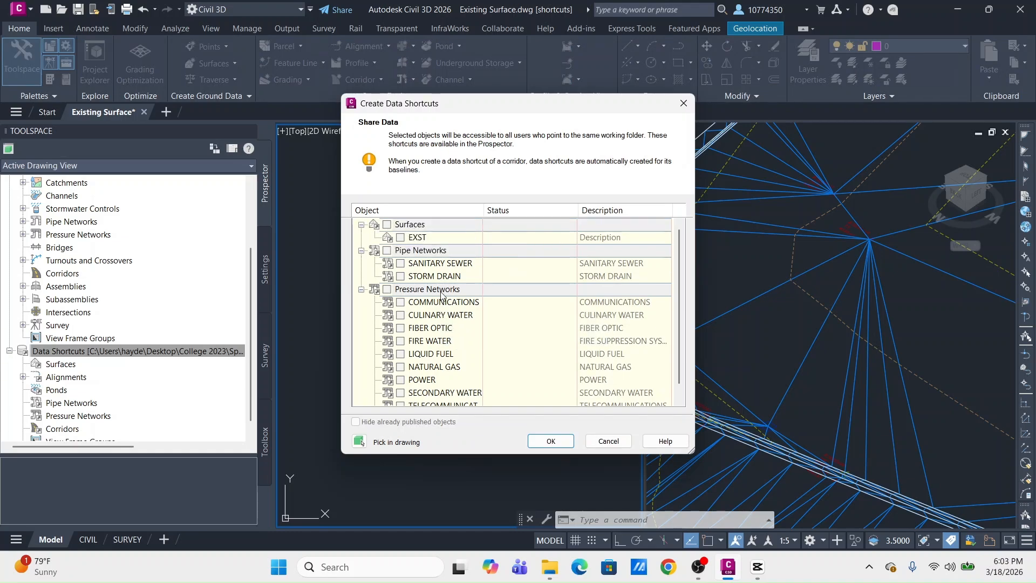
{"action": "left_click", "coordinate": [390, 221]}
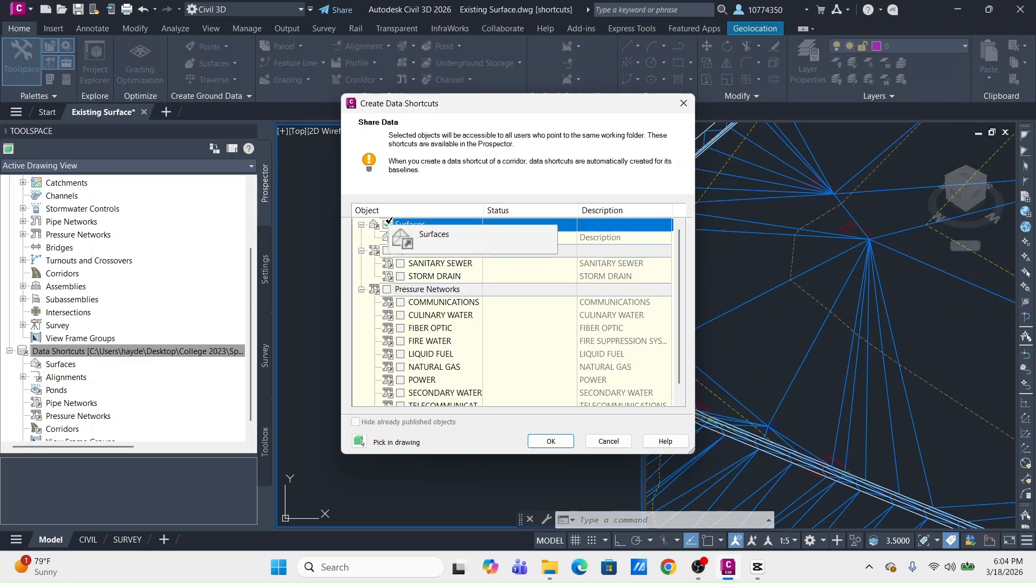
{"action": "left_click", "coordinate": [548, 442]}
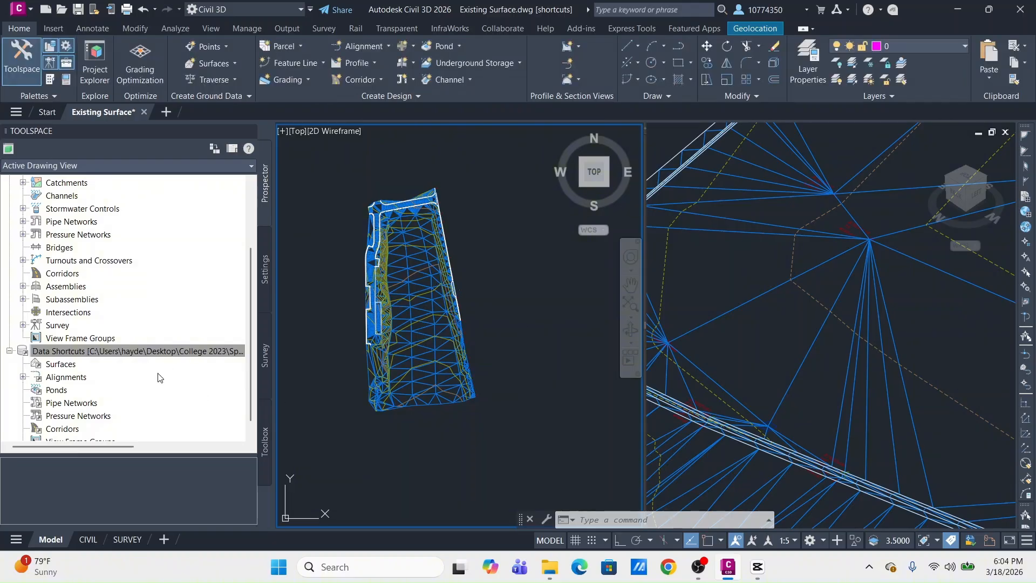
{"action": "left_click", "coordinate": [77, 377]}
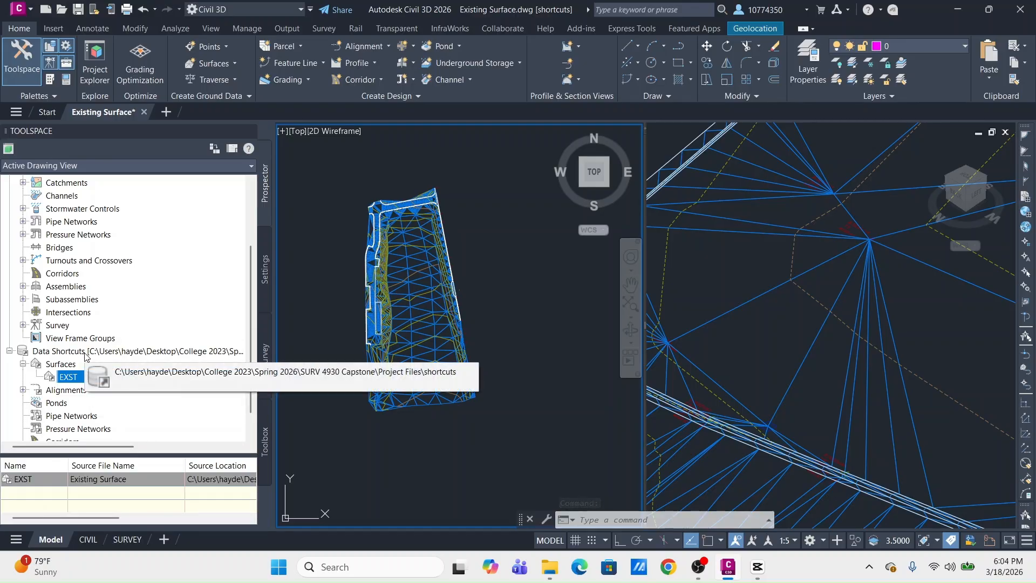
{"action": "left_click", "coordinate": [85, 356]}
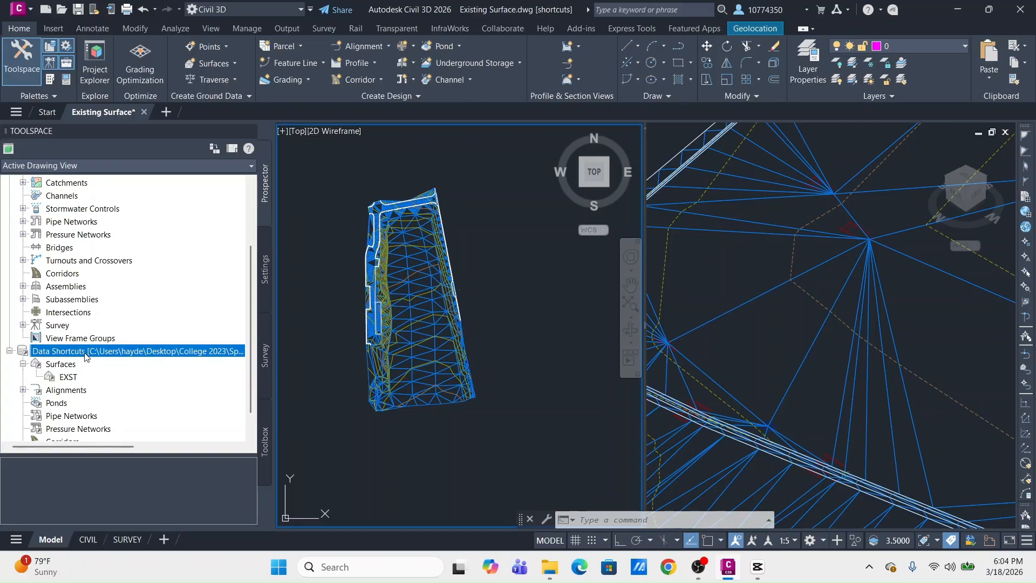
{"action": "right_click", "coordinate": [85, 357]}
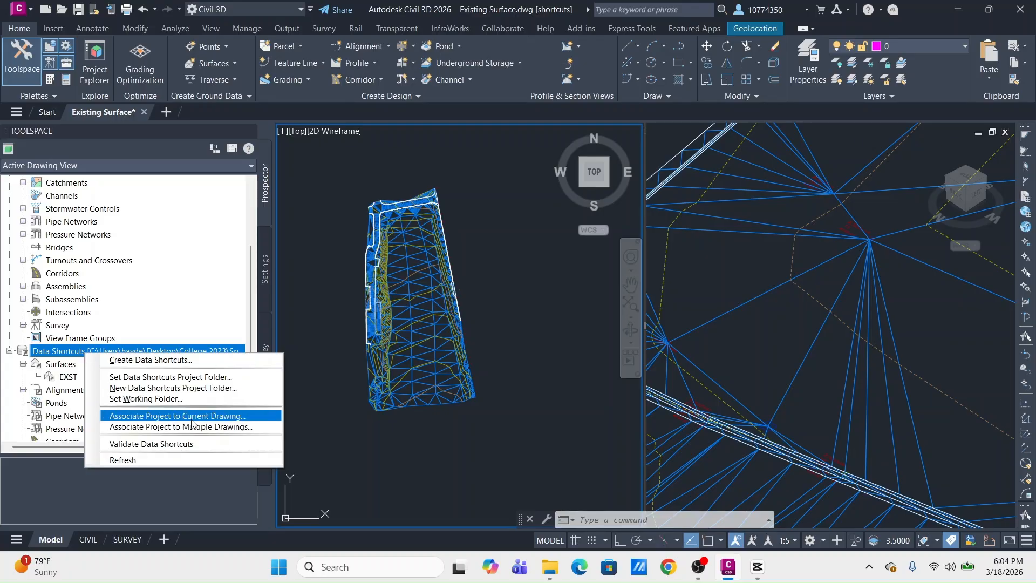
{"action": "left_click", "coordinate": [521, 329]}
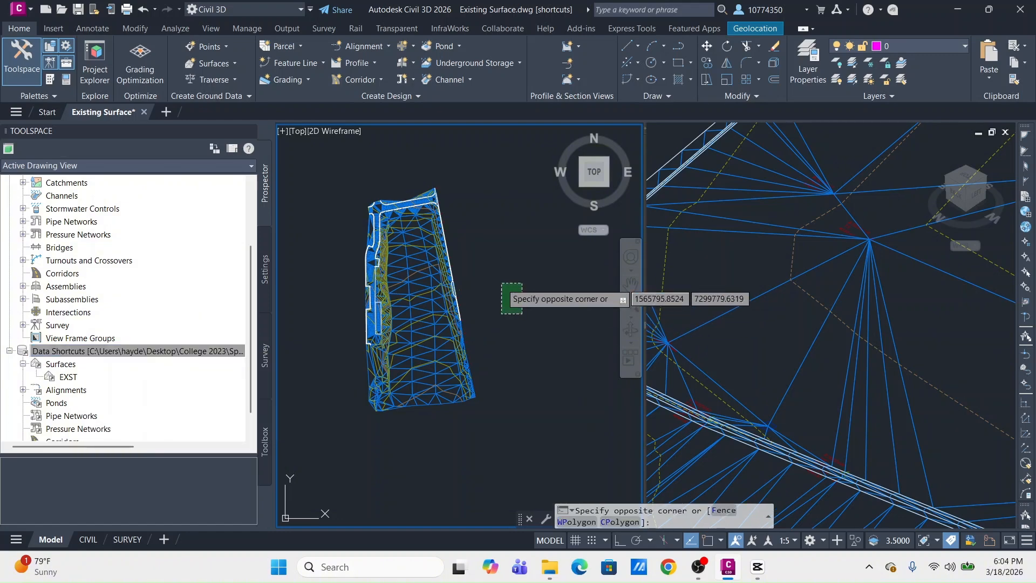
{"action": "key", "text": "Escape"}
{"action": "key", "text": "Escape"}
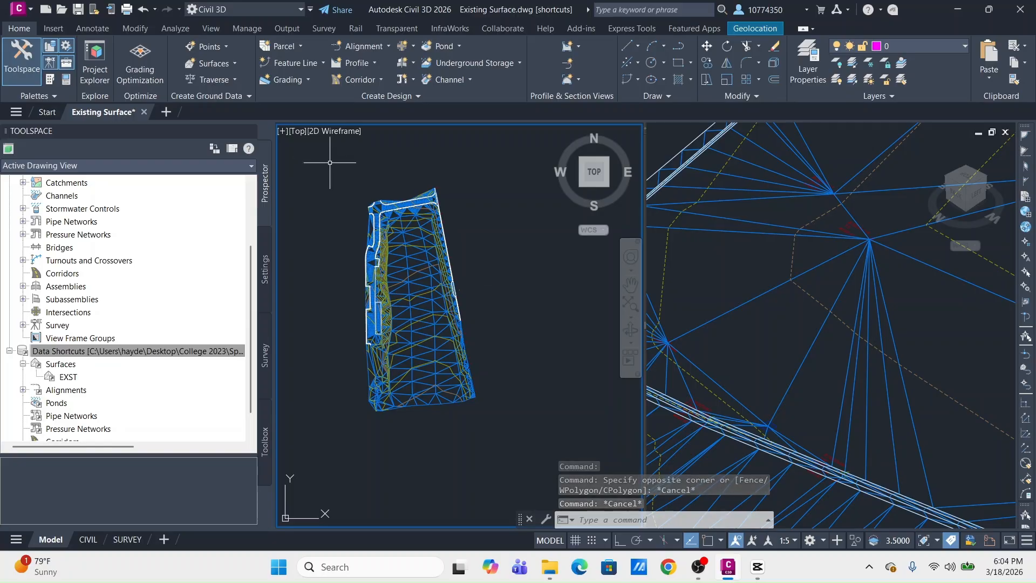
{"action": "left_click", "coordinate": [492, 205]}
{"action": "left_click", "coordinate": [463, 238]}
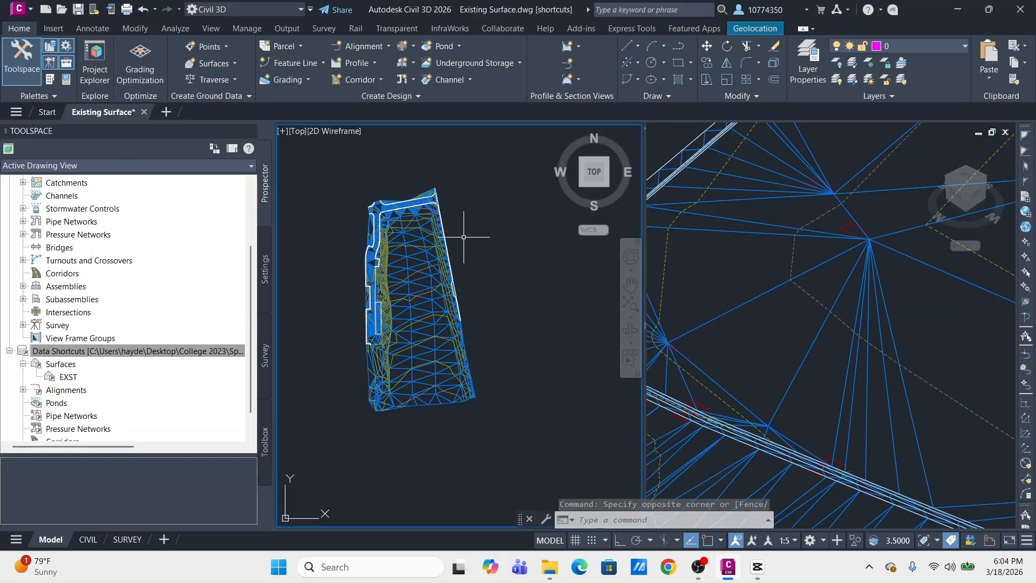
Start a new drawing and expand the Surfaces category in the project's data shortcuts.
{"action": "left_click", "coordinate": [167, 111]}
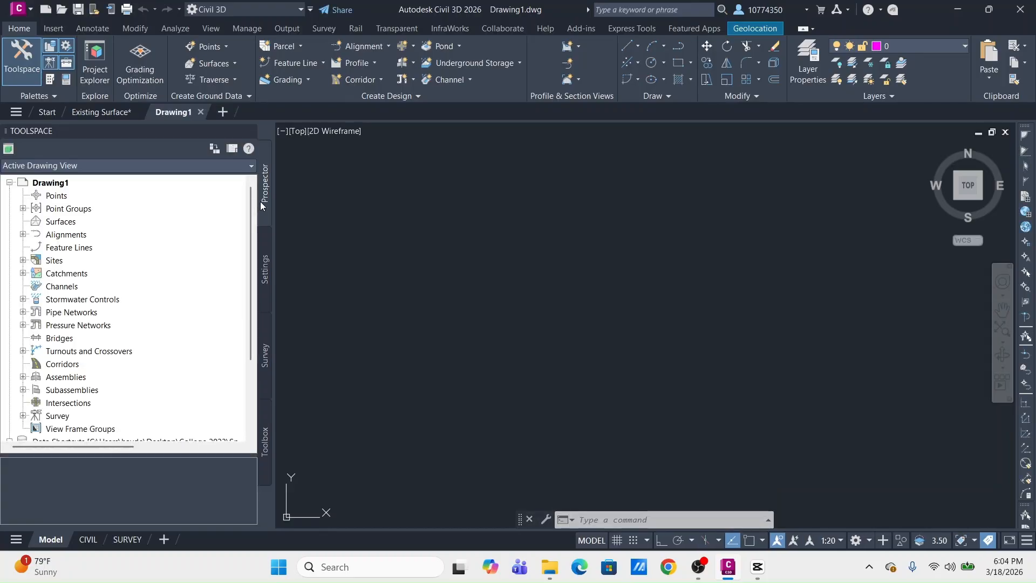
{"action": "scroll", "coordinate": [253, 219], "scroll_direction": "down", "scroll_amount": 2}
{"action": "scroll", "coordinate": [203, 338], "scroll_direction": "down", "scroll_amount": 1}
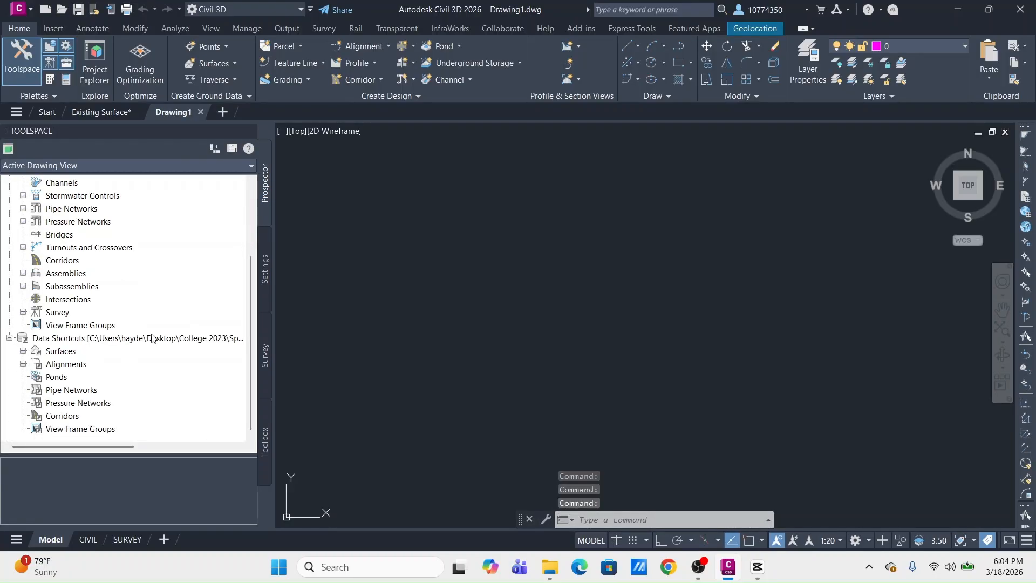
{"action": "left_click", "coordinate": [144, 339]}
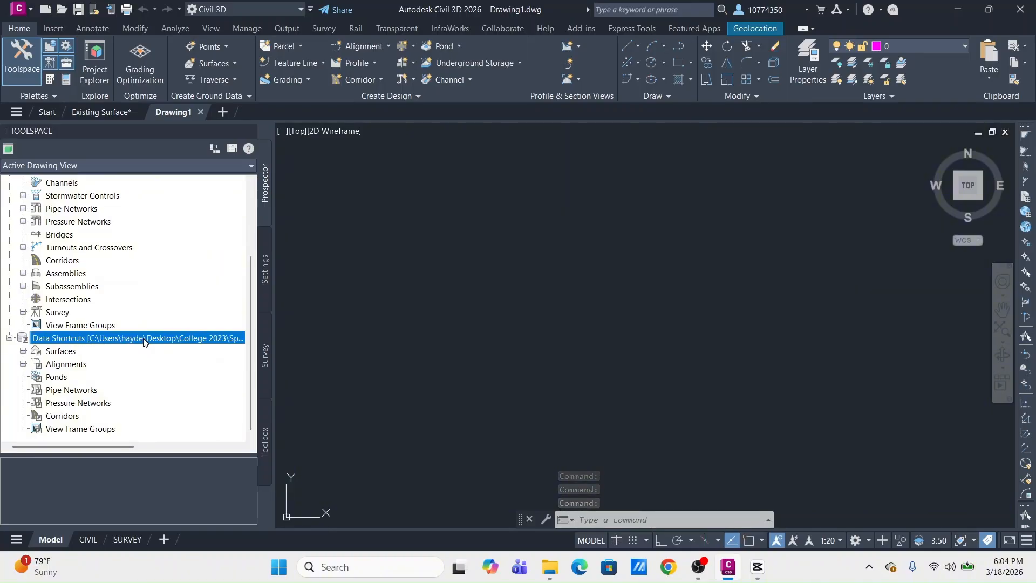
{"action": "left_click", "coordinate": [23, 352]}
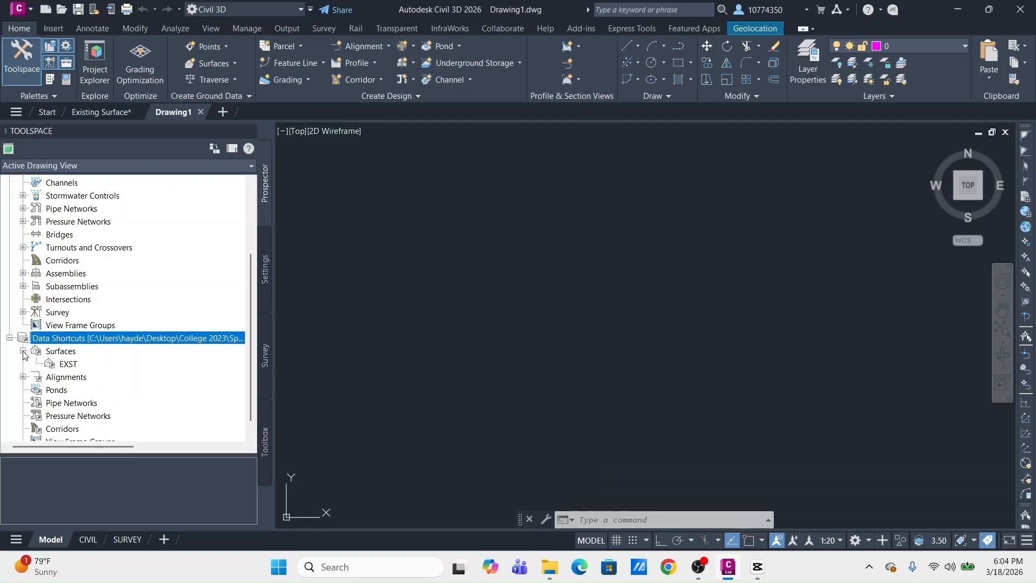
Start a surface reference from the EXST data shortcut.
{"action": "left_click", "coordinate": [72, 365]}
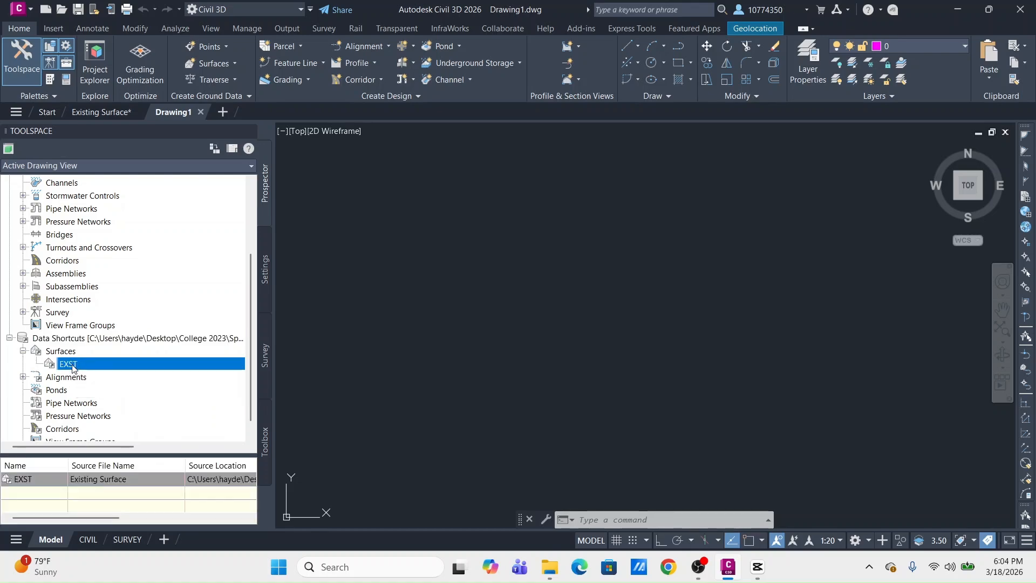
{"action": "right_click", "coordinate": [81, 371]}
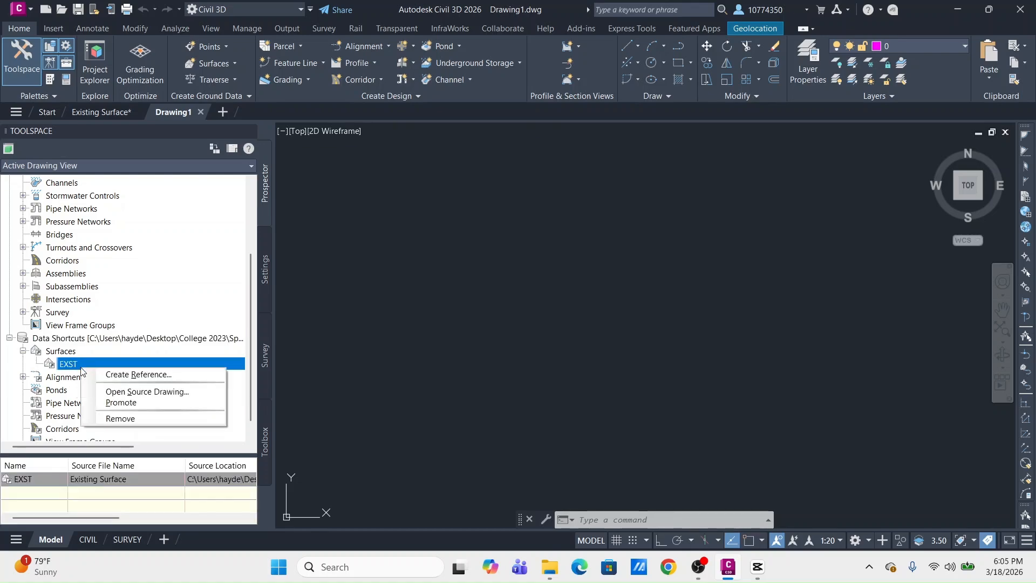
{"action": "left_click", "coordinate": [132, 373]}
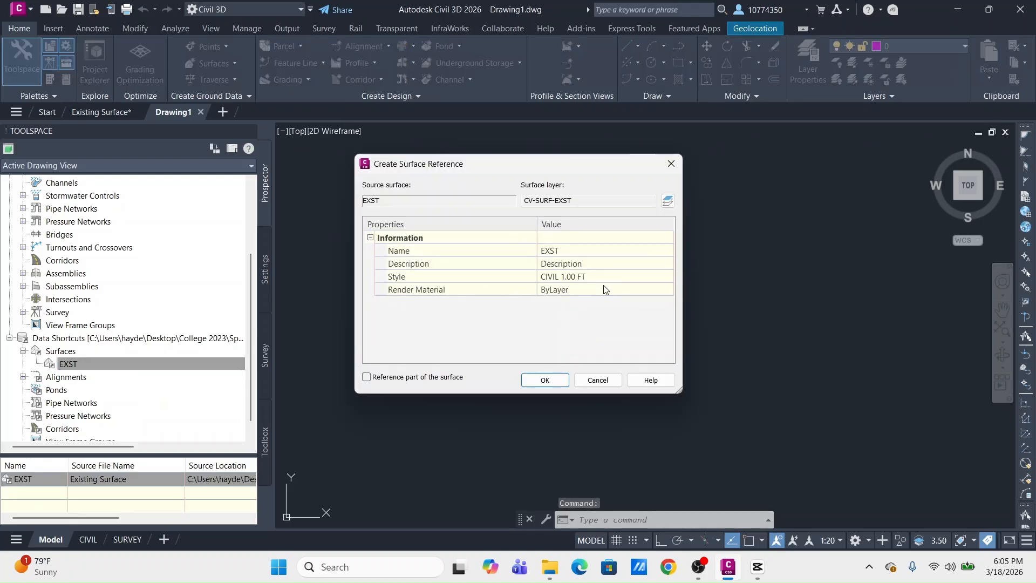
Review the surface styles available for the EXST reference, such as the CIVIL and SURVEY contour intervals, without changing the style.
{"action": "left_click", "coordinate": [650, 277]}
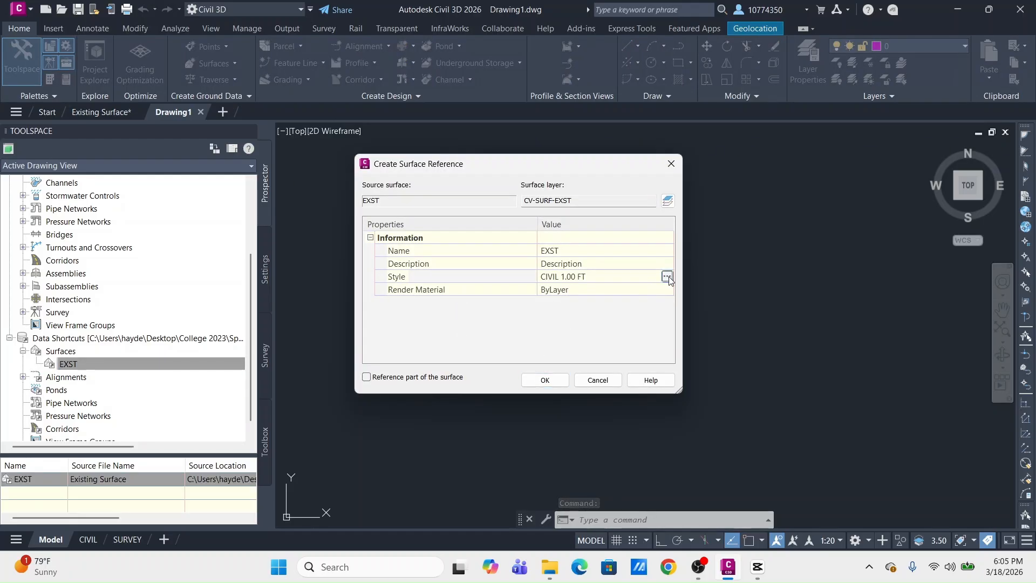
{"action": "left_click", "coordinate": [667, 277]}
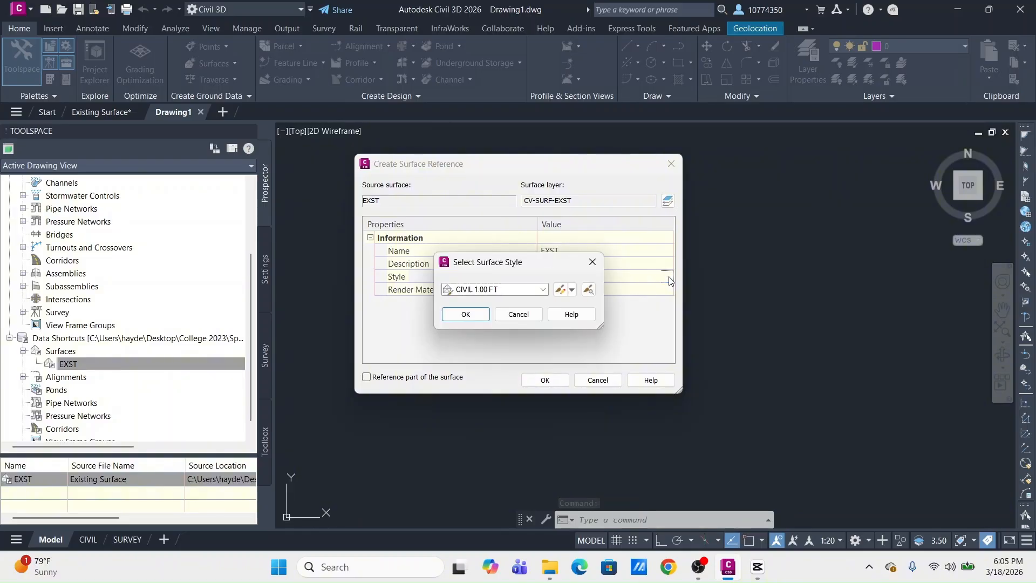
{"action": "left_click", "coordinate": [517, 315]}
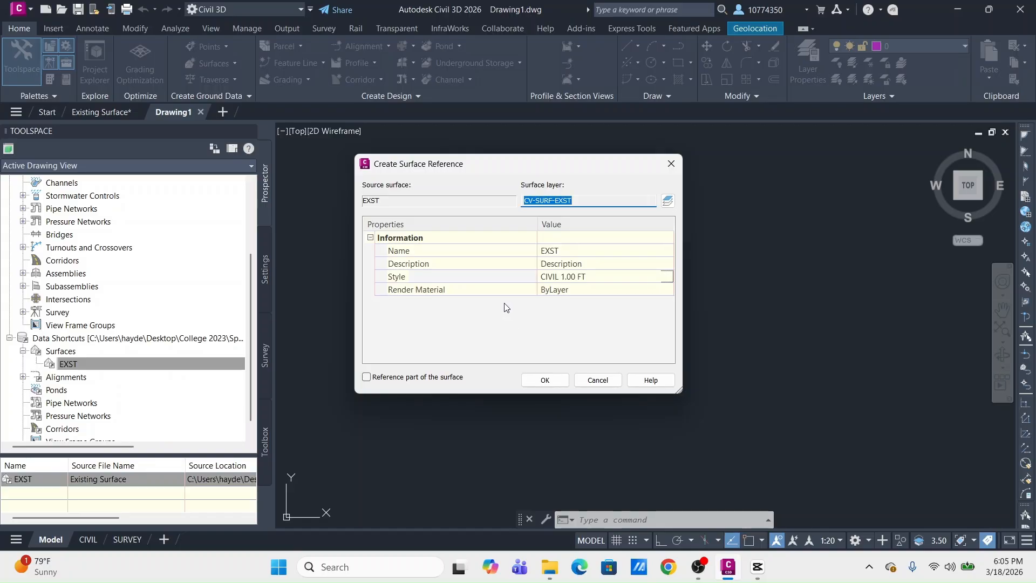
{"action": "left_click", "coordinate": [566, 319]}
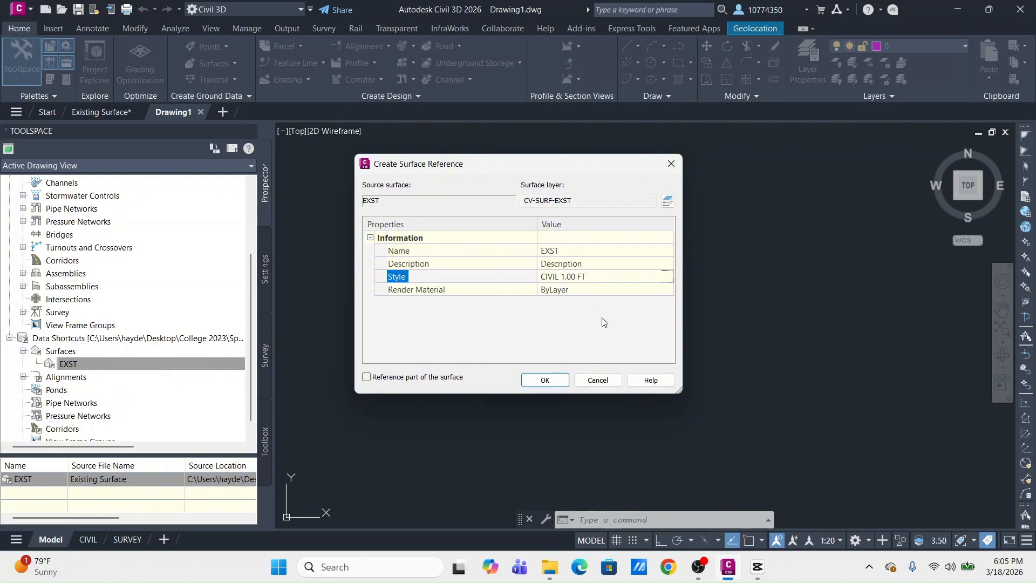
{"action": "left_click", "coordinate": [579, 277]}
{"action": "left_click", "coordinate": [667, 276]}
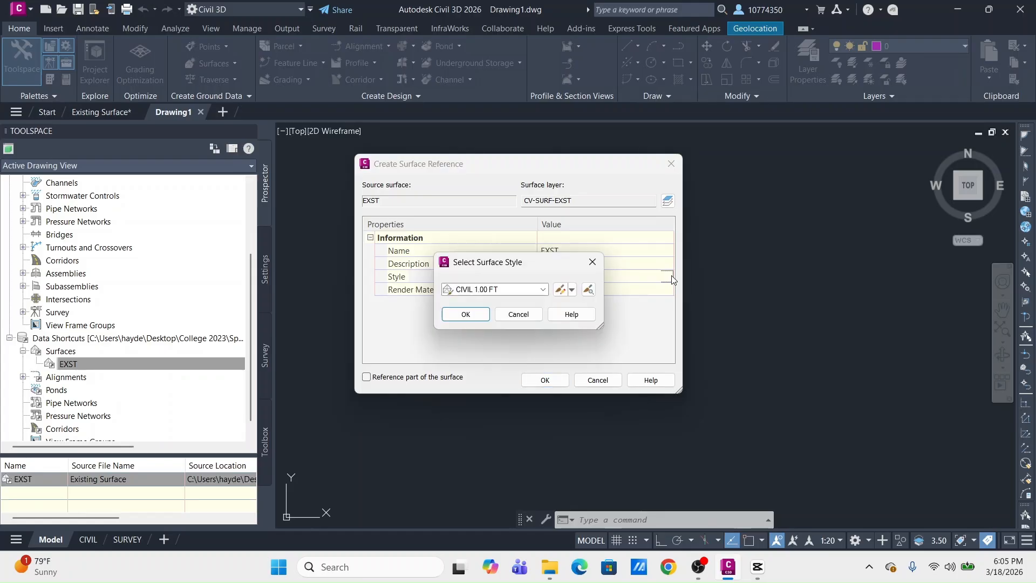
{"action": "left_click", "coordinate": [542, 289]}
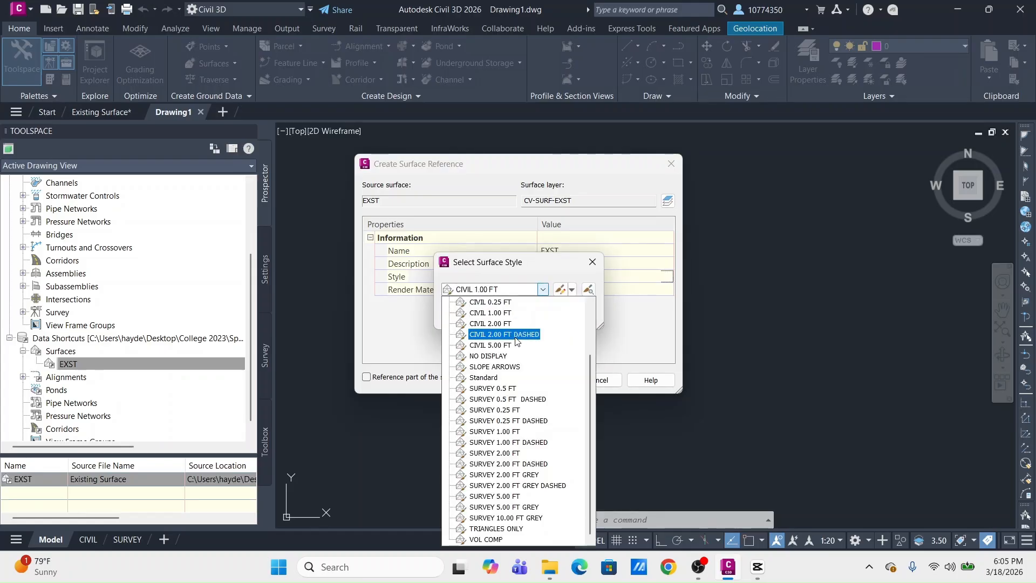
{"action": "key", "text": "Down"}
{"action": "key", "text": "Down"}
{"action": "key", "text": "Down"}
{"action": "key", "text": "Down"}
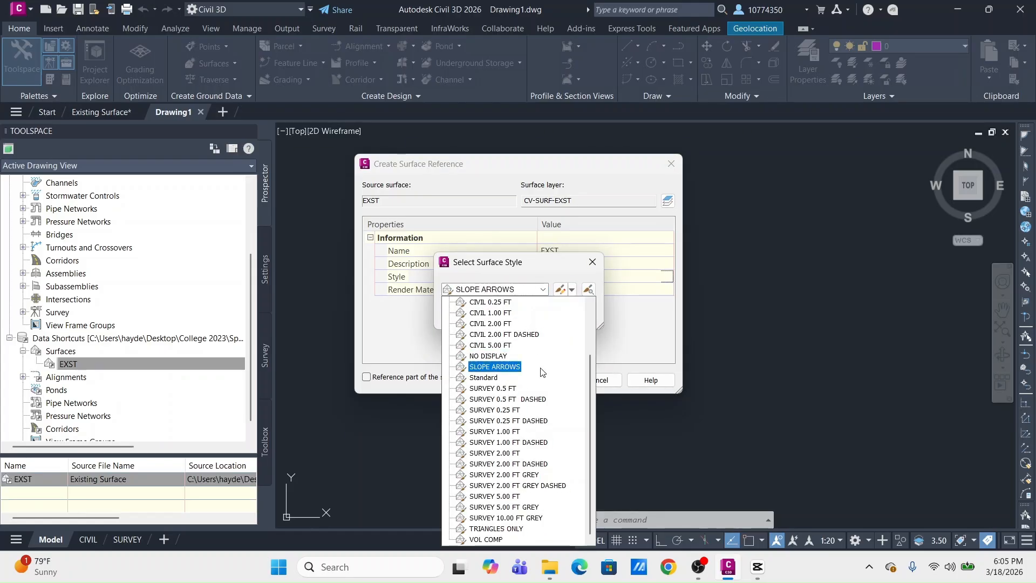
{"action": "key", "text": "Down"}
{"action": "key", "text": "Down"}
{"action": "key", "text": "Down"}
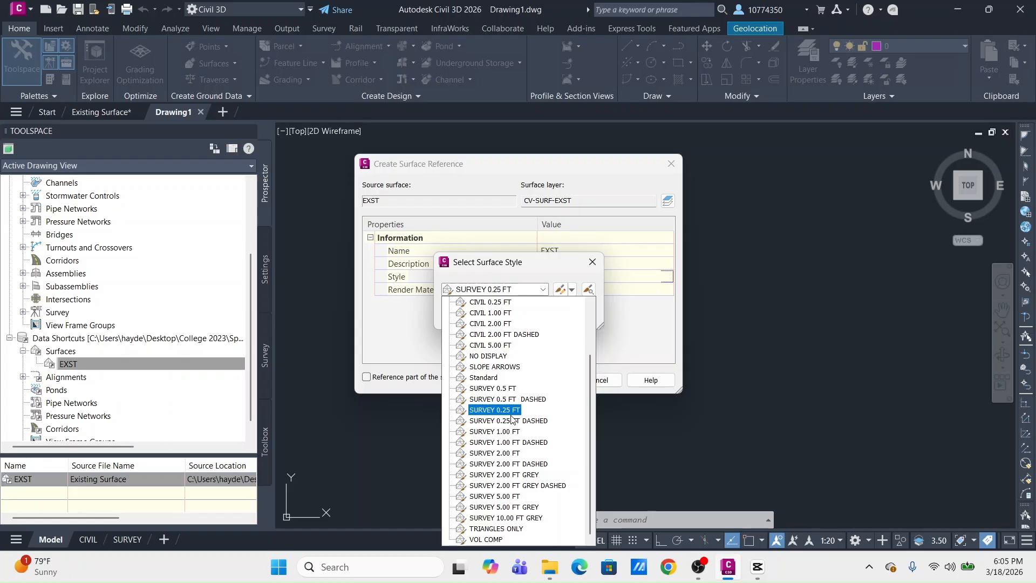
{"action": "key", "text": "Up"}
{"action": "key", "text": "Up"}
{"action": "key", "text": "Up"}
{"action": "key", "text": "Up"}
{"action": "key", "text": "Up"}
{"action": "key", "text": "Up"}
{"action": "key", "text": "Up"}
{"action": "key", "text": "Up"}
{"action": "key", "text": "Up"}
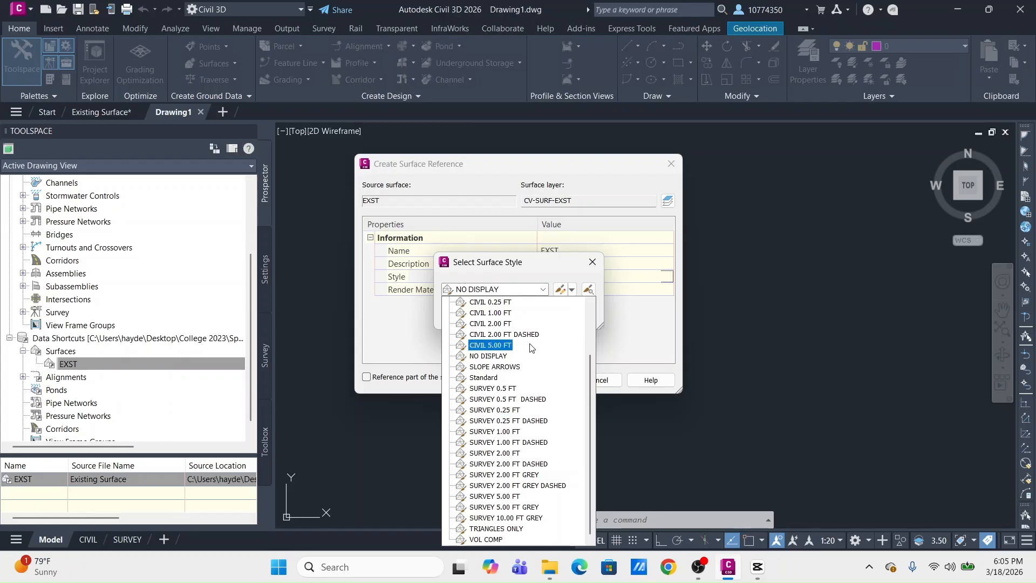
{"action": "key", "text": "Return"}
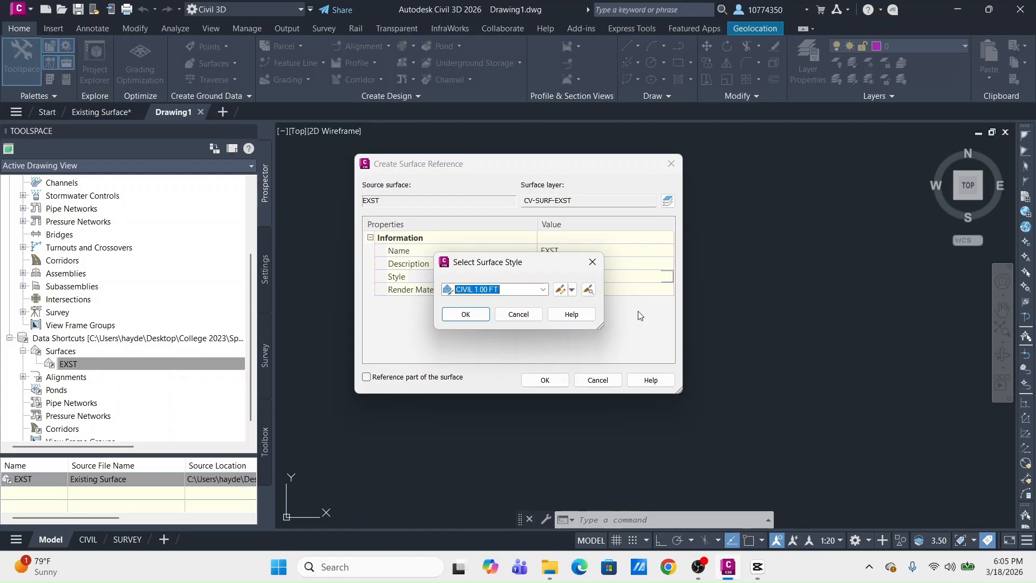
{"action": "left_click", "coordinate": [542, 289]}
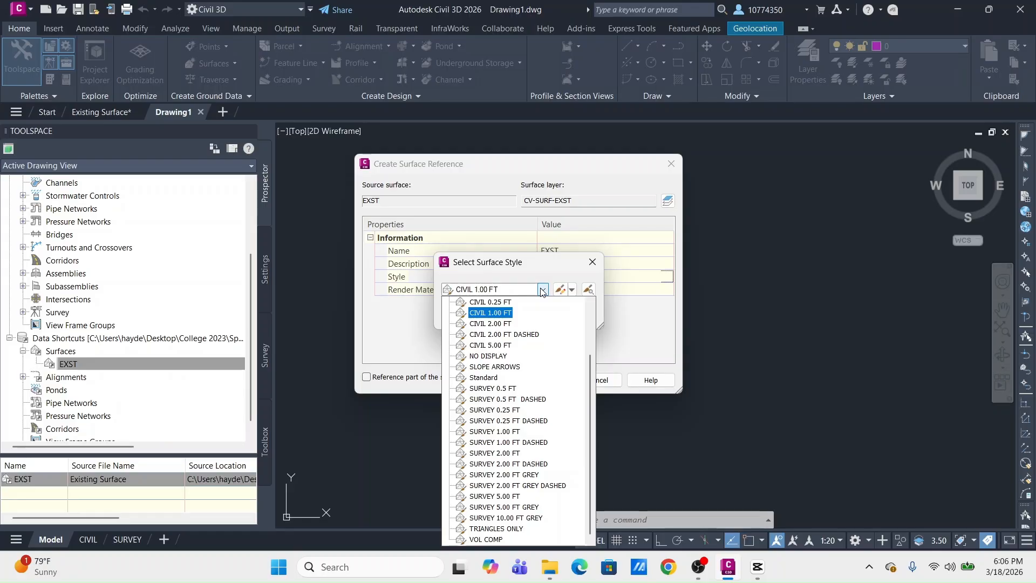
{"action": "left_click", "coordinate": [630, 325]}
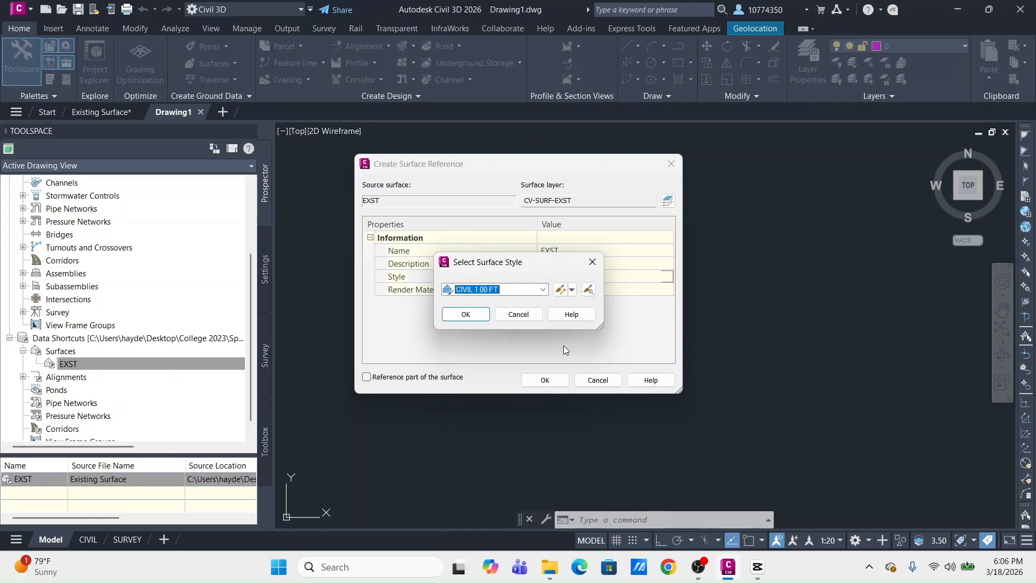
{"action": "left_click", "coordinate": [519, 314]}
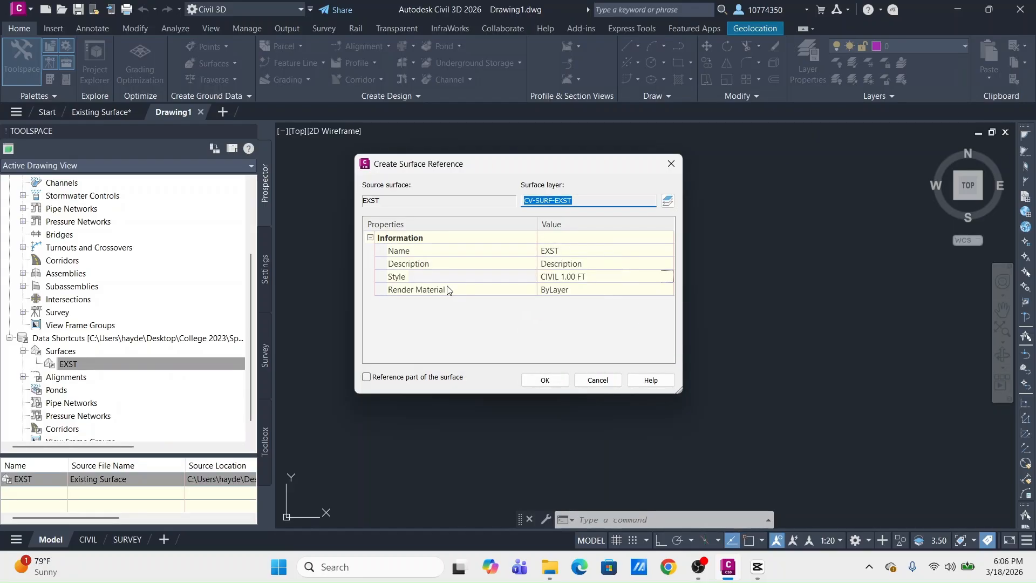
Create the EXST surface reference in the new drawing with the CIVIL 1.00 FT style.
{"action": "left_click", "coordinate": [666, 280]}
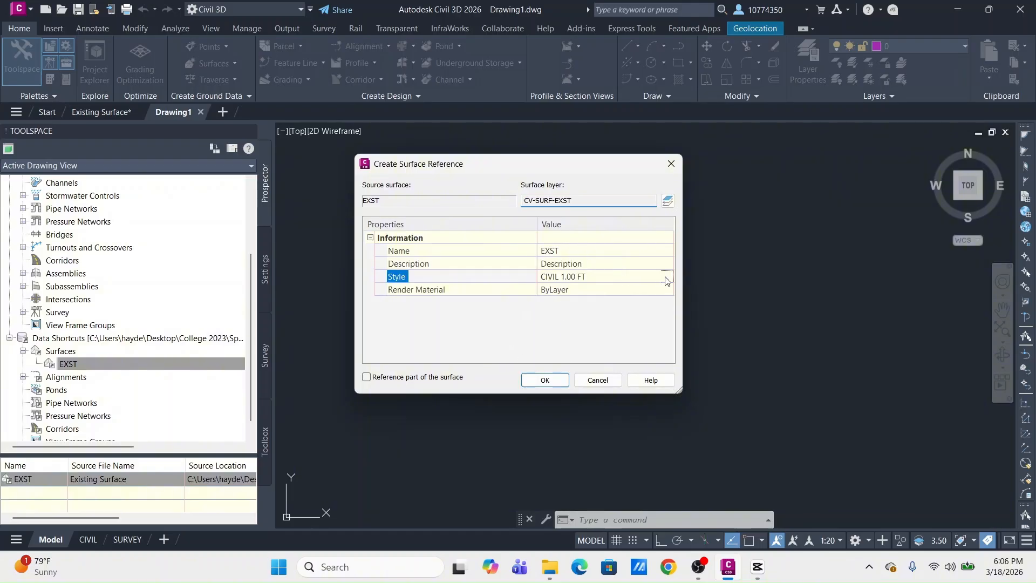
{"action": "left_click", "coordinate": [667, 278]}
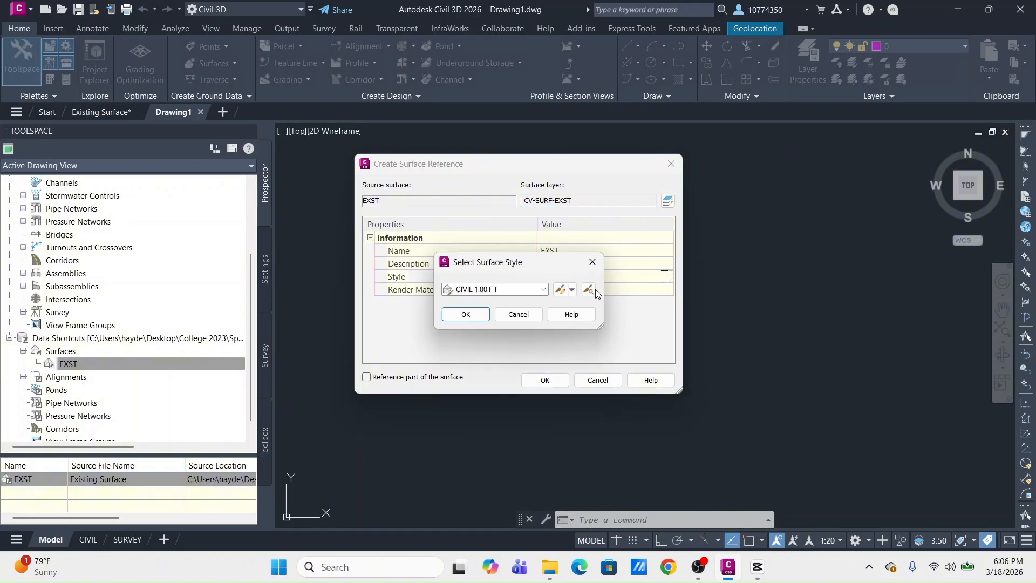
{"action": "left_click", "coordinate": [543, 289]}
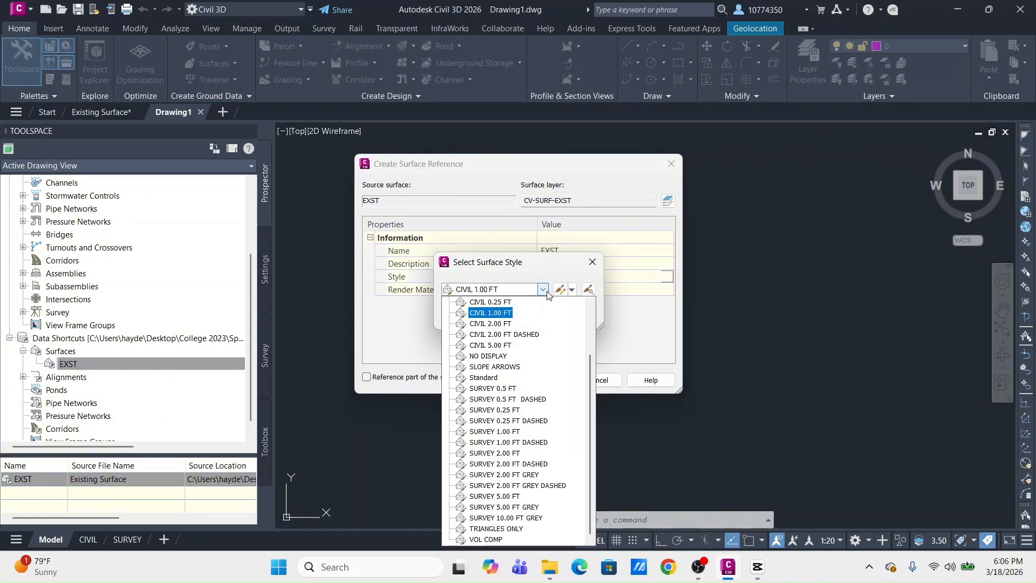
{"action": "left_click", "coordinate": [516, 478]}
{"action": "left_click", "coordinate": [485, 312]}
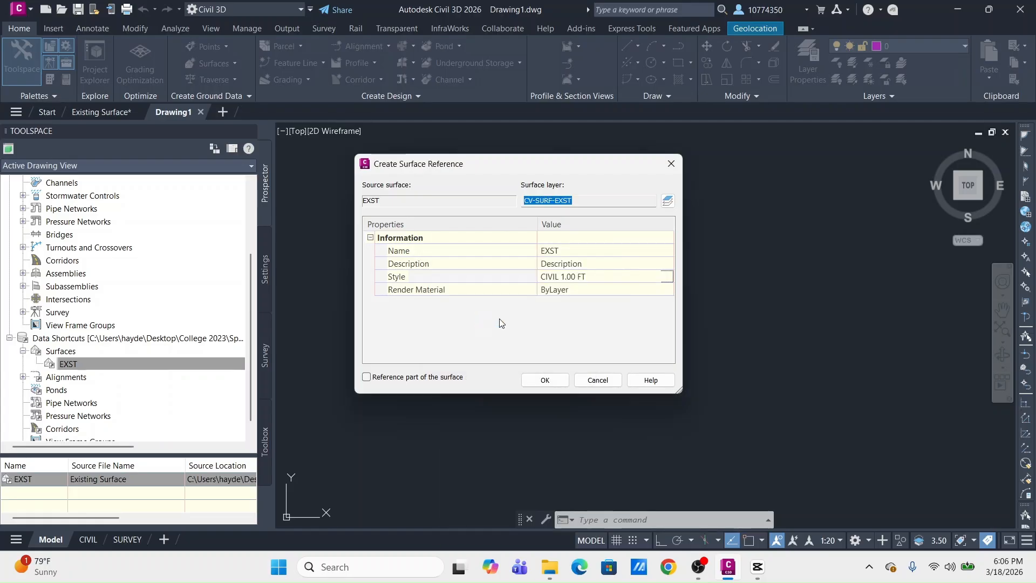
{"action": "left_click", "coordinate": [545, 380]}
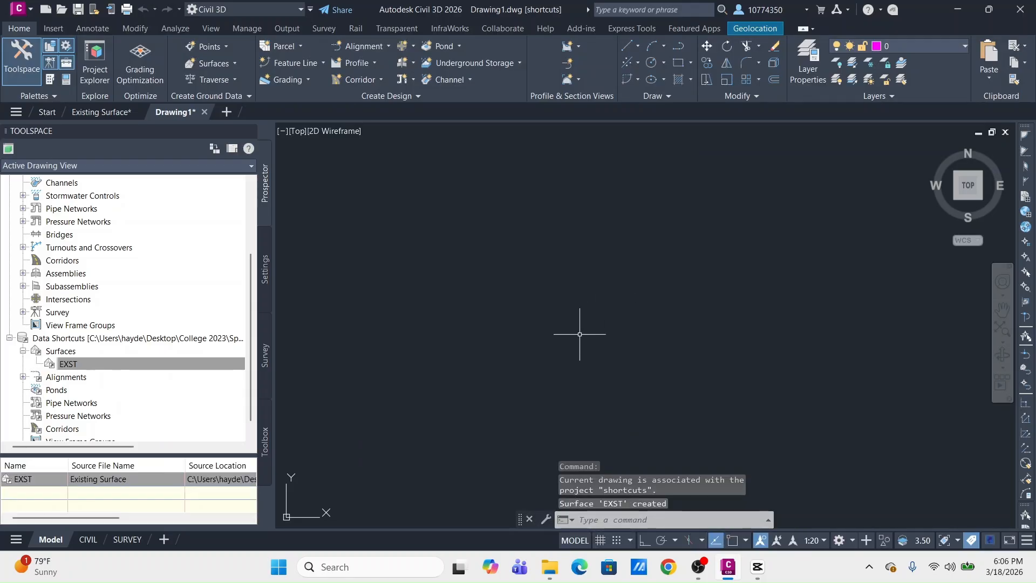
Zoom to the drawing extents and examine the contours of the referenced EXST surface.
{"action": "middle_click", "coordinate": [598, 285]}
{"action": "middle_click", "coordinate": [599, 285]}
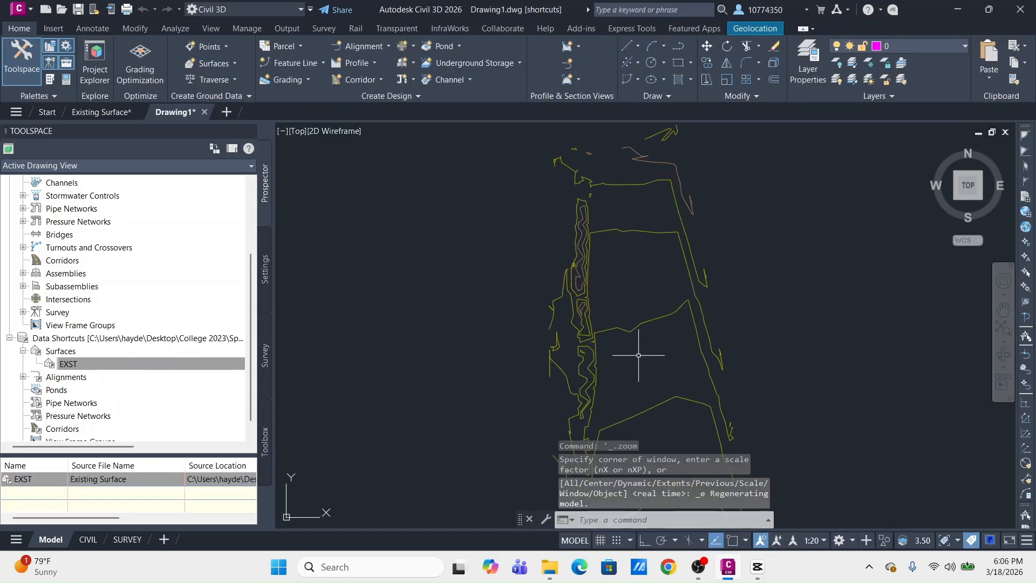
{"action": "scroll", "coordinate": [578, 302], "scroll_direction": "down", "scroll_amount": 3}
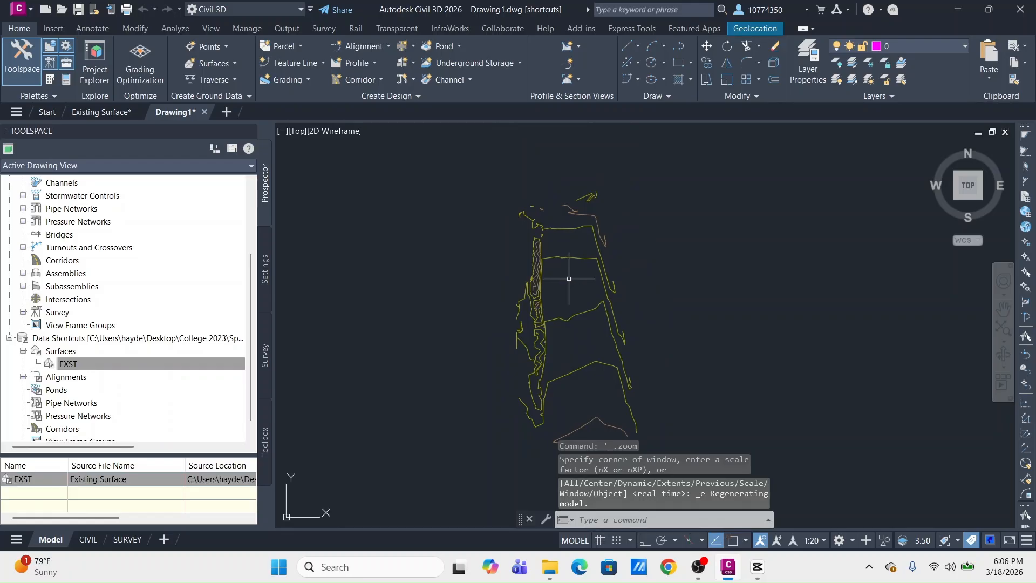
{"action": "scroll", "coordinate": [518, 315], "scroll_direction": "up", "scroll_amount": 3}
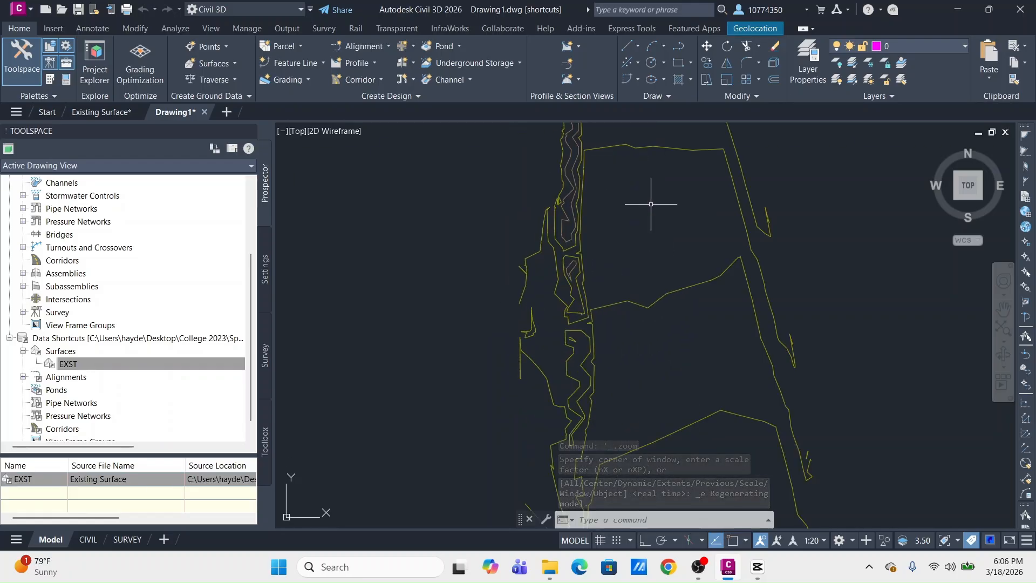
{"action": "scroll", "coordinate": [650, 204], "scroll_direction": "down", "scroll_amount": 2}
{"action": "mouse_move", "coordinate": [636, 255]}
{"action": "middle_mouse_down"}
{"action": "mouse_move", "coordinate": [606, 283]}
{"action": "mouse_move", "coordinate": [618, 254]}
{"action": "mouse_move", "coordinate": [597, 267]}
{"action": "mouse_move", "coordinate": [606, 240]}
{"action": "middle_mouse_up"}
{"action": "scroll", "coordinate": [609, 249], "scroll_direction": "down", "scroll_amount": 2}
{"action": "mouse_move", "coordinate": [608, 249]}
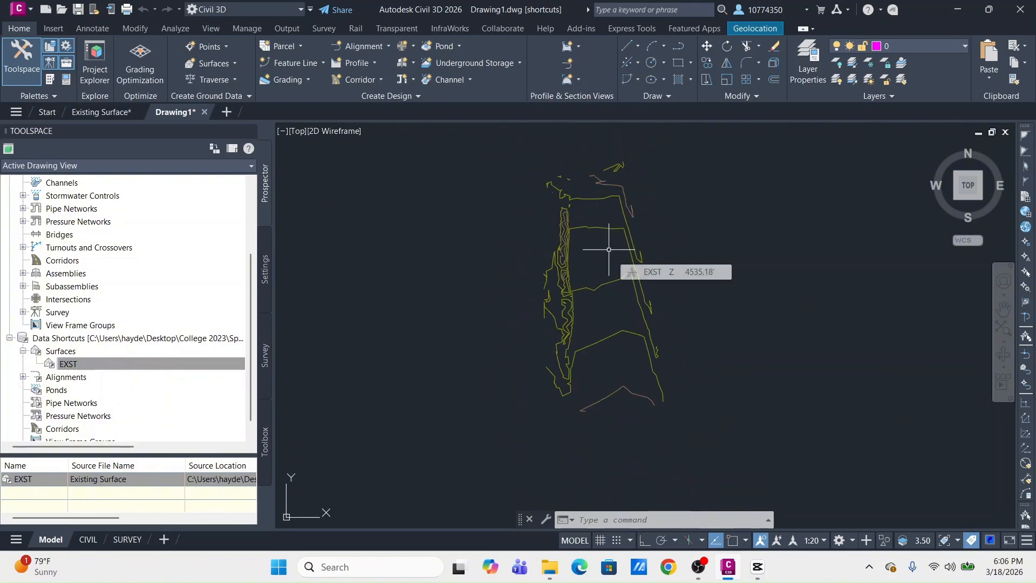